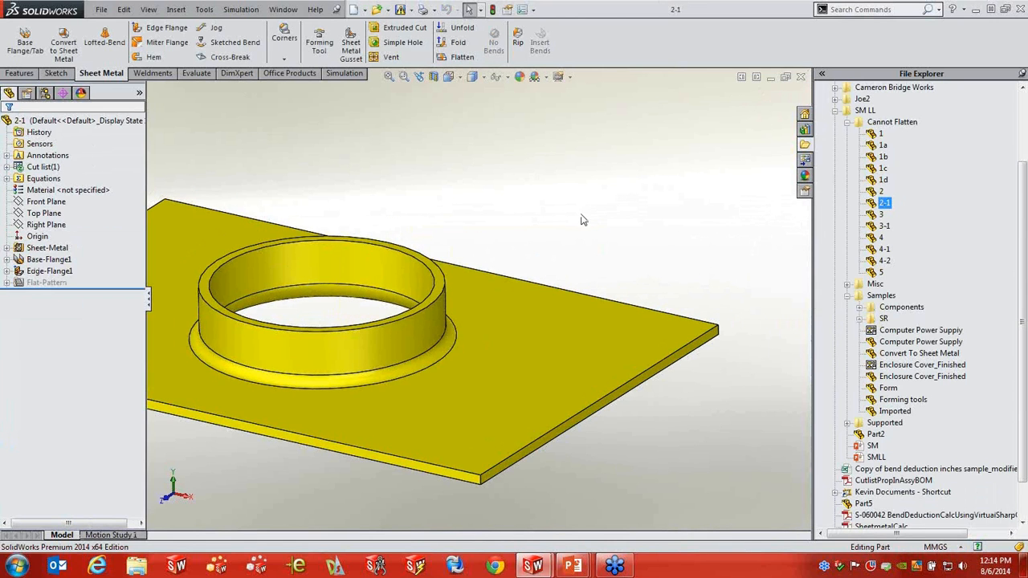
Step: Show the flat pattern of part 2-1, return it to the folded state, and highlight its circular edge flange
scroll(406, 328, up, 4)
scroll(402, 331, down, 3)
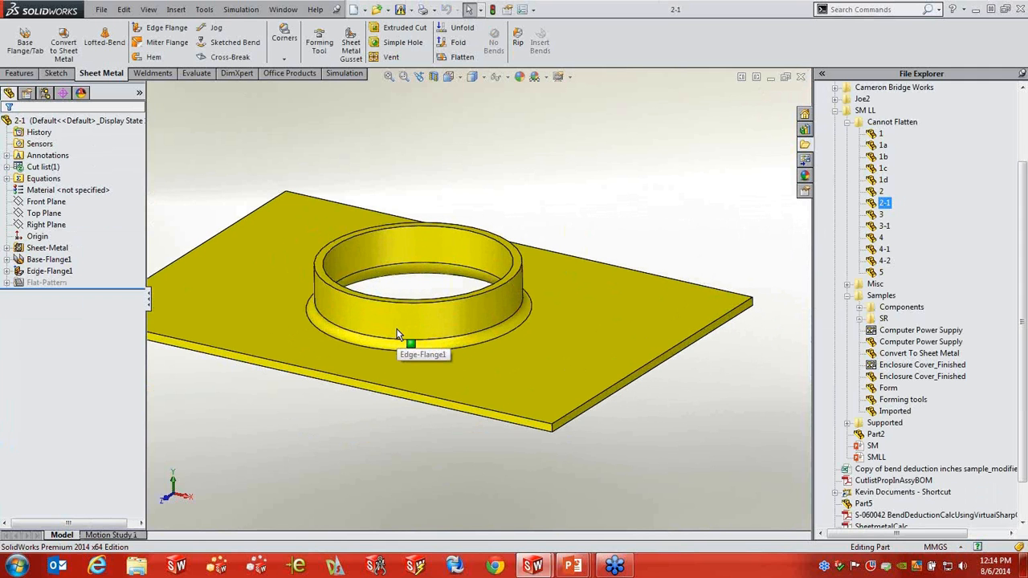
click(463, 58)
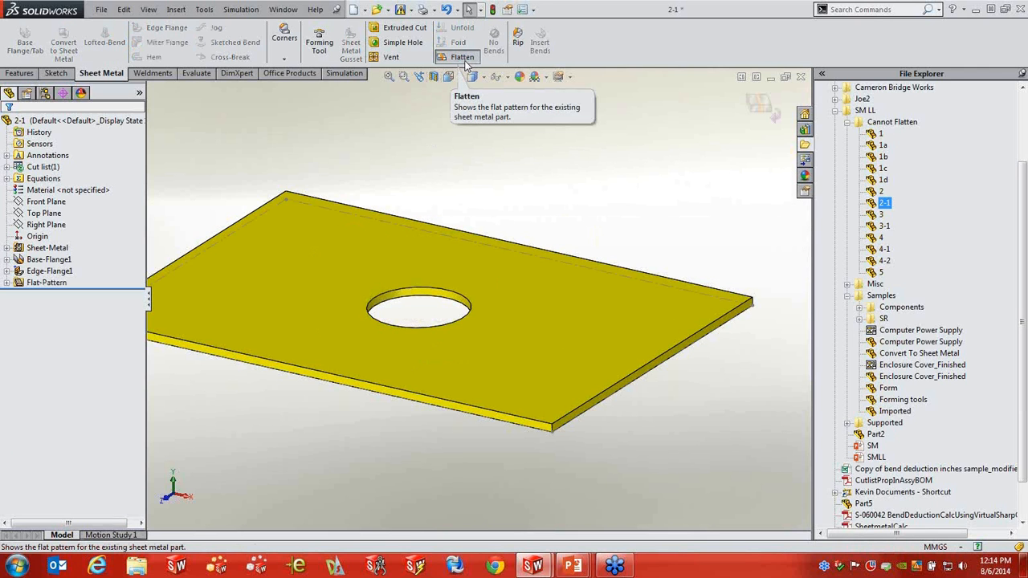
click(463, 62)
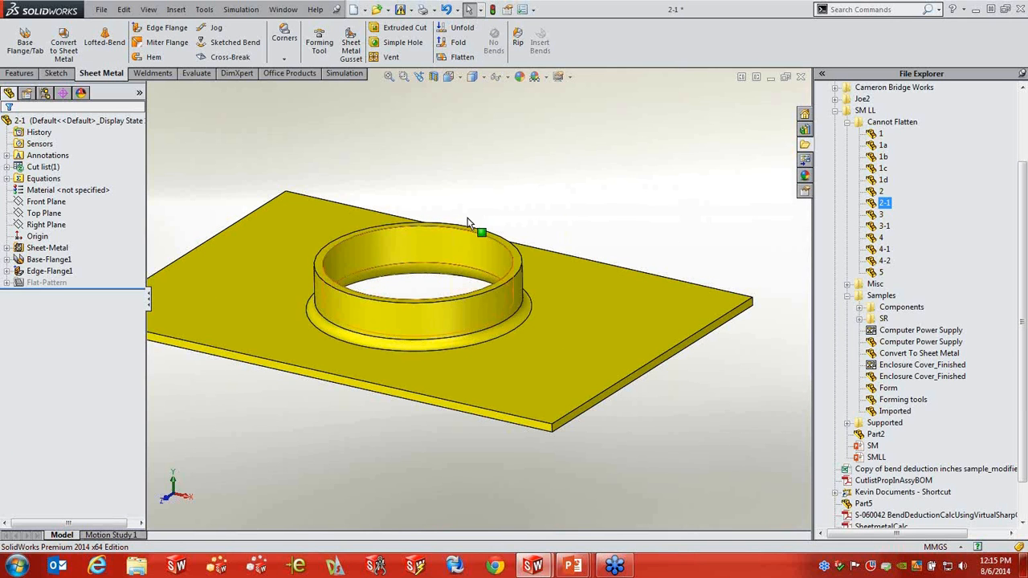
click(50, 271)
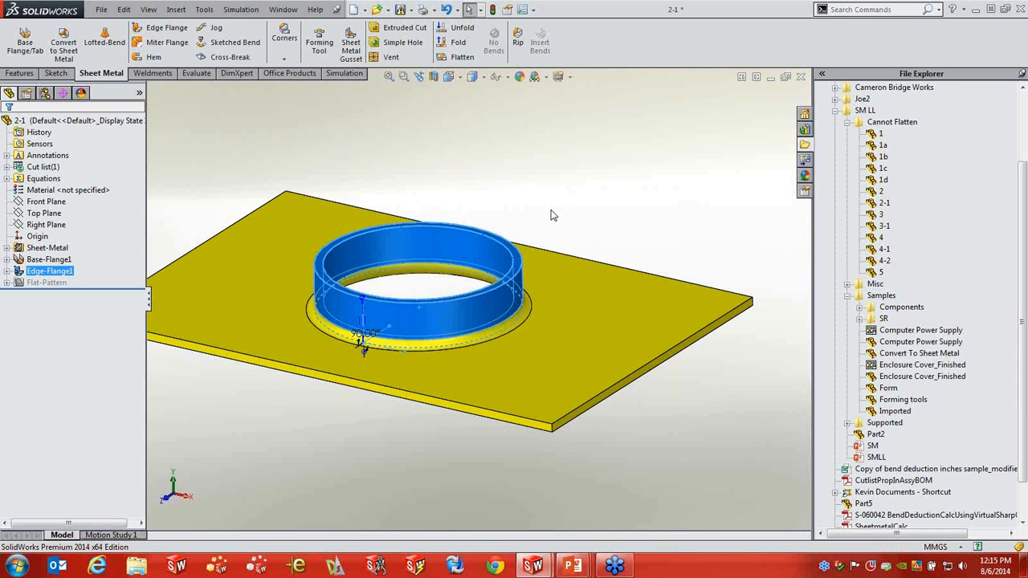
Step: Close parts 2-1 and 2 without saving their changes
click(801, 77)
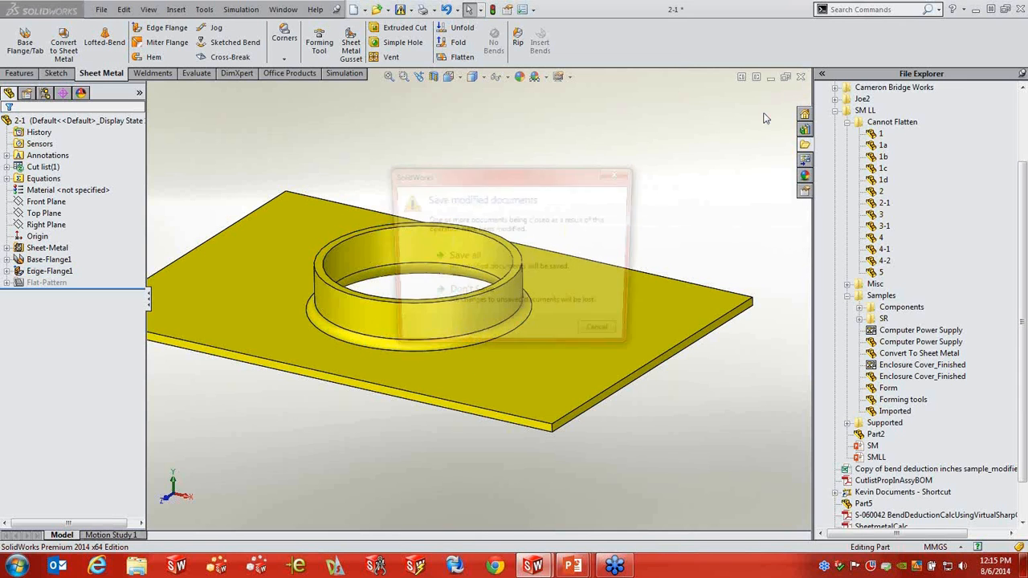
click(497, 300)
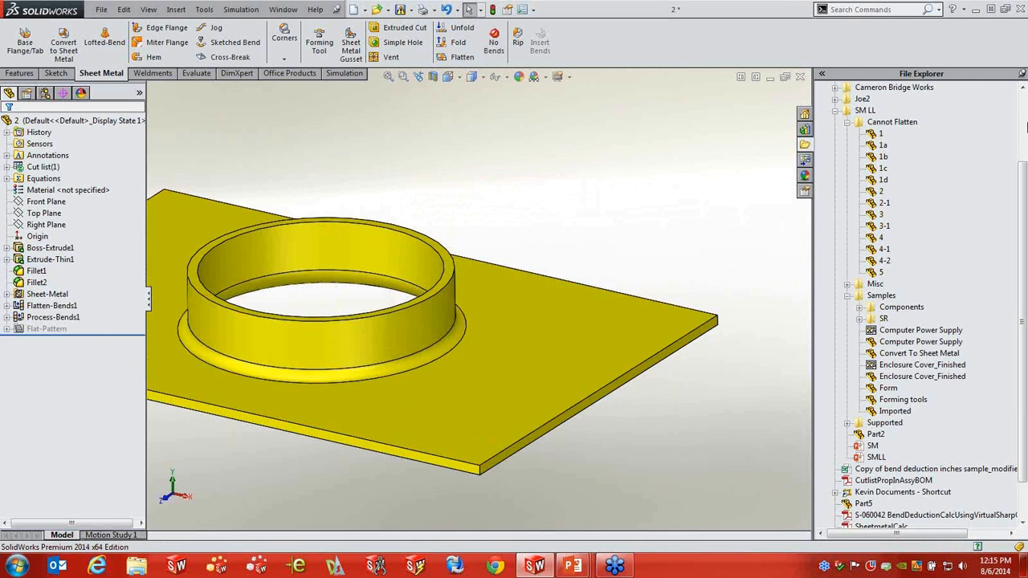
click(800, 76)
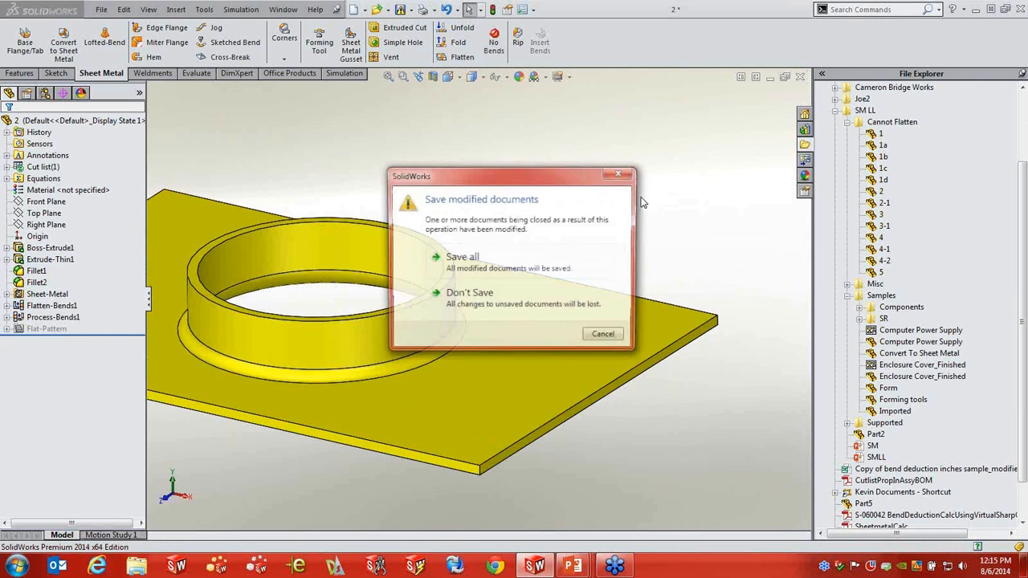
click(496, 300)
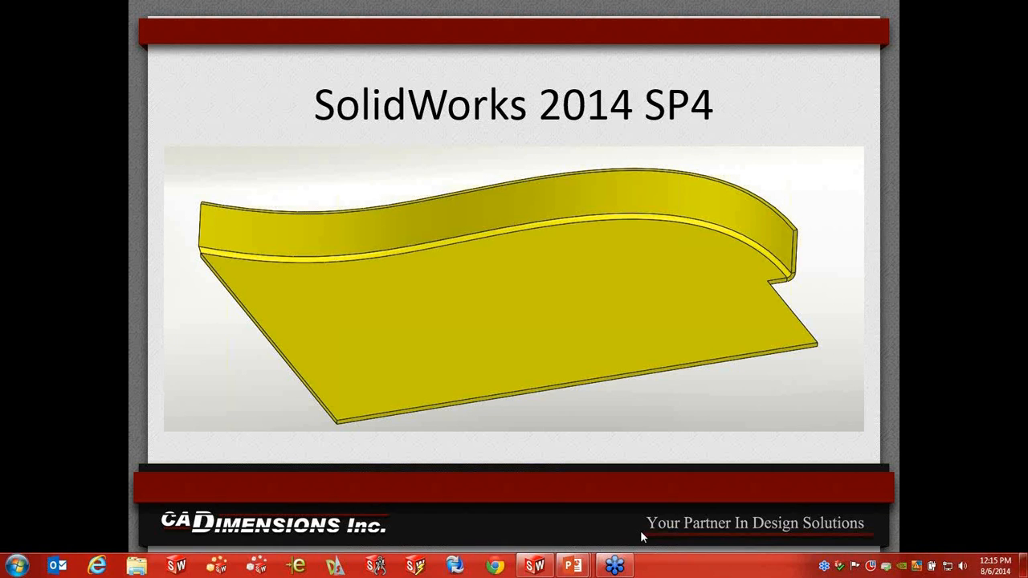
Step: Switch to SolidWorks, open part 3 from the Cannot Flatten folder, and highlight its curved edge flange
click(534, 567)
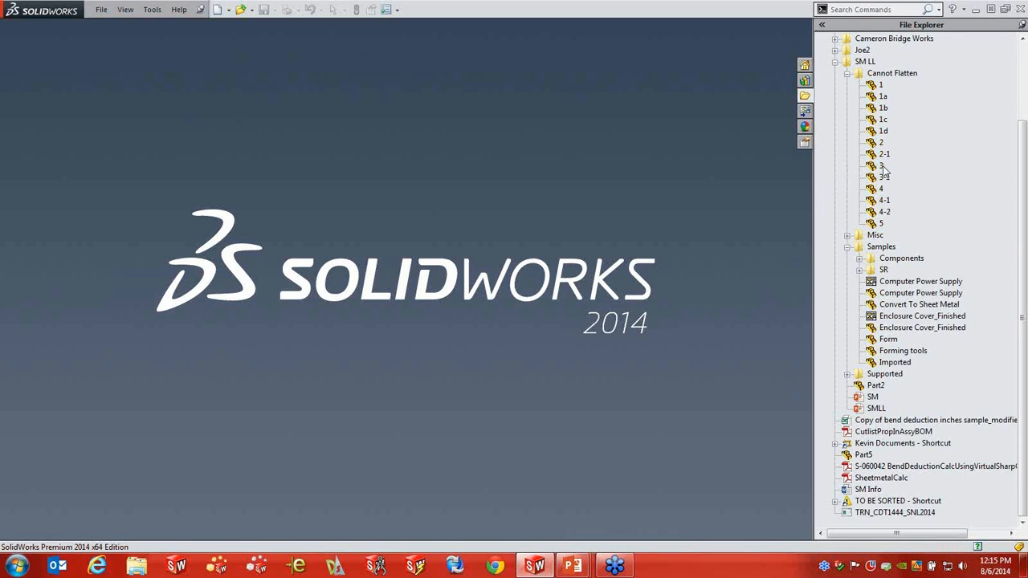
double_click(881, 166)
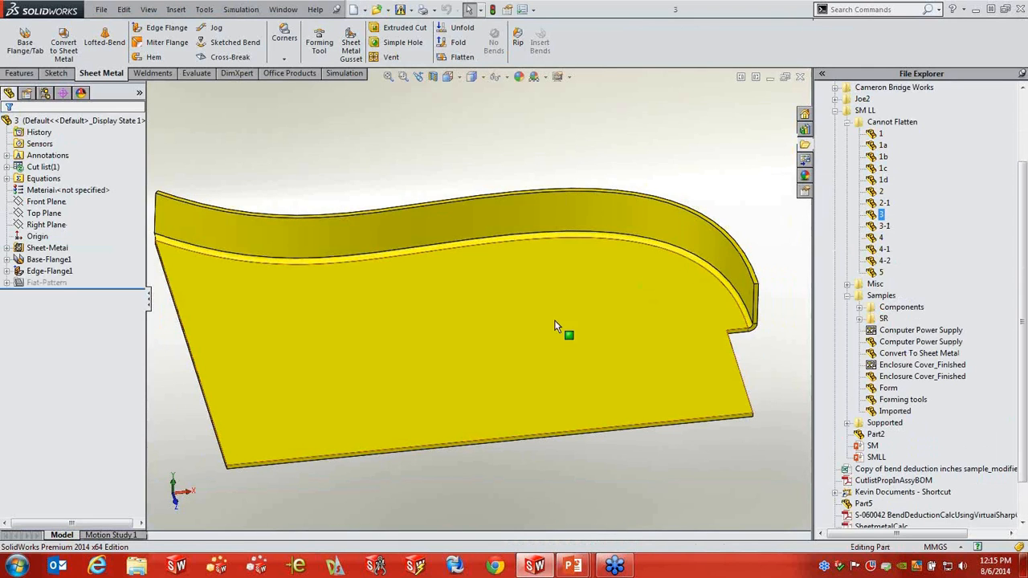
click(56, 271)
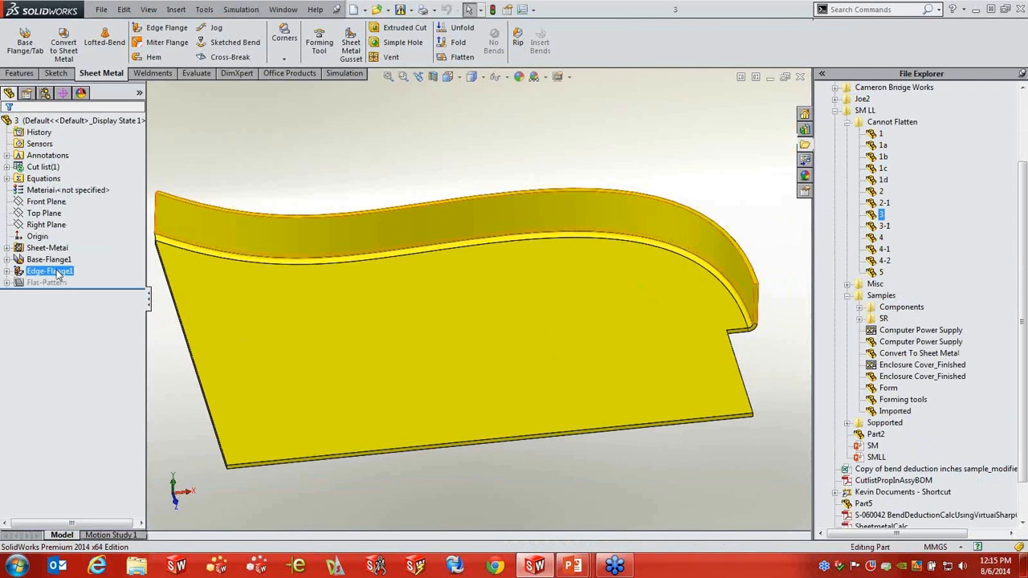
click(49, 272)
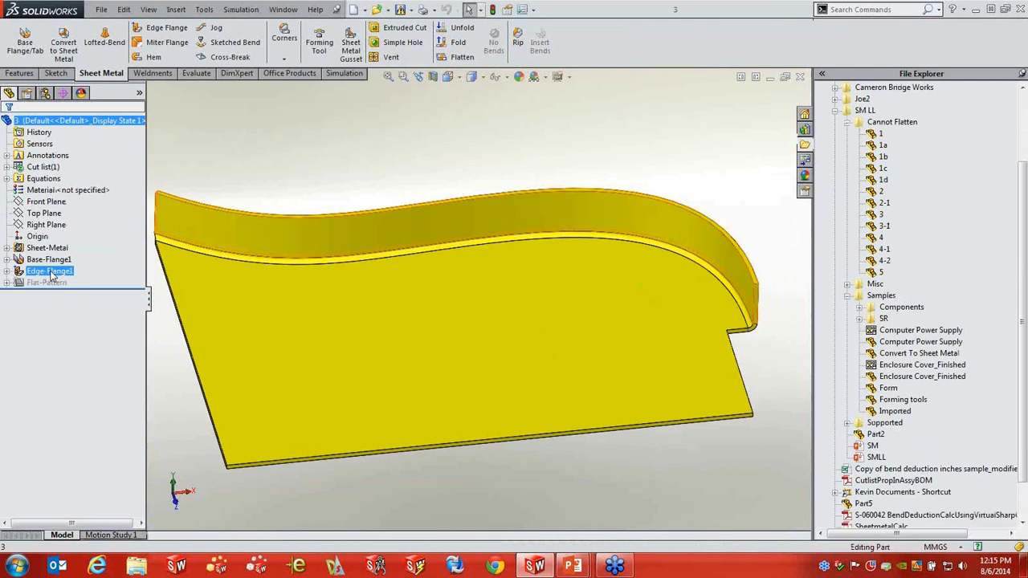
Step: Show the flat pattern of part 3 with its curved edge flange, and return it to the folded state
click(504, 343)
click(462, 57)
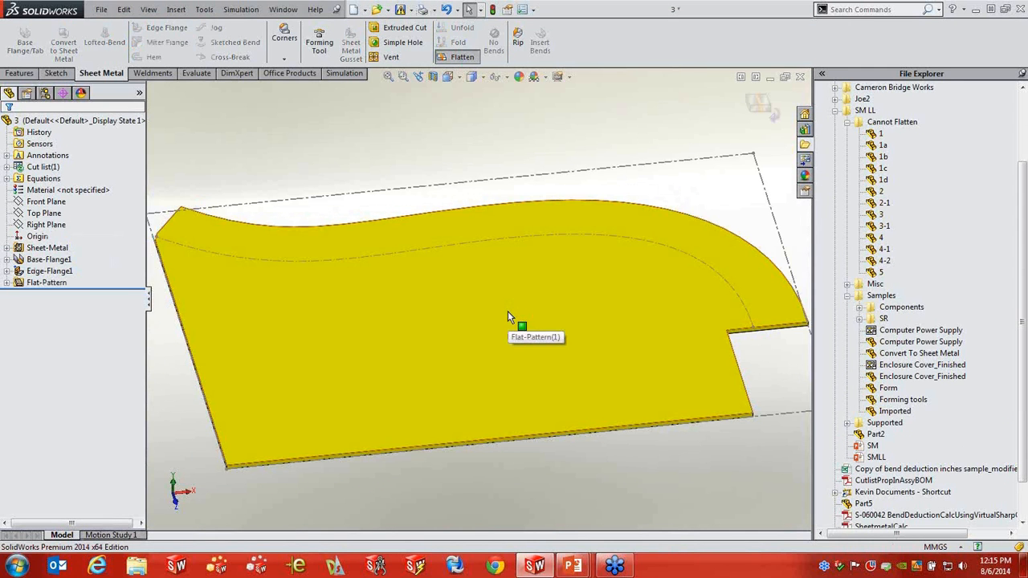
click(462, 56)
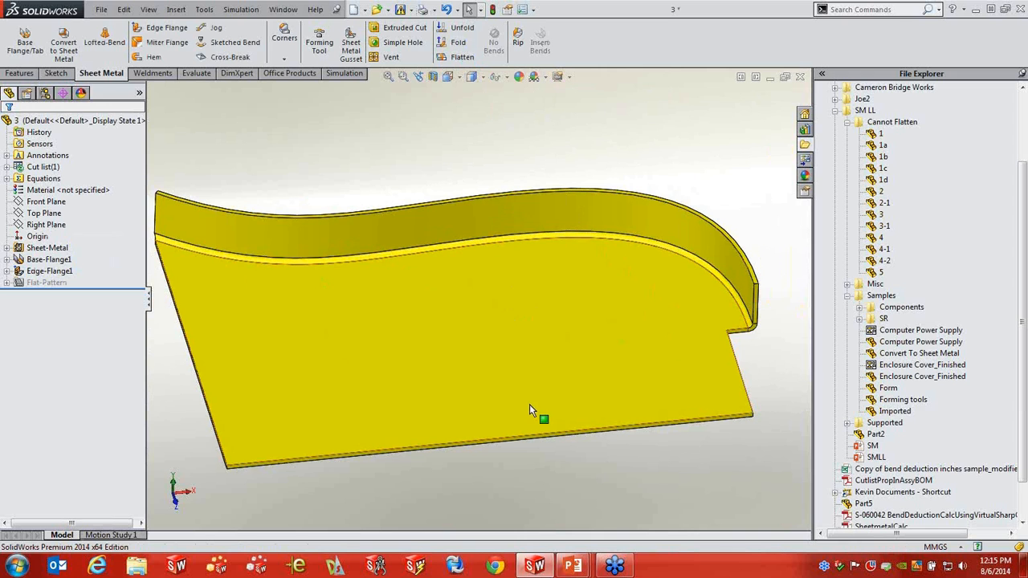
Step: Close part 3 without saving and advance the PowerPoint presentation to the next slide
click(800, 76)
click(470, 292)
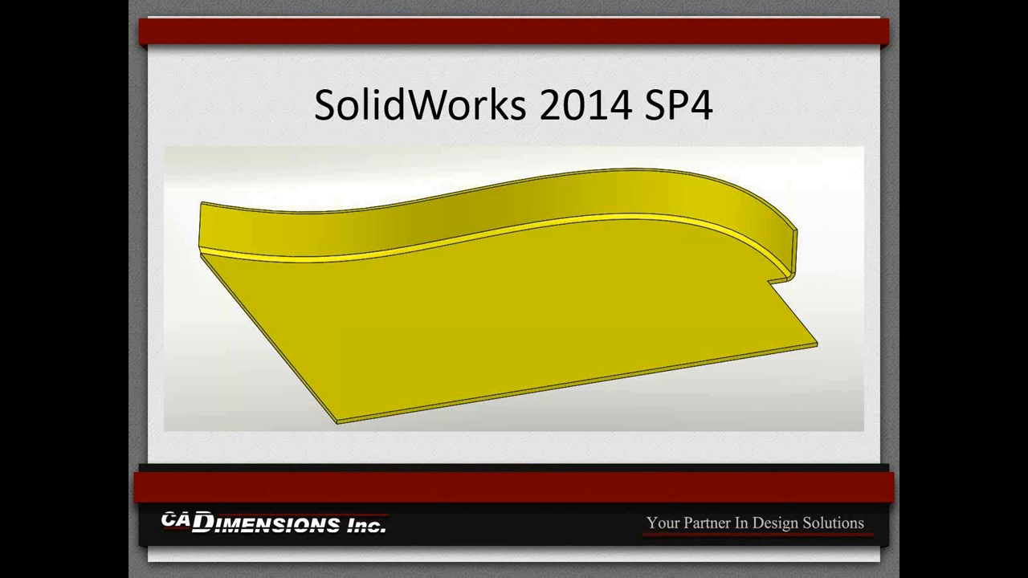
click(596, 414)
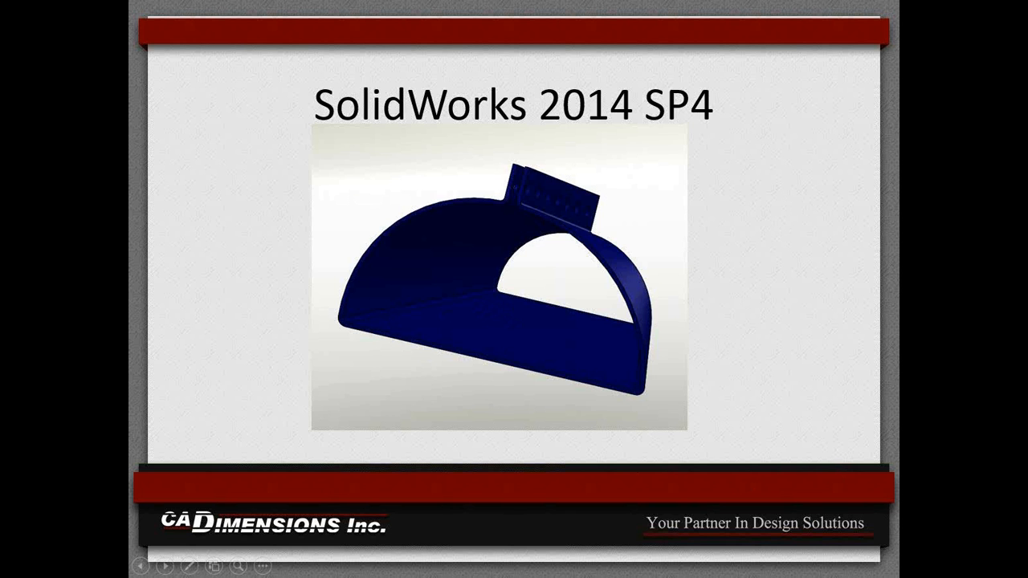
Step: Switch back to SolidWorks and open part 4 from the Cannot Flatten folder
click(535, 566)
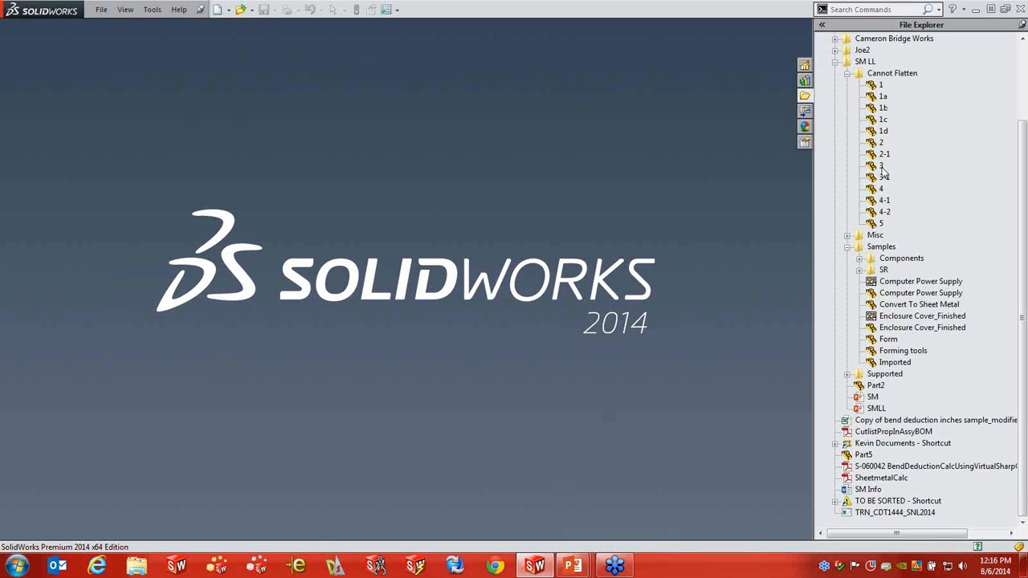
mouse_move(882, 170)
double_click(877, 190)
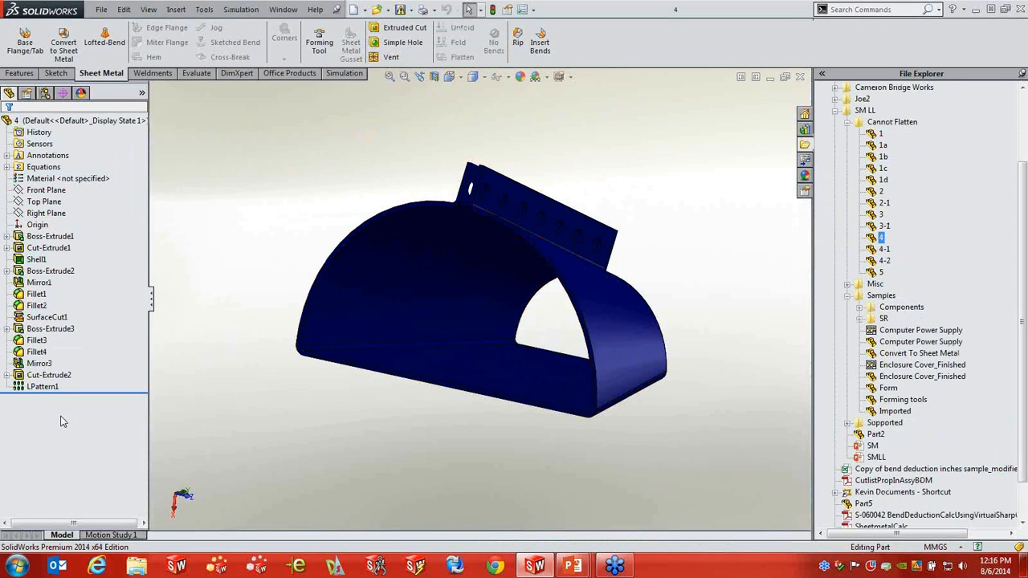
Step: Try to insert bends in part 4, using the flat inner floor face as the fixed face with a 6.35 mm bend radius
middle_drag(295, 426, 308, 398)
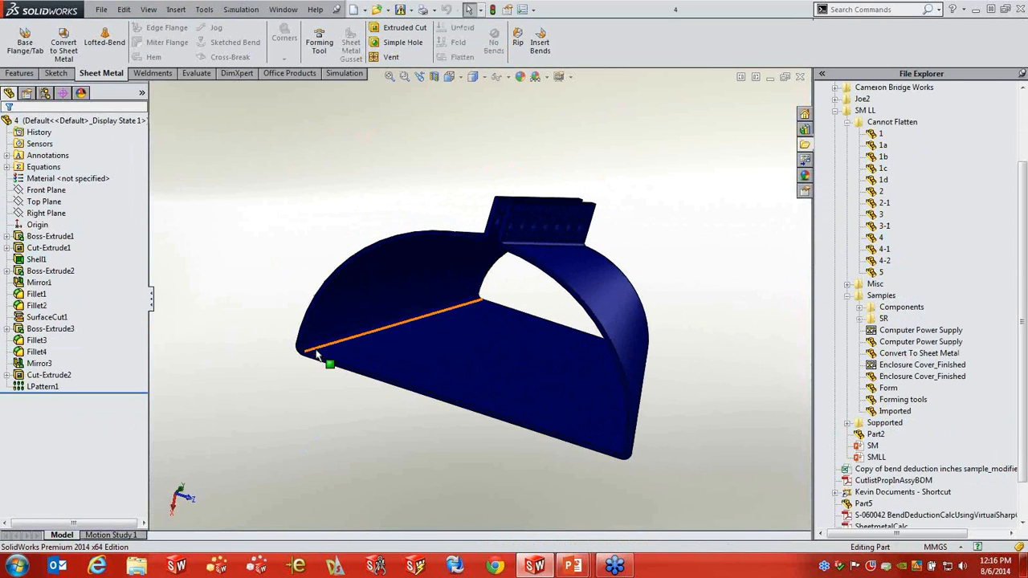
click(541, 47)
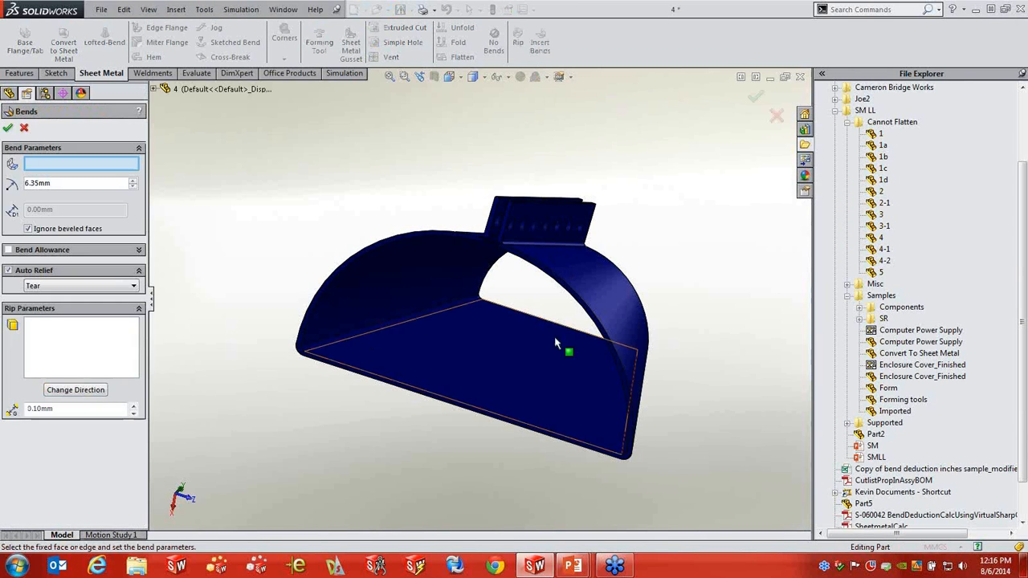
click(516, 356)
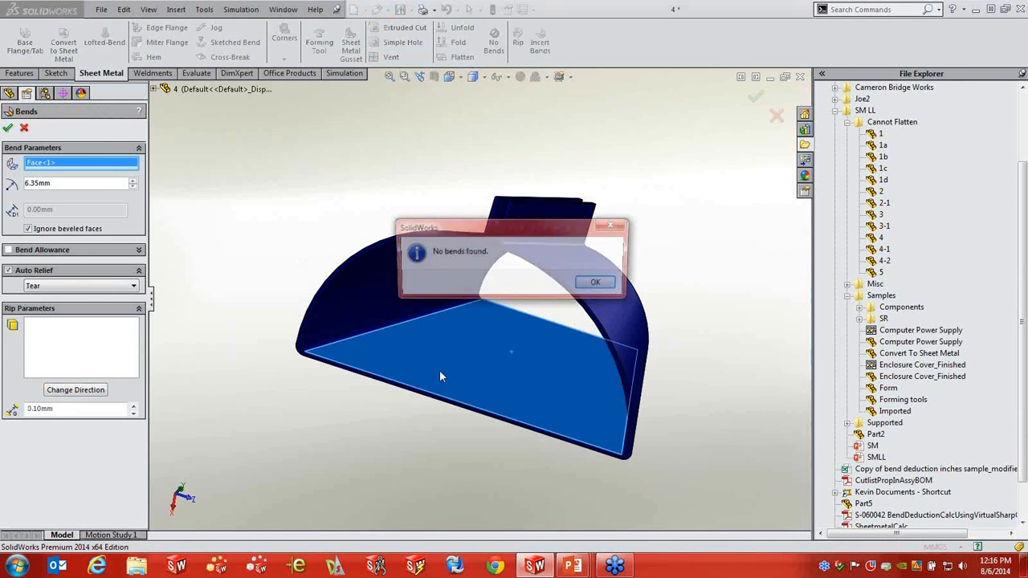
click(599, 286)
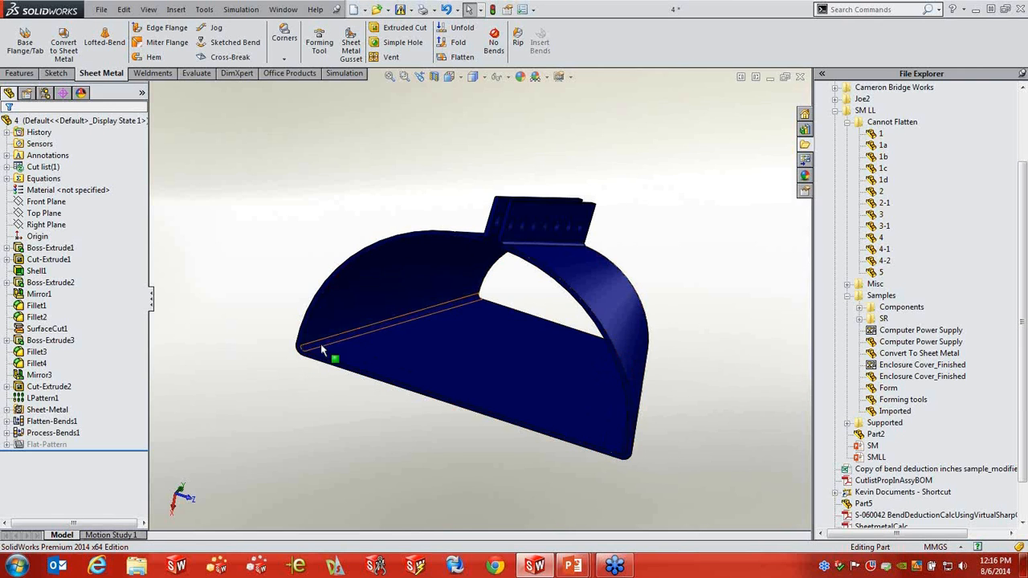
Step: Examine the inner fillet where part 4's flat floor meets the curved wall, and inspect the surrounding shape
scroll(361, 337, down, 5)
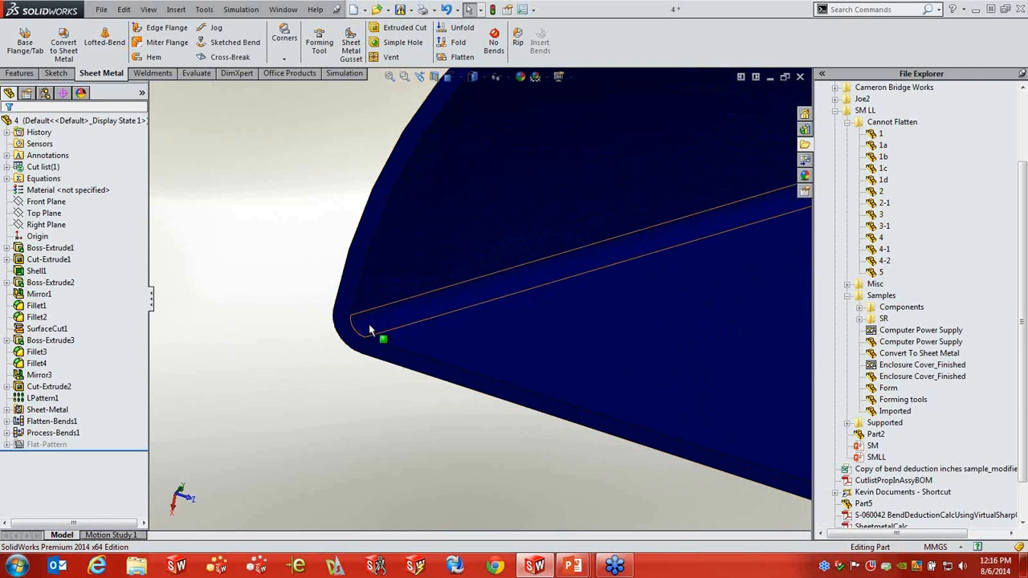
click(379, 321)
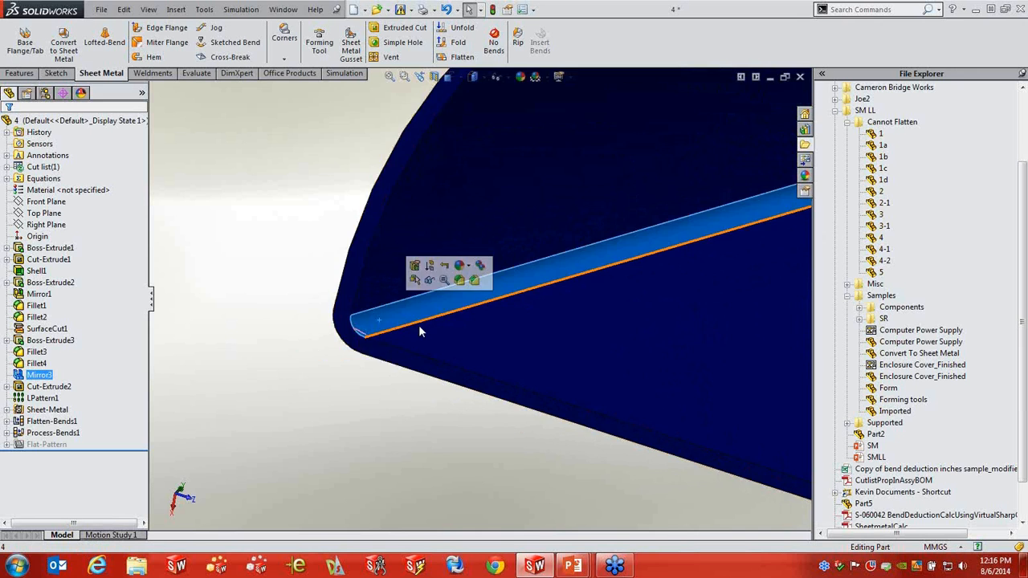
scroll(754, 392, up, 5)
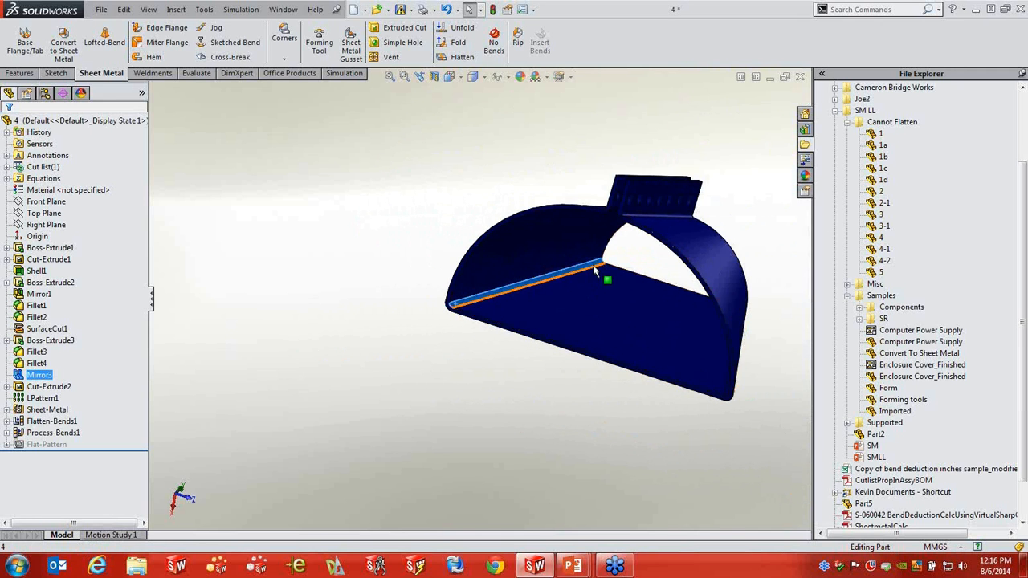
scroll(562, 280, down, 4)
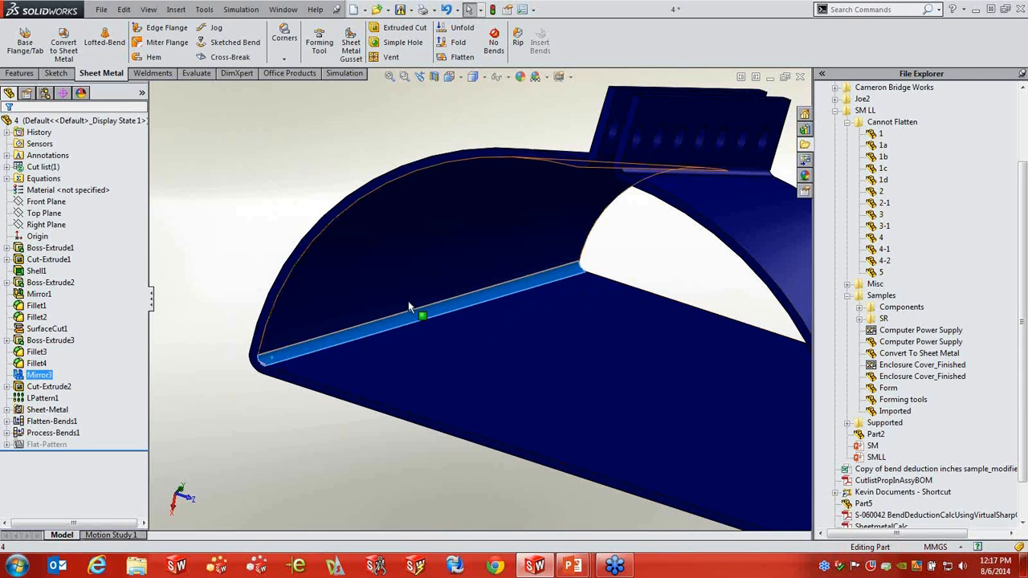
middle_drag(339, 405, 378, 393)
scroll(645, 298, up, 3)
middle_drag(645, 298, 624, 292)
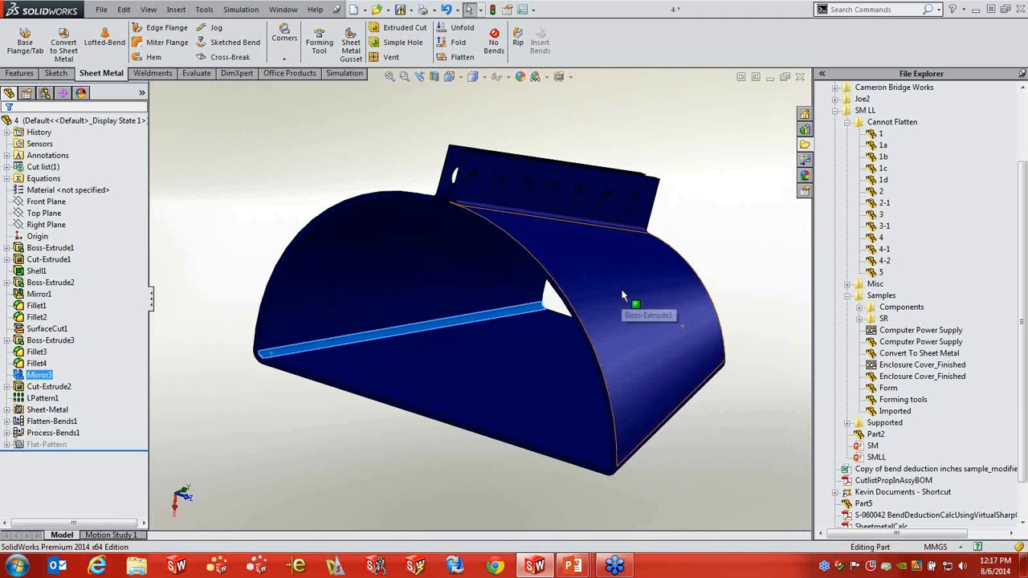
Step: Close part 4 without saving and open part 4-1 from the Cannot Flatten folder
click(800, 77)
click(523, 298)
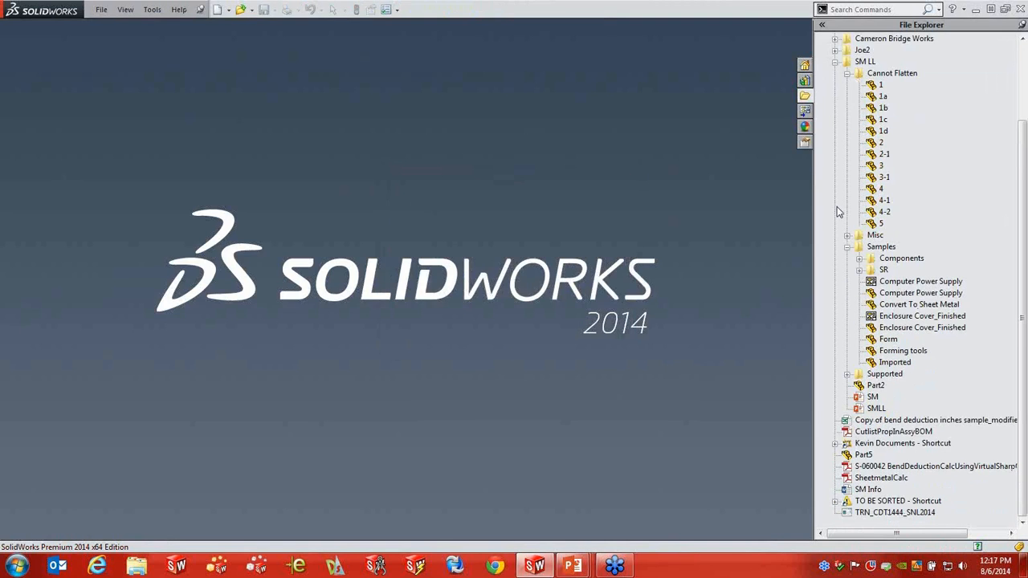
click(885, 200)
double_click(885, 201)
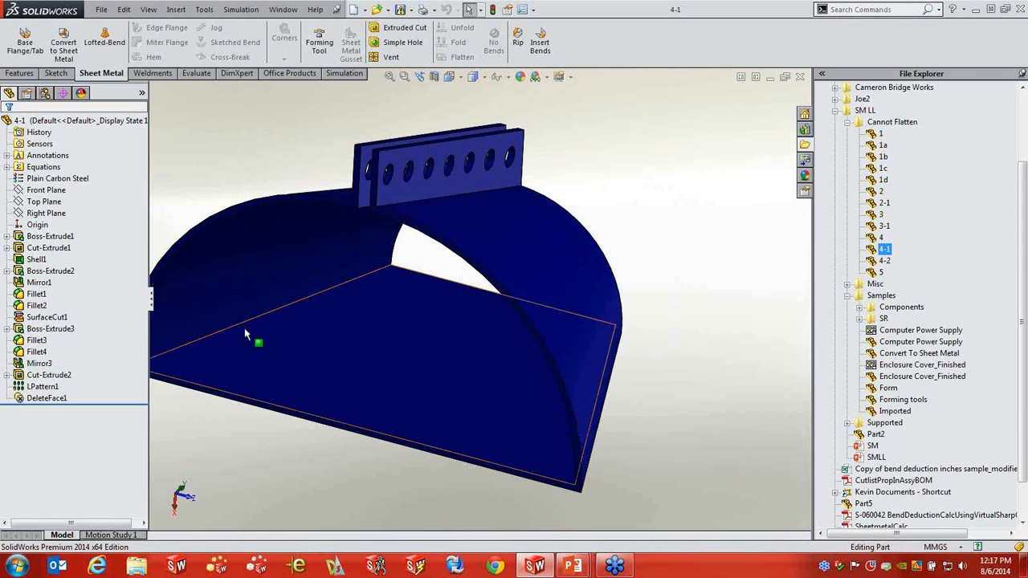
Step: Try to insert bends in part 4-1, using the flat inner floor face as the fixed face with a 6.35 mm bend radius
middle_drag(589, 490, 587, 480)
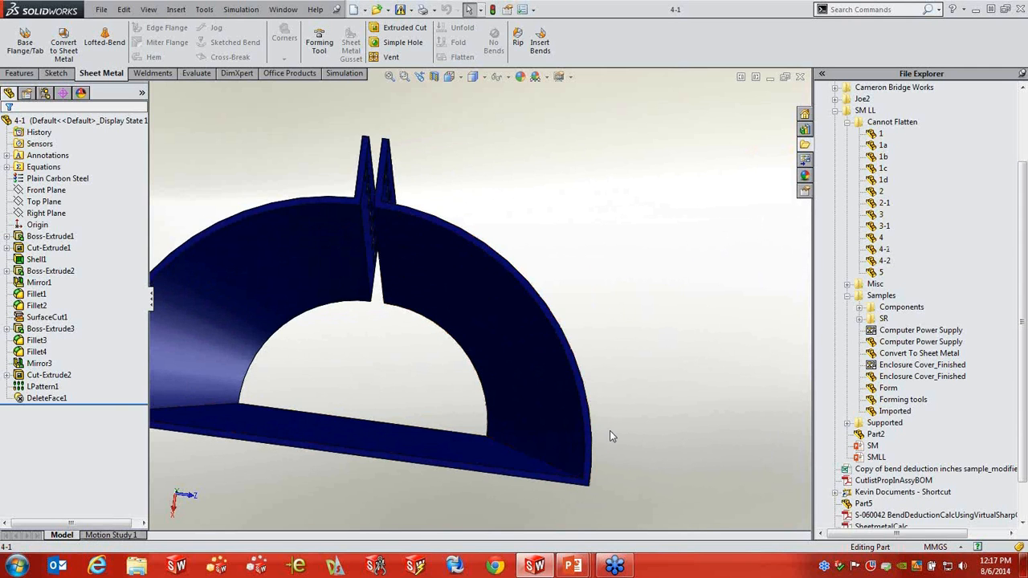
scroll(635, 410, up, 4)
middle_drag(675, 381, 608, 135)
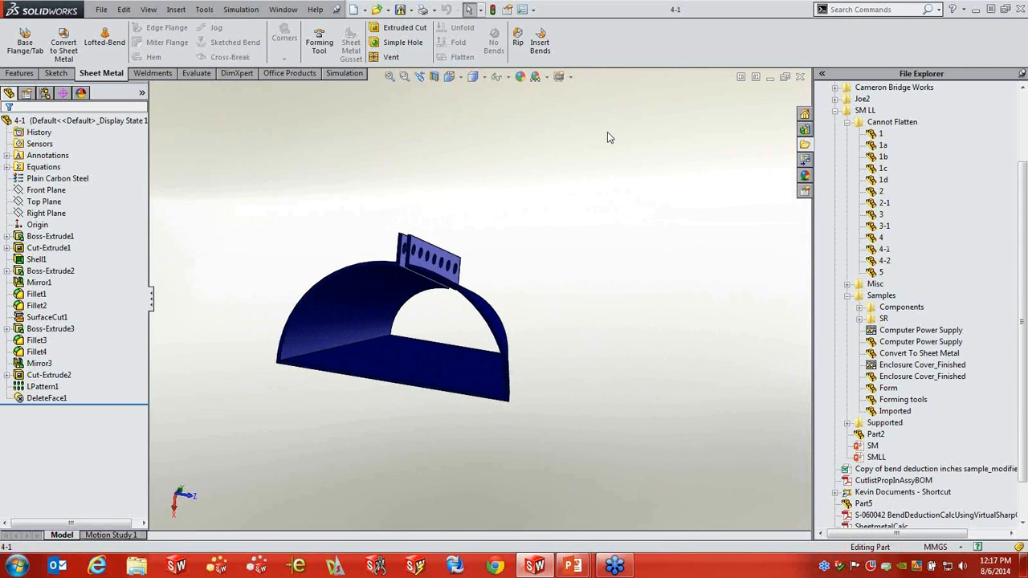
click(540, 44)
click(447, 373)
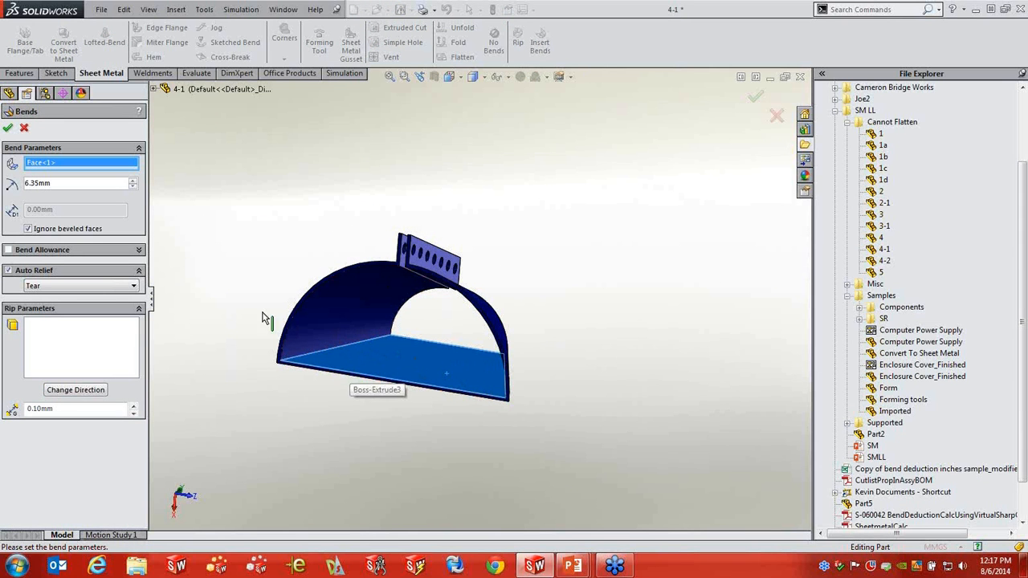
click(8, 128)
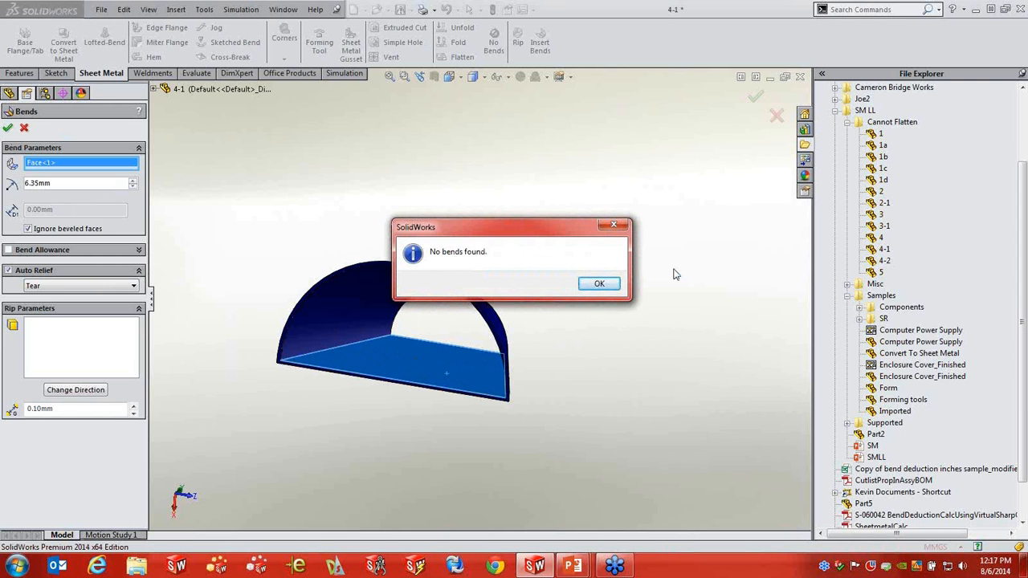
click(604, 284)
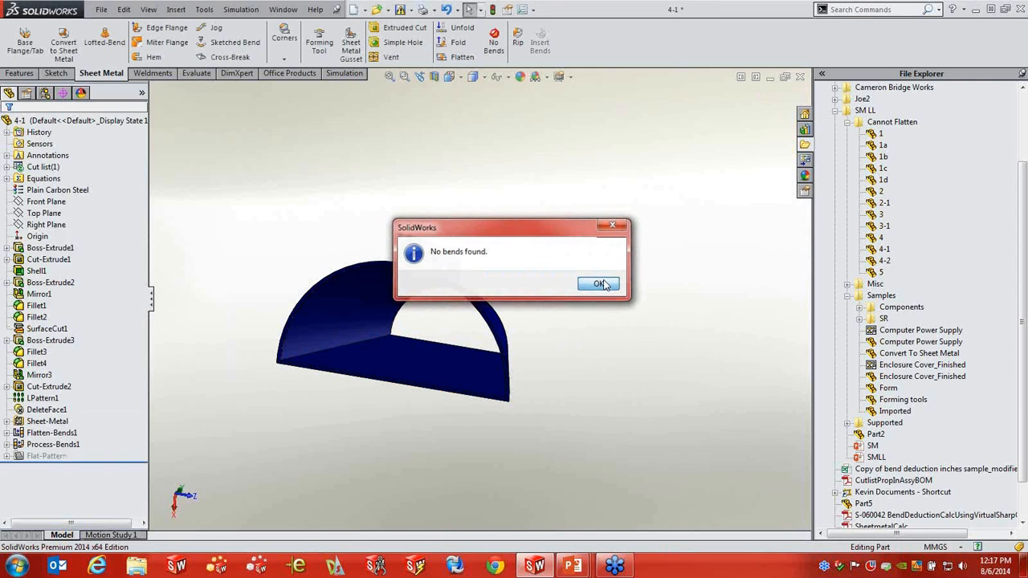
Step: Close part 4-1 without saving its changes
click(799, 77)
click(517, 296)
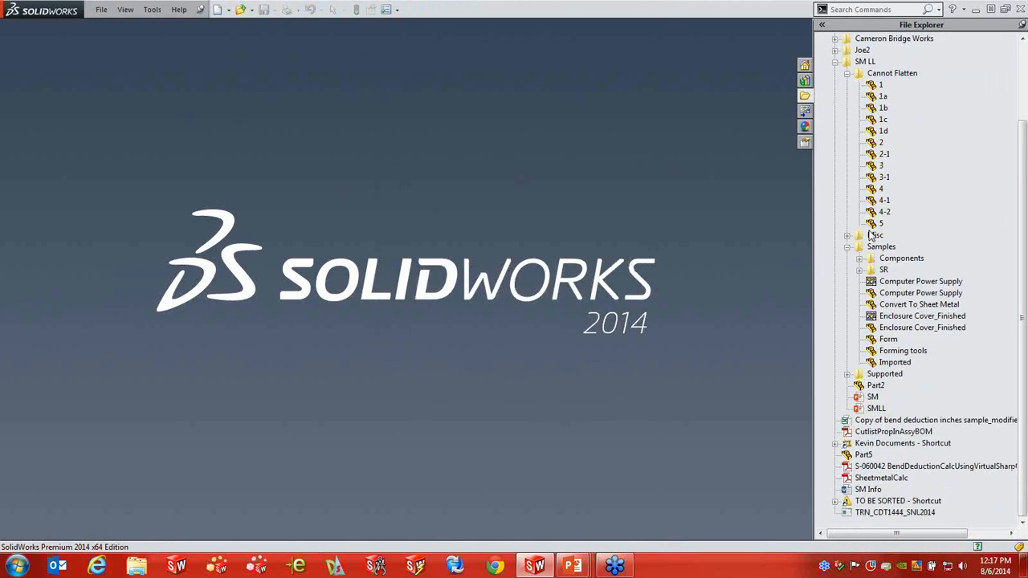
Step: Open part 4-2 from the Cannot Flatten folder and inspect its Revolve3 feature along the floor's curved-wall edge
double_click(885, 212)
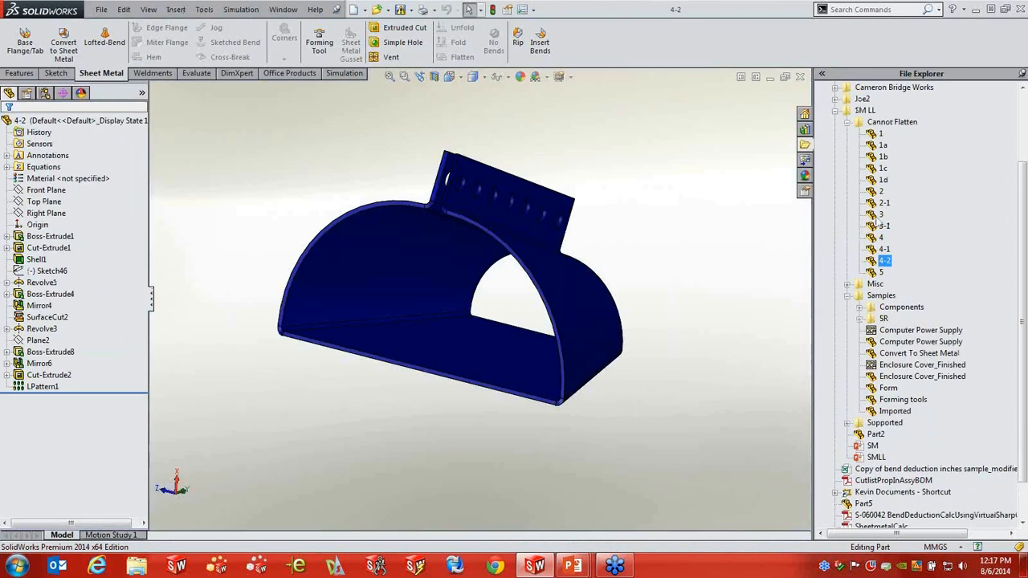
middle_drag(647, 375, 618, 410)
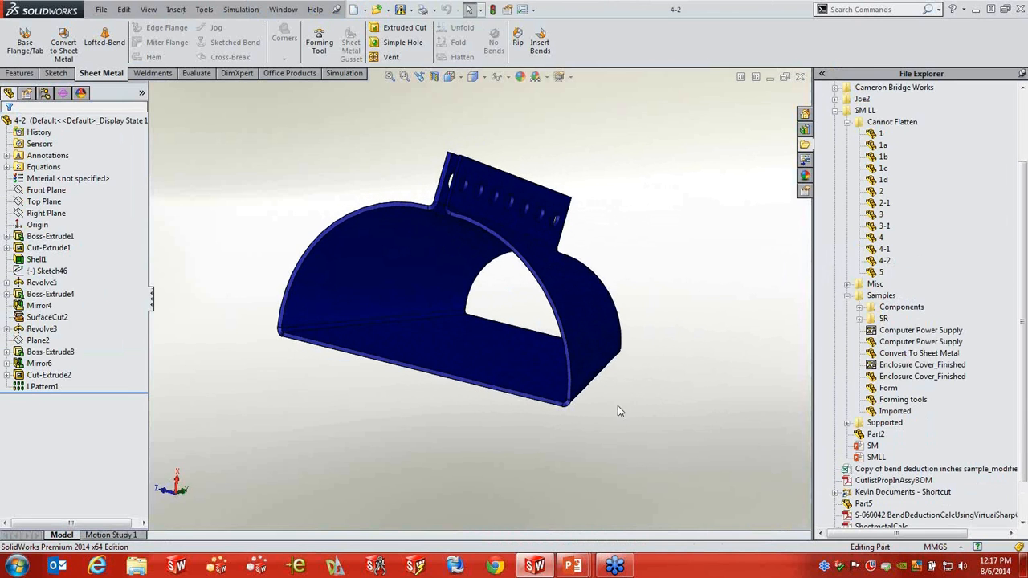
click(44, 329)
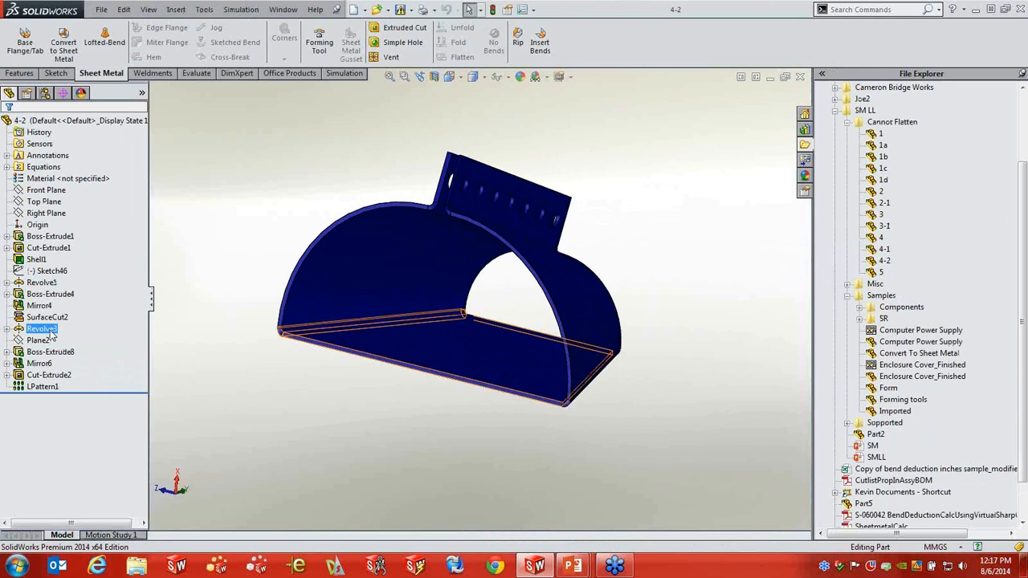
click(50, 334)
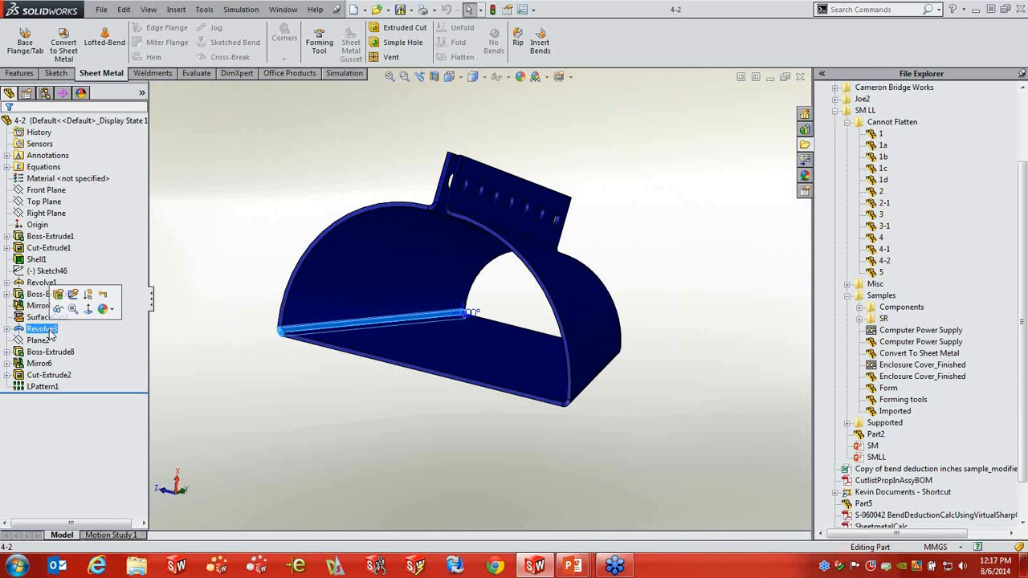
click(621, 169)
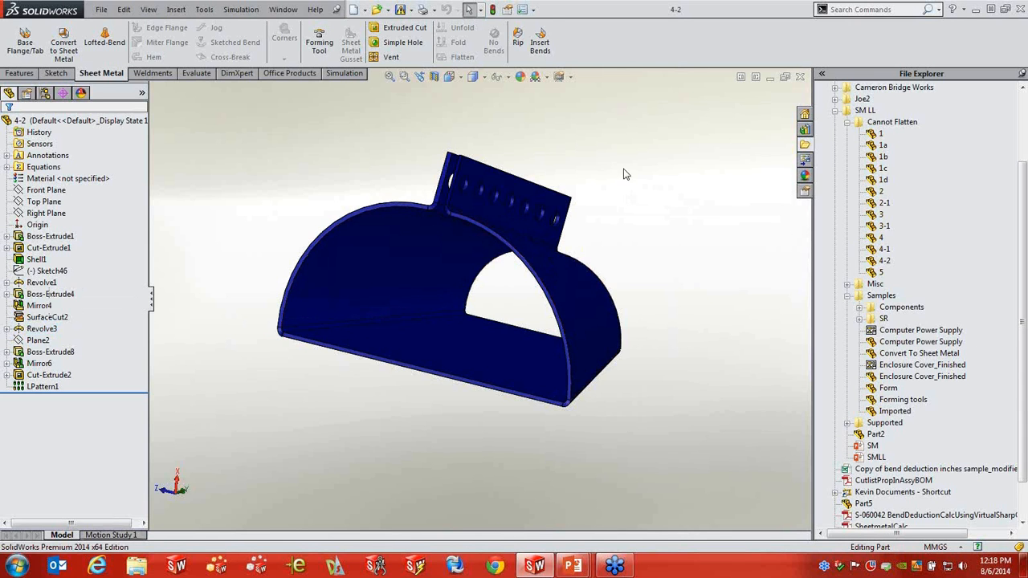
Step: Insert bends in part 4-2 with the flat inner floor as the fixed face, and try to flatten the part
click(540, 41)
click(490, 362)
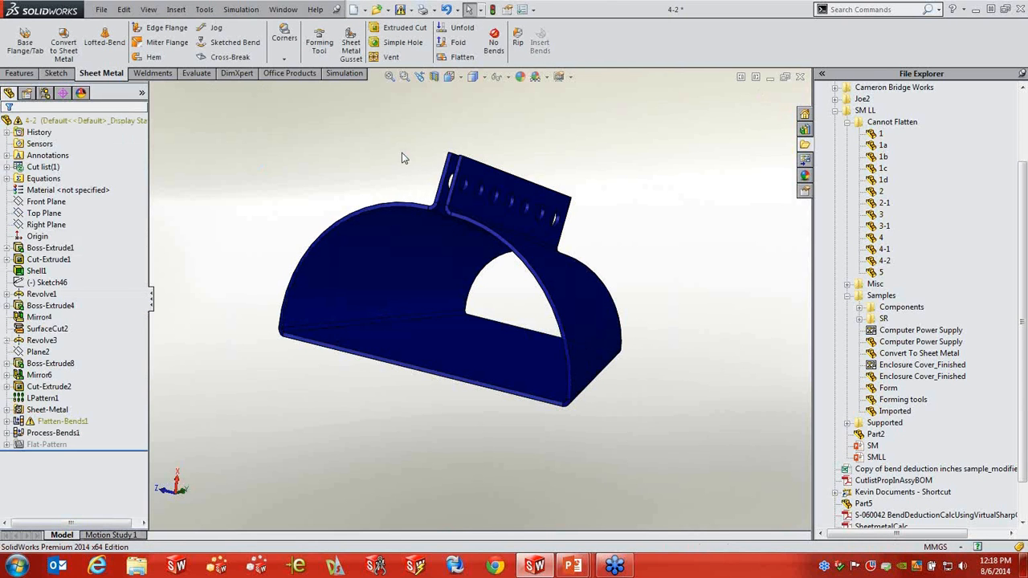
click(455, 57)
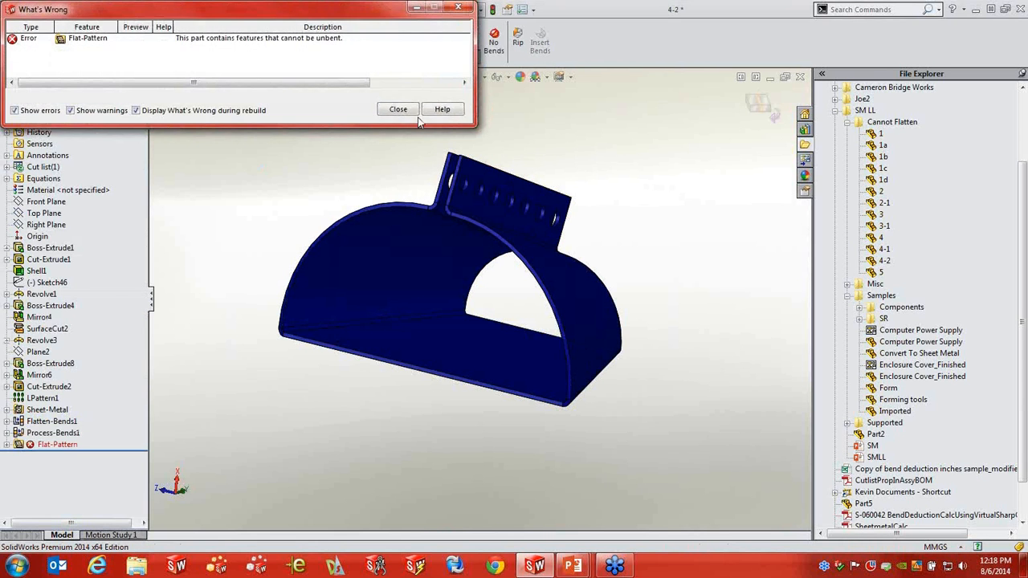
click(398, 109)
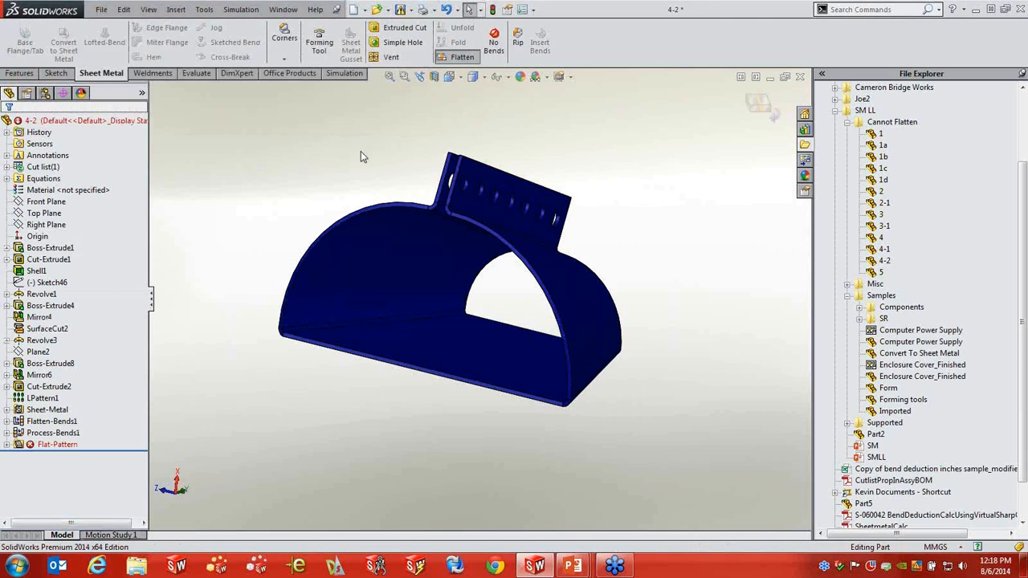
click(458, 58)
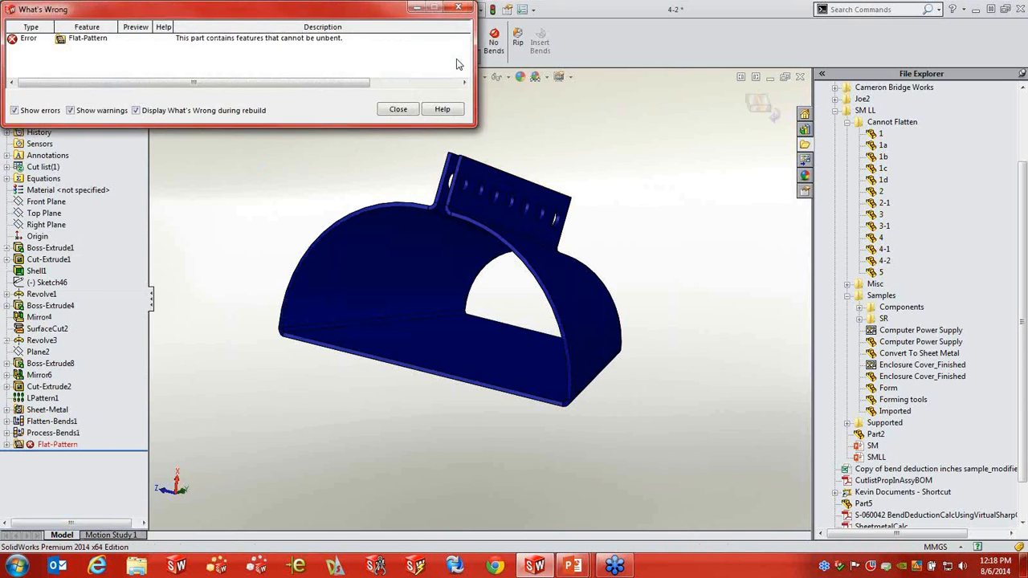
click(396, 108)
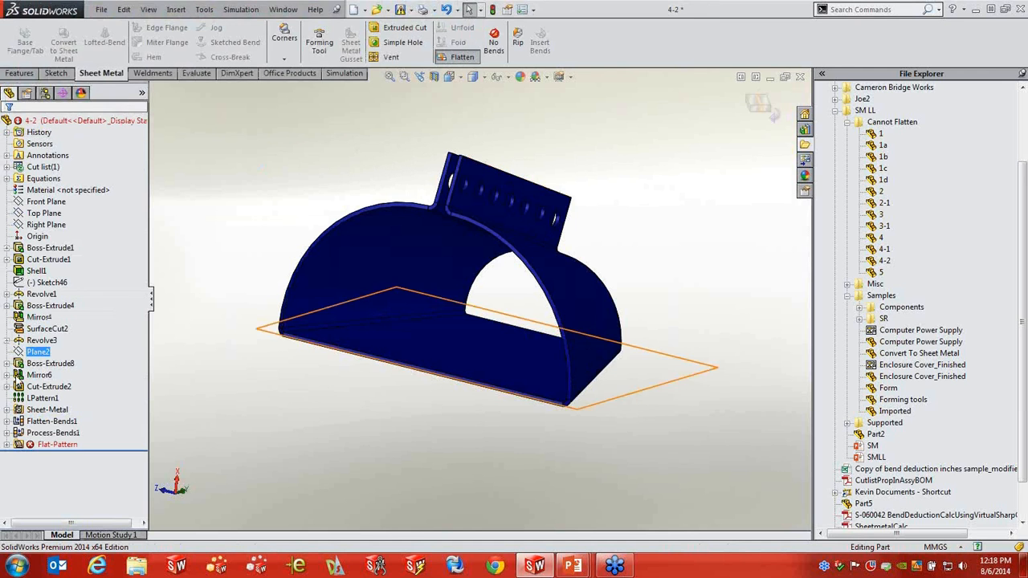
Step: Expand the flat pattern down to its individual bends and inspect the RoundBend6 entry on the model
click(8, 444)
click(58, 458)
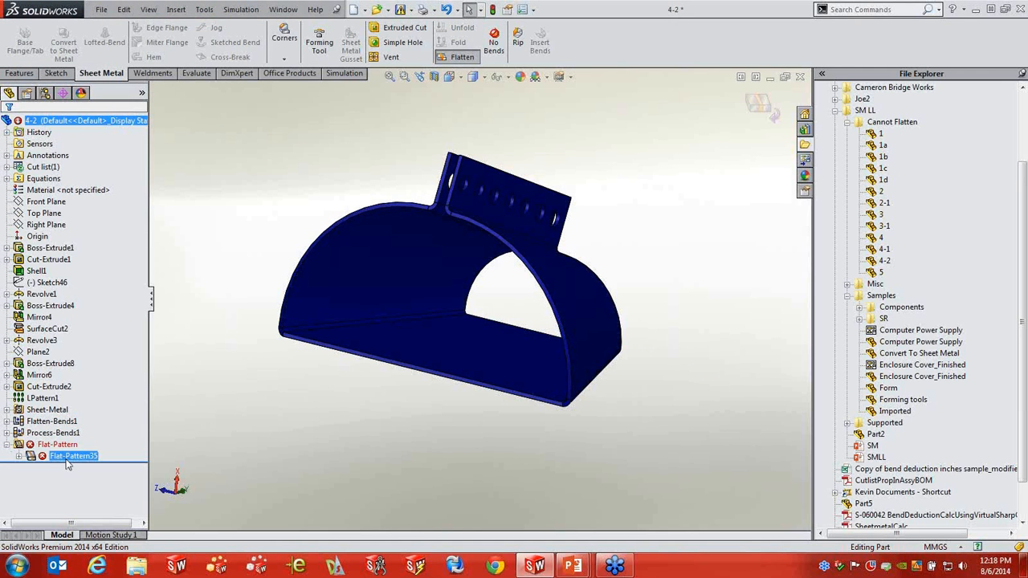
click(18, 457)
click(76, 503)
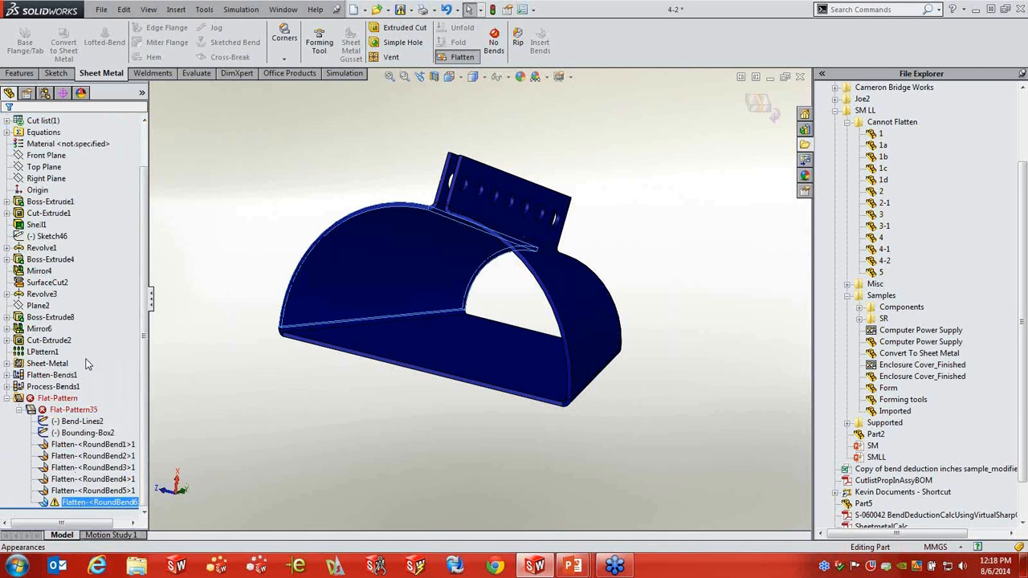
Step: Suppress the Mirror6 feature of part 4-2 and delete the Sheet-Metal feature with all its dependent items
right_click(38, 330)
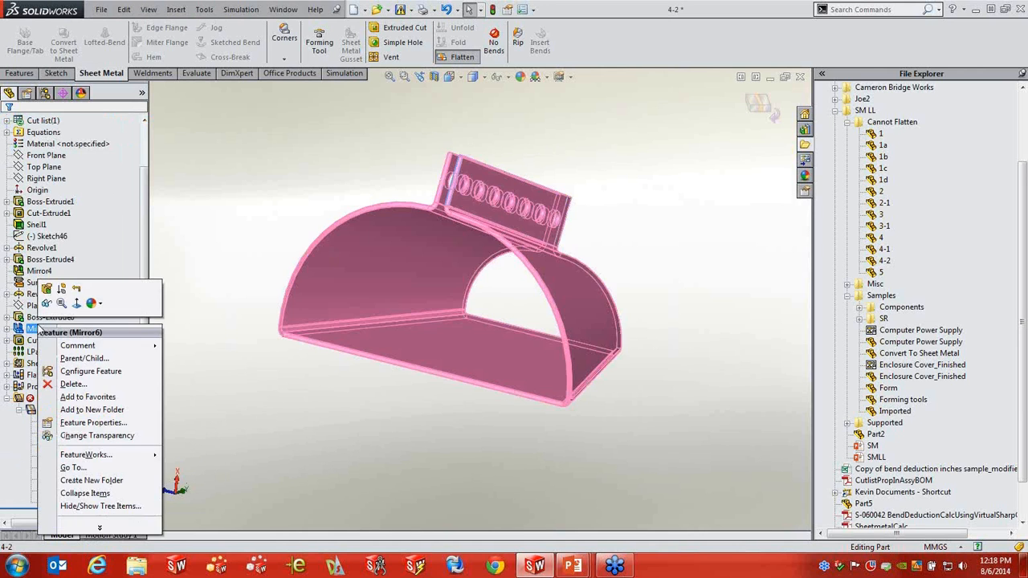
click(62, 289)
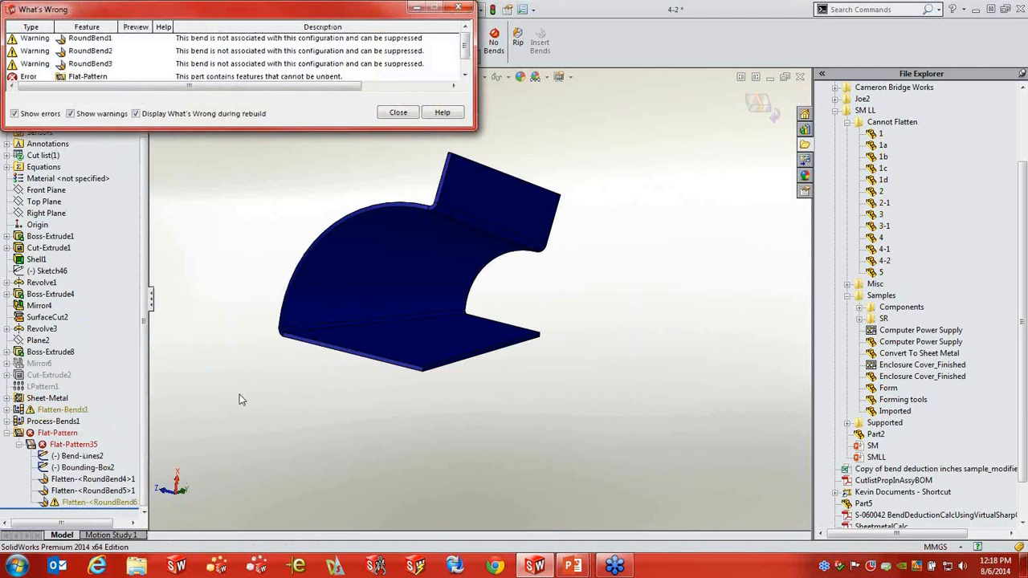
click(397, 113)
right_click(45, 399)
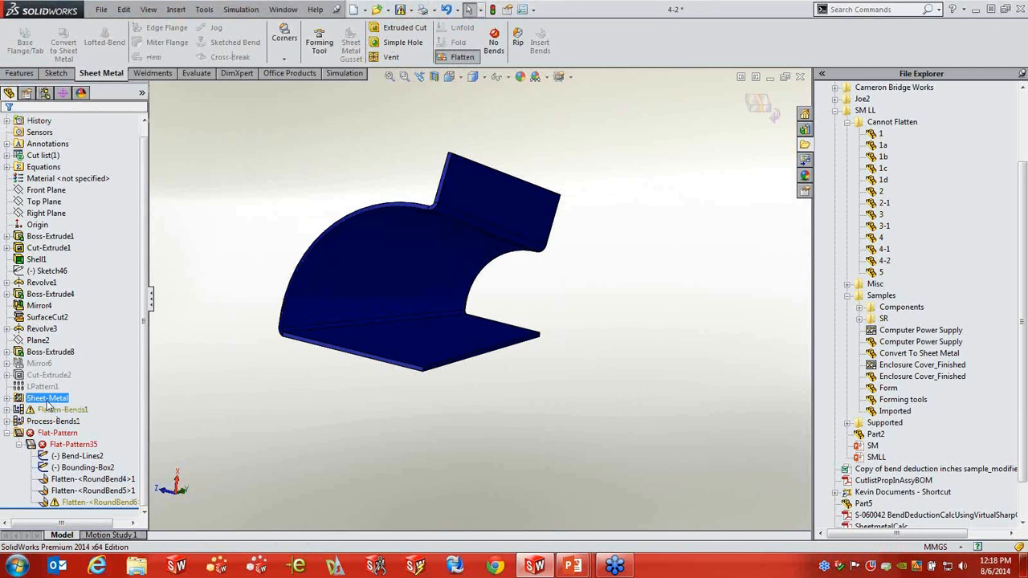
click(81, 425)
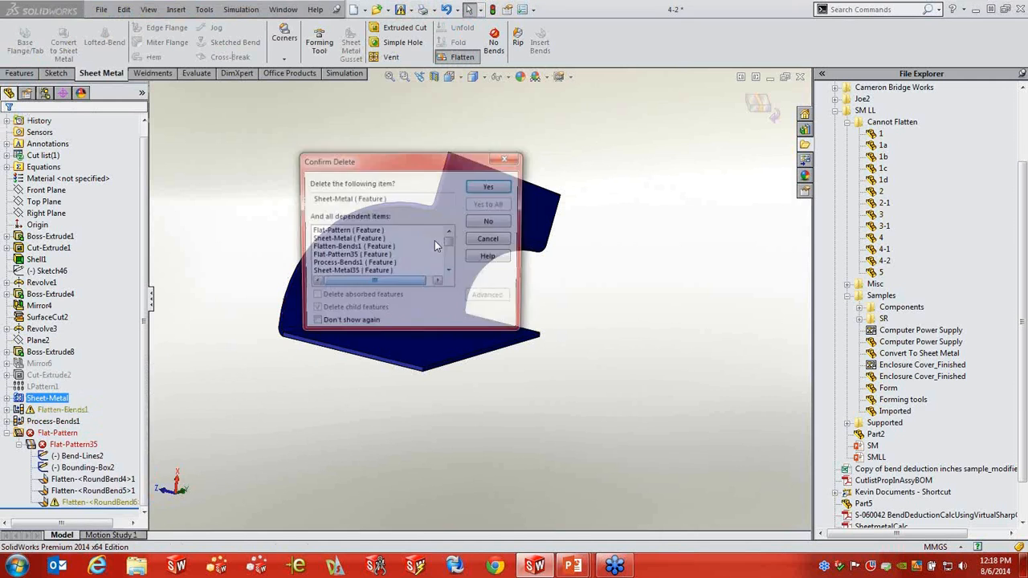
click(493, 186)
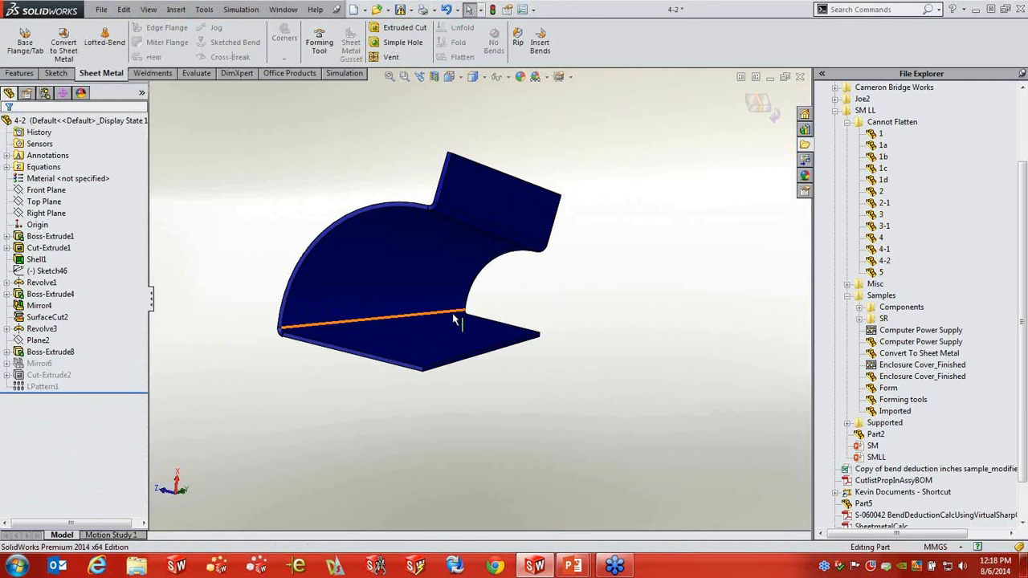
Step: Insert bends in the unmirrored half of part 4-2, using its floor face and a 6.35 mm bend radius, and try to flatten it
click(540, 42)
click(443, 342)
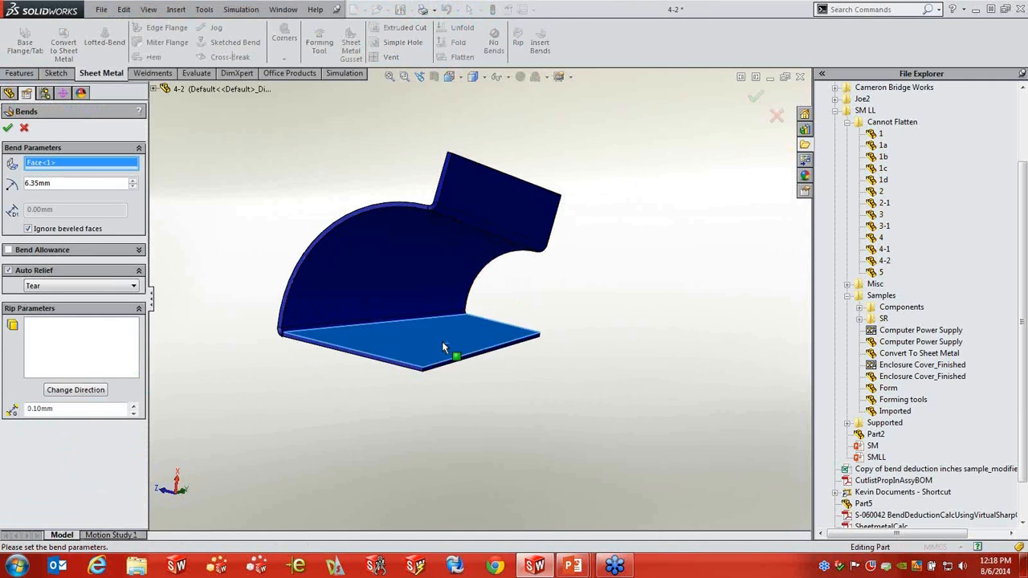
click(8, 128)
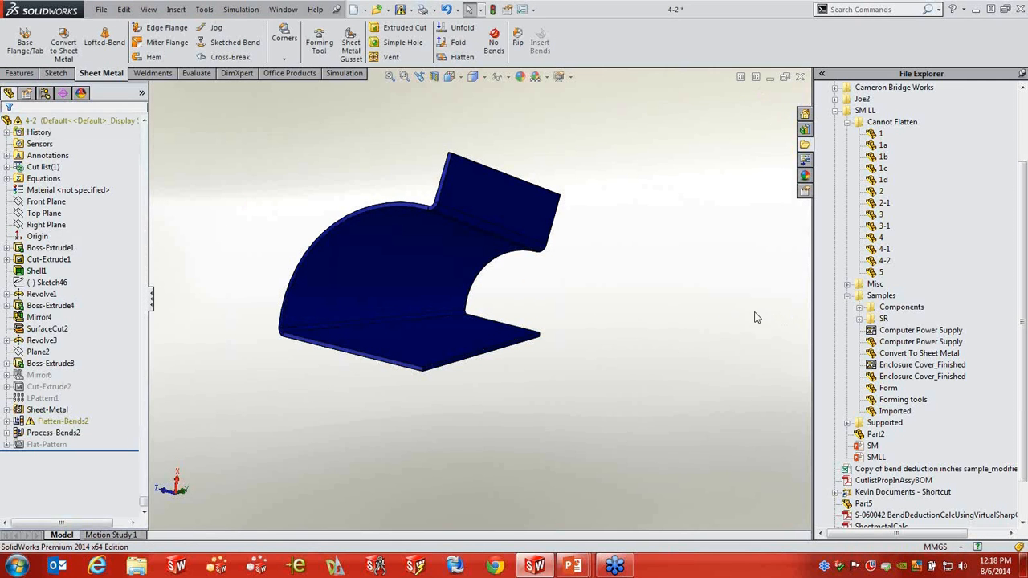
click(462, 56)
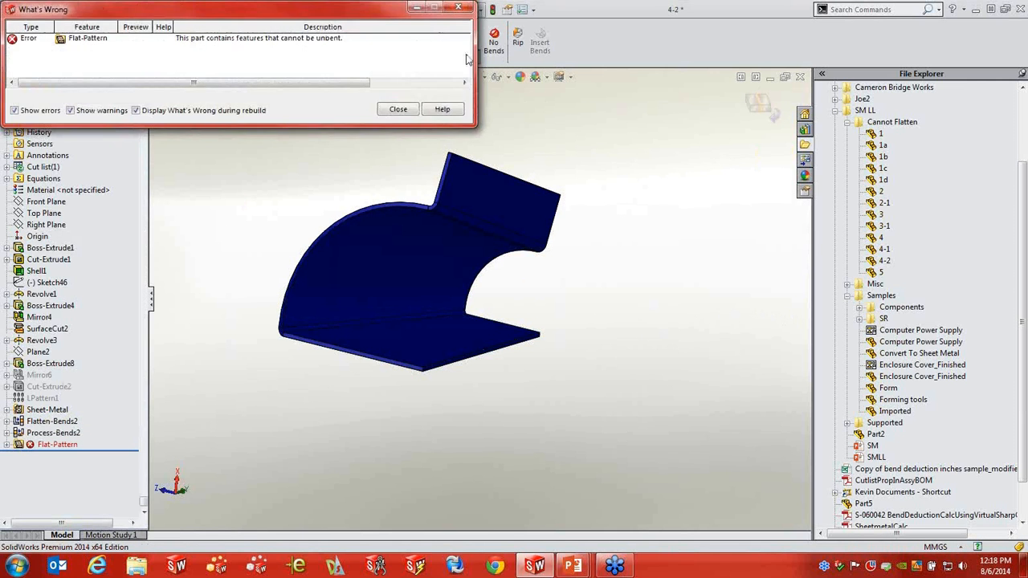
click(416, 110)
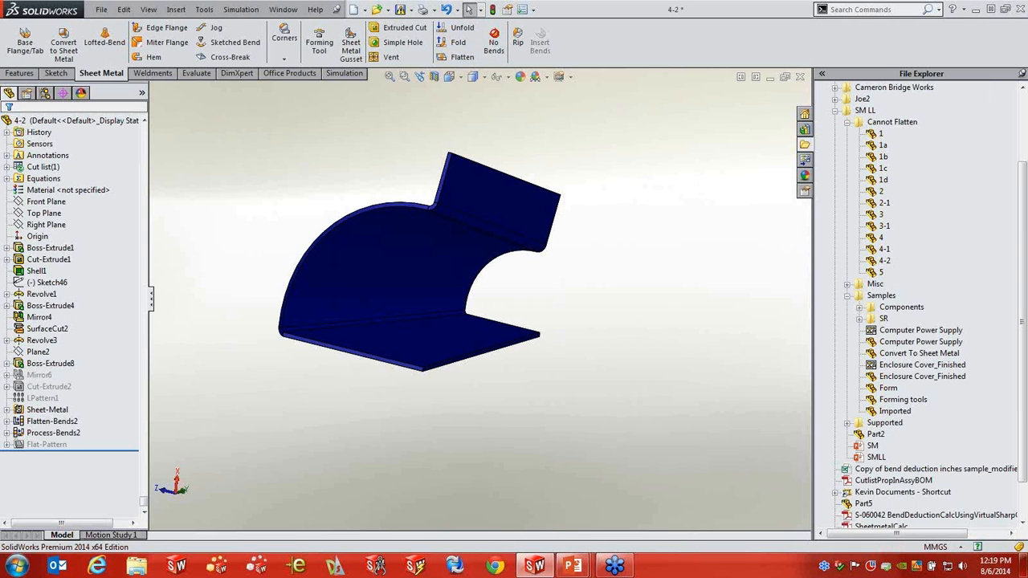
Step: Check the SolidWorks 2014 SP4 slide in PowerPoint, then return to SolidWorks and open part 5 from the Cannot Flatten folder
key(alt+Tab)
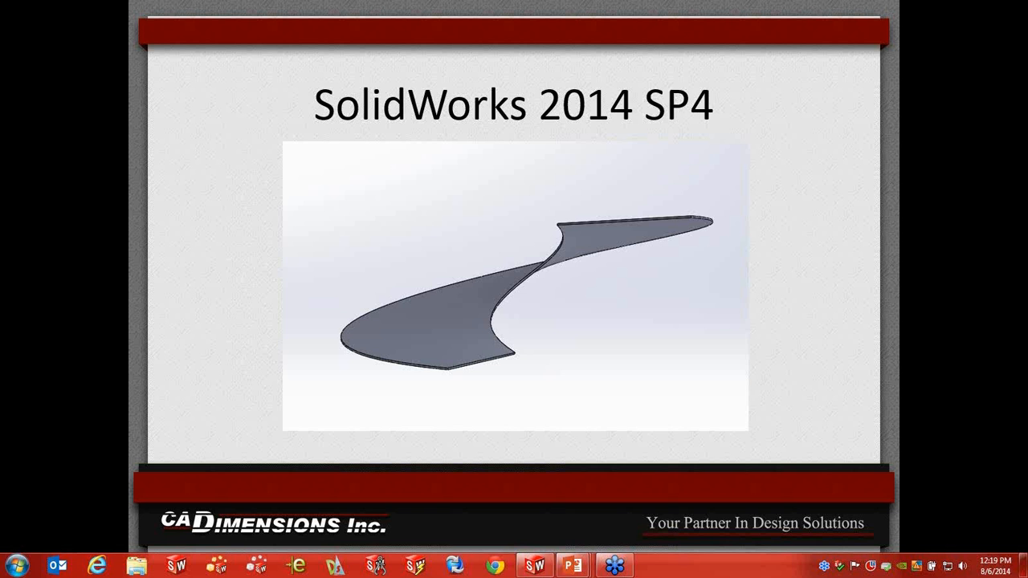
click(534, 566)
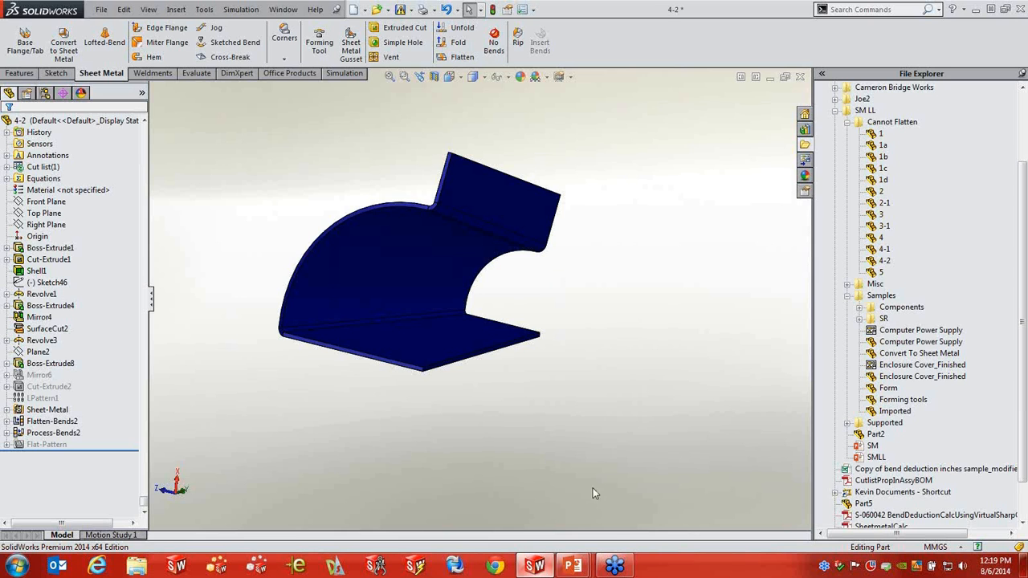
double_click(881, 272)
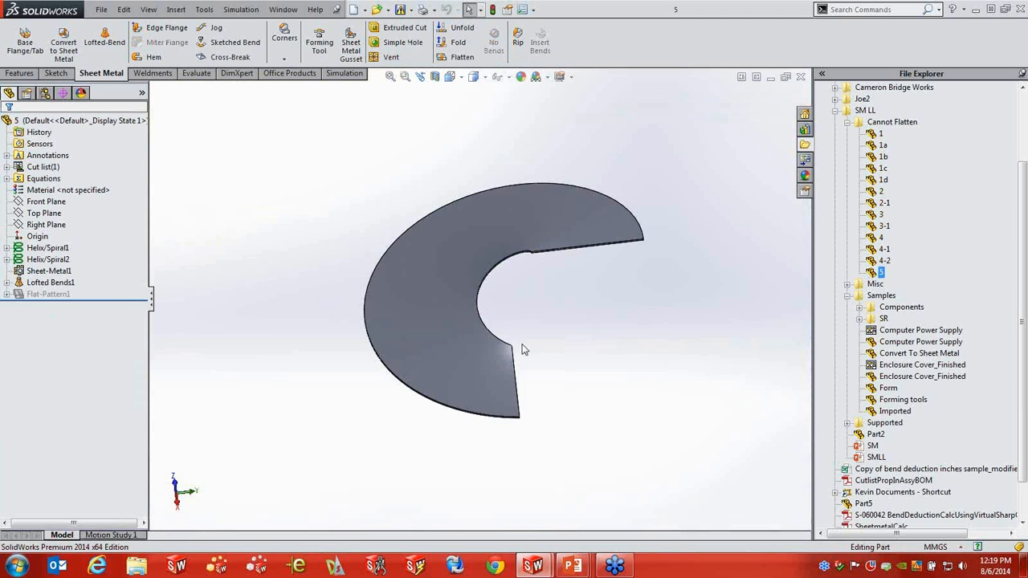
Step: Examine part 5's two helix curves and the lofted bend built between them from several angles
click(46, 248)
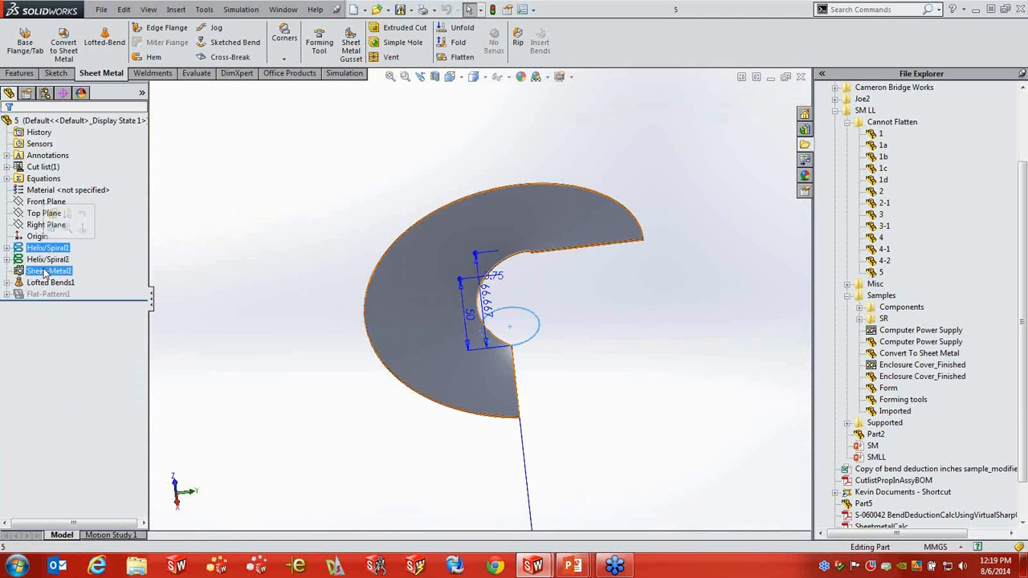
ctrl+click(45, 262)
click(47, 260)
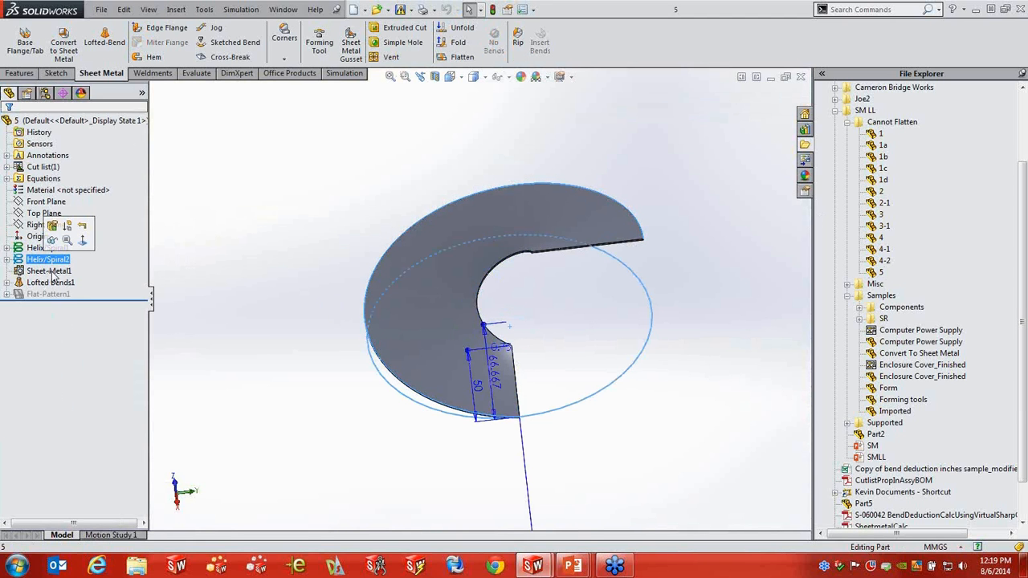
middle_drag(289, 377, 170, 282)
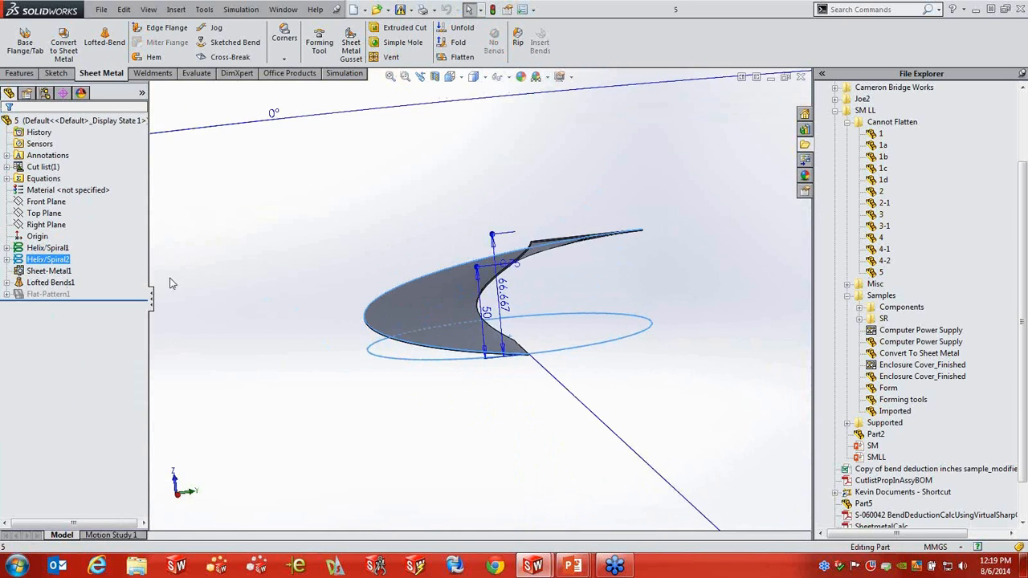
click(50, 283)
mouse_move(326, 417)
middle_down()
mouse_move(340, 445)
mouse_move(339, 423)
middle_up()
click(339, 422)
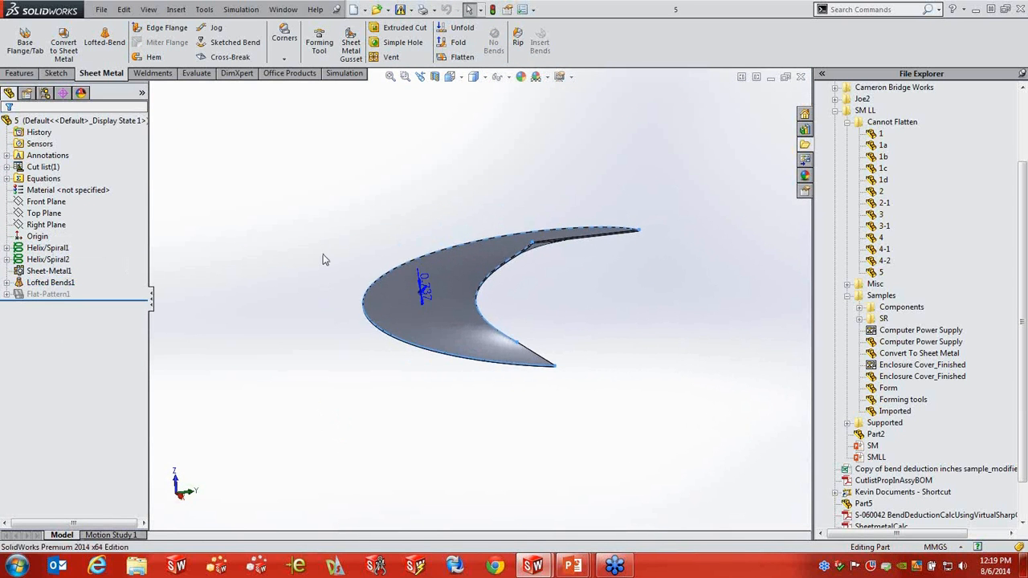
middle_drag(629, 315, 627, 350)
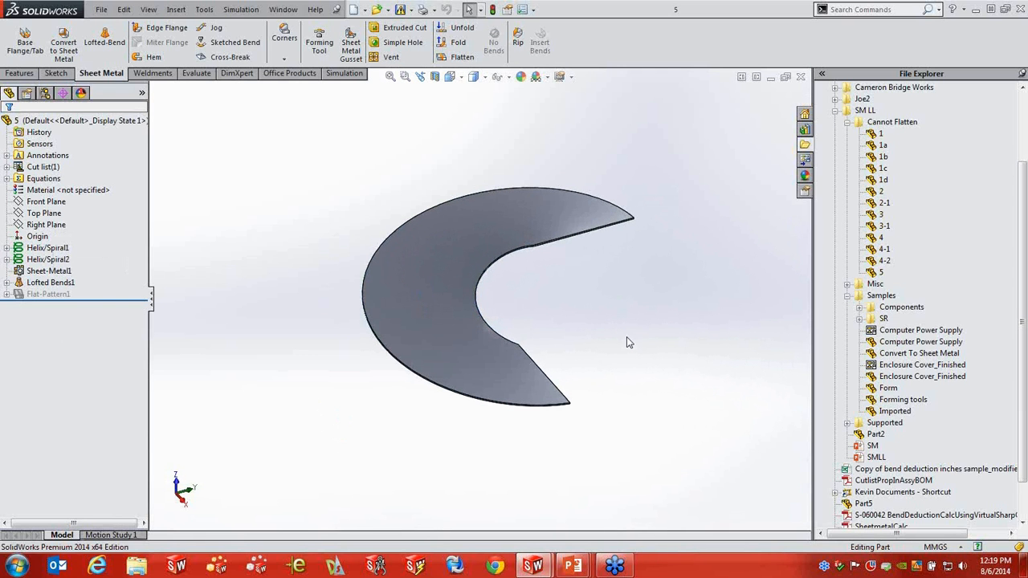
Step: Flatten part 5's lofted bend and return it to the folded state, comparing both shapes from two angles
click(462, 58)
click(462, 58)
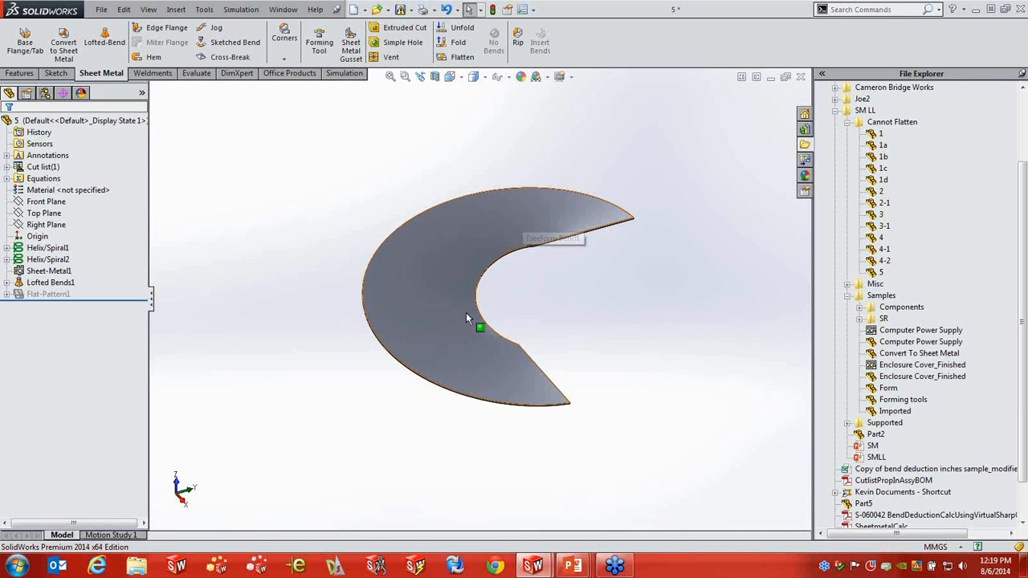
middle_drag(475, 321, 619, 336)
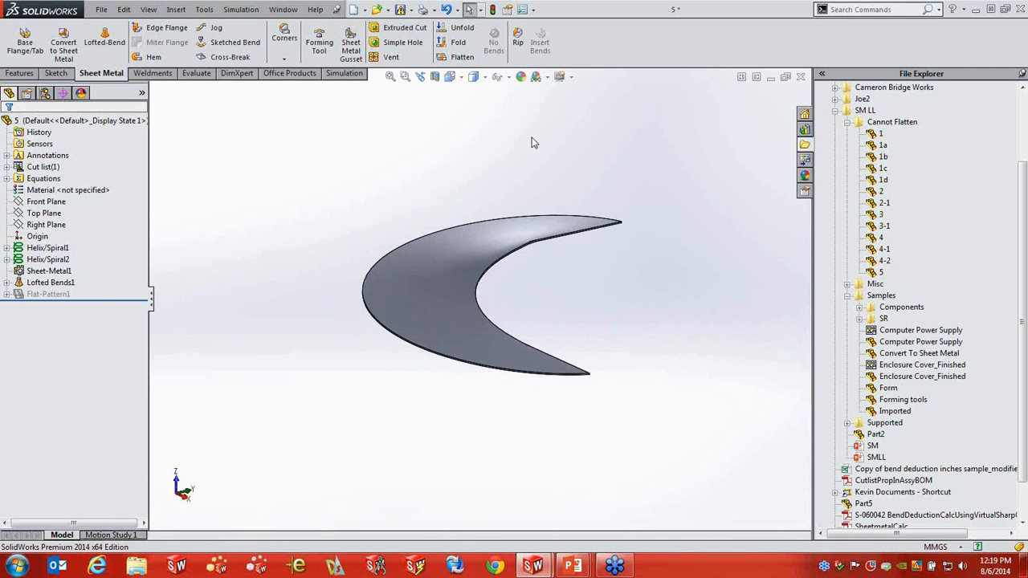
click(460, 56)
click(460, 56)
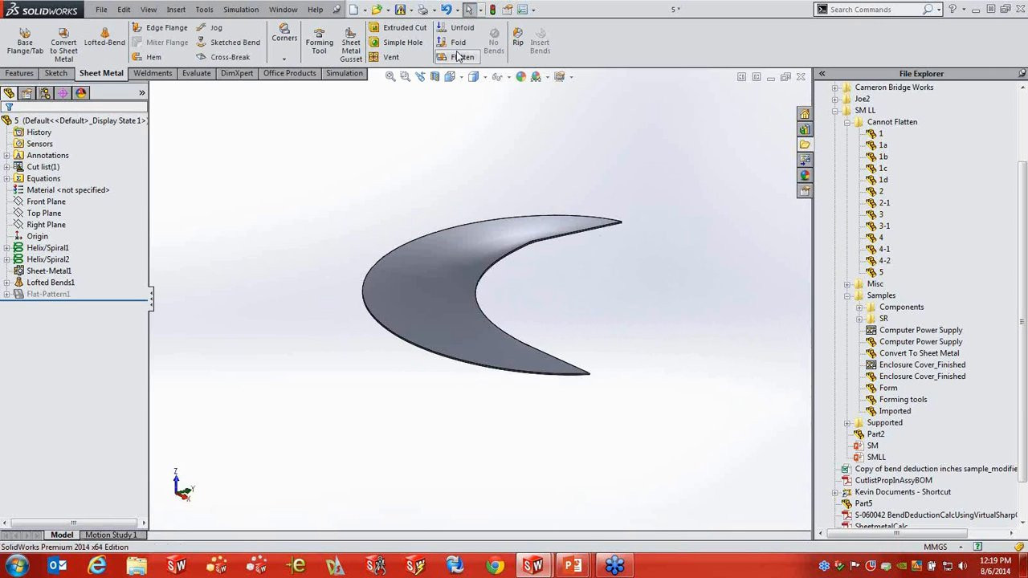
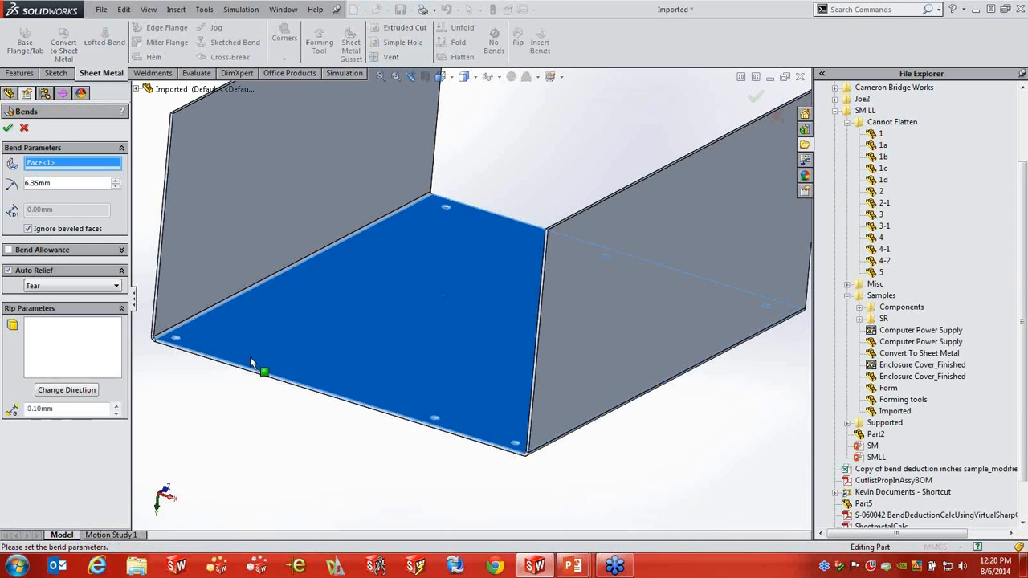
Step: Insert bends in the Imported part, using its large flat floor as the fixed face with a 6.35 mm bend radius
scroll(262, 333, down, 5)
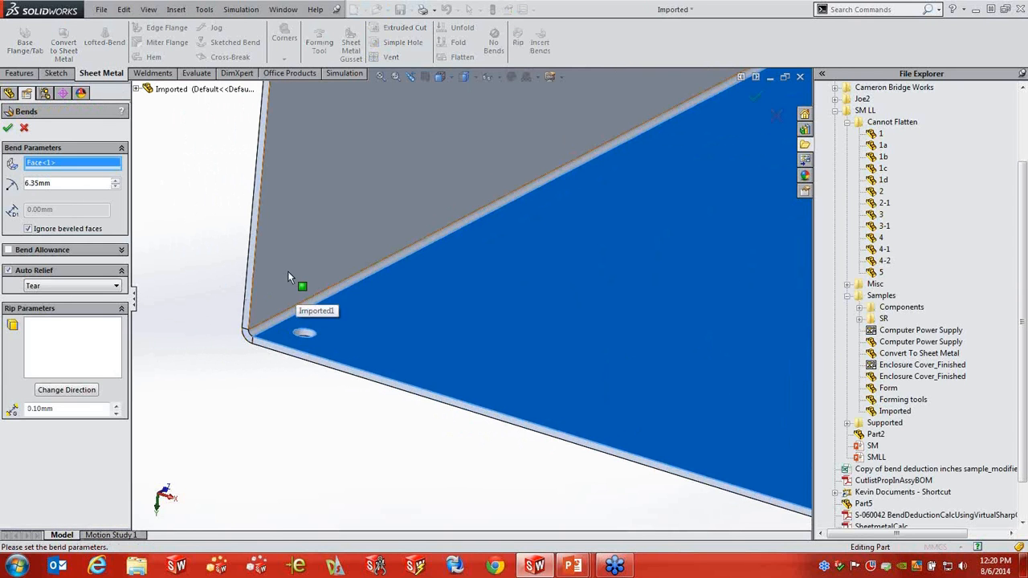
click(7, 128)
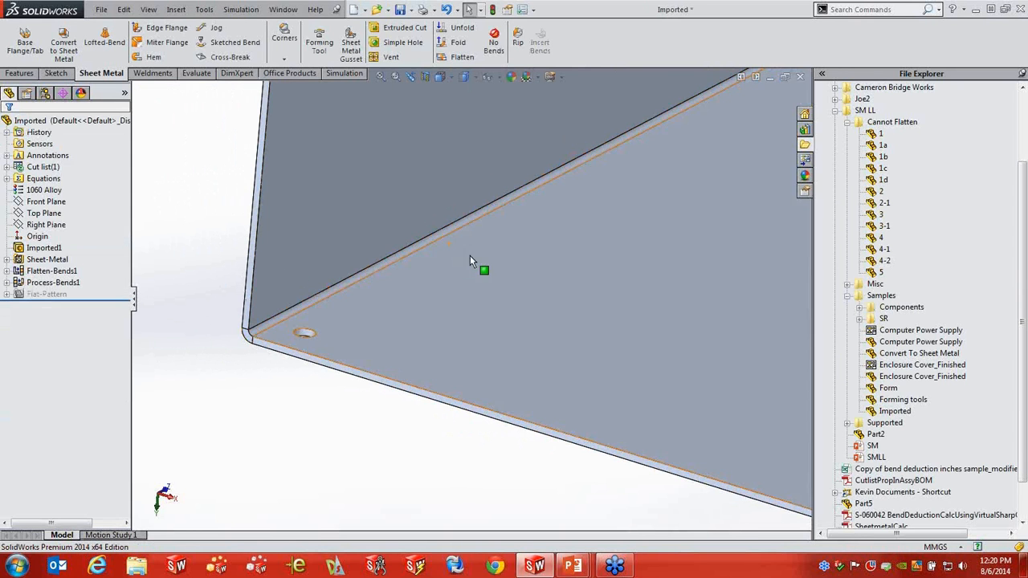
Step: Flatten the Imported part to view its whole flat pattern, and close the part without saving
key(f)
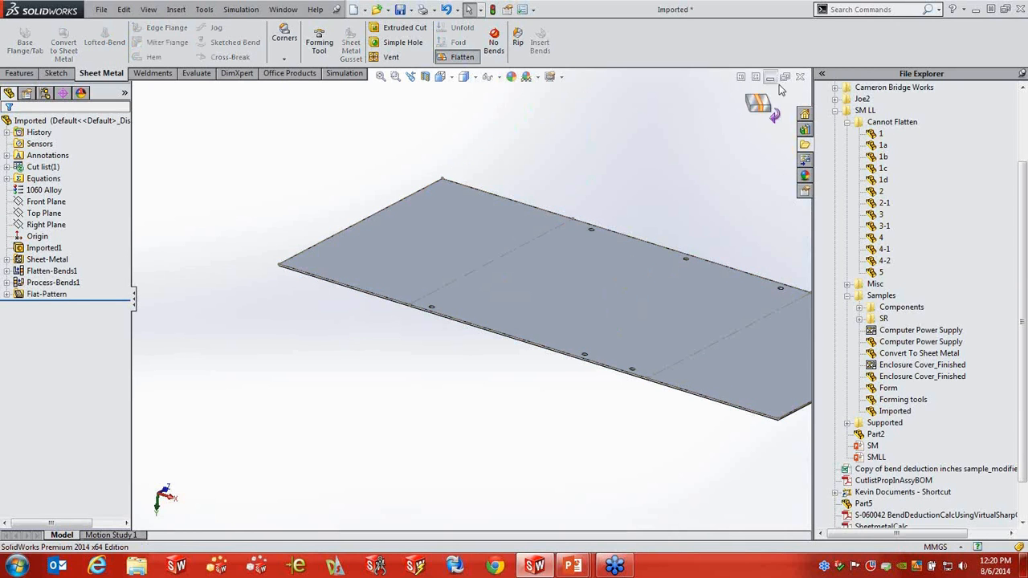
click(801, 77)
click(493, 295)
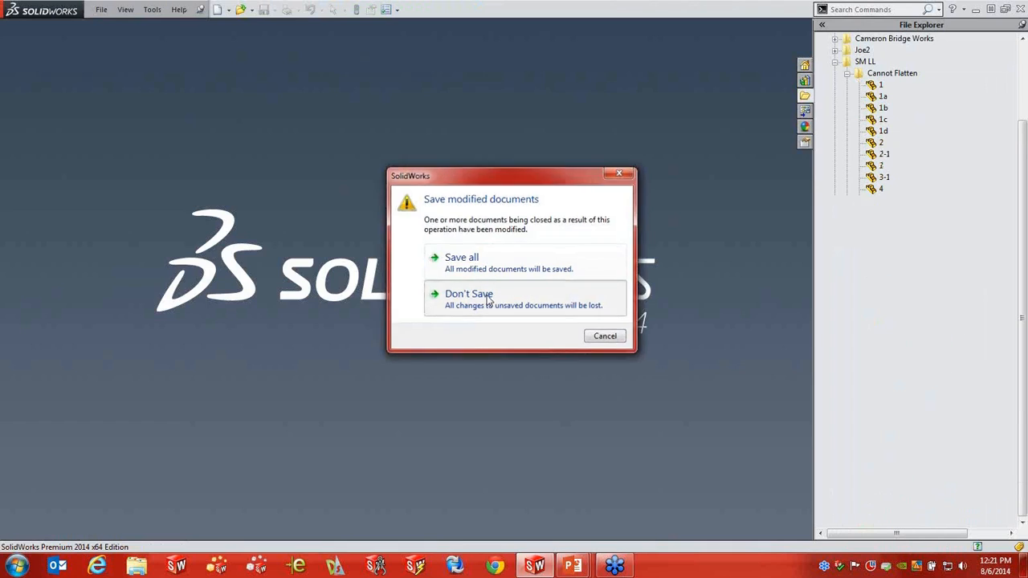
Step: Open the Convert To Sheet Metal sample and begin its sheet metal conversion with the solid's bottom face as the fixed face
mouse_move(893, 343)
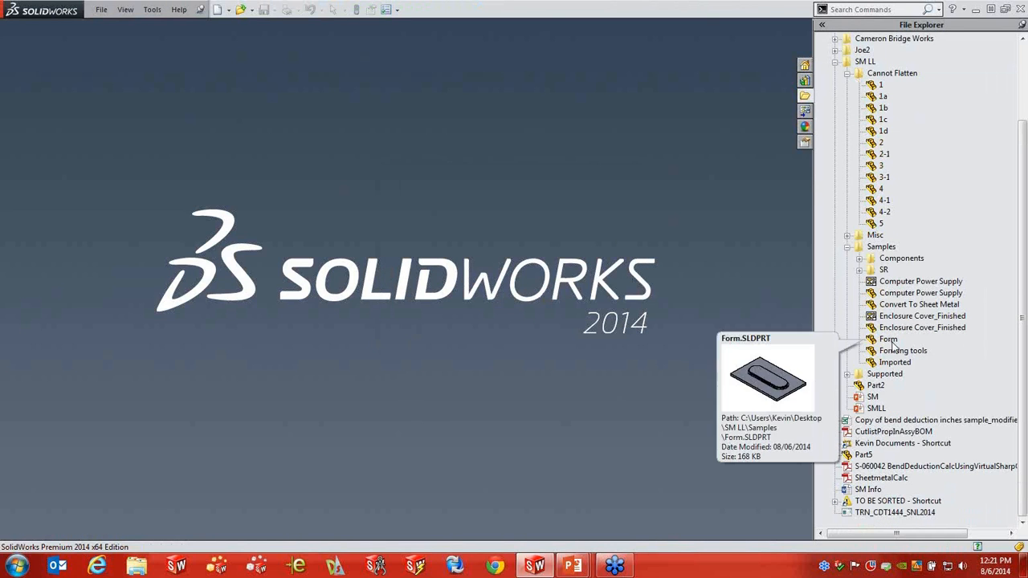
double_click(913, 305)
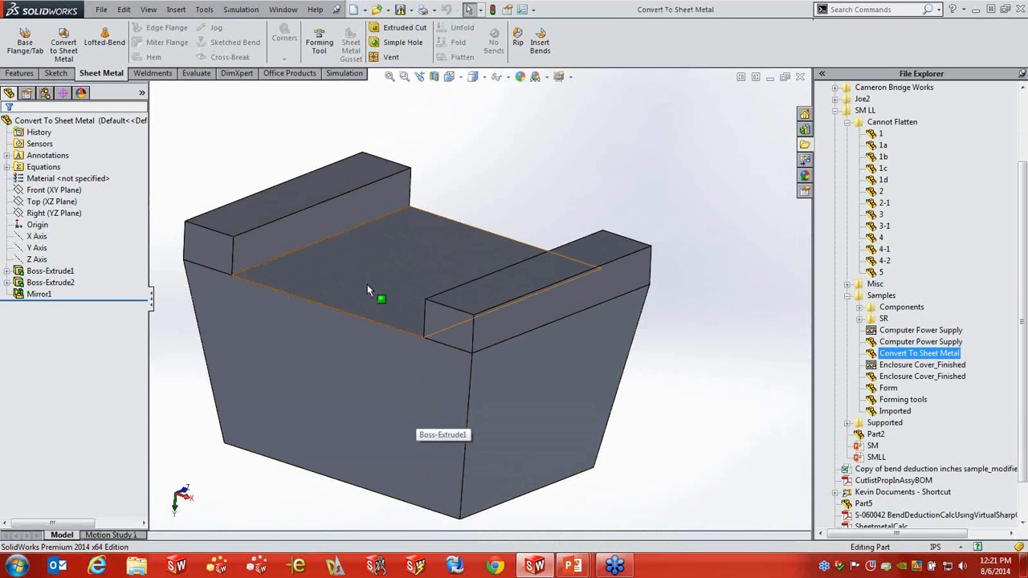
click(64, 44)
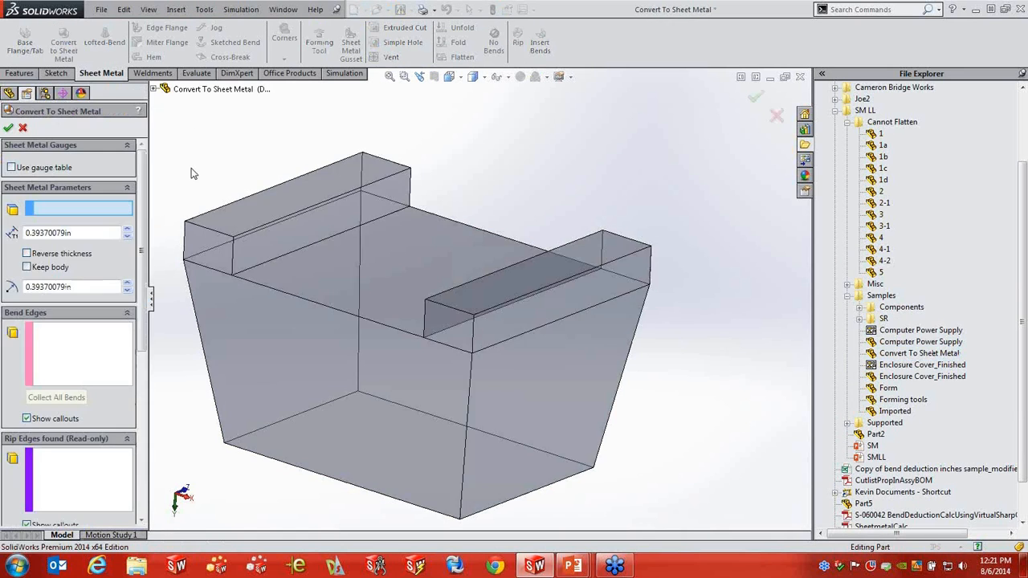
middle_drag(591, 442, 573, 349)
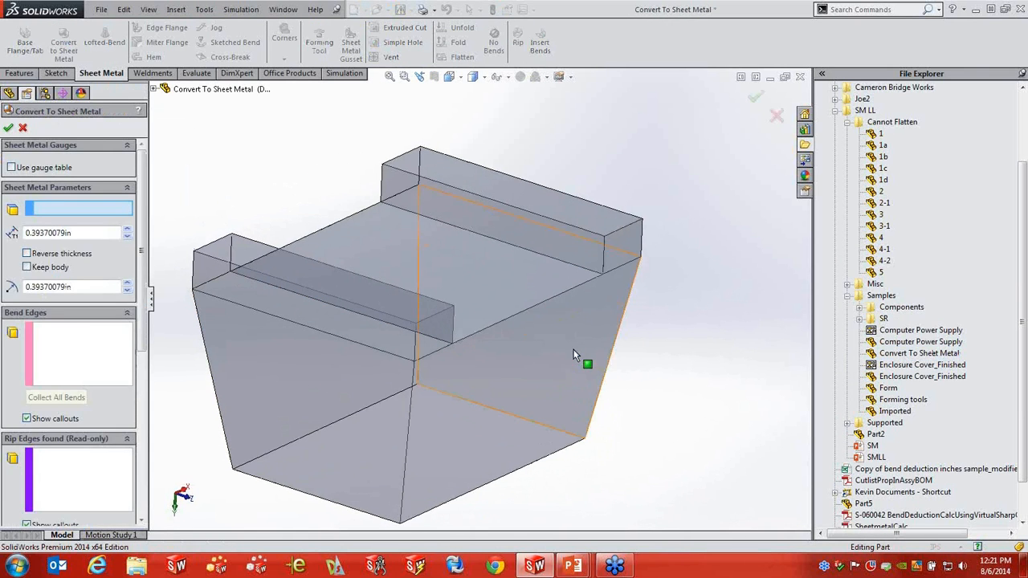
click(450, 441)
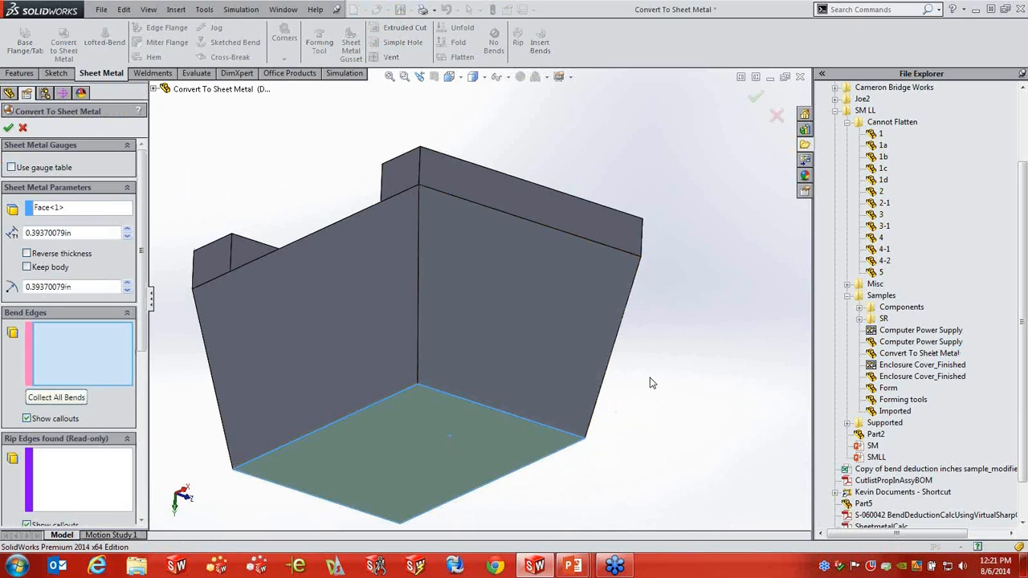
Step: Add four bend edges on one sloped side: its bottom and upper edges, and the block's outer and inner top edges
click(463, 398)
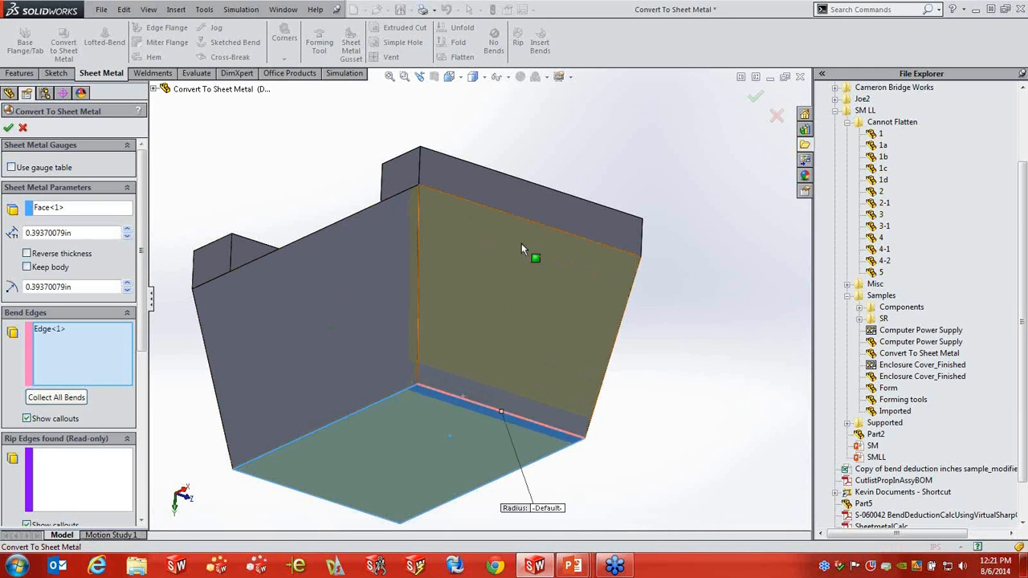
click(537, 224)
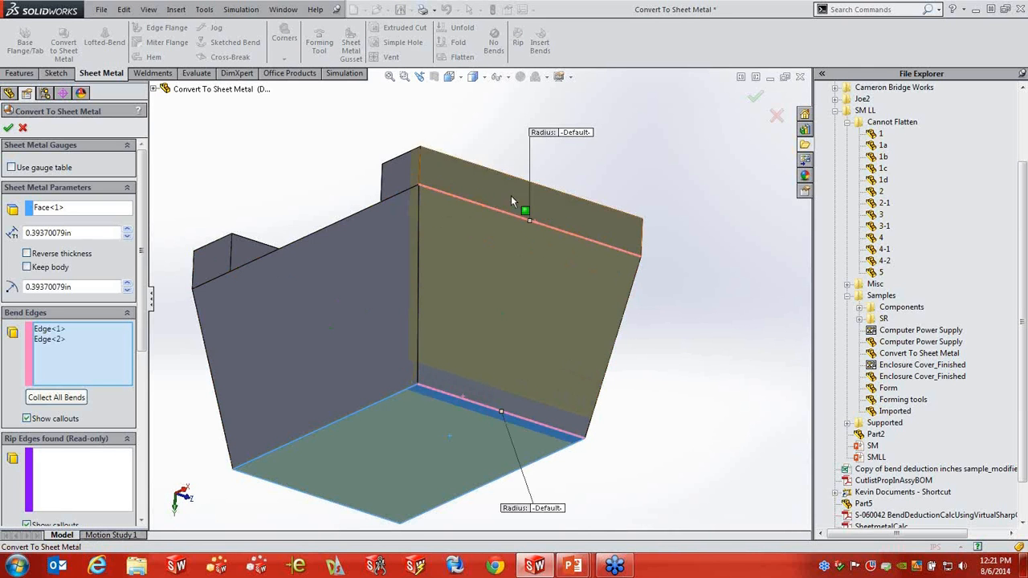
middle_drag(518, 204, 581, 319)
click(583, 320)
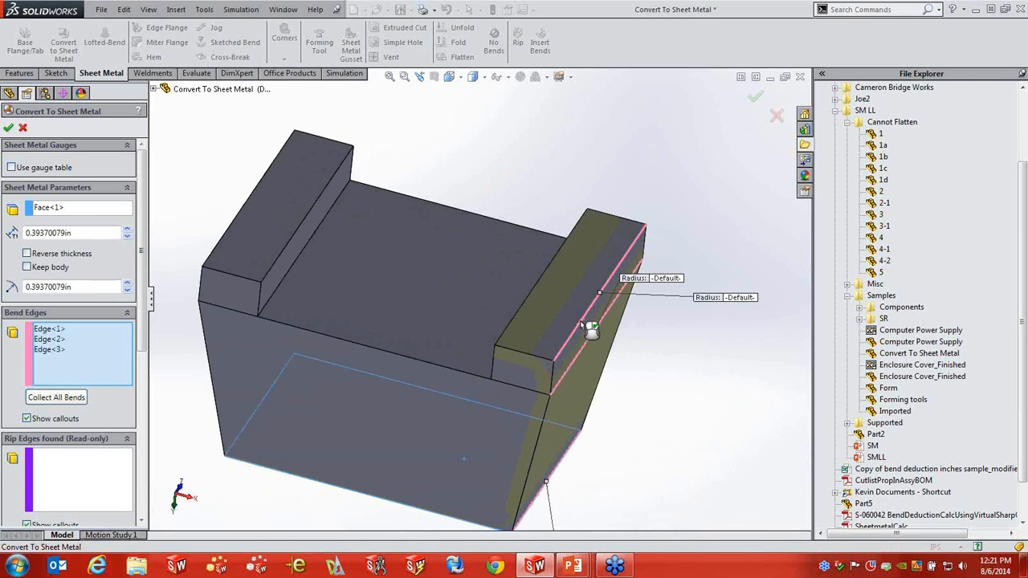
click(507, 327)
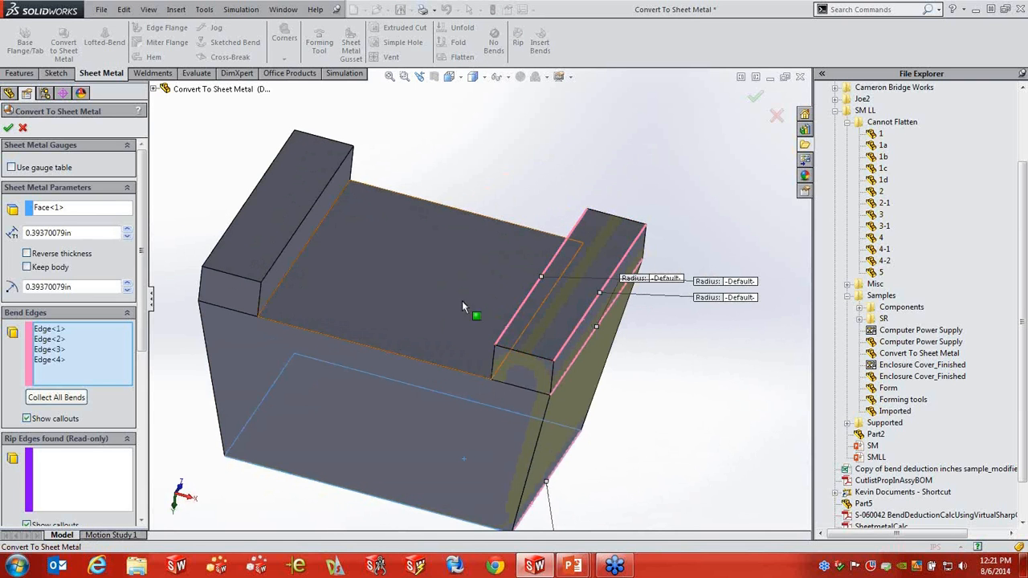
Step: Add three bend edges on the opposite sloped side: its bottom edge, its upper edge and the block's outer top edge
middle_drag(355, 442, 351, 389)
click(352, 384)
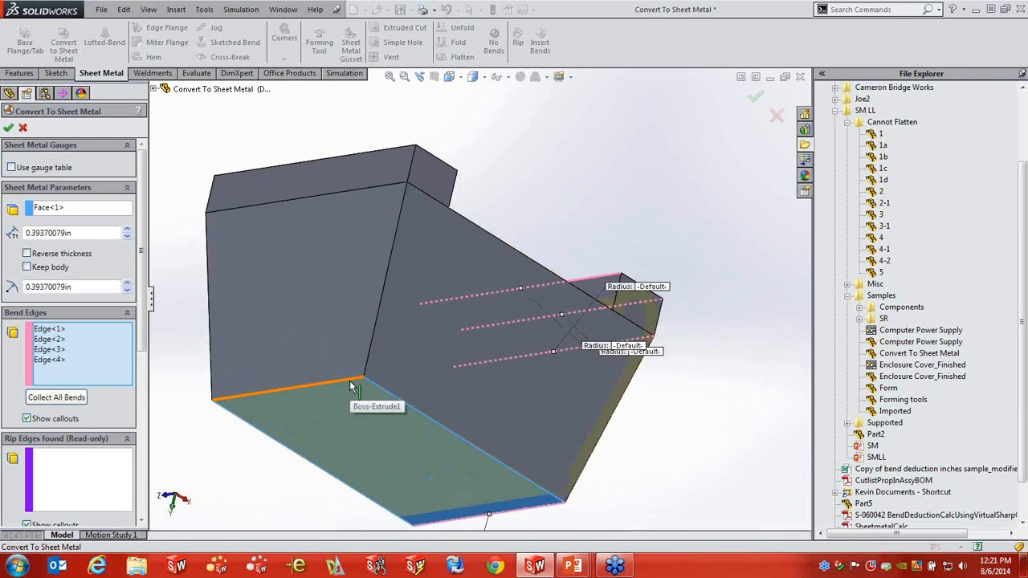
click(398, 179)
middle_drag(395, 175, 434, 366)
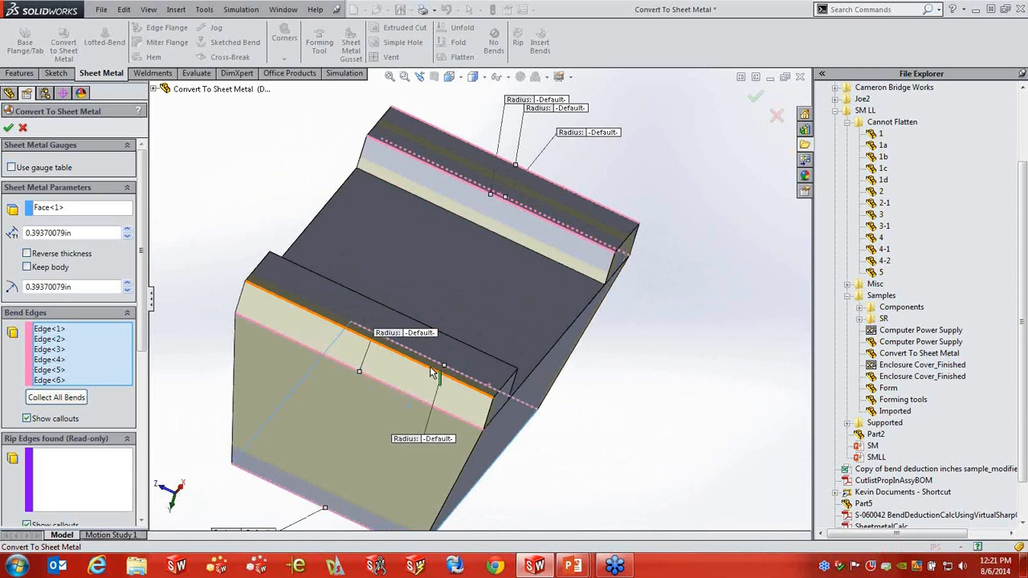
click(430, 369)
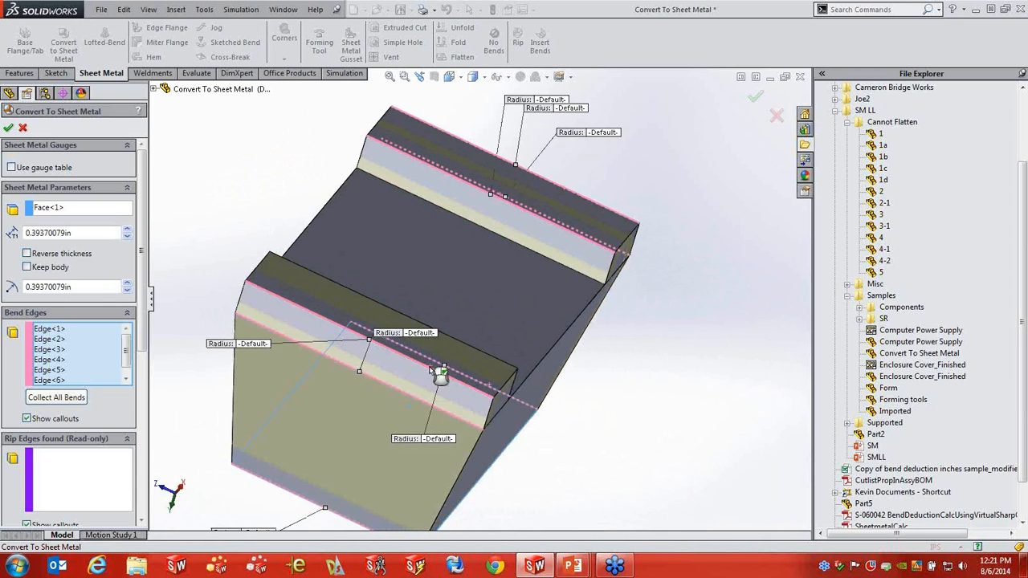
Step: Set the sheet thickness to 0.060 in and reverse the thickness so the material lies outside the solid
double_click(99, 286)
double_click(83, 232)
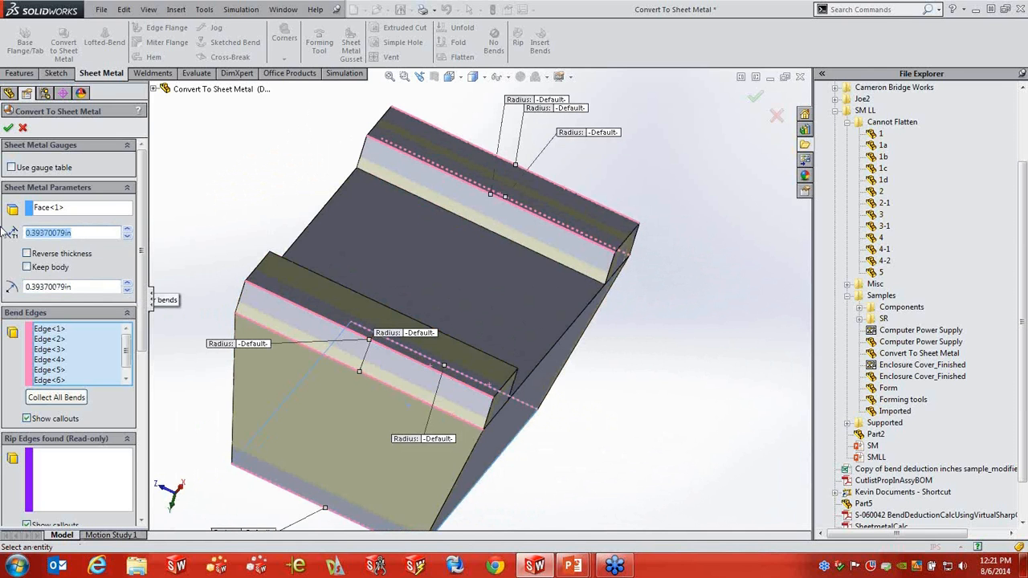
text(1)
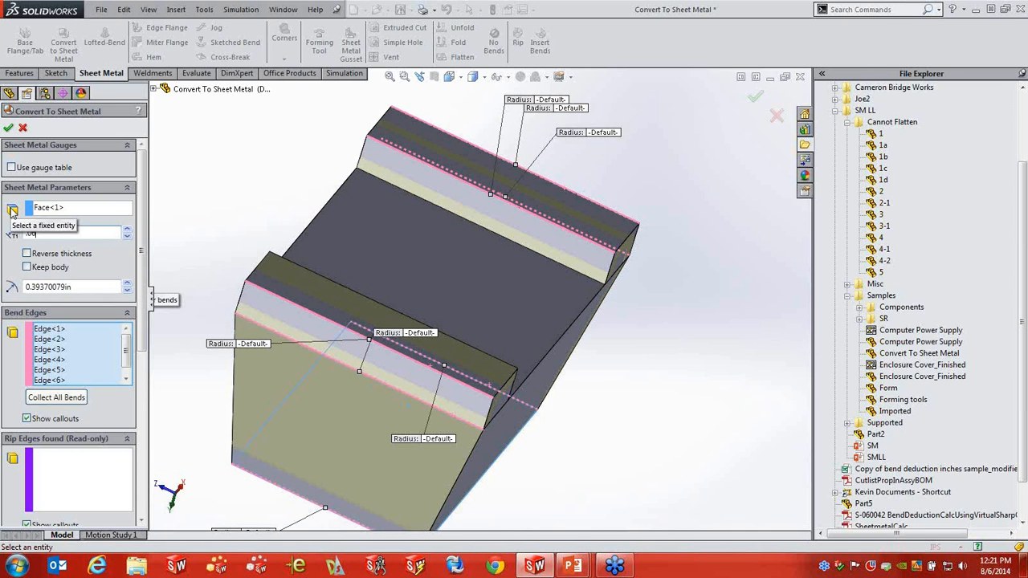
key(Return)
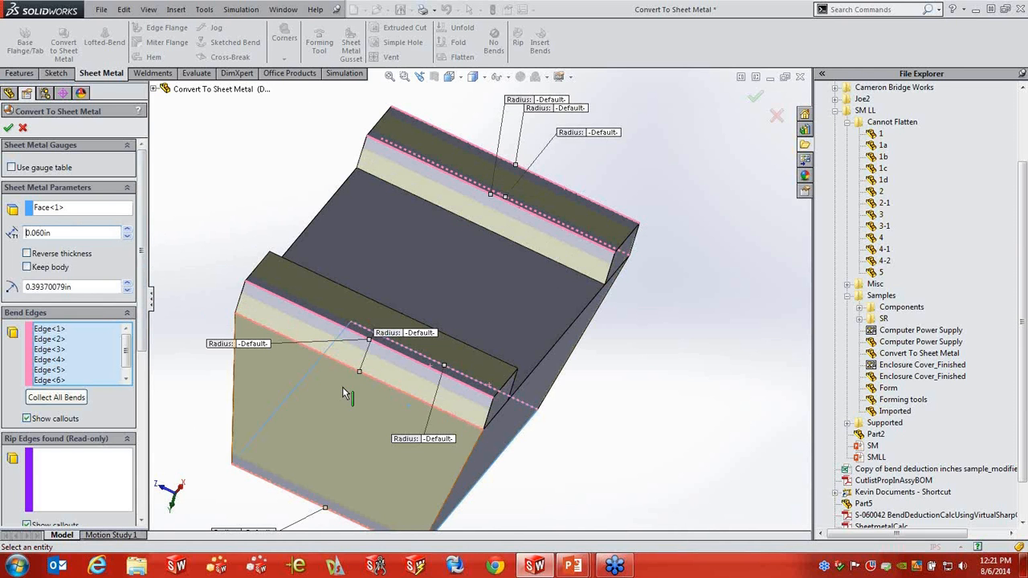
middle_drag(342, 386, 441, 386)
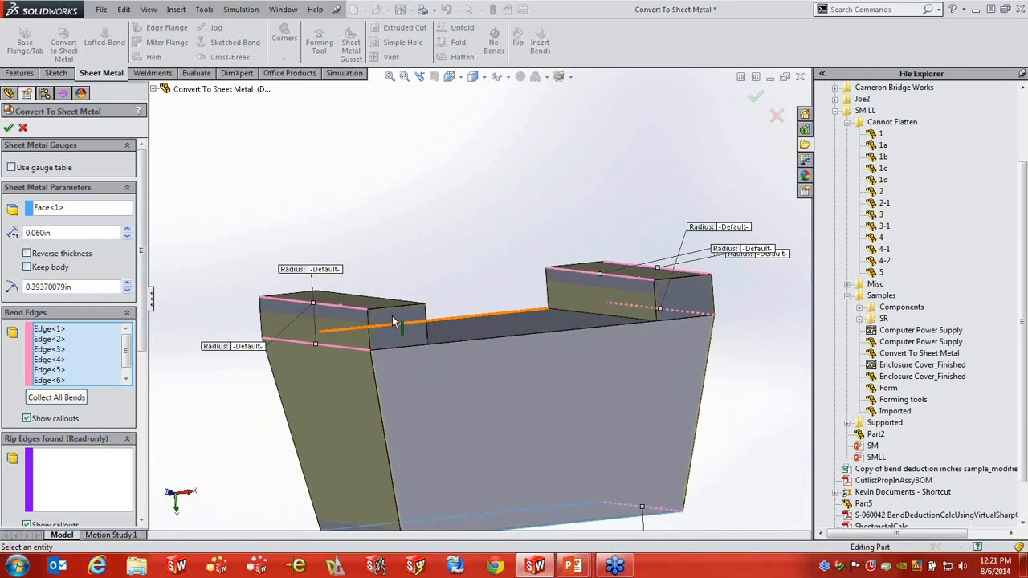
scroll(405, 281, down, 5)
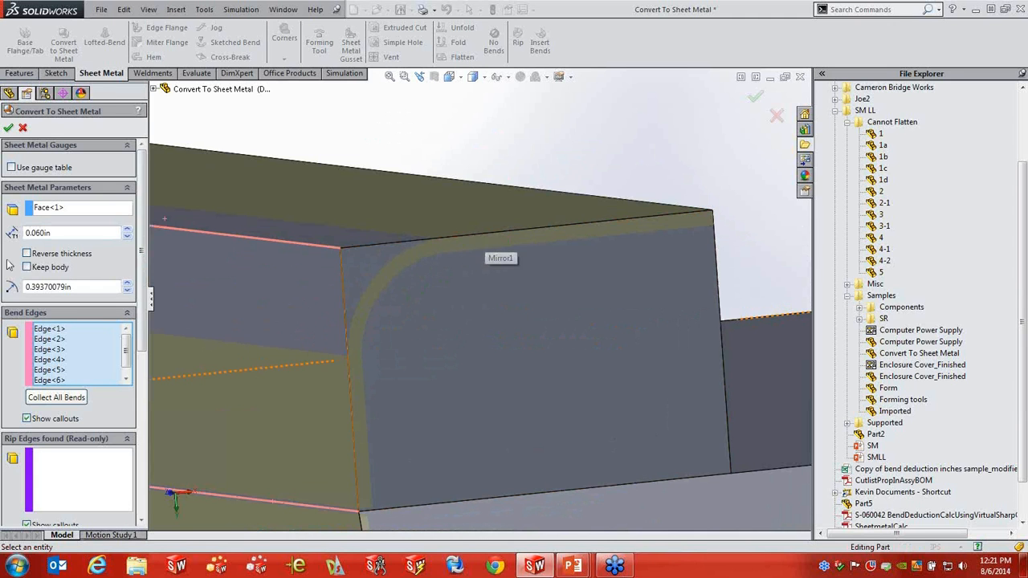
click(32, 256)
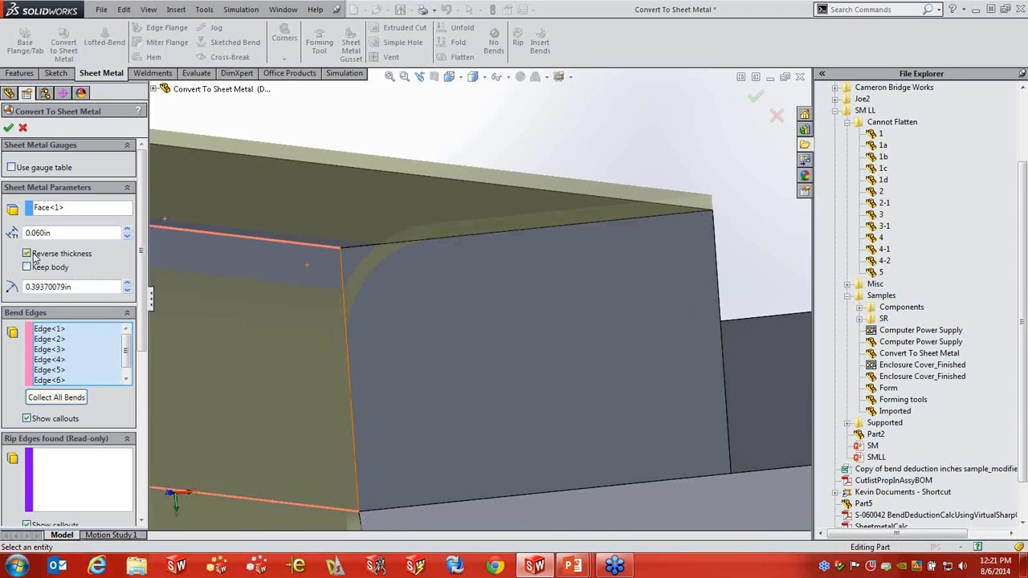
Step: Check the full bend preview and complete the sheet metal conversion with the default bend radius on all selected edges
drag(97, 291, 11, 283)
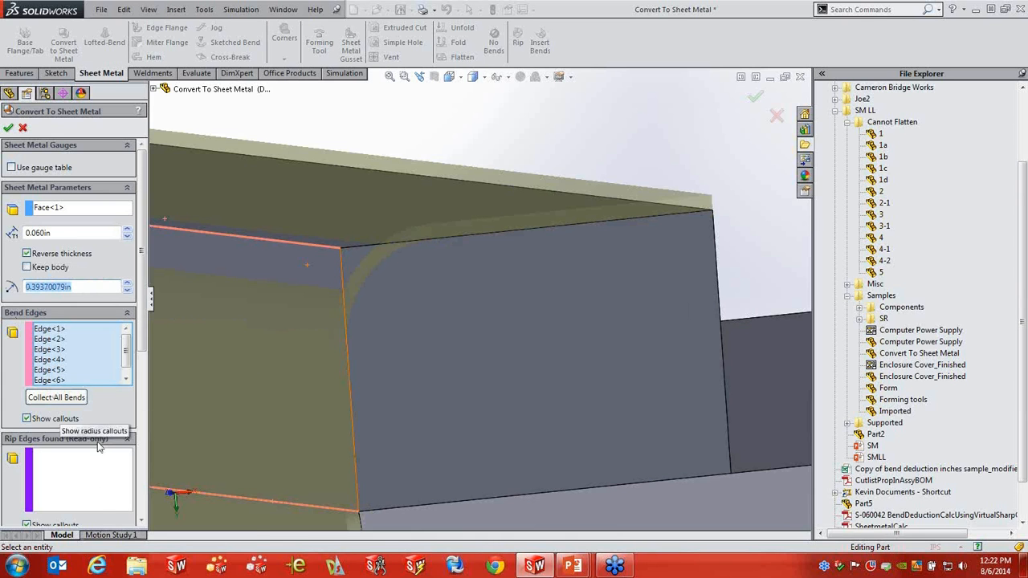
click(99, 494)
middle_drag(241, 466, 387, 455)
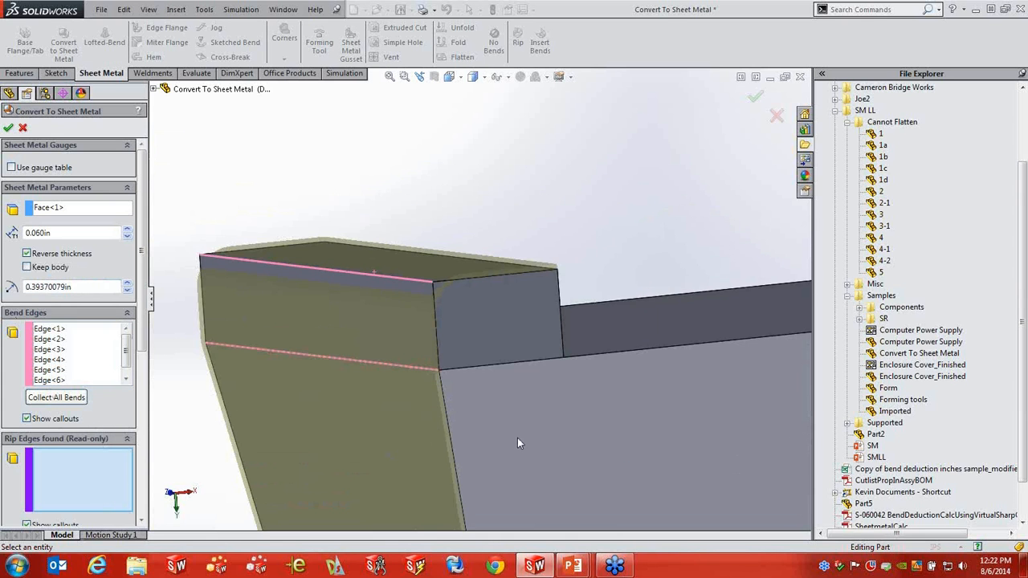
key(f)
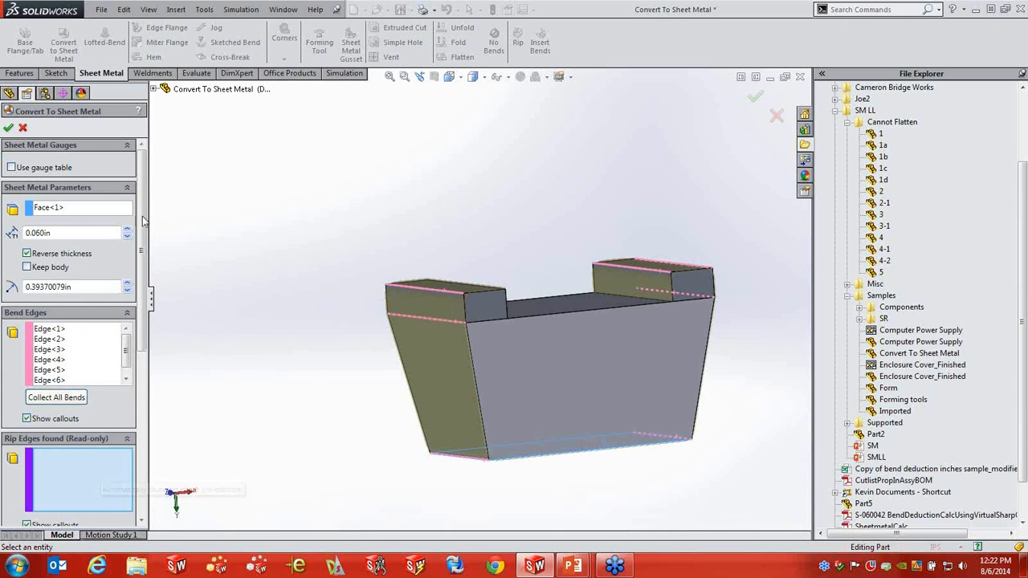
click(8, 128)
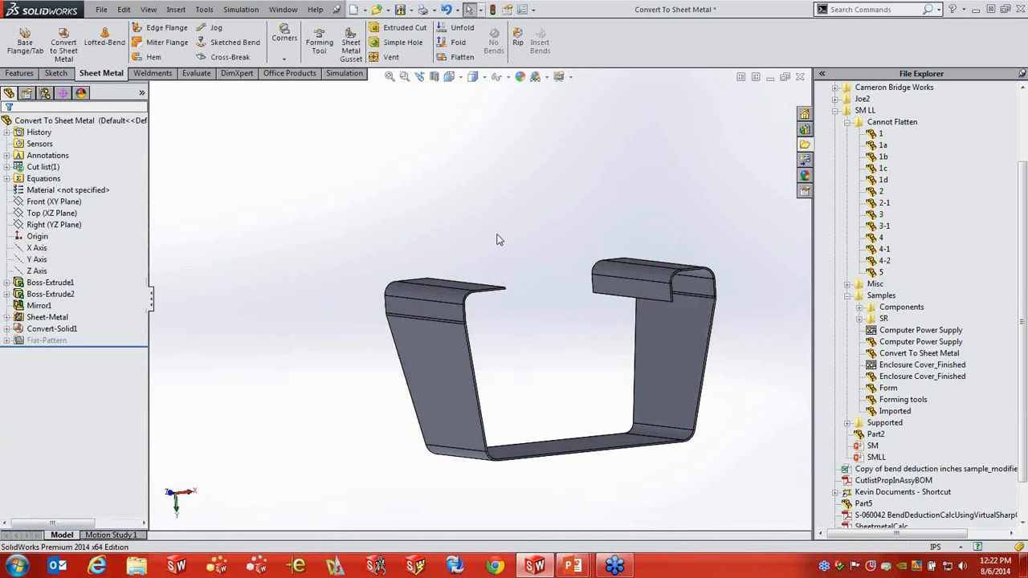
Step: Flatten the converted part to inspect its flat pattern, and return it to the folded state viewed from above
click(458, 58)
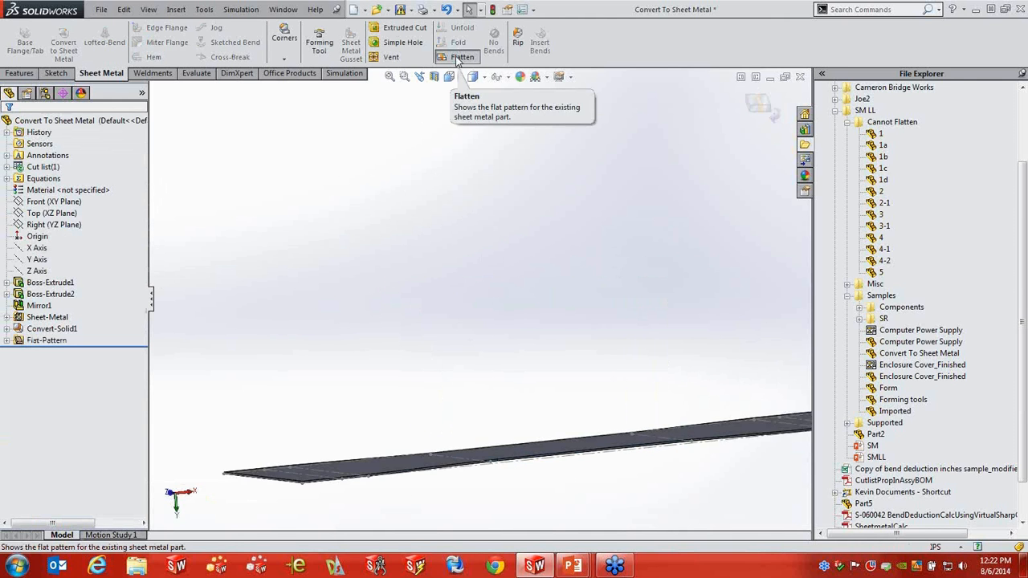
click(458, 56)
middle_drag(507, 218, 562, 339)
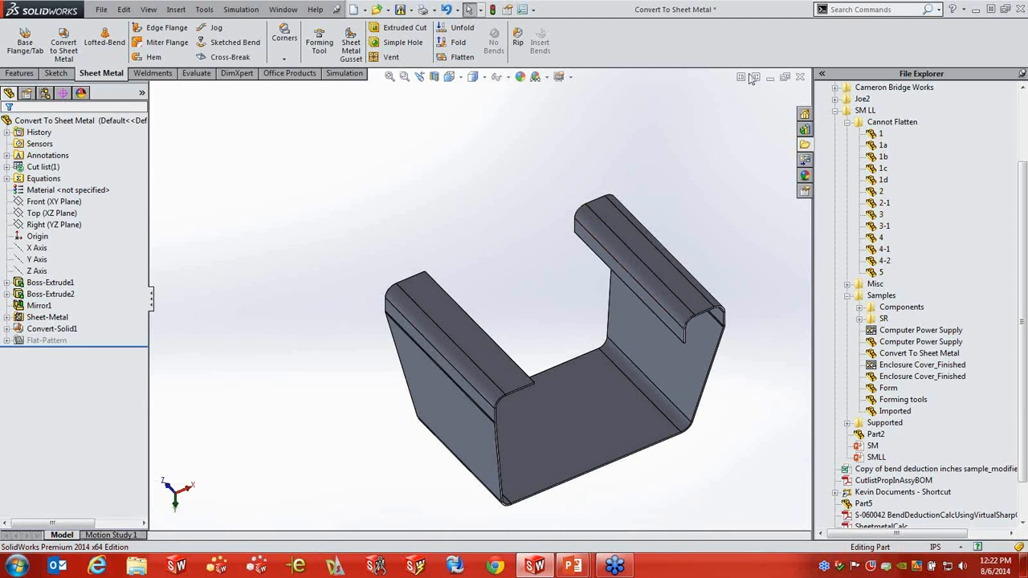
Step: Close the converted part without saving and create a new part from the prt_in template
click(801, 77)
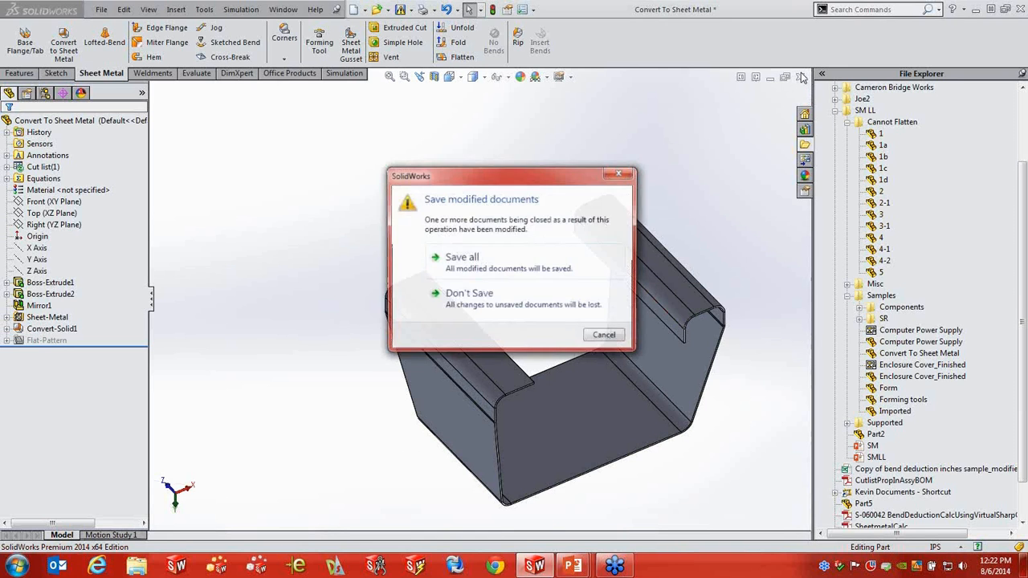
click(497, 298)
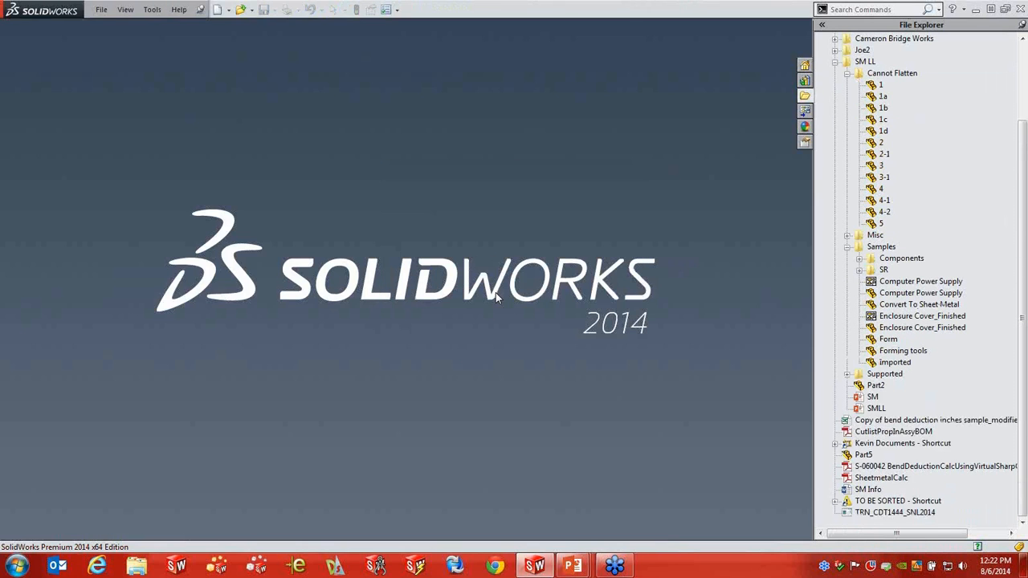
click(100, 10)
click(111, 27)
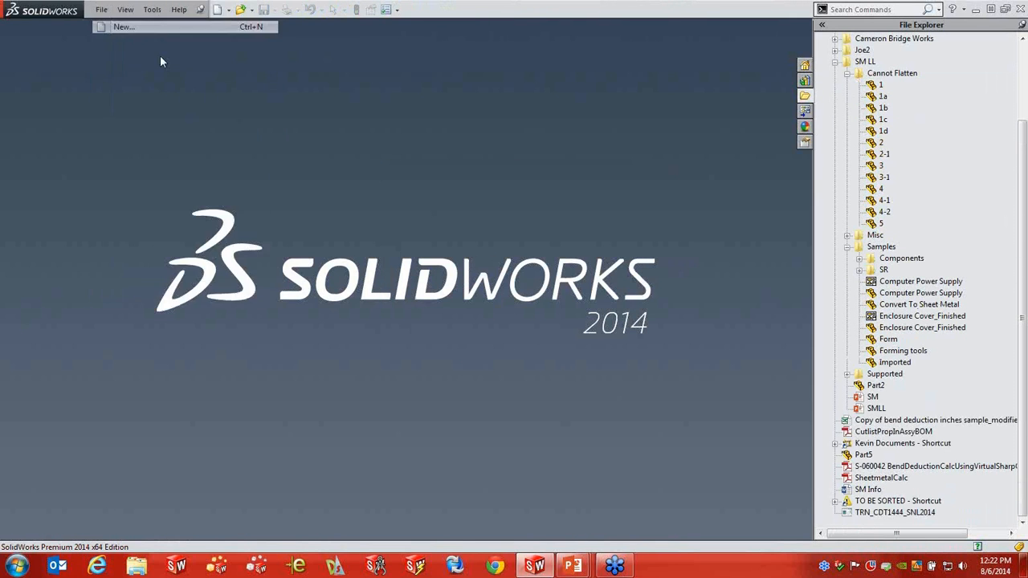
click(453, 418)
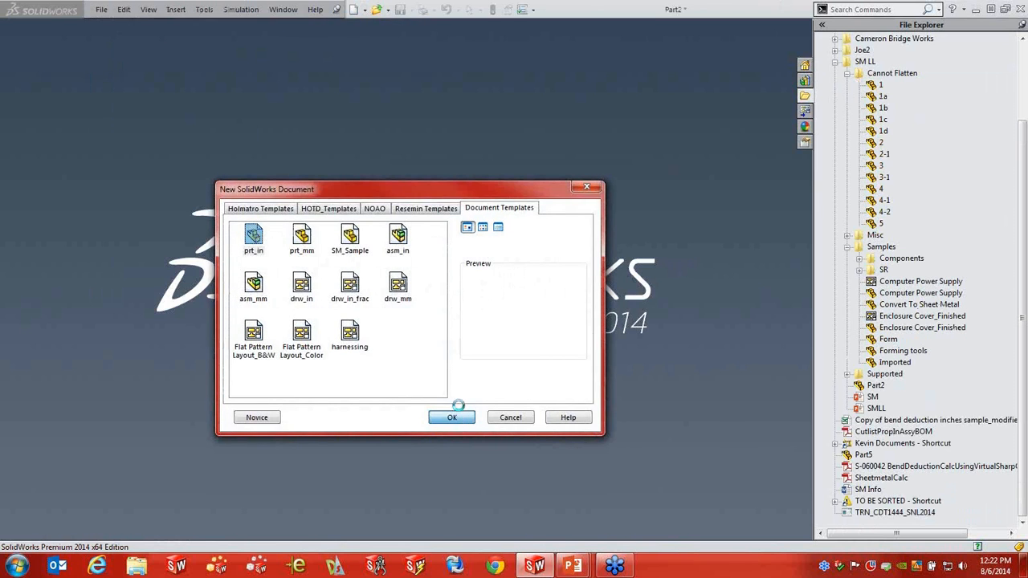
Step: Sketch a center rectangle about 9.2 by 6.3 in on the Front plane, centred on the origin
click(56, 178)
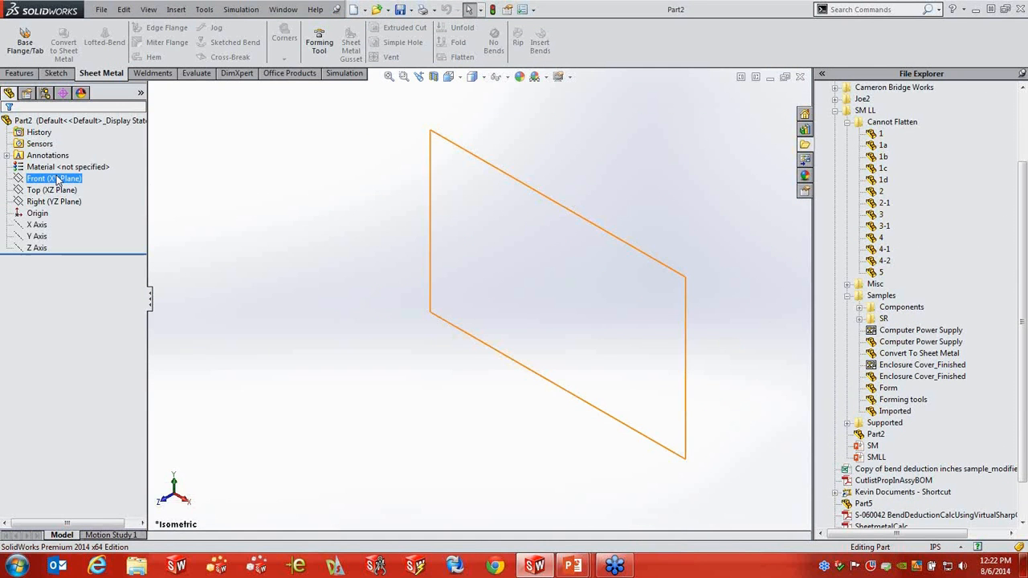
click(74, 158)
click(57, 73)
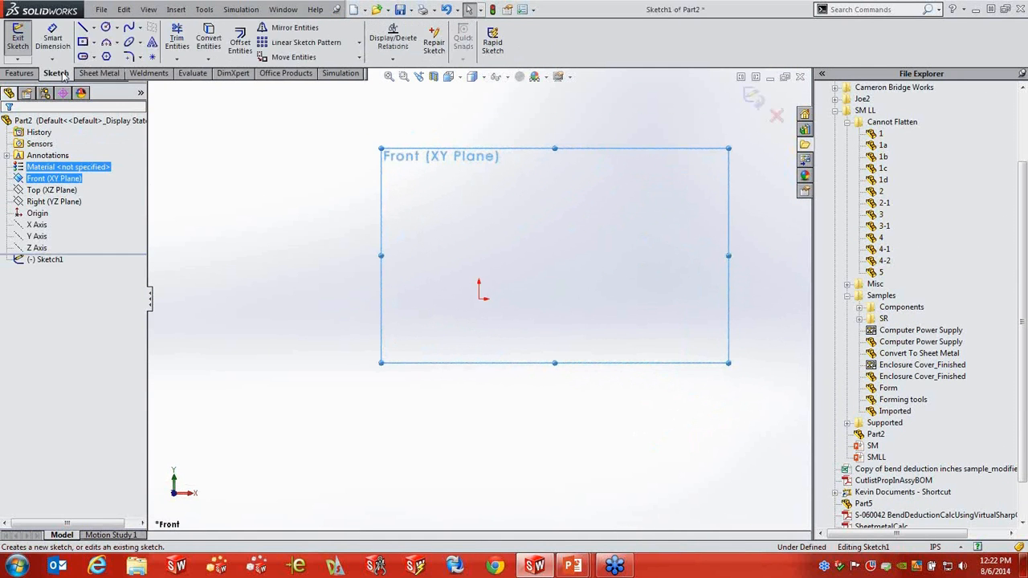
click(83, 57)
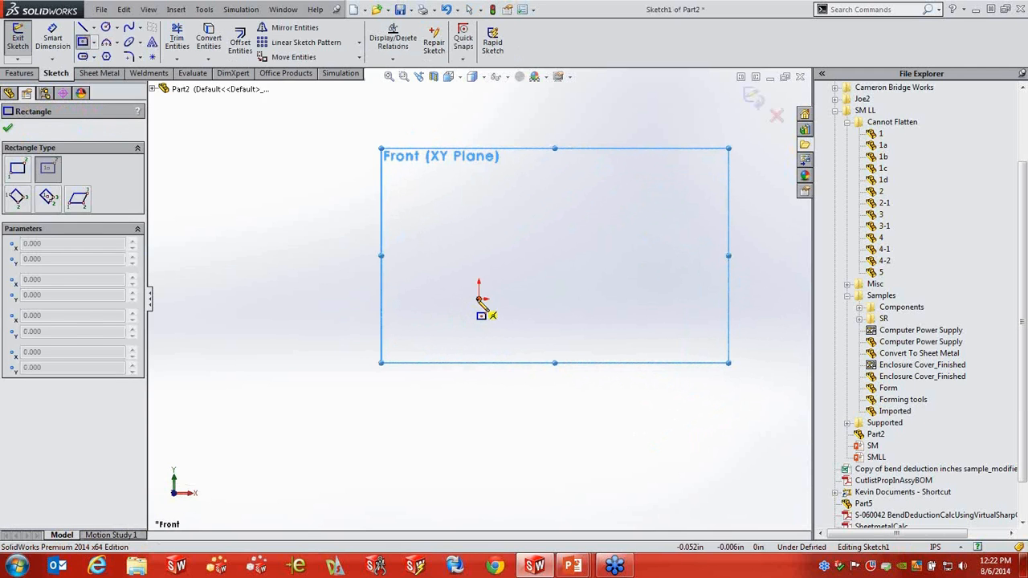
click(479, 298)
click(251, 143)
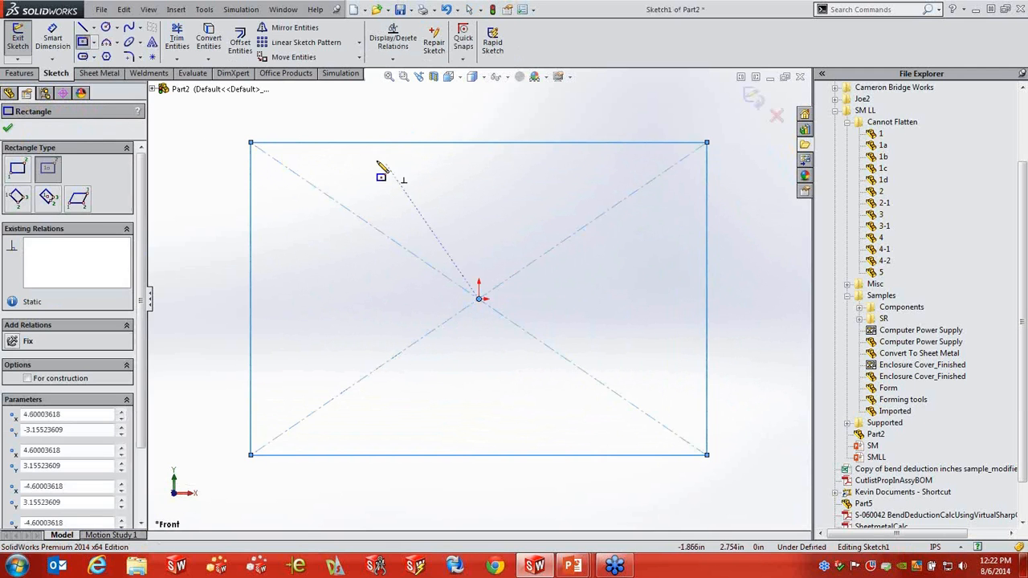
Step: Extrude the rectangle sketch 7.240 in blind into a solid block
click(20, 73)
click(23, 44)
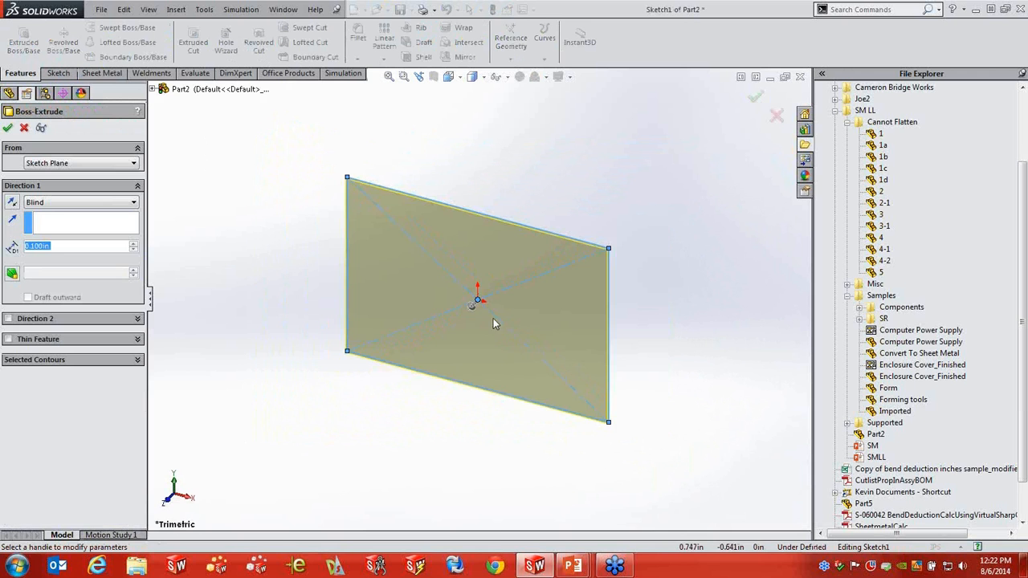
drag(482, 298, 364, 411)
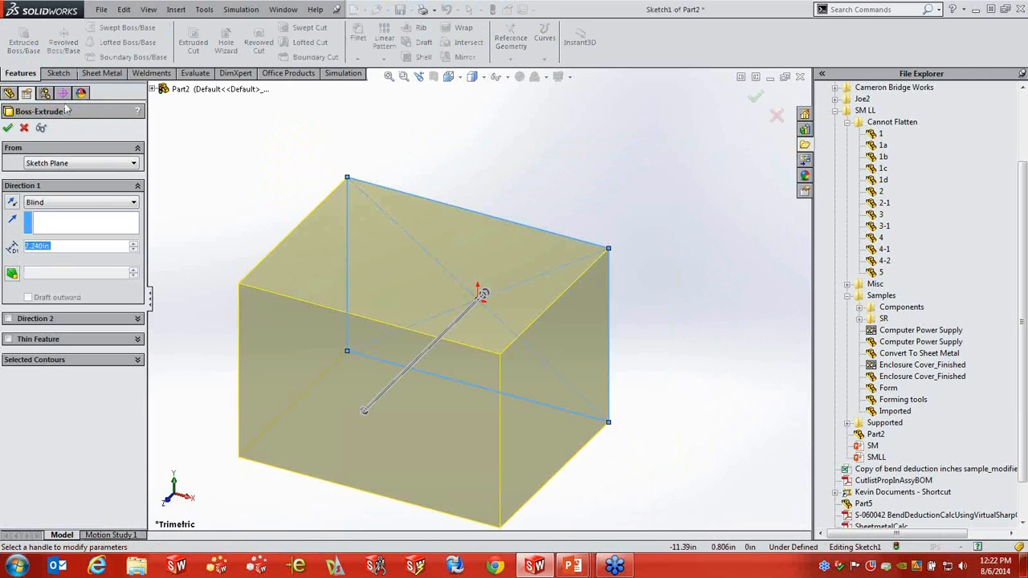
click(8, 128)
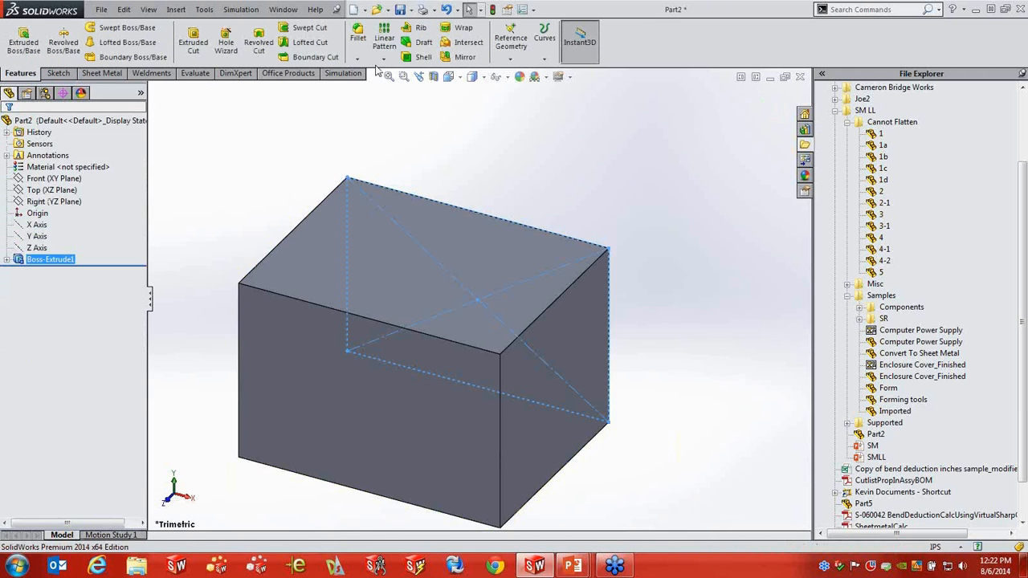
Step: Shell the block into an open box by removing its top face
click(423, 57)
click(451, 289)
click(6, 128)
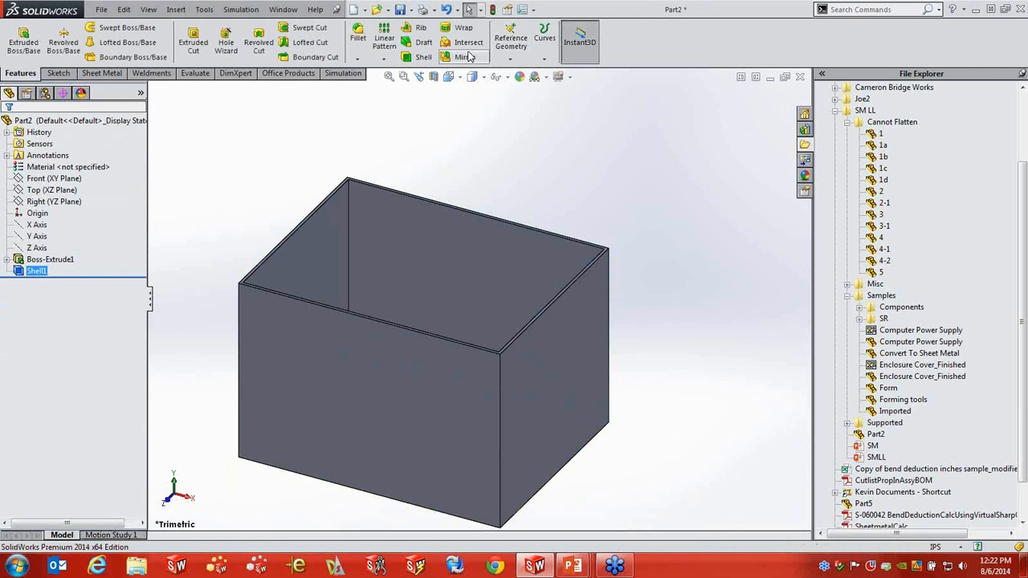
Step: Insert bends on the box with the inside bottom as the fixed face, a 0.250 in bend radius, and rips along the four vertical corner edges
click(103, 73)
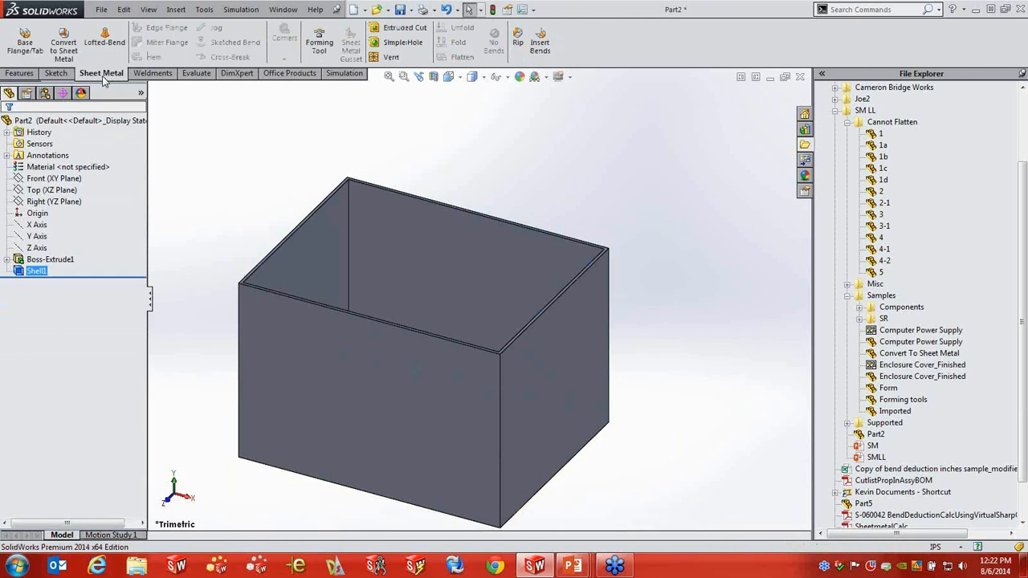
click(540, 41)
middle_drag(538, 271, 389, 310)
click(390, 309)
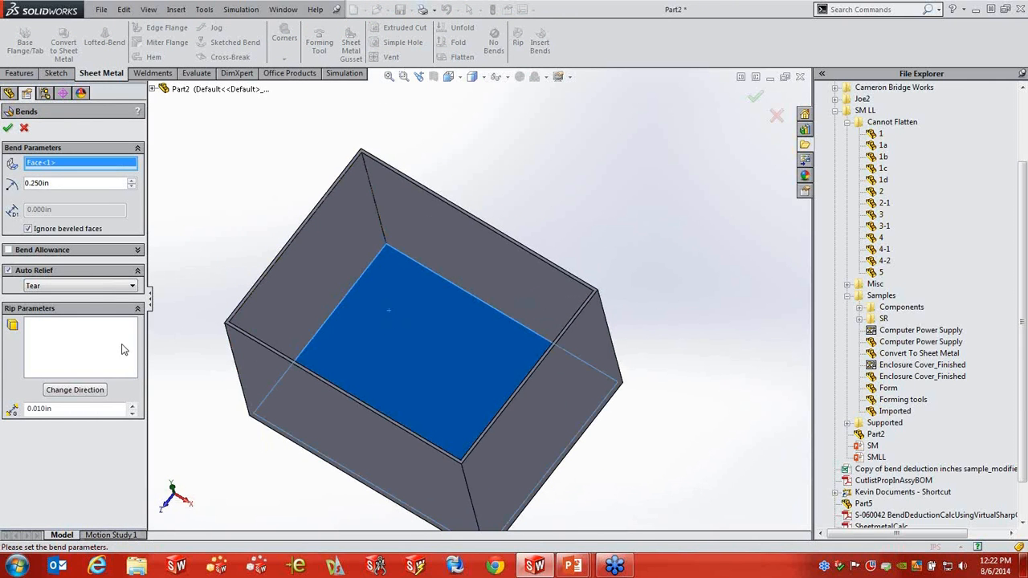
click(379, 218)
middle_drag(518, 356, 557, 300)
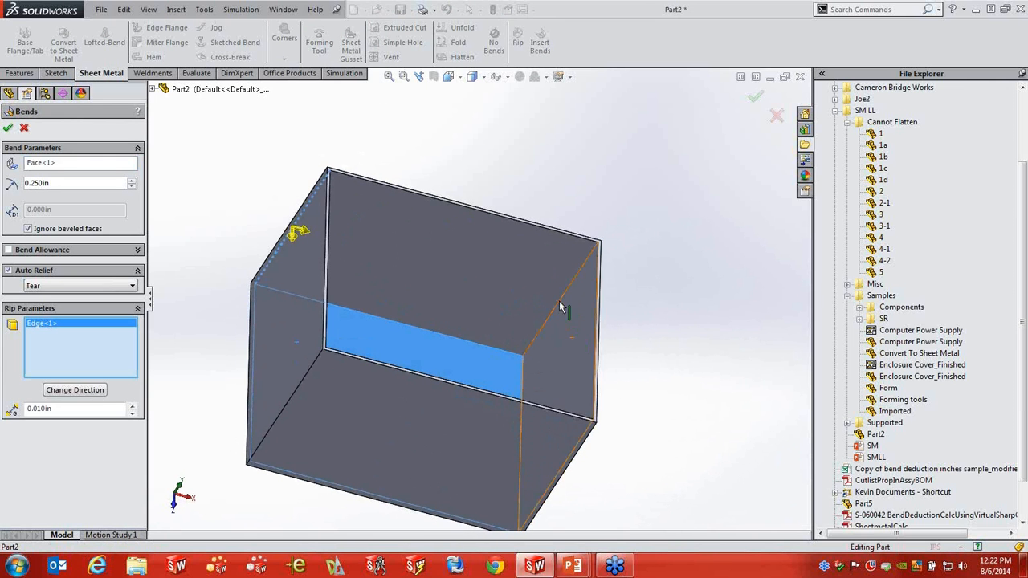
click(563, 298)
middle_drag(590, 381, 456, 399)
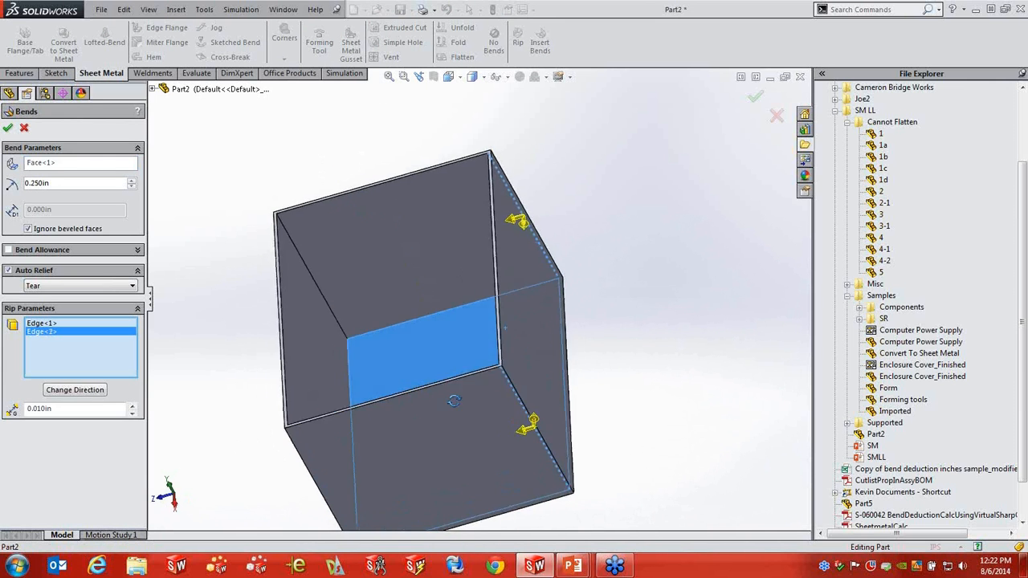
click(327, 309)
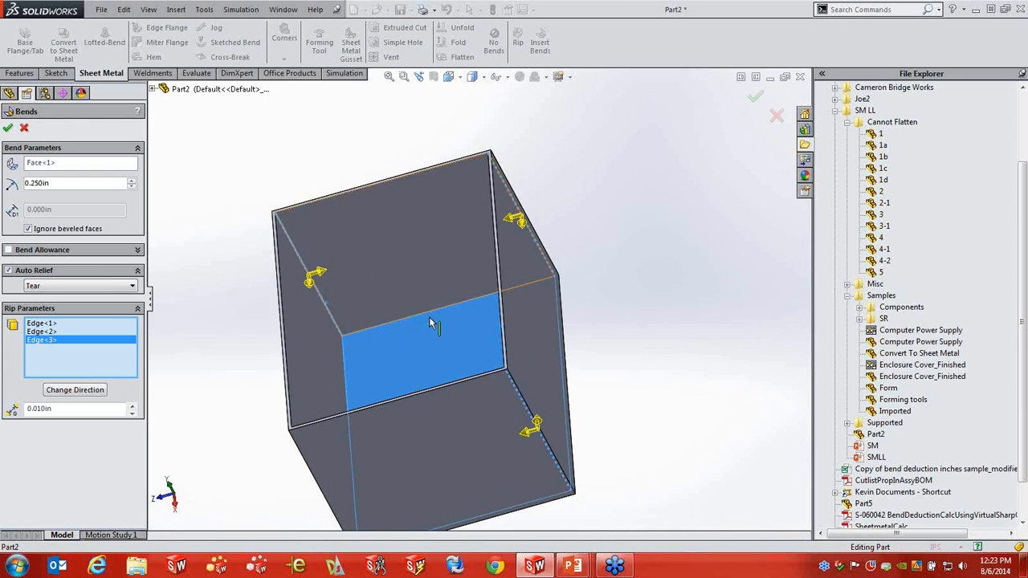
middle_drag(429, 317, 438, 443)
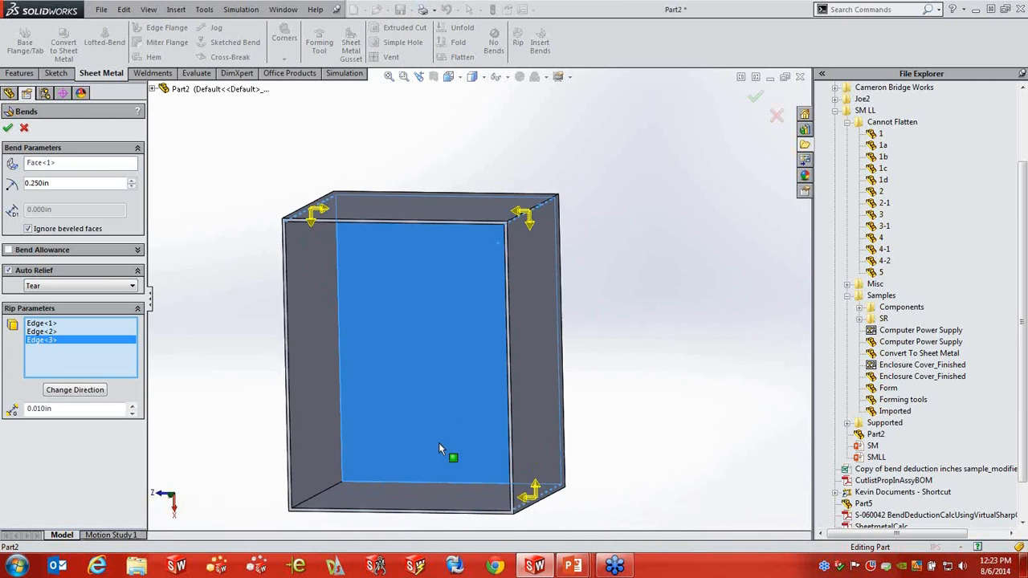
click(329, 487)
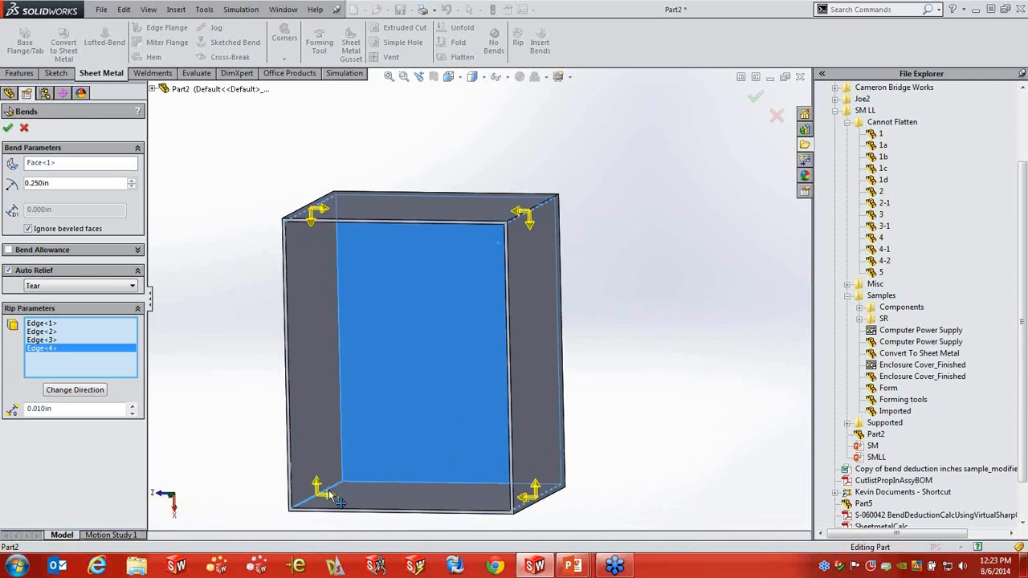
click(8, 128)
Step: Flatten the box to display its flat pattern
middle_drag(608, 336, 633, 288)
scroll(633, 328, up, 5)
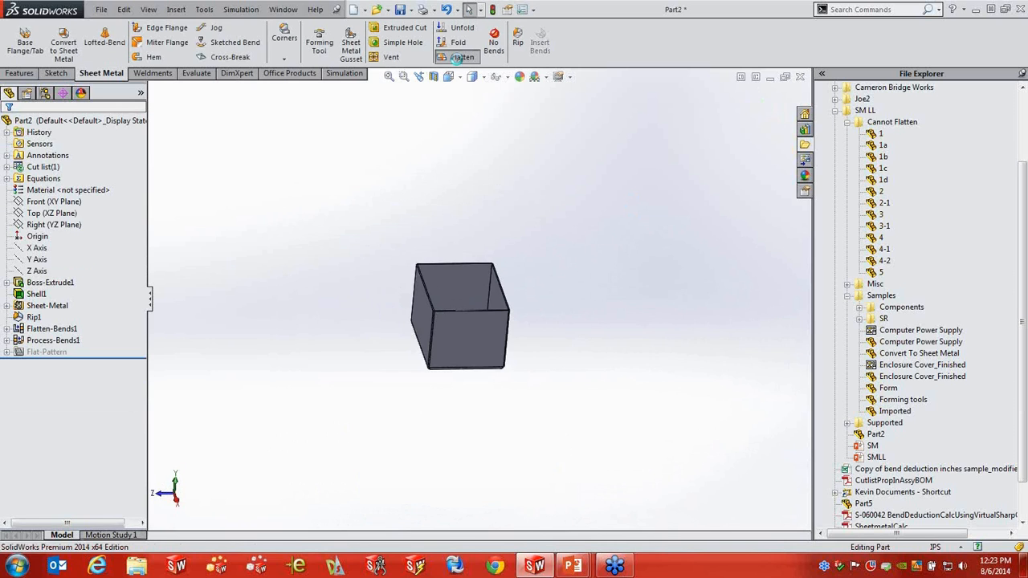
click(461, 57)
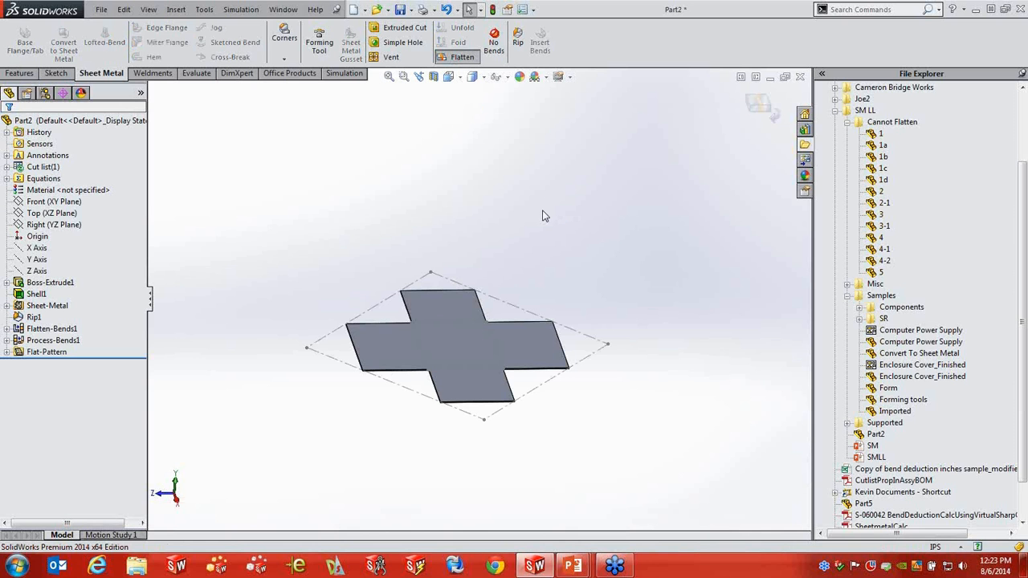
Step: Close the box part without saving and open the recent Computer Power Supply drawing
click(801, 77)
click(474, 297)
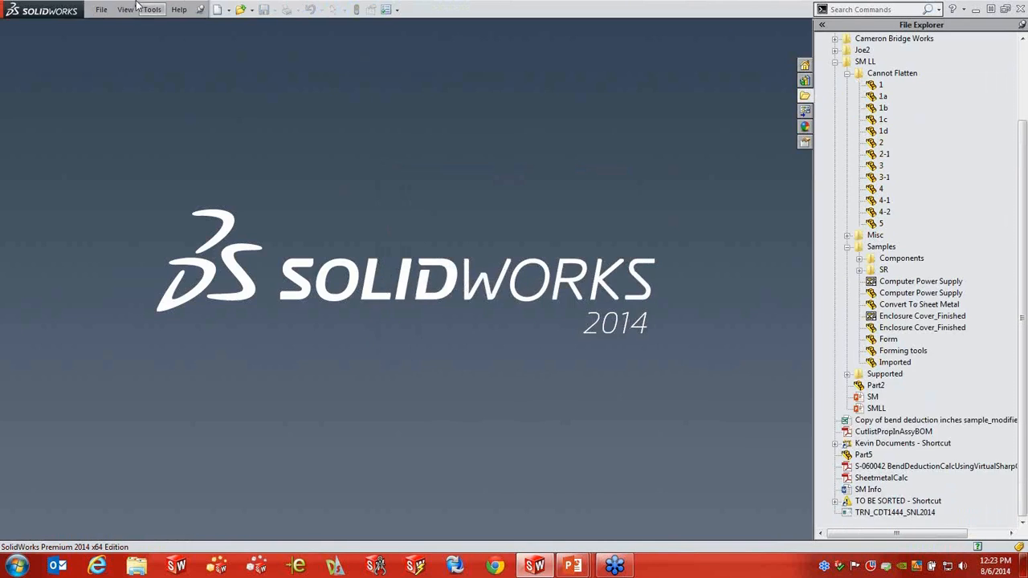
click(99, 11)
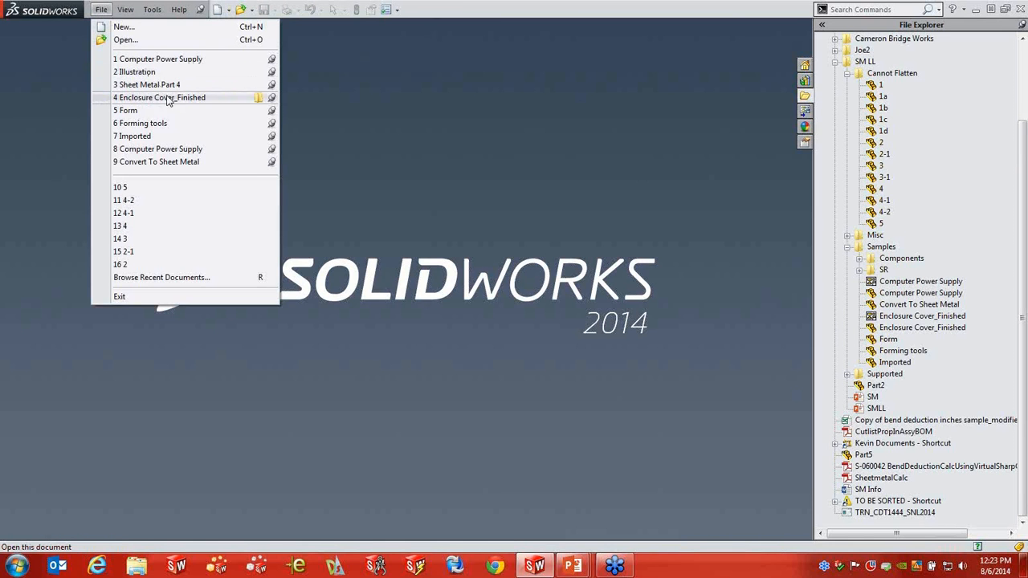
mouse_move(173, 103)
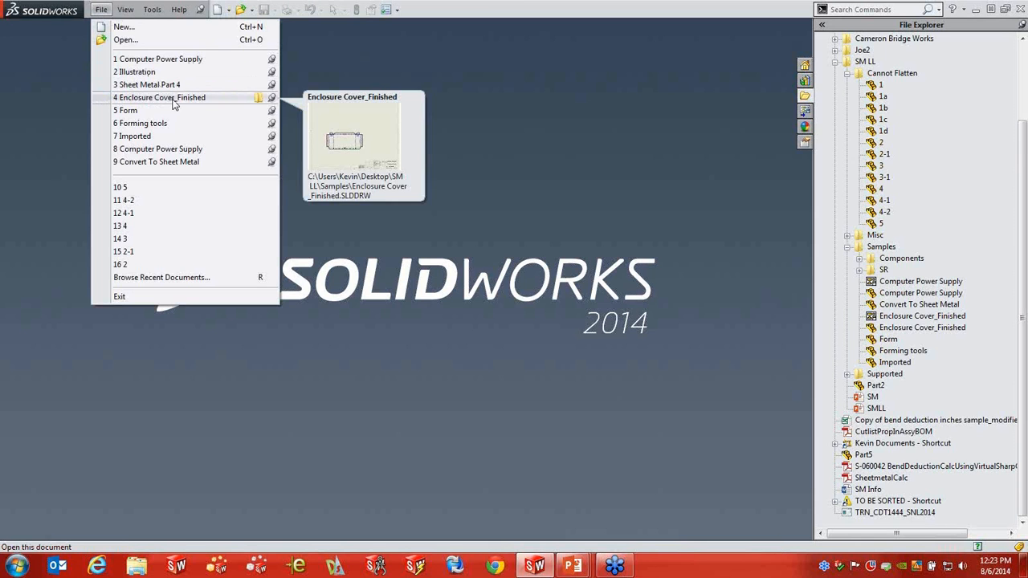
click(157, 58)
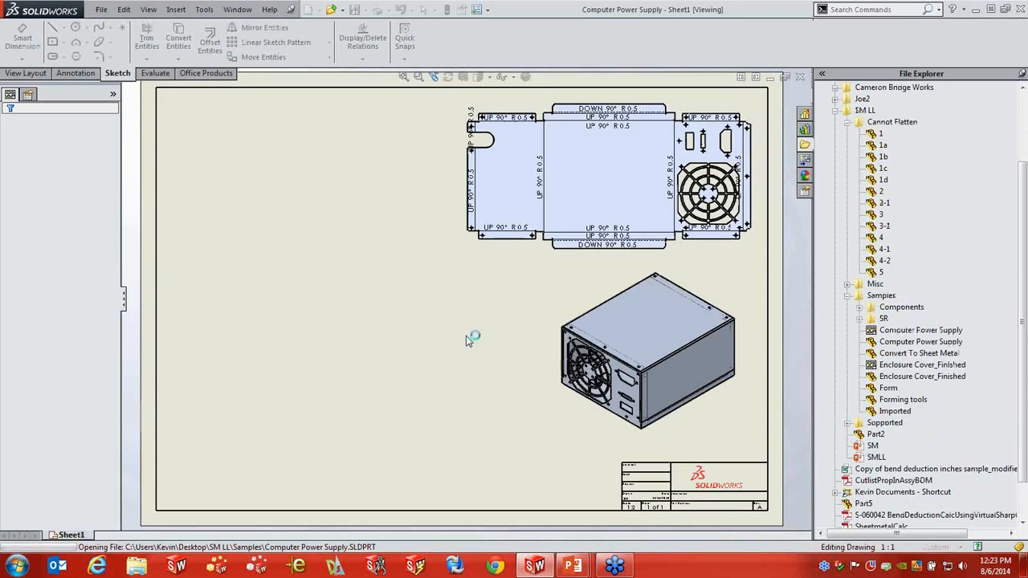
Step: Open the Computer Power Supply part from the drawing's flat pattern view and return it to its folded state
right_click(536, 108)
click(558, 86)
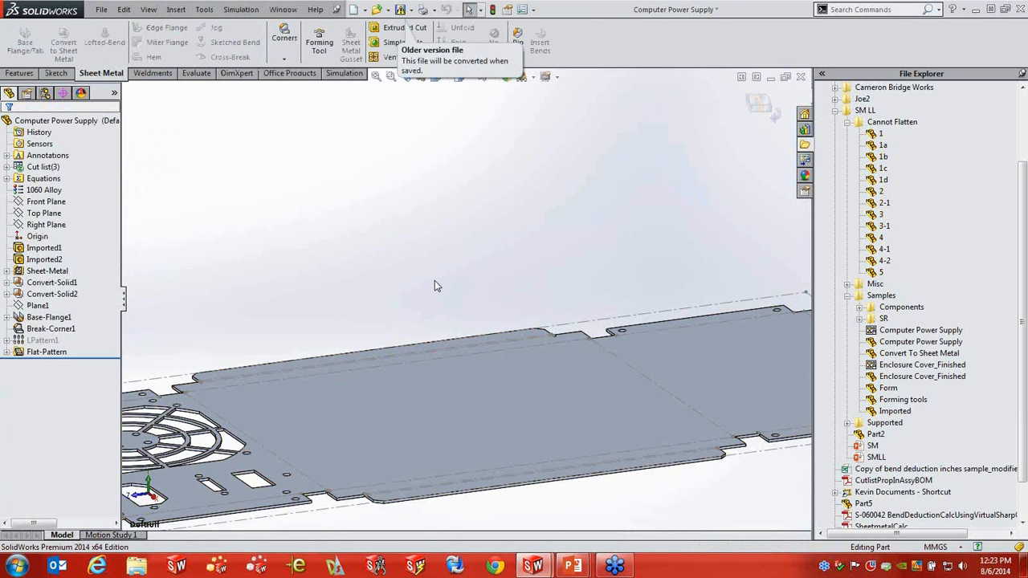
key(f)
click(459, 56)
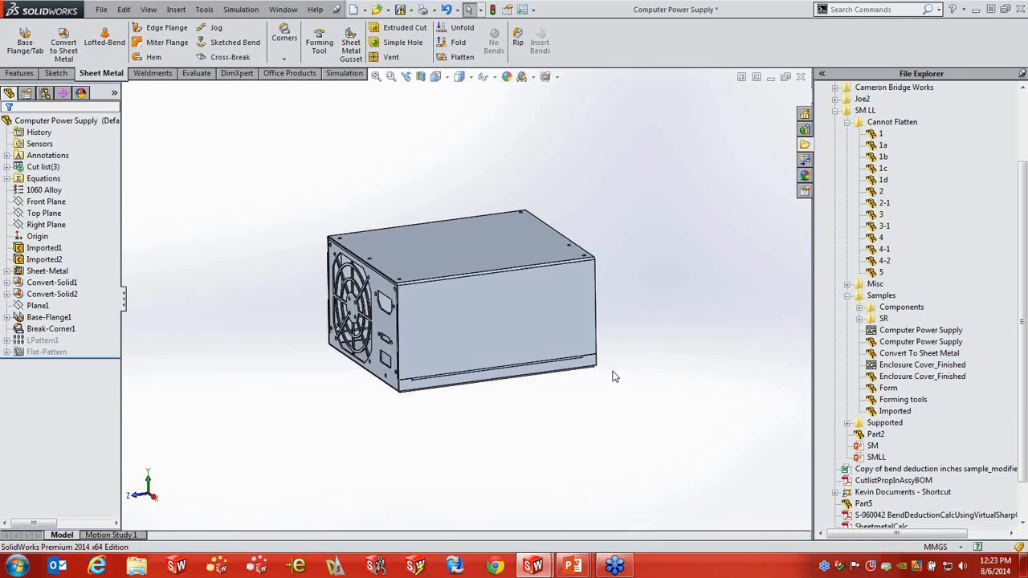
scroll(482, 308, down, 3)
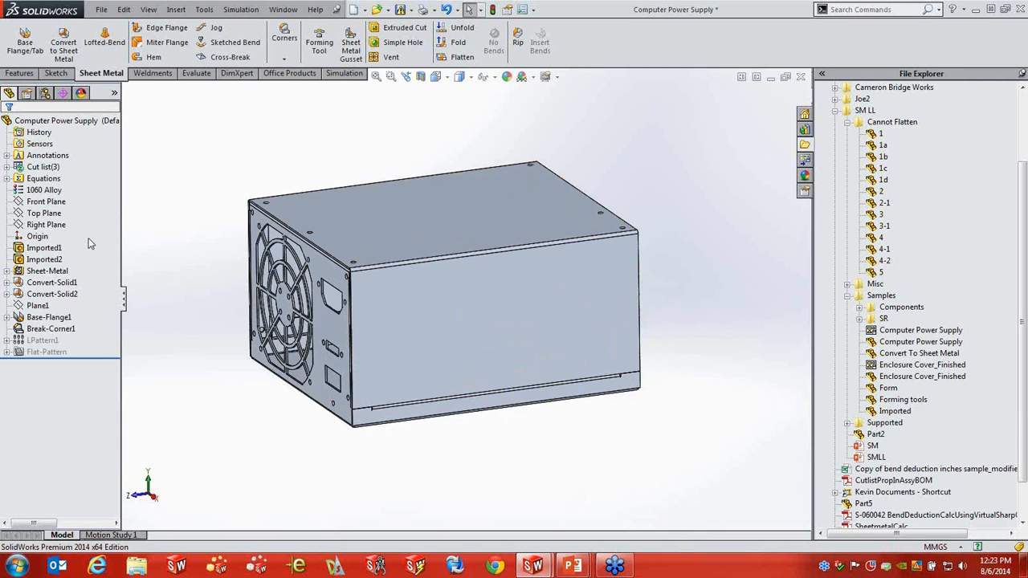
Step: Expand the cut list and highlight each of its three items in turn to identify their bodies in the model
middle_drag(202, 260, 243, 240)
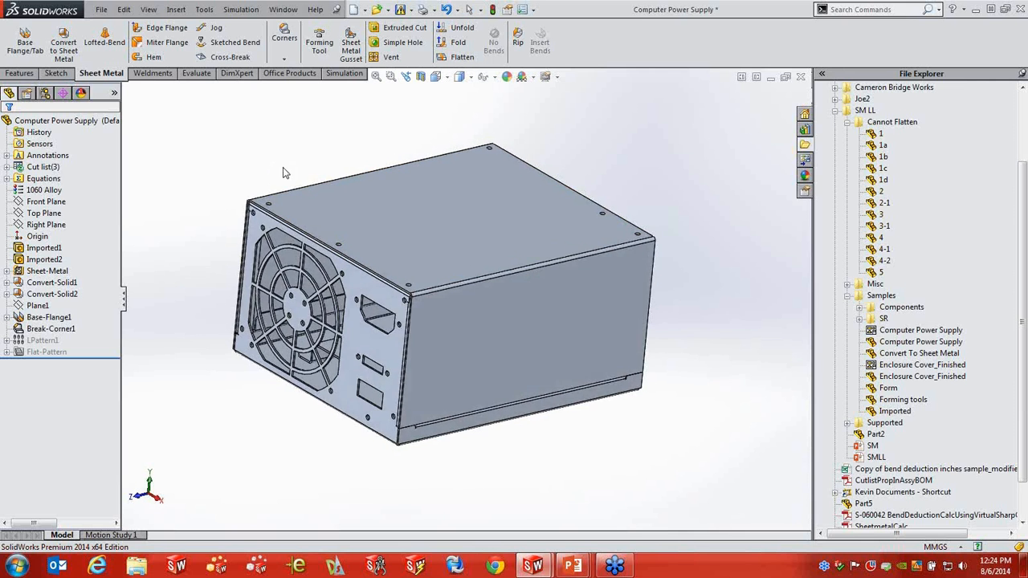
click(7, 167)
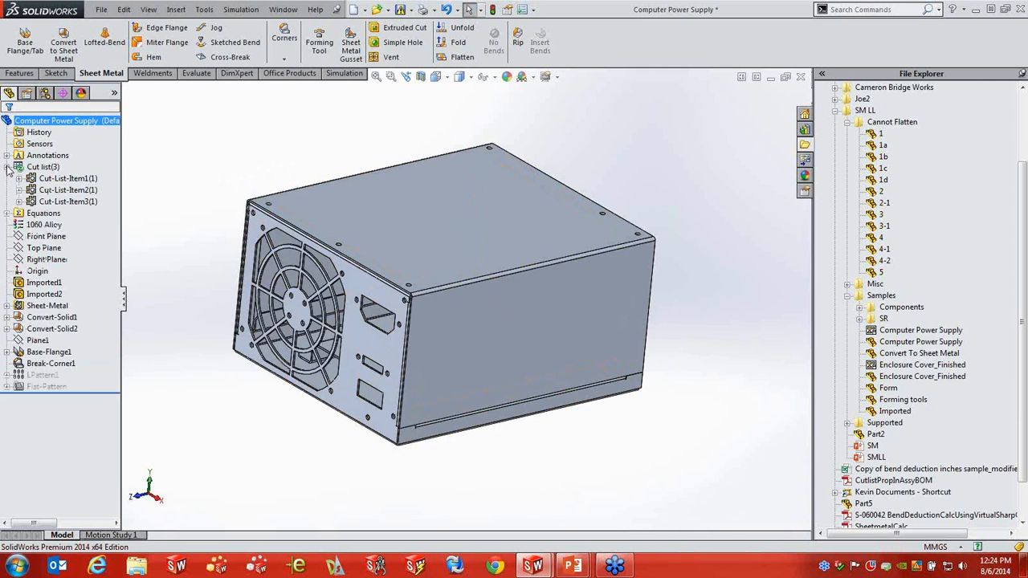
click(95, 193)
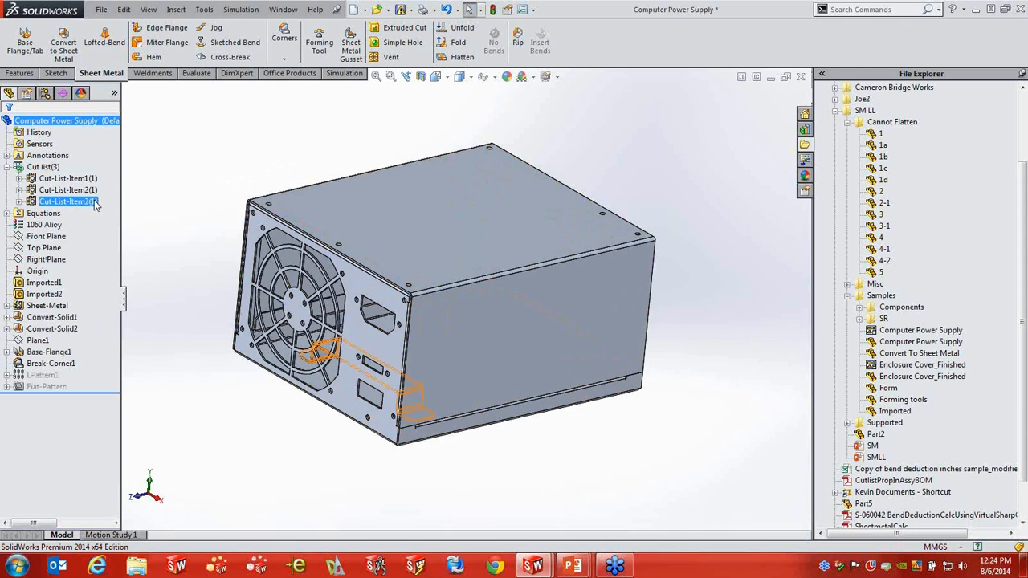
click(78, 181)
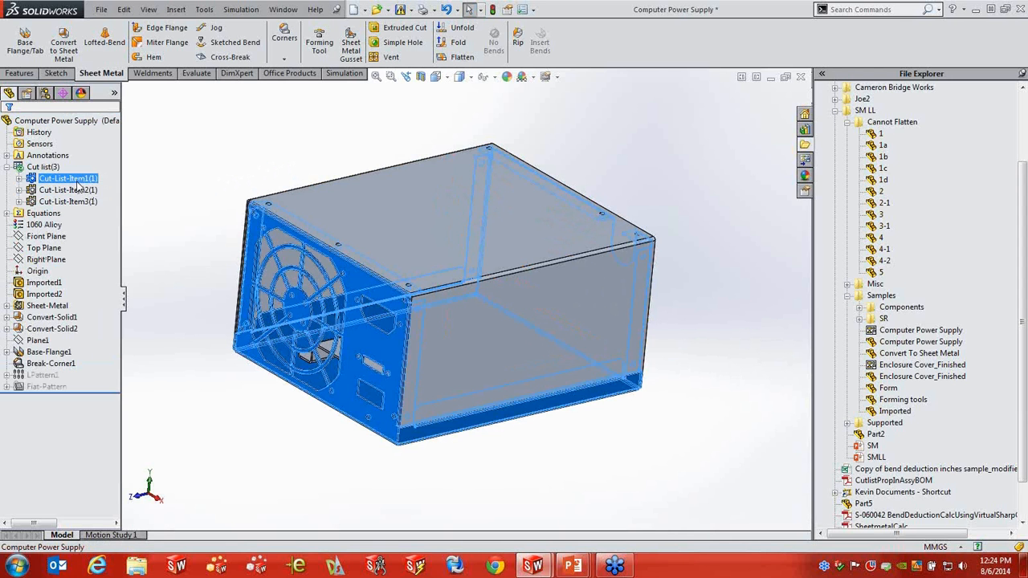
click(75, 190)
click(77, 201)
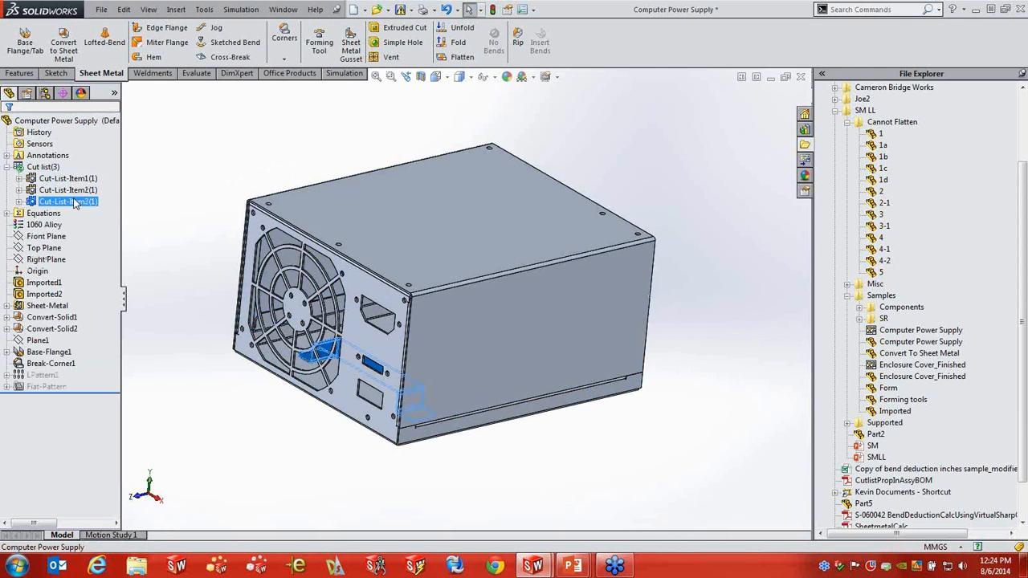
click(162, 235)
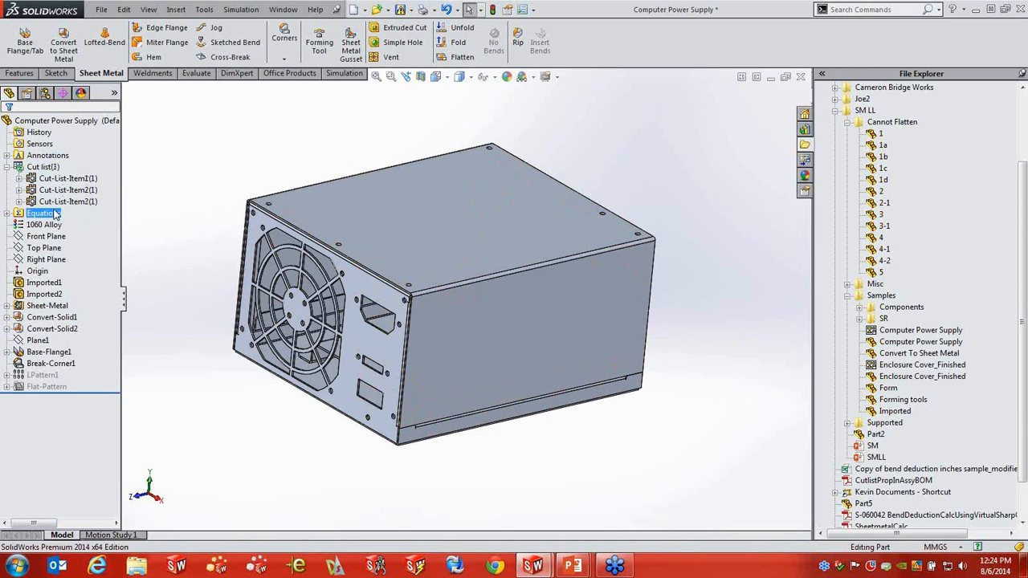
Step: Expand the first cut list item and its Bottom body to review its features, and highlight that item in the model
click(19, 178)
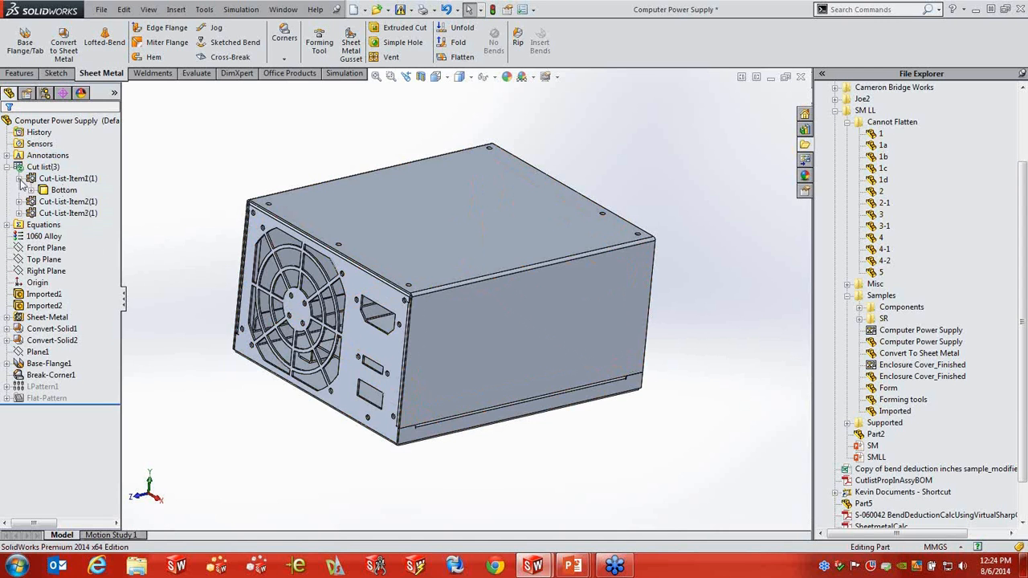
click(31, 190)
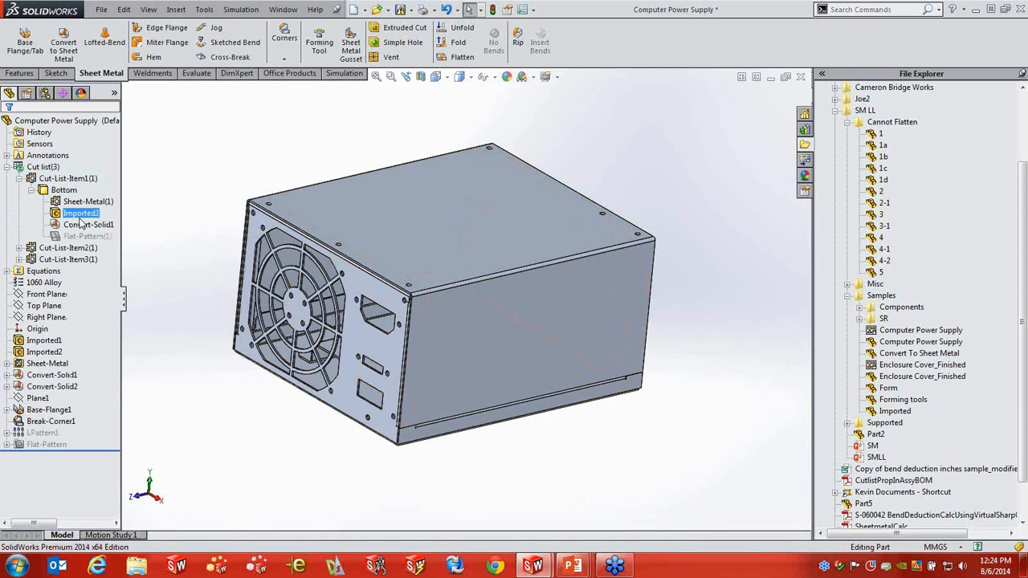
click(60, 180)
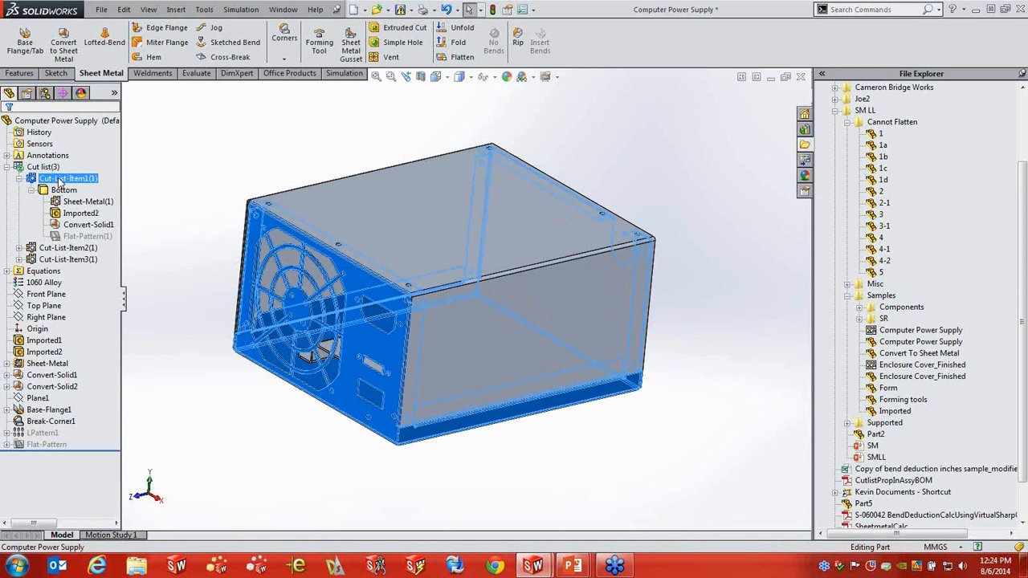
click(227, 402)
Step: Add a 10 mm edge flange at 90 degrees to the straight edge of the rounded slot in the wall opposite the fan grille
scroll(363, 280, down, 5)
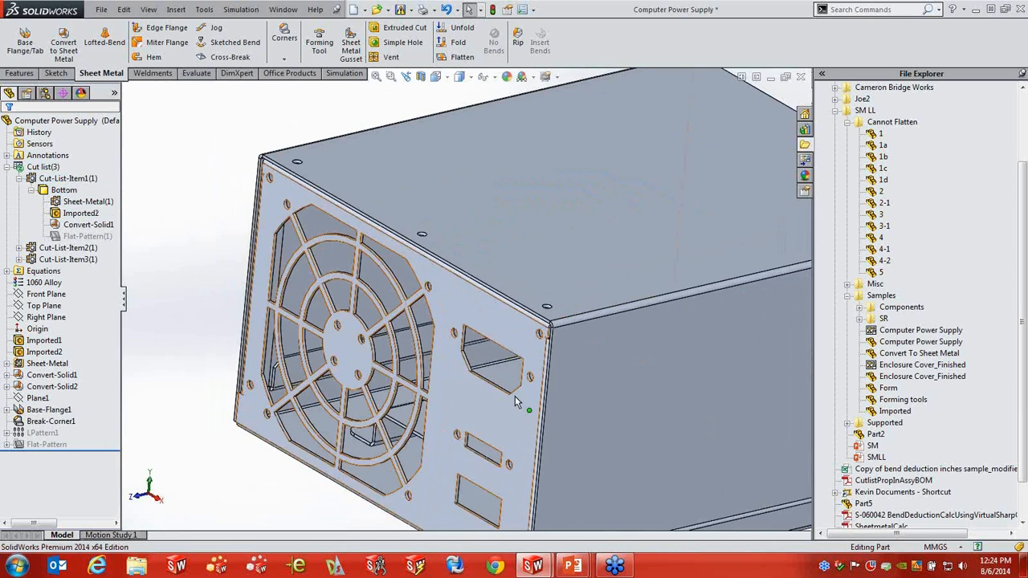
scroll(531, 381, down, 4)
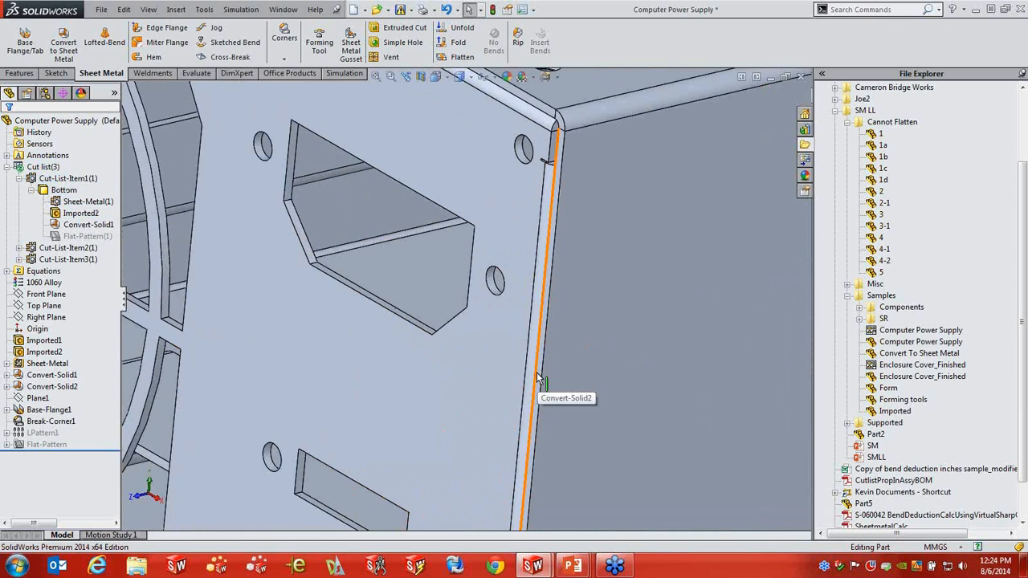
click(538, 374)
scroll(555, 259, up, 5)
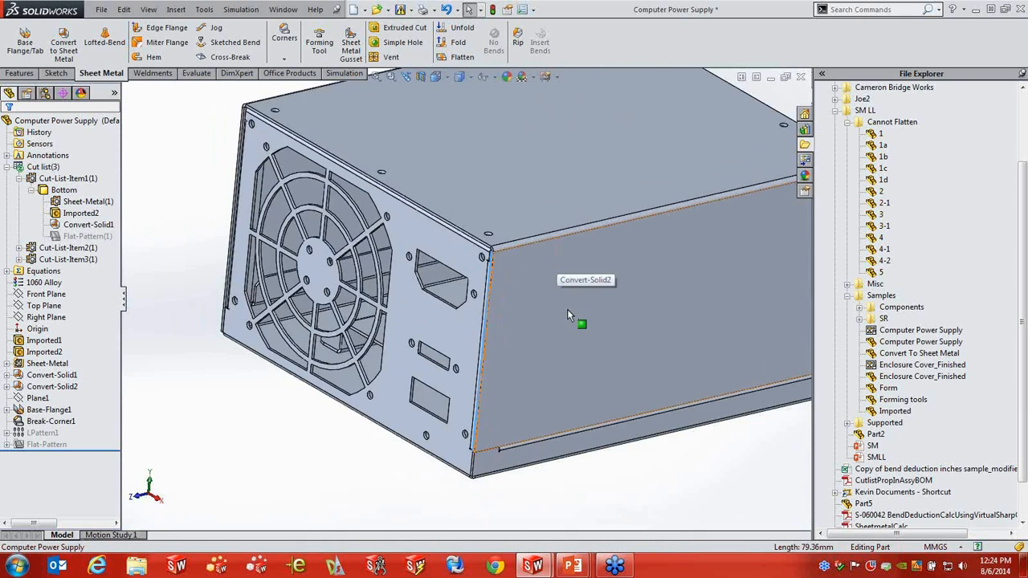
middle_drag(567, 311, 477, 338)
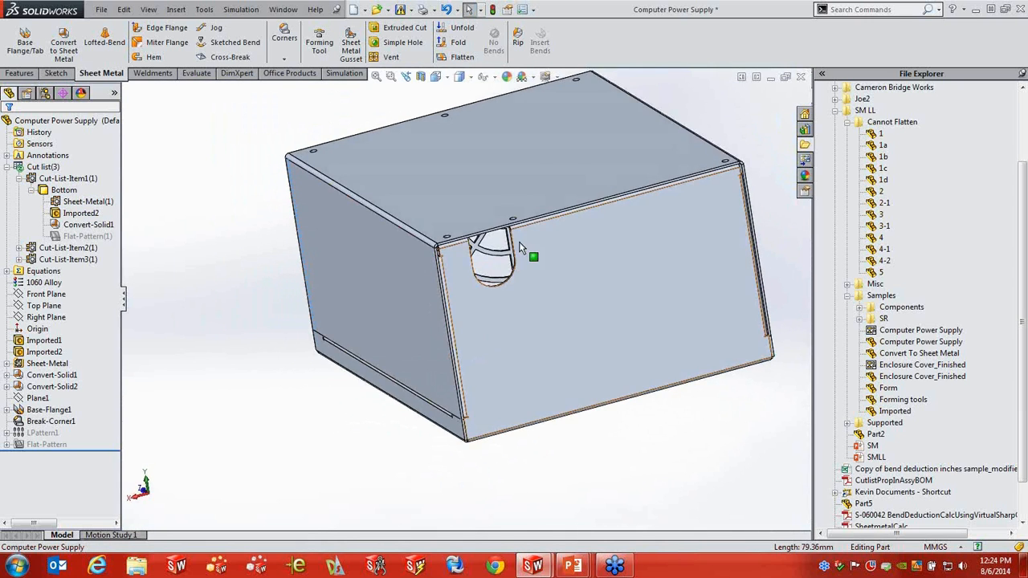
scroll(498, 309, down, 5)
click(457, 368)
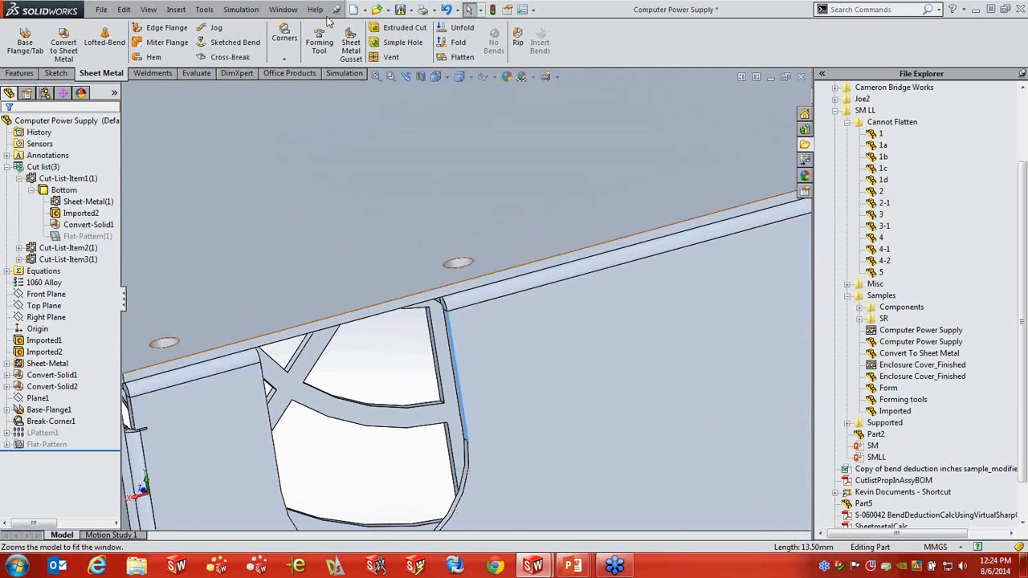
click(167, 27)
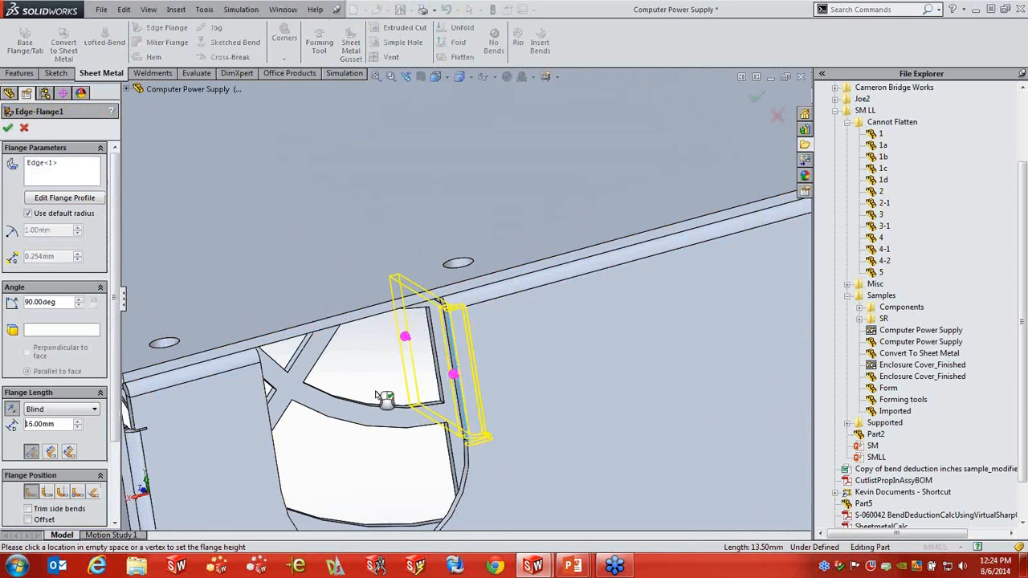
click(402, 406)
middle_drag(576, 405, 600, 397)
scroll(534, 335, up, 5)
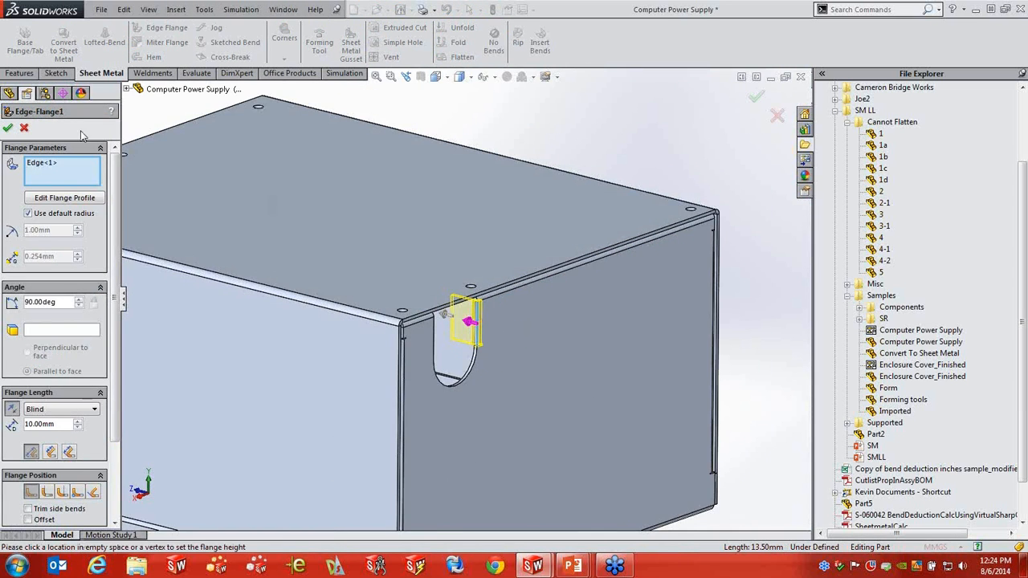
click(7, 128)
Step: Highlight the Bottom body's new edge flange and the second and third cut list items, and collapse the first item
click(32, 189)
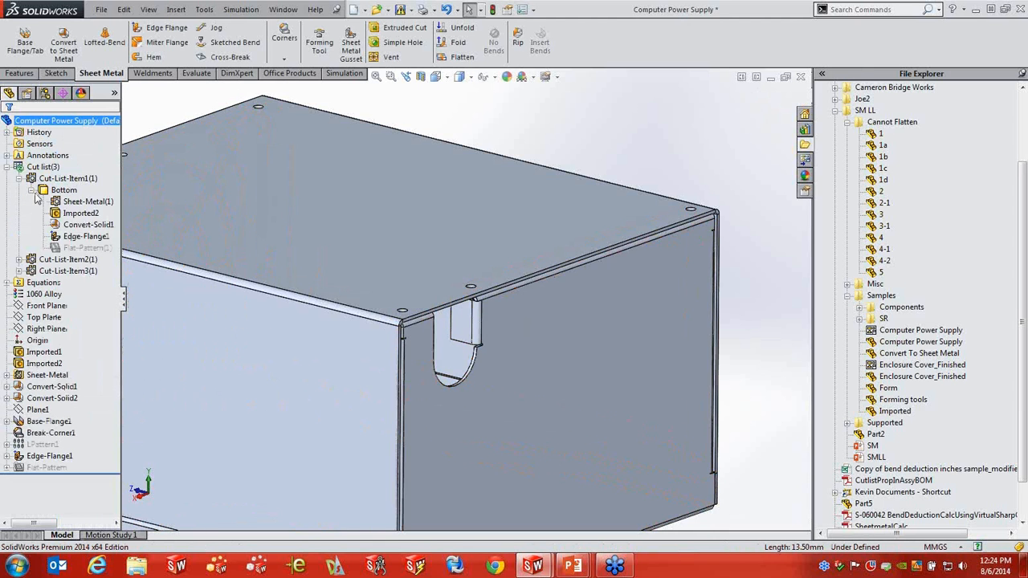
click(83, 237)
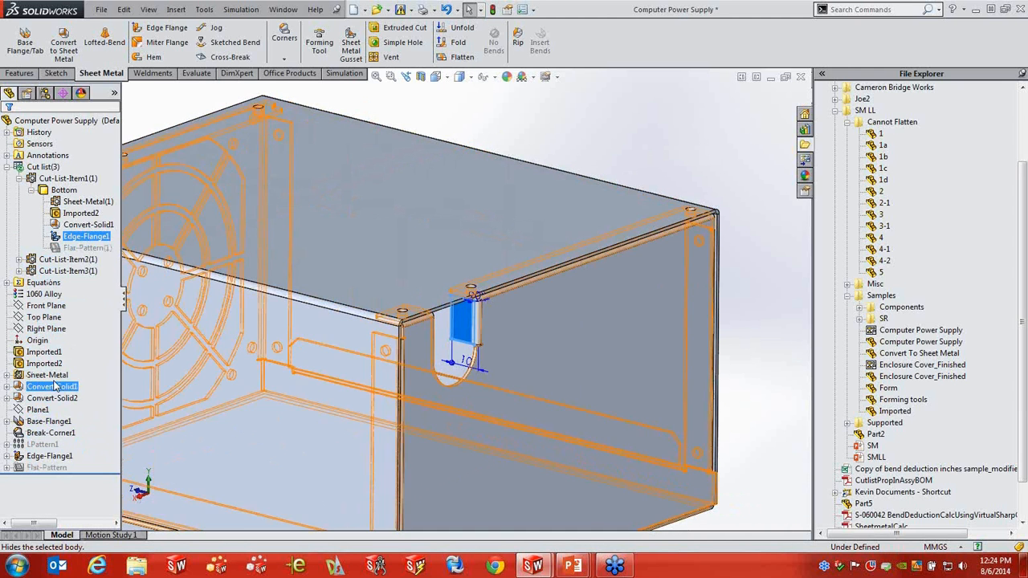
click(62, 259)
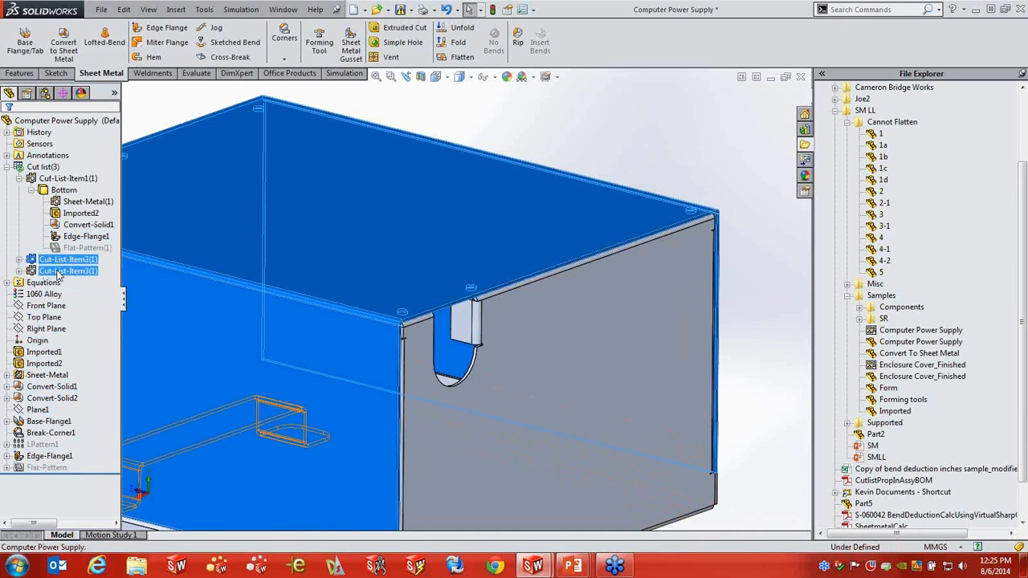
click(63, 271)
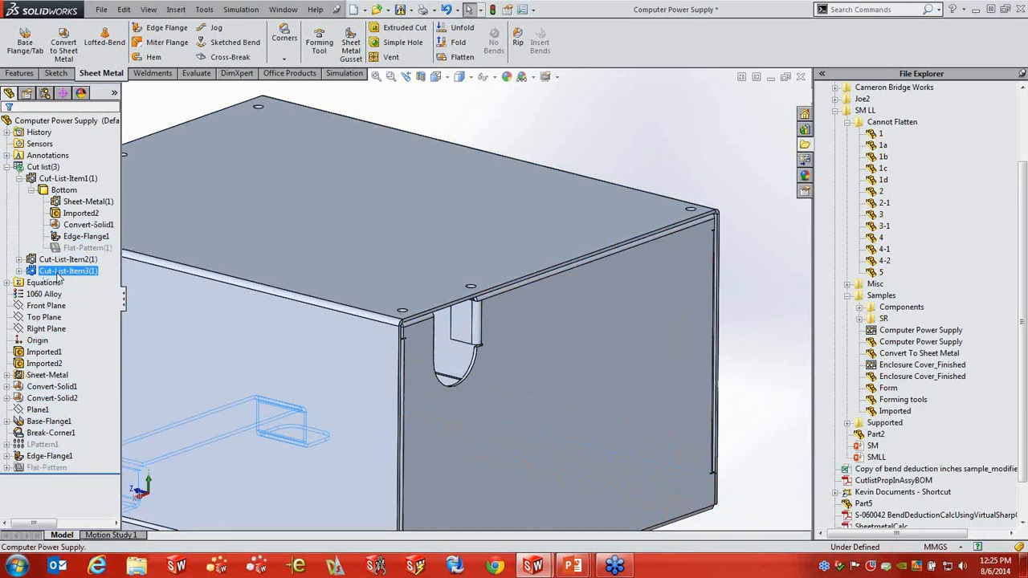
click(19, 178)
click(609, 127)
key(f)
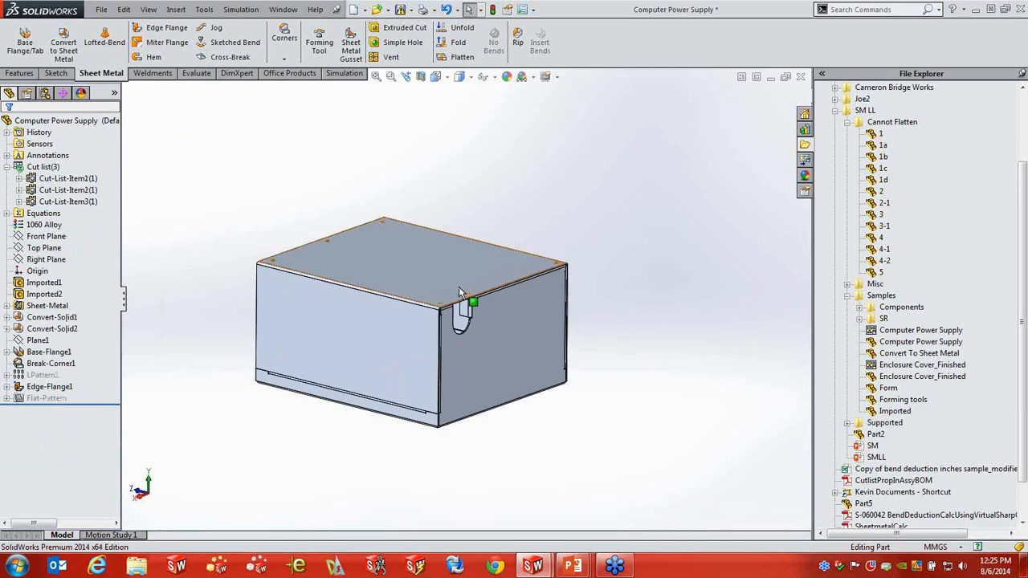
Step: Sketch two connected lines forming an open V on the enclosure's top face, the second about 70 mm long
click(454, 283)
click(487, 234)
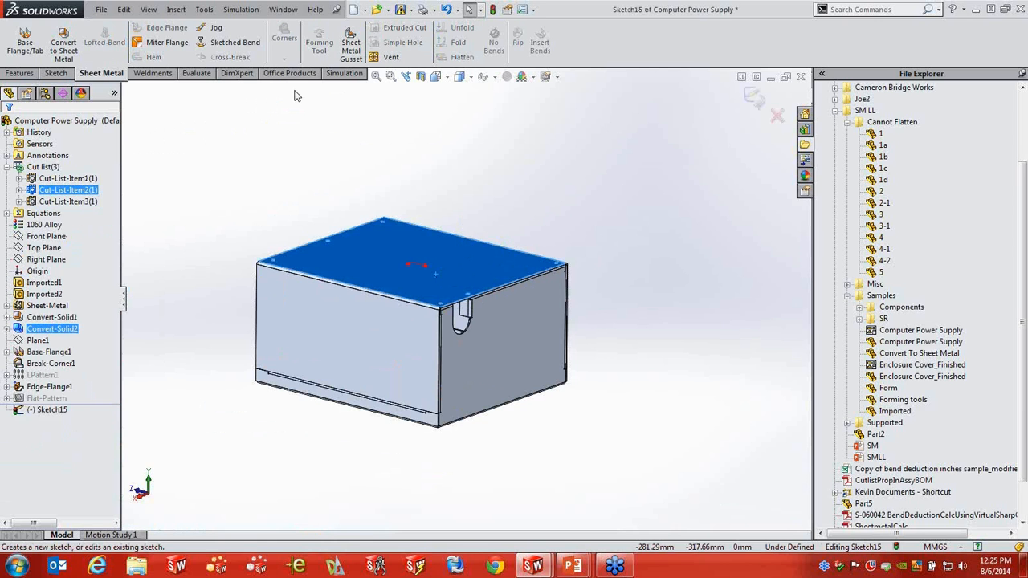
click(55, 73)
click(81, 27)
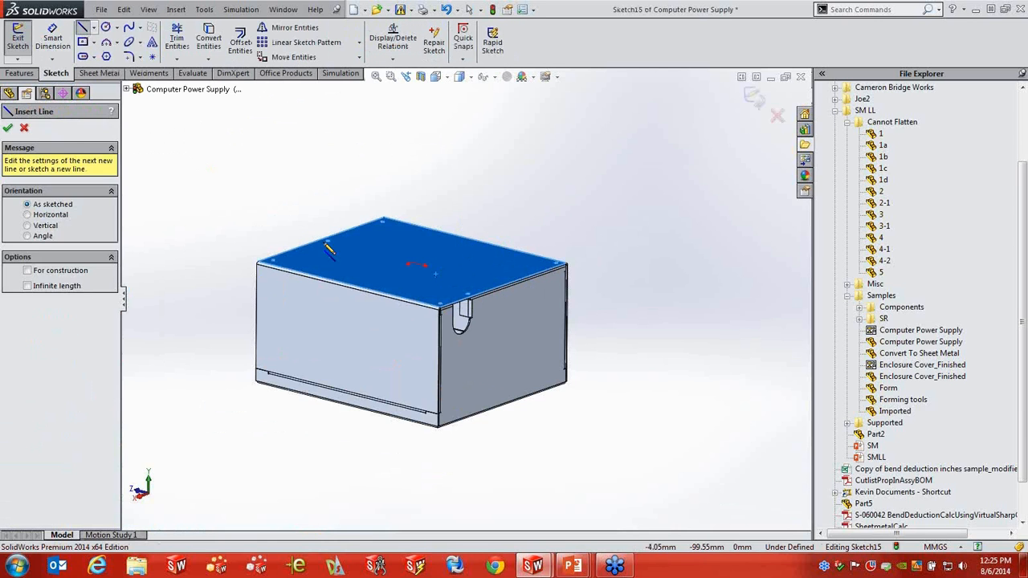
click(347, 266)
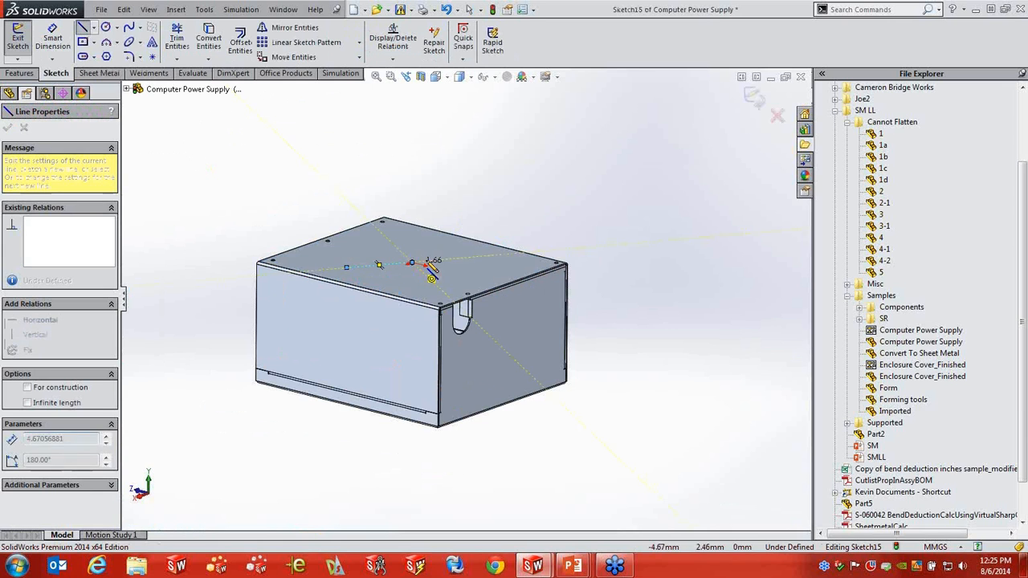
Step: Create a 31 mm high base flange from the V-shaped sketch as a separate body on the enclosure's top
click(19, 73)
click(99, 73)
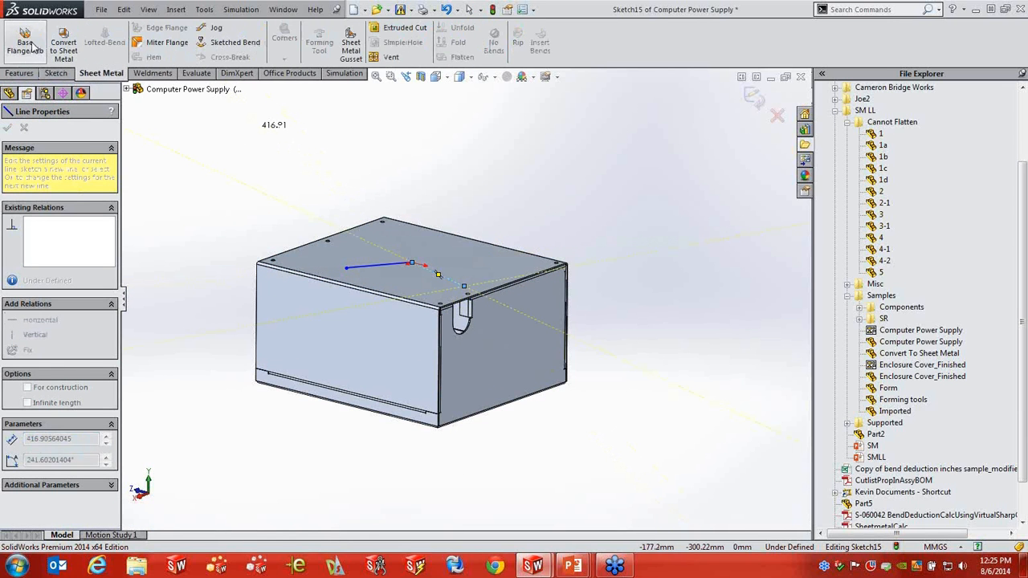
click(31, 47)
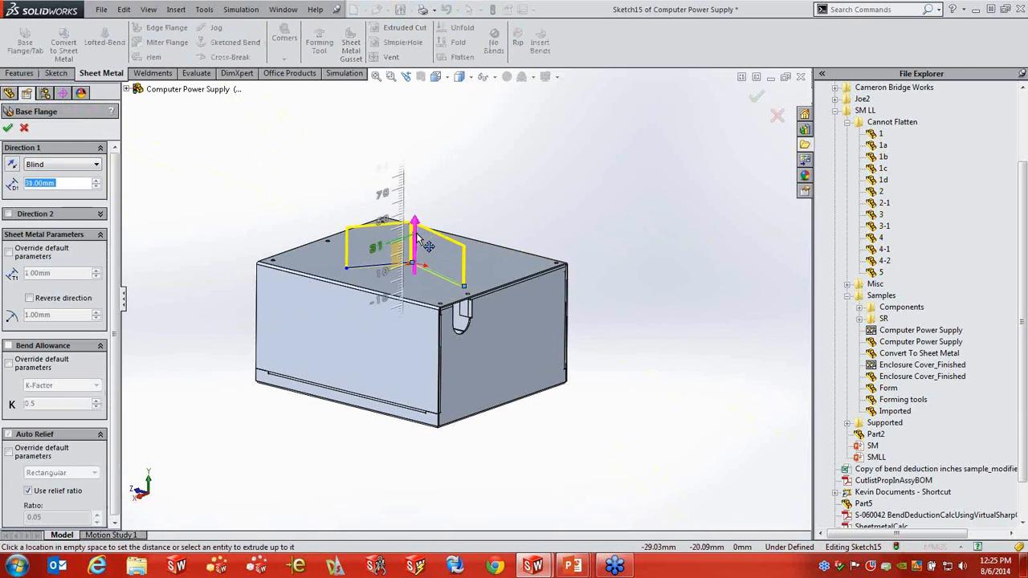
click(418, 234)
click(7, 128)
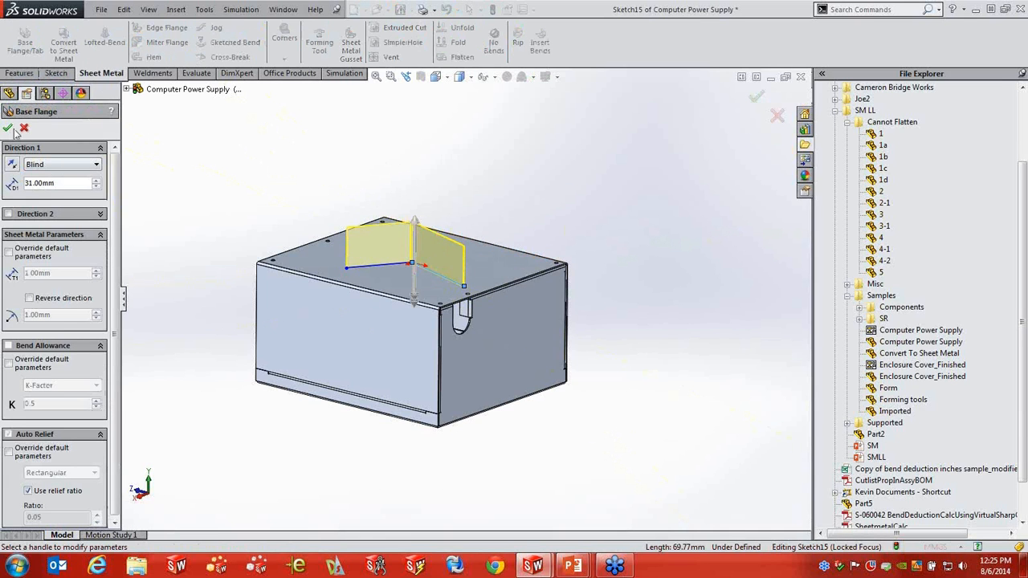
click(260, 169)
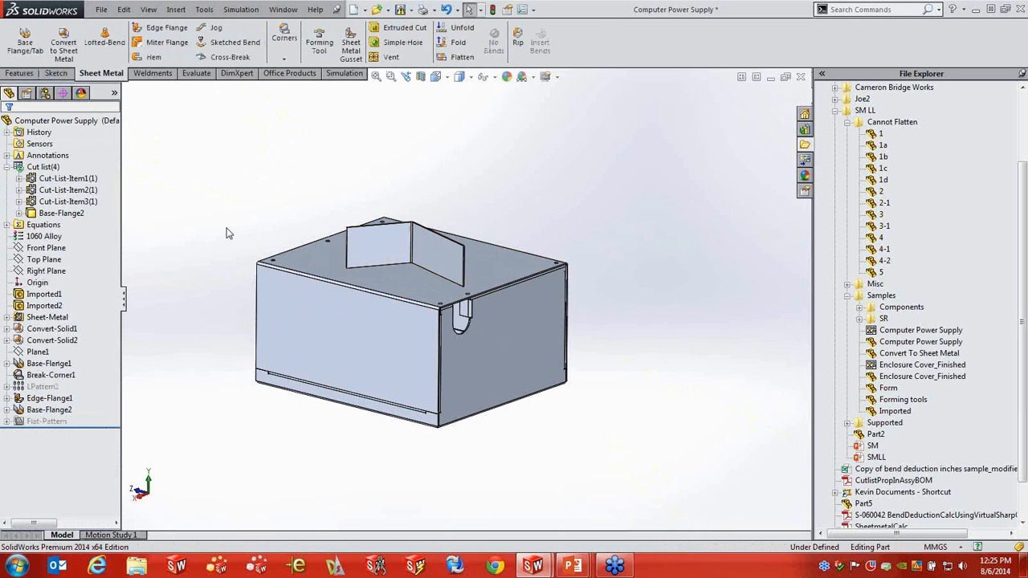
Step: Expand the V-shaped flange body in the cut list, flatten it to view its flat pattern, and return to the folded state
click(18, 214)
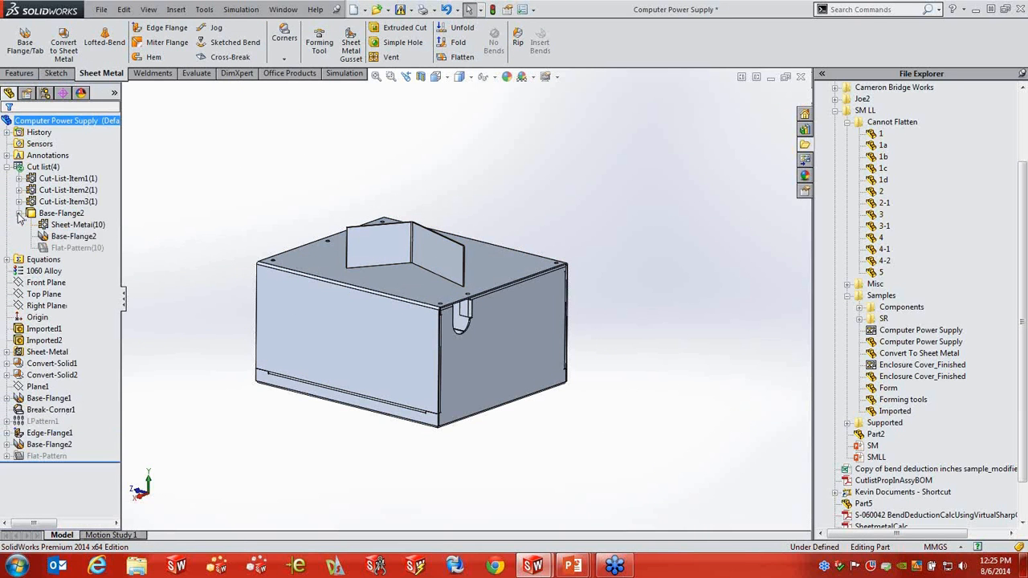
click(446, 268)
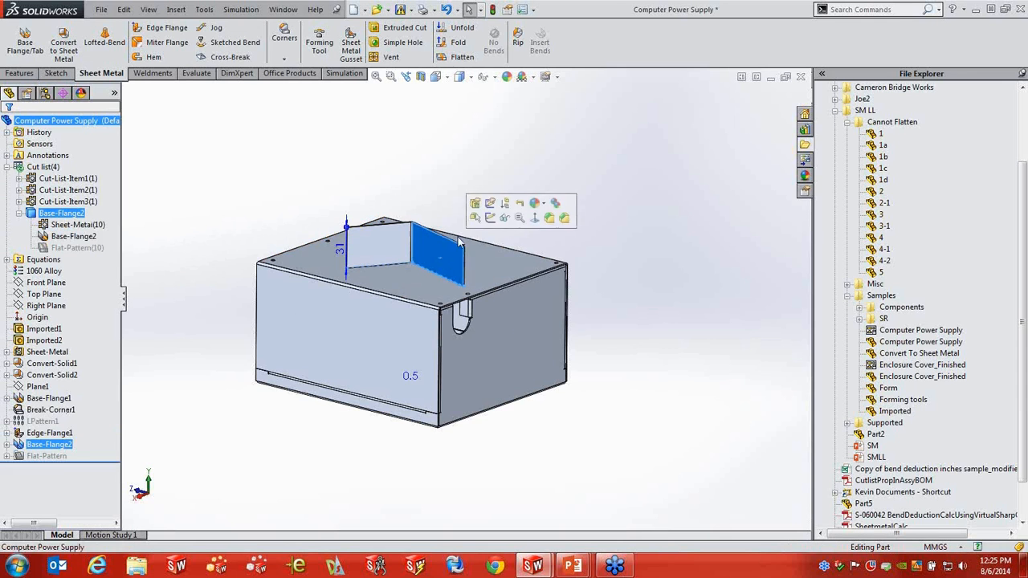
click(457, 57)
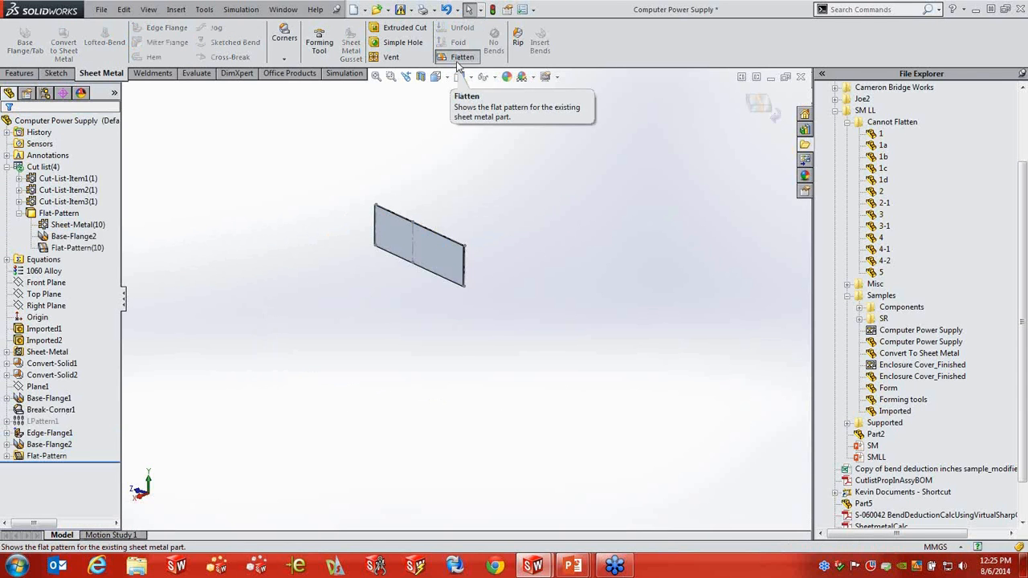
click(458, 59)
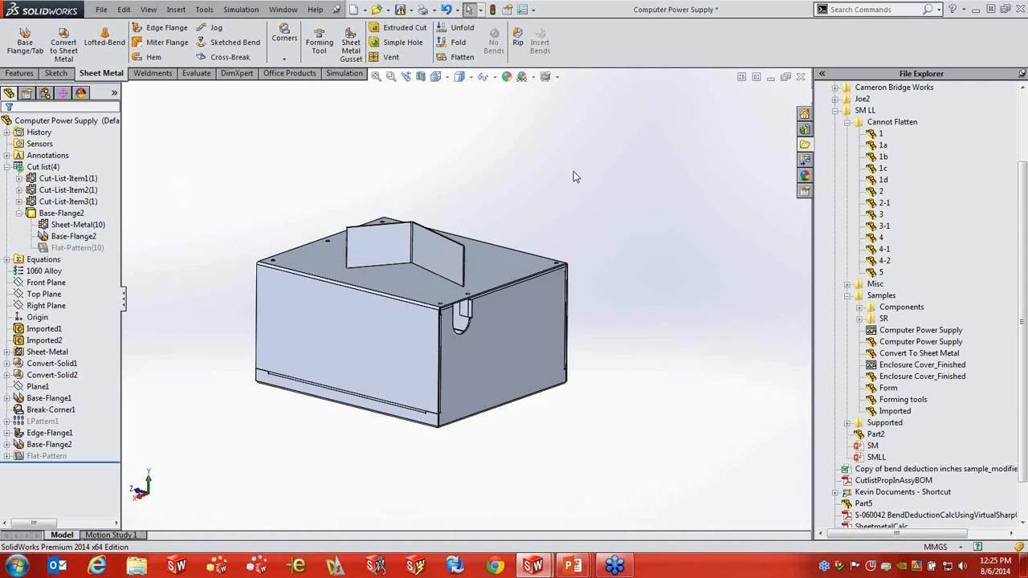
middle_drag(581, 197, 436, 268)
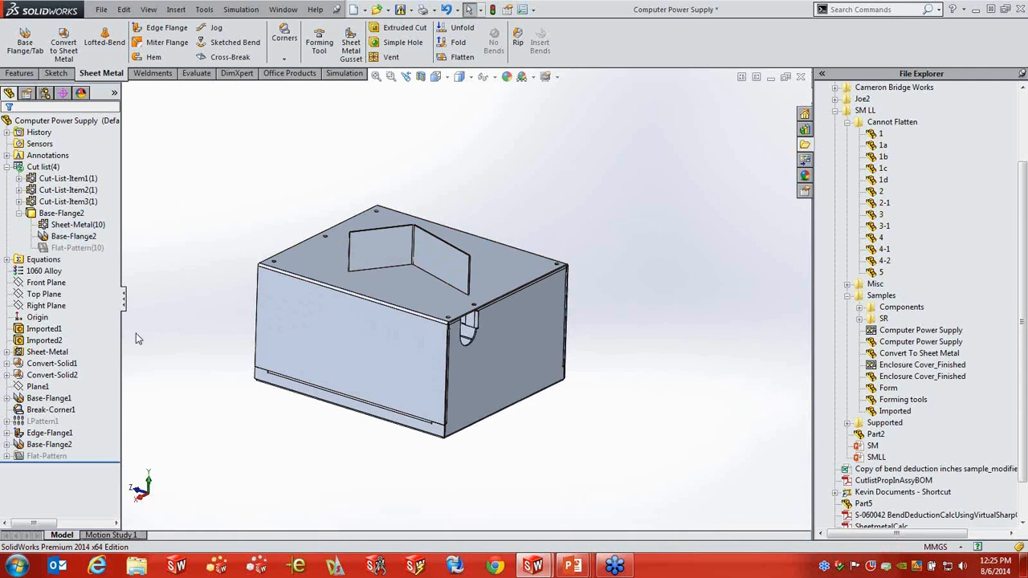
Step: Expand the Sheet-Metal folder, review its default bend parameters and bend allowance, and close them without changes
click(44, 352)
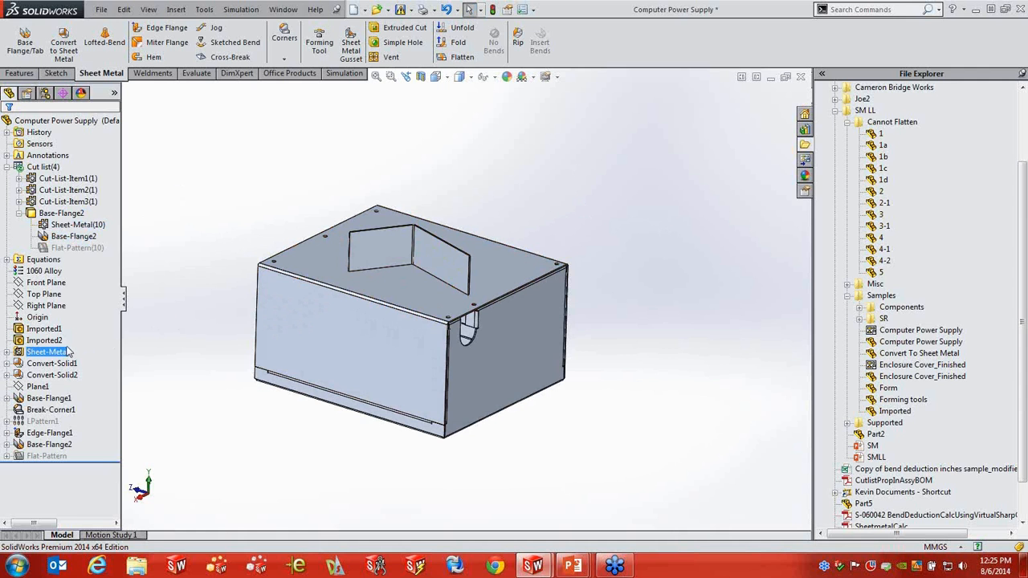
click(7, 352)
click(180, 399)
click(68, 354)
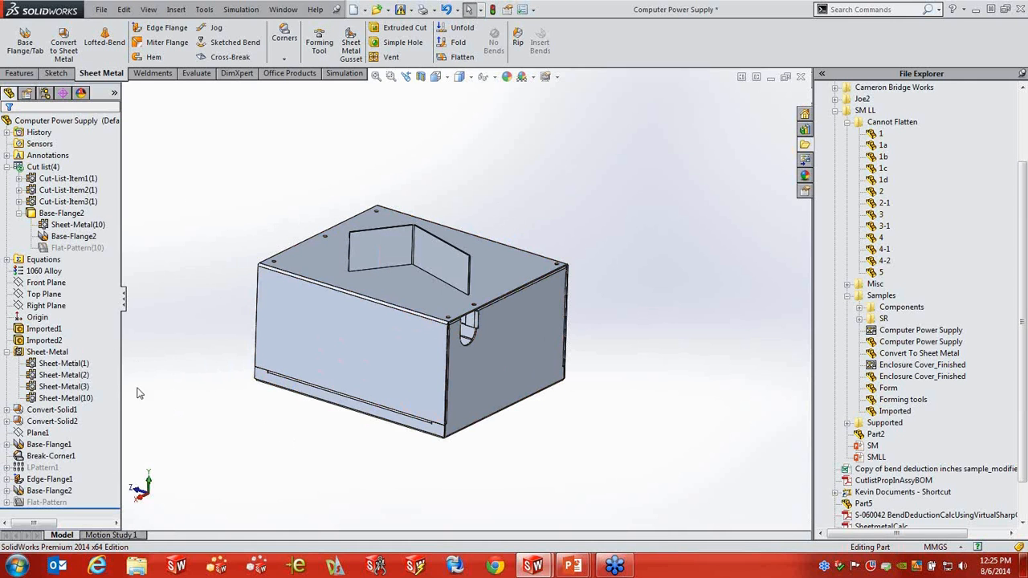
right_click(46, 352)
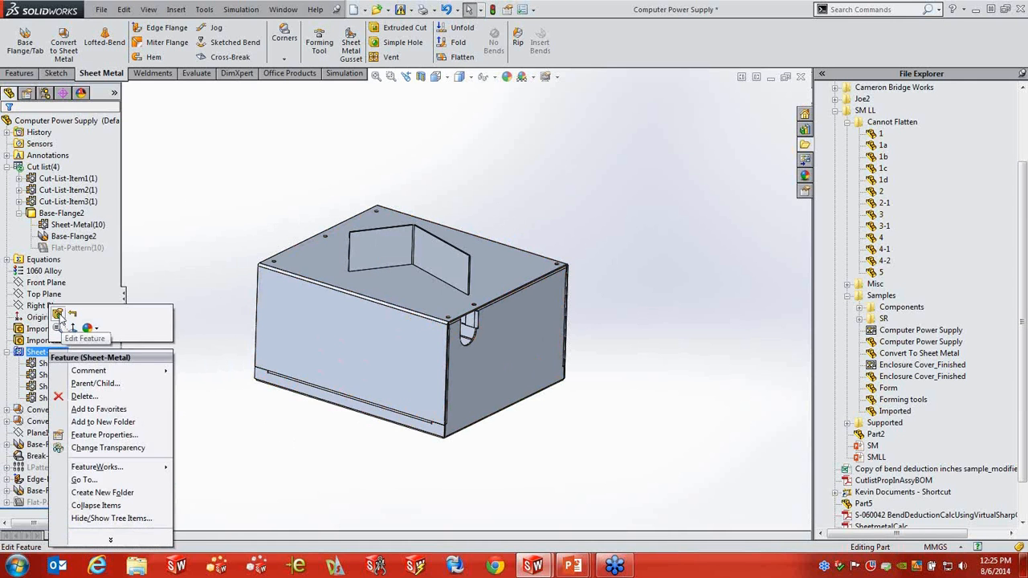
click(59, 313)
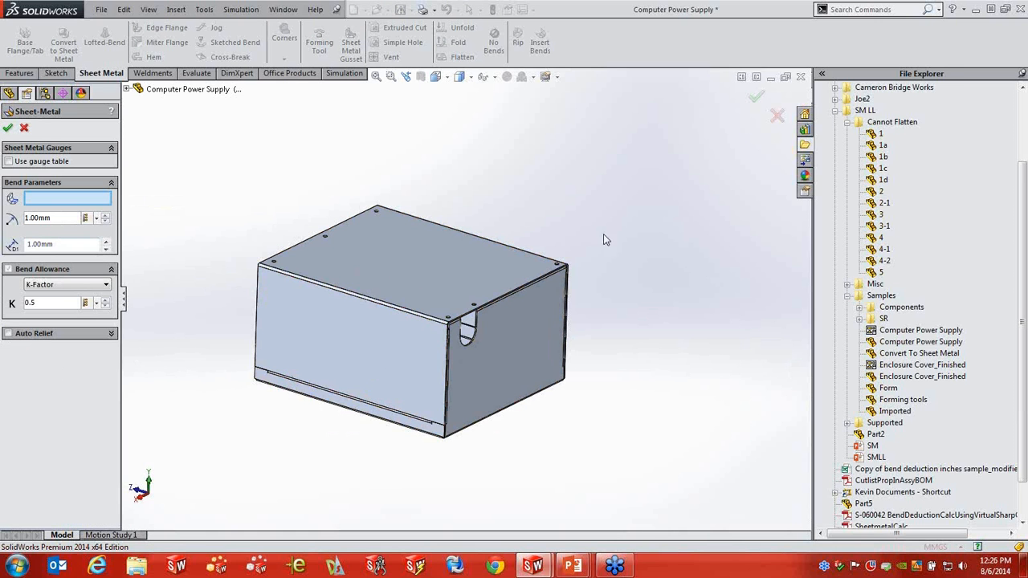
click(25, 130)
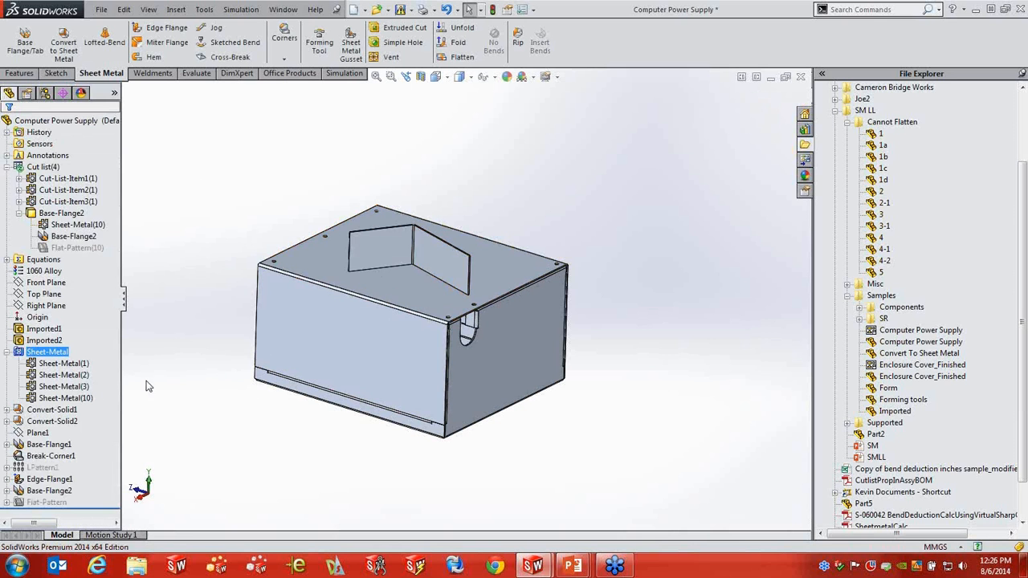
Step: Review the V-shaped flange body's own sheet metal parameters, trying the override of its default bend parameters, and close them without changes
click(77, 399)
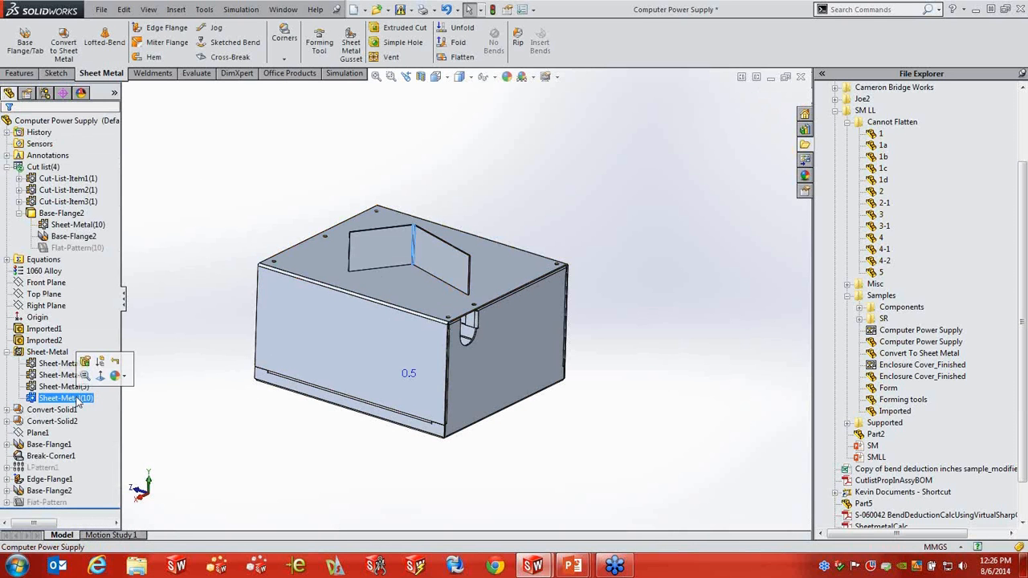
ctrl+click(62, 363)
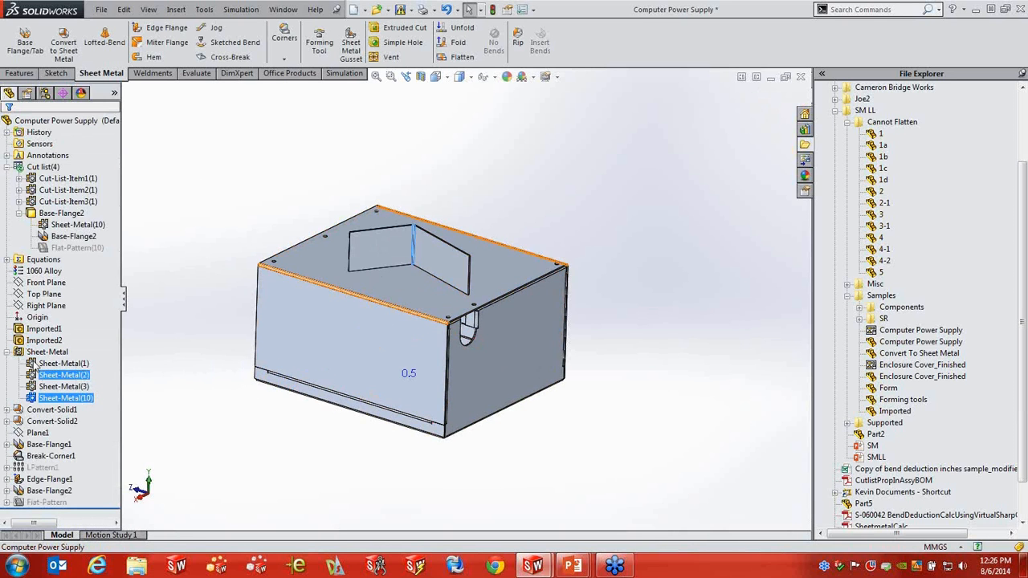
click(60, 399)
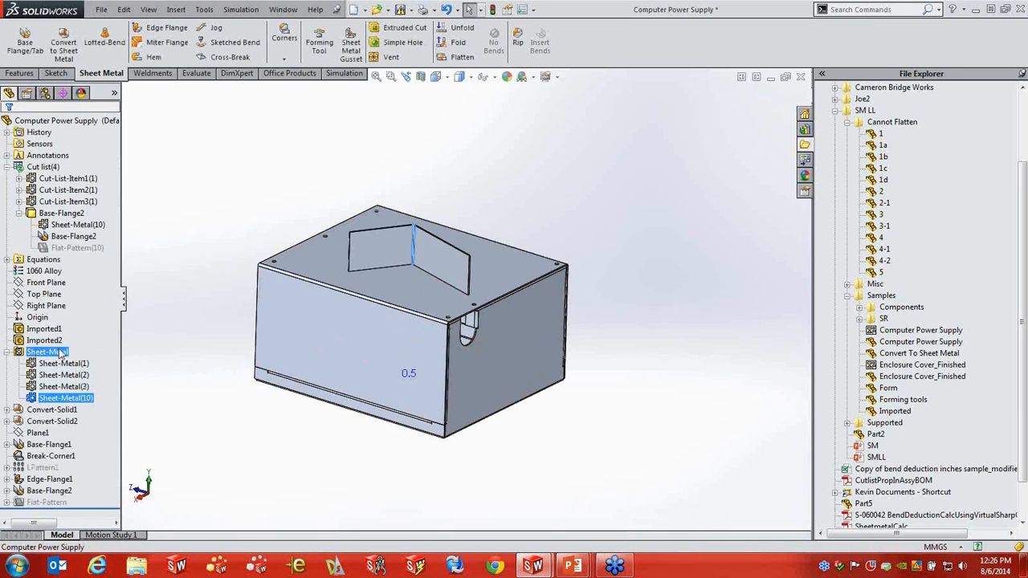
right_click(61, 399)
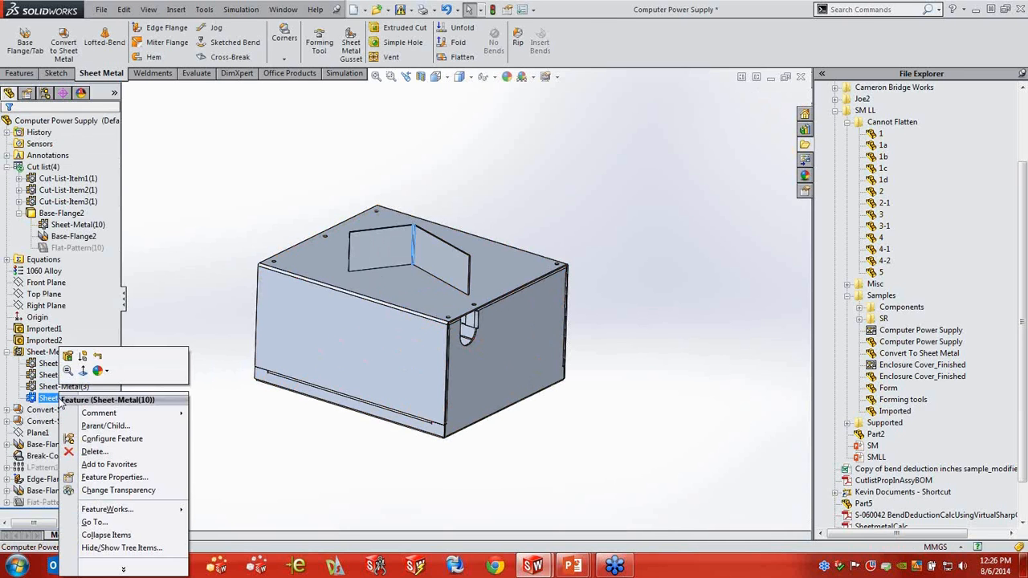
click(69, 356)
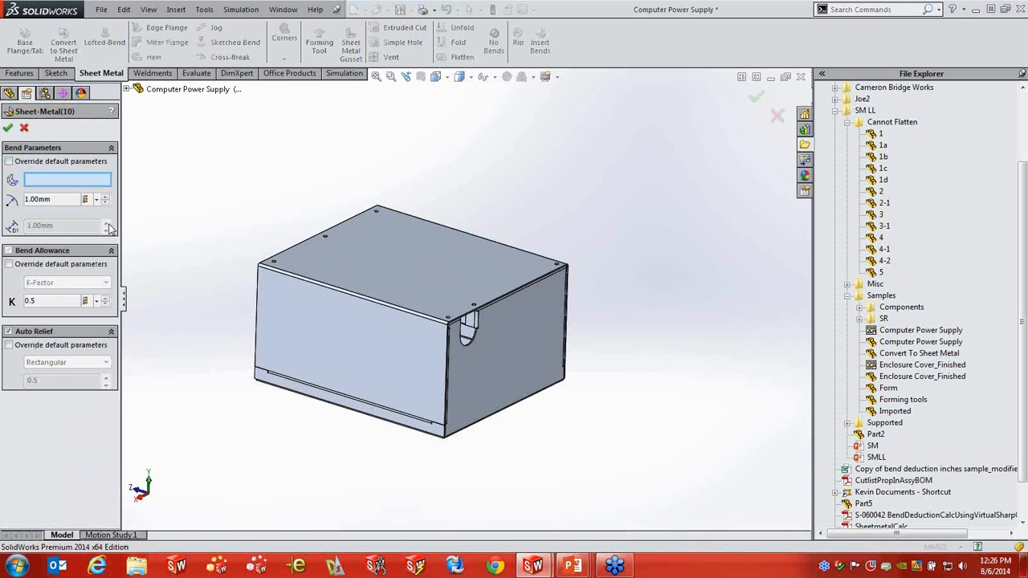
click(8, 161)
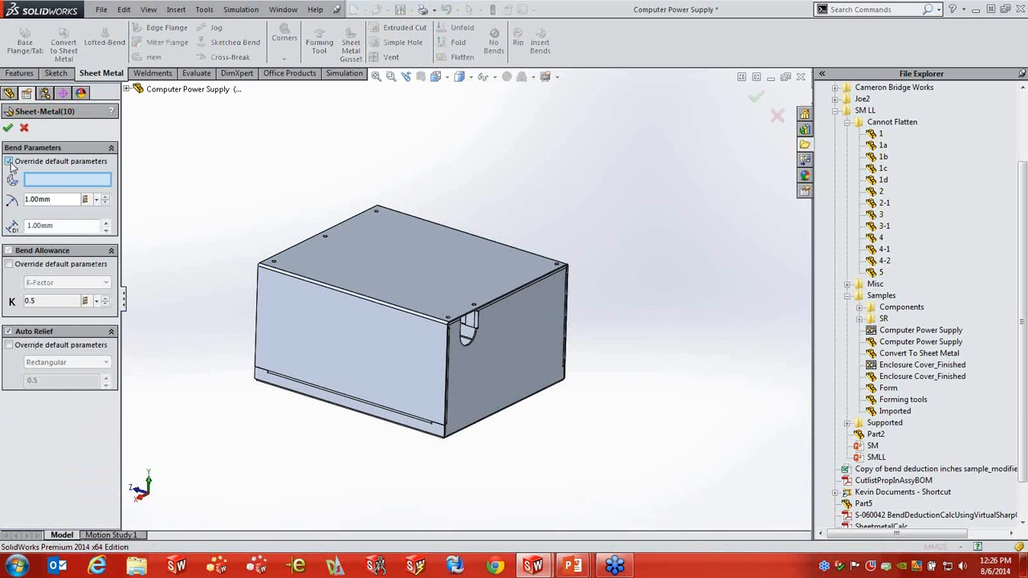
click(40, 225)
click(53, 200)
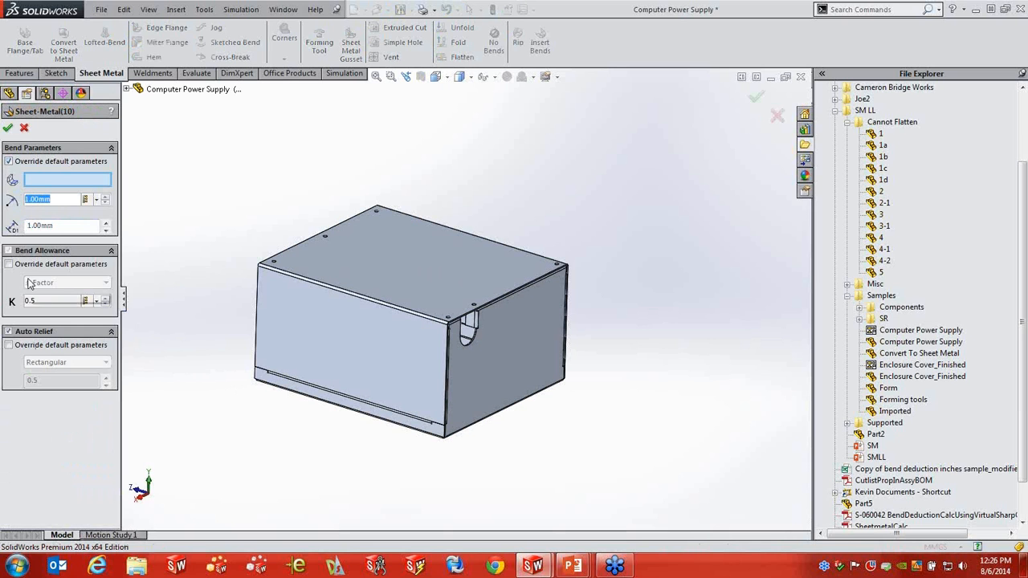
click(25, 129)
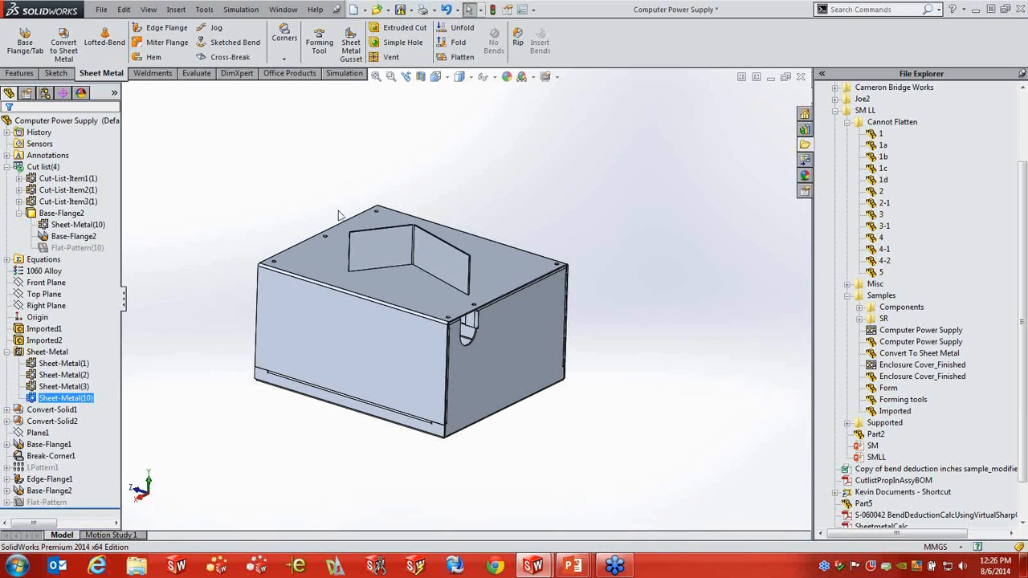
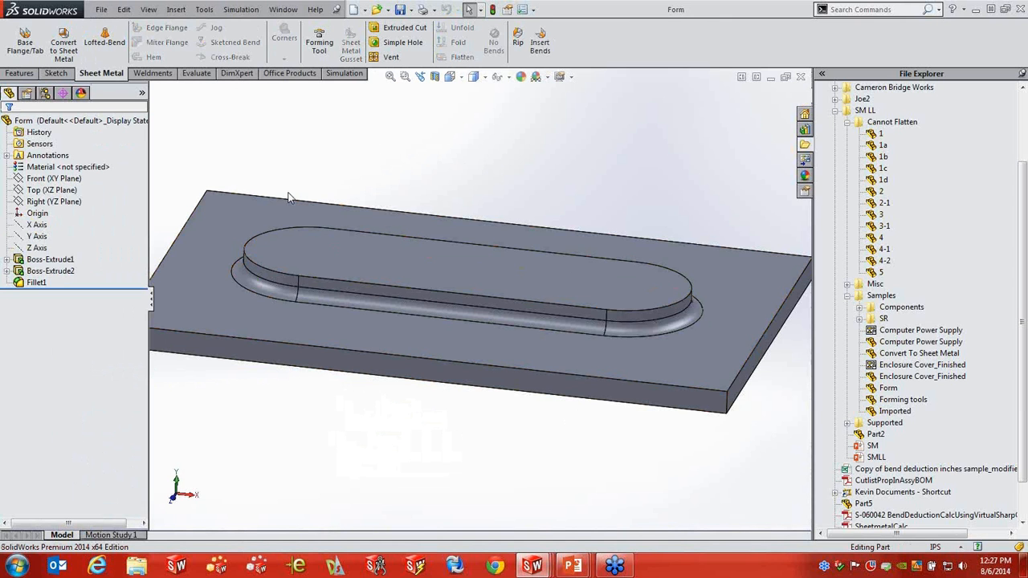
Step: Highlight the Form part's two extrusions and its fillet to examine how the shape is built, and clear the selection
click(58, 261)
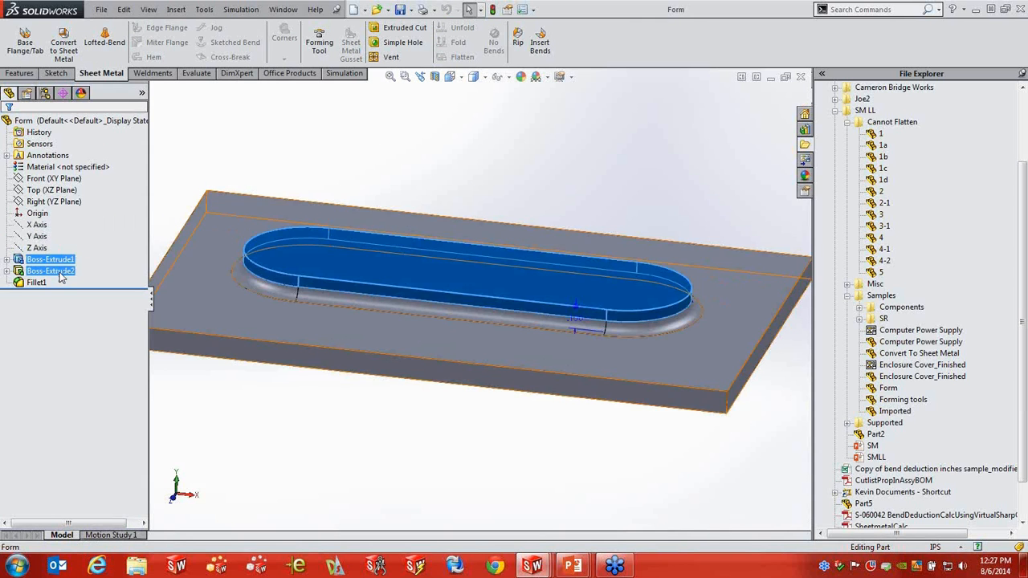
click(50, 270)
click(36, 282)
click(398, 183)
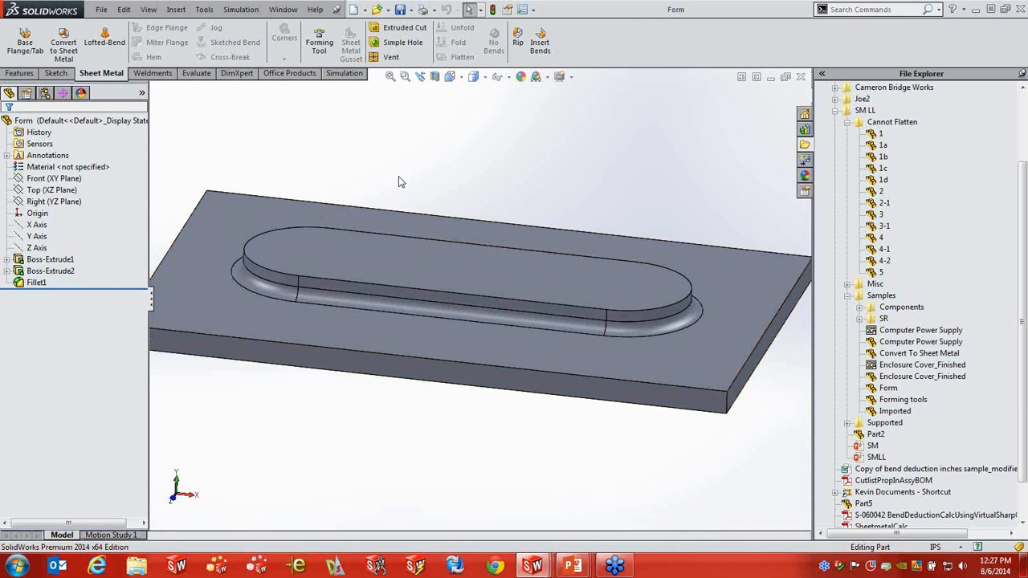
Step: Create a forming tool with the plate's upper face as stopping face and the slot-shaped boss's top face as the face to remove
click(318, 50)
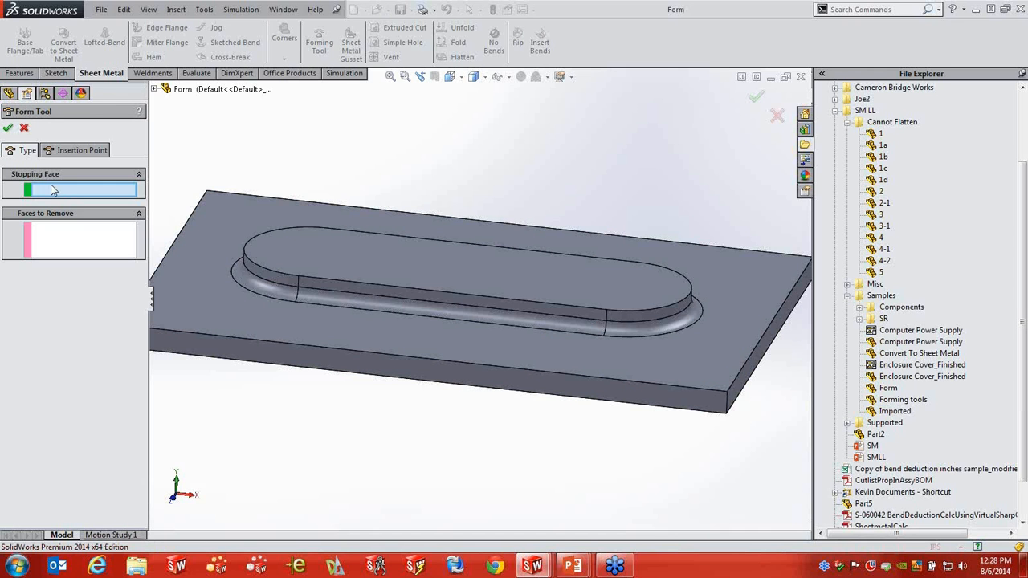
click(258, 309)
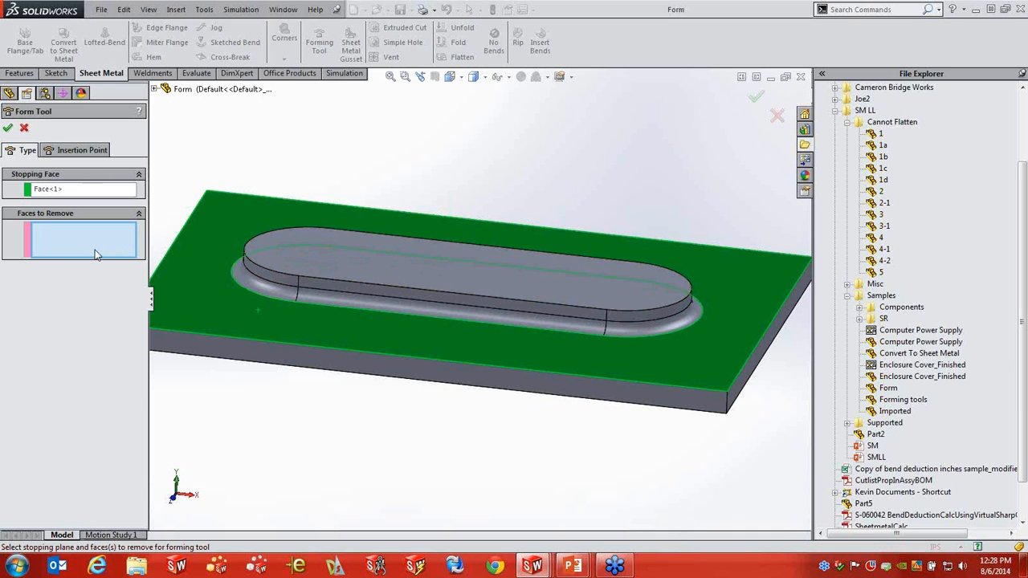
click(397, 270)
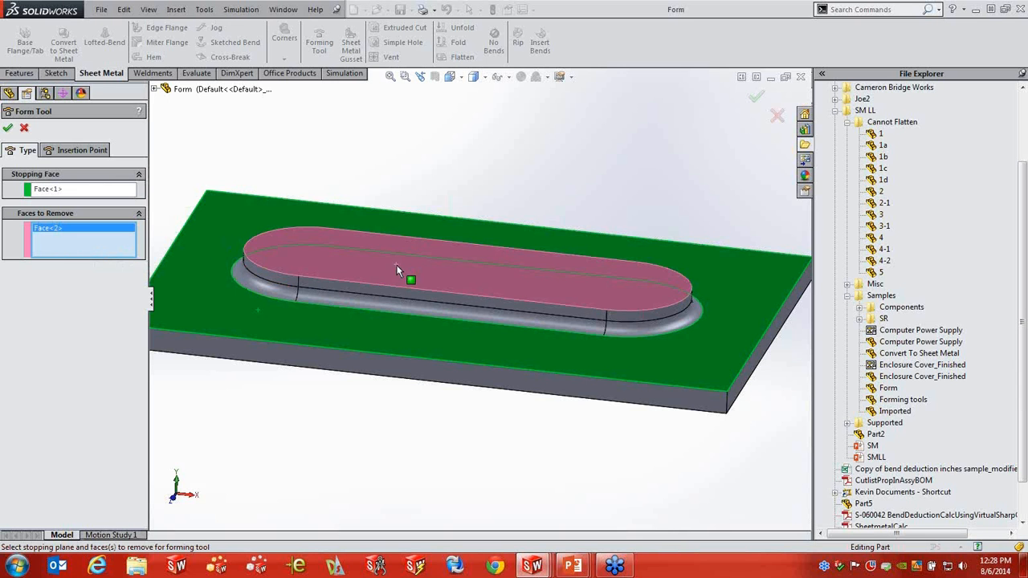
click(82, 150)
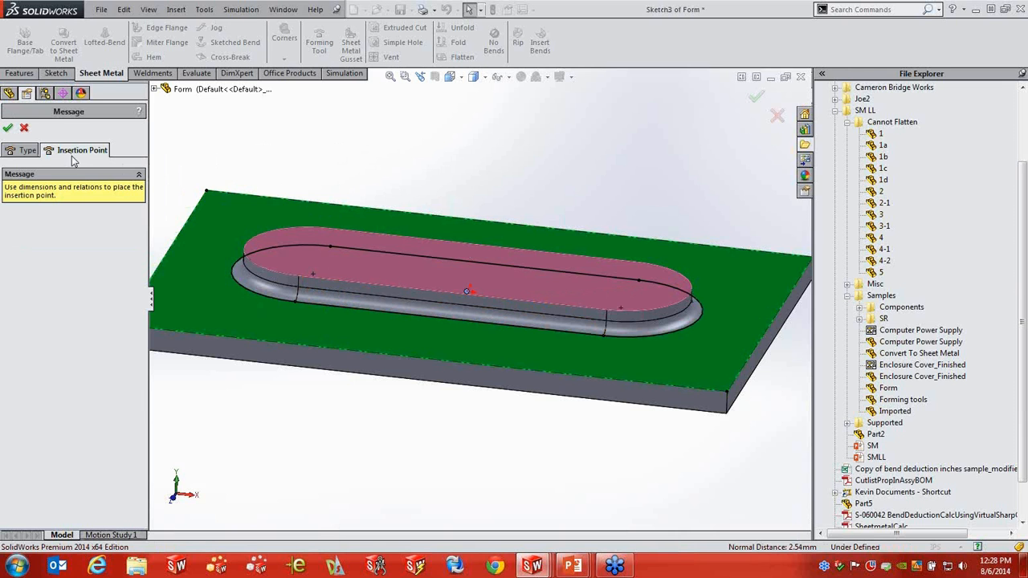
middle_drag(393, 177, 402, 227)
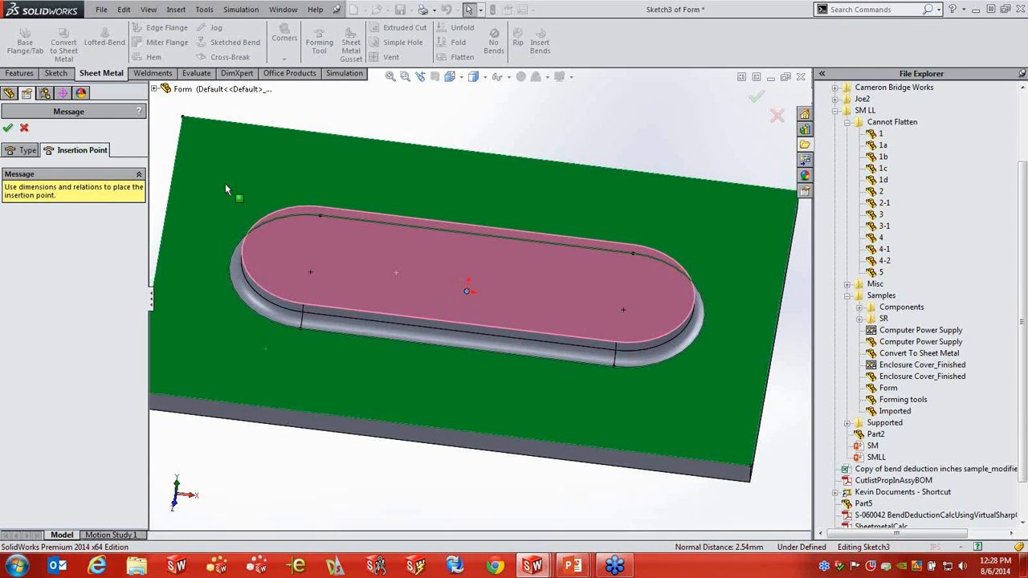
click(8, 127)
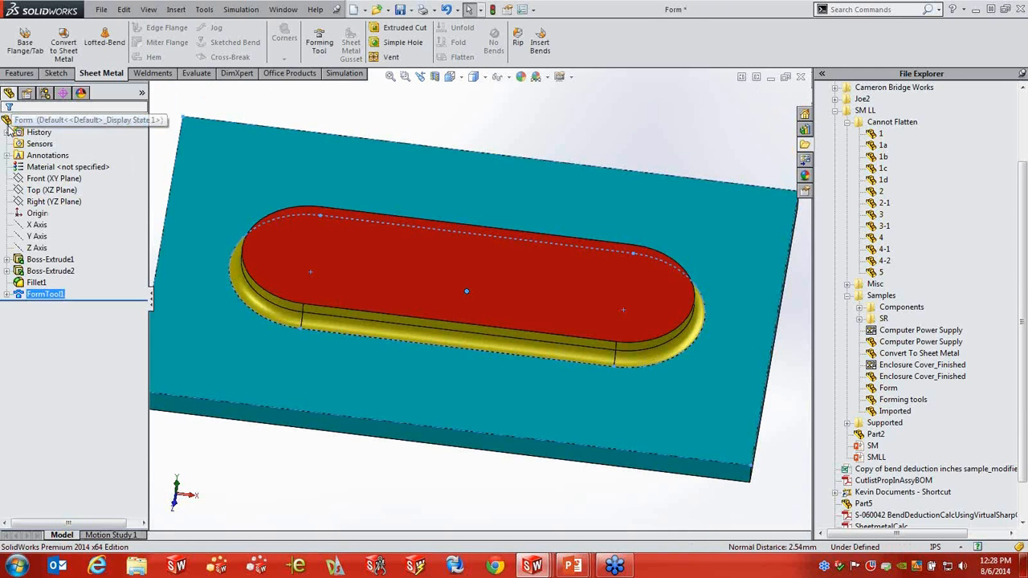
click(44, 295)
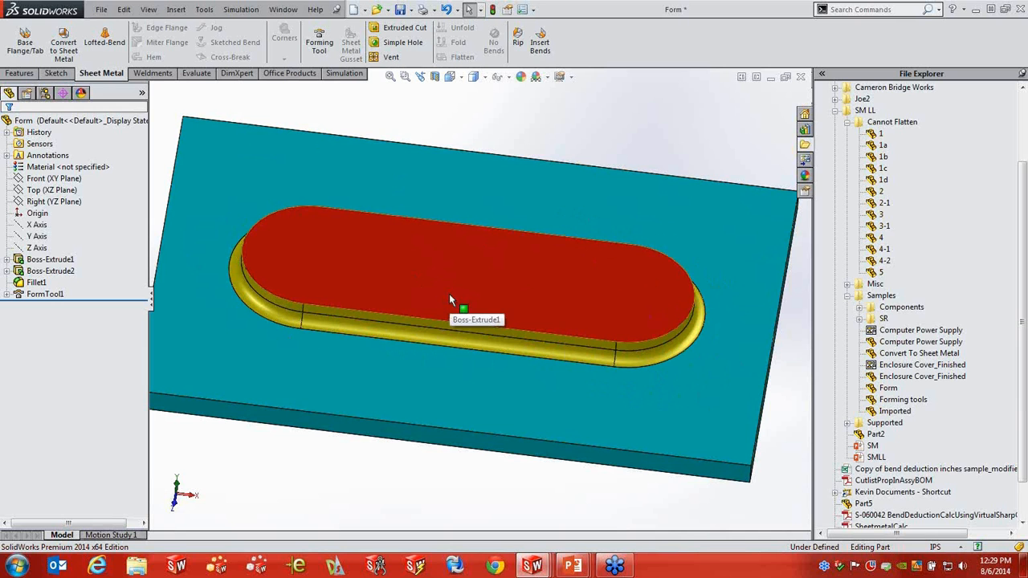
Step: Add the whole Form part to the design library's Forming Tools folder under the file name Form
click(804, 130)
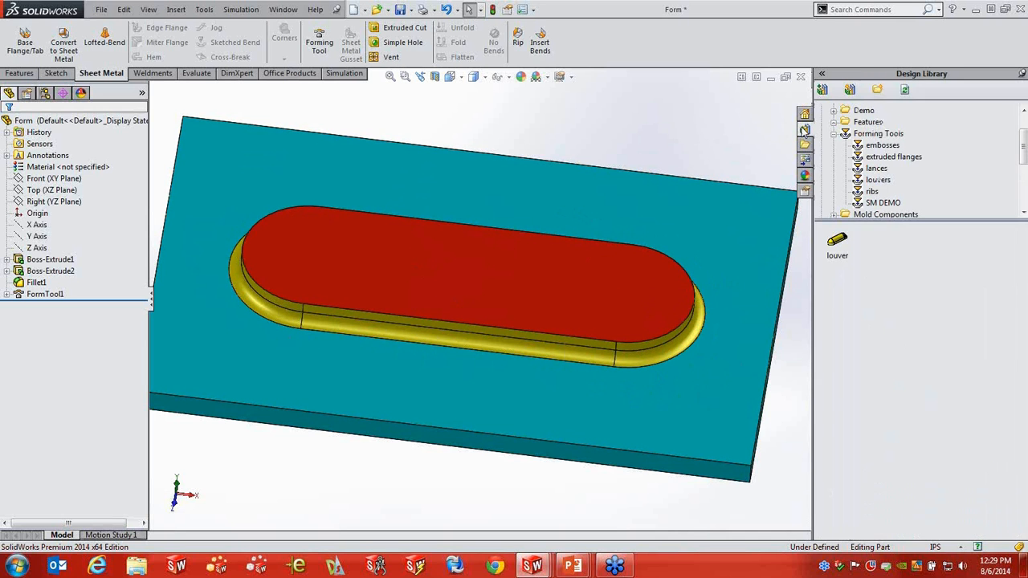
click(879, 135)
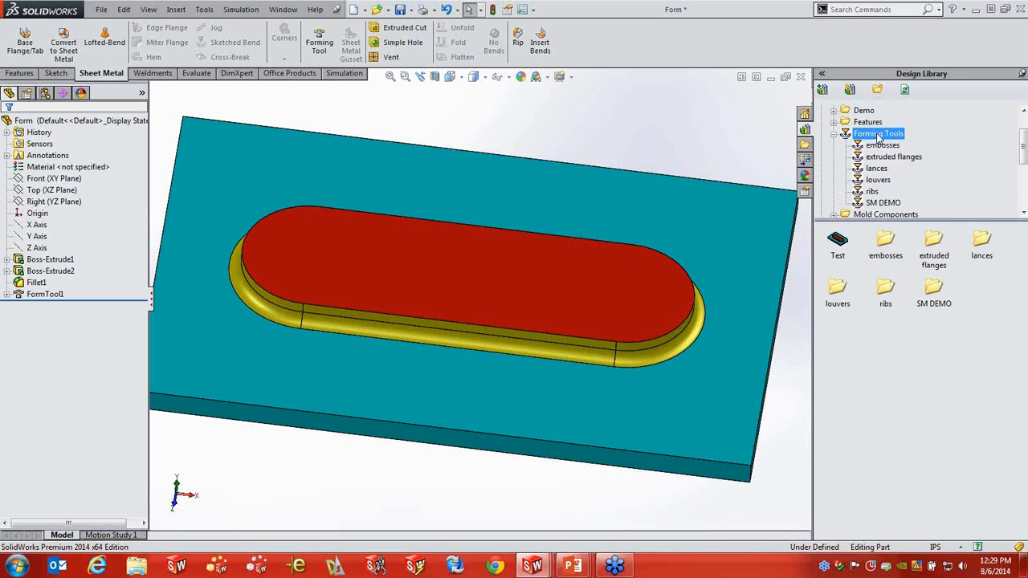
click(824, 91)
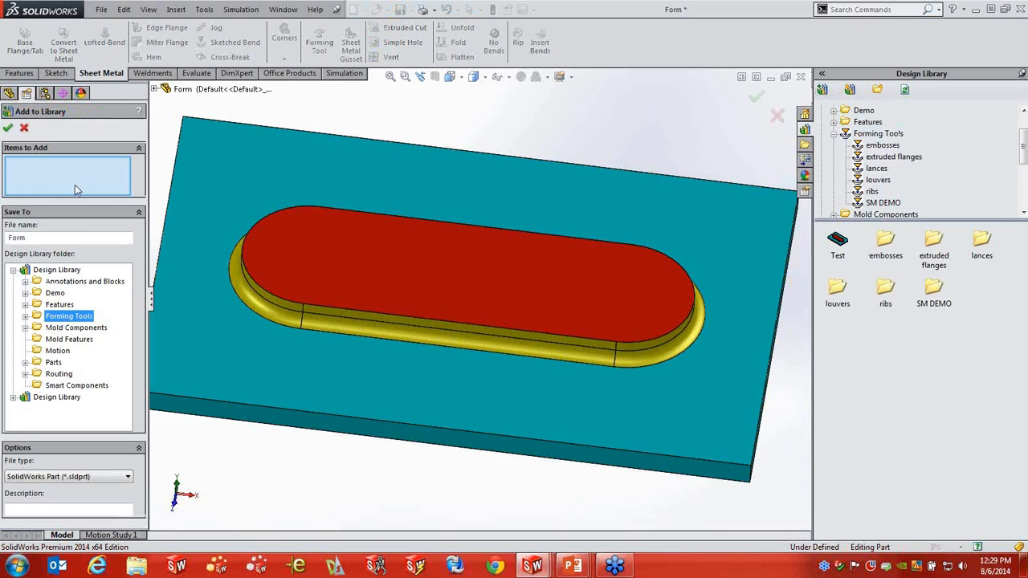
click(199, 92)
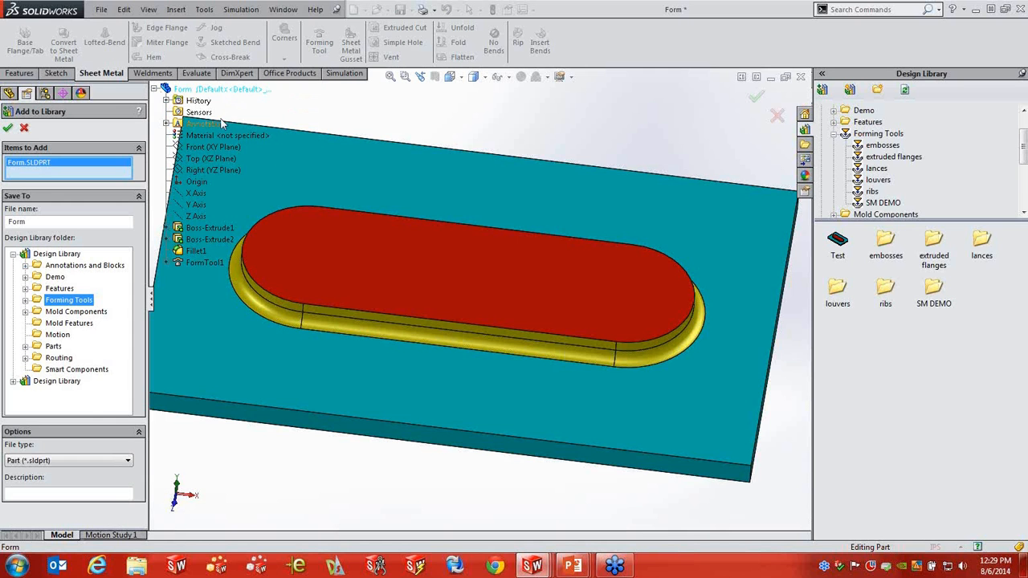
click(7, 128)
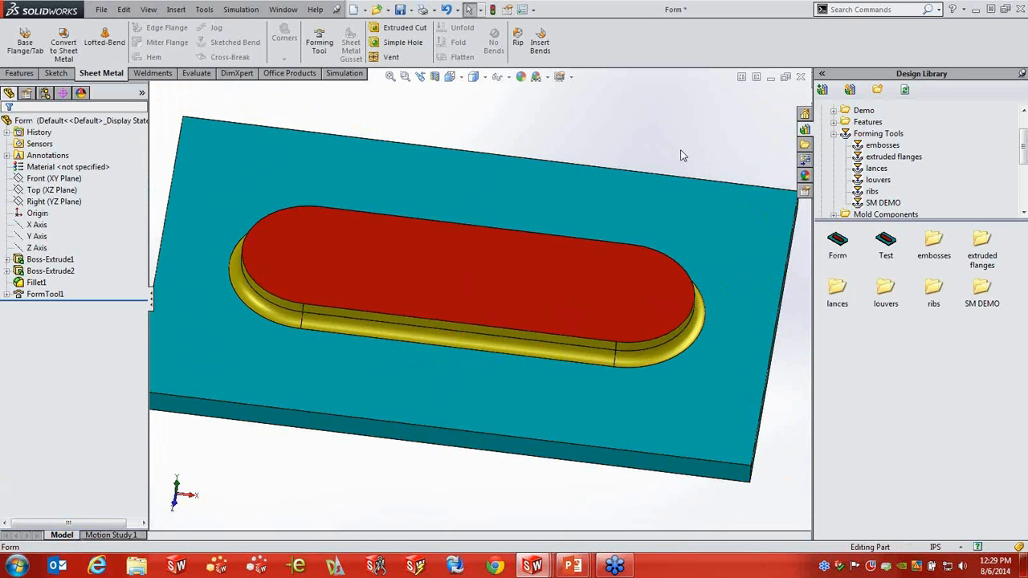
Step: Open the recently used sheet metal part named Forming tools
scroll(623, 237, up, 3)
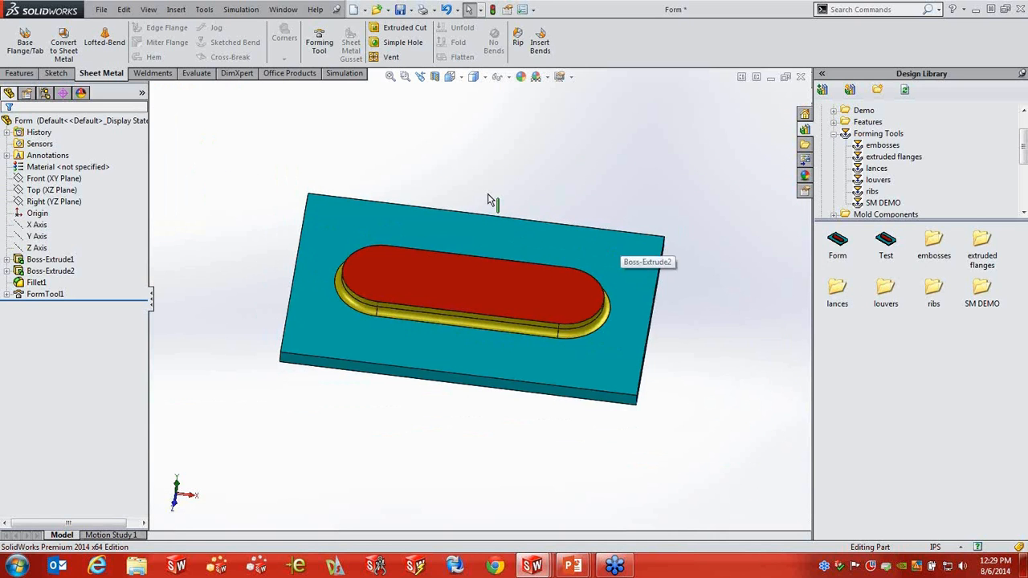
click(278, 10)
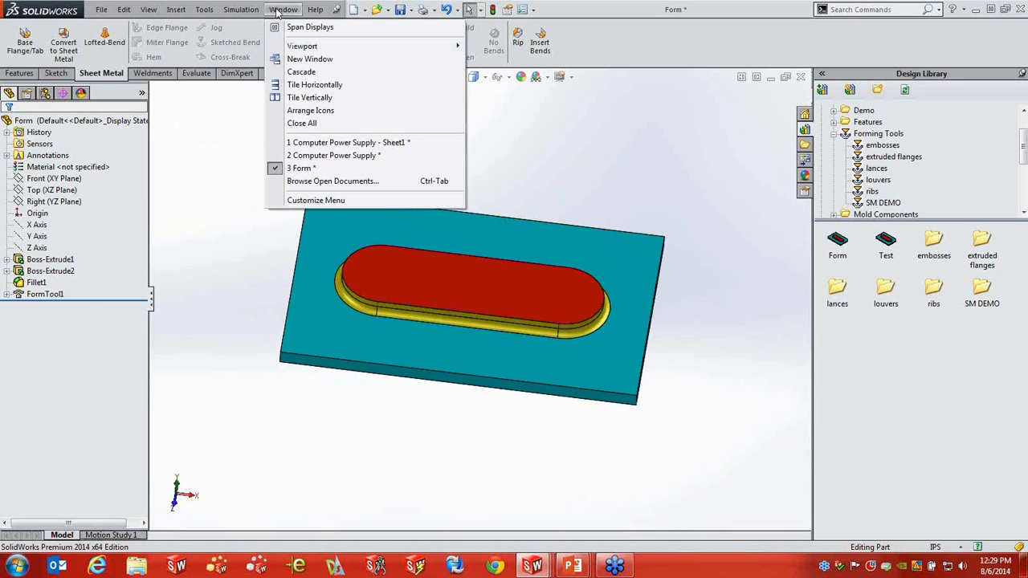
mouse_move(101, 9)
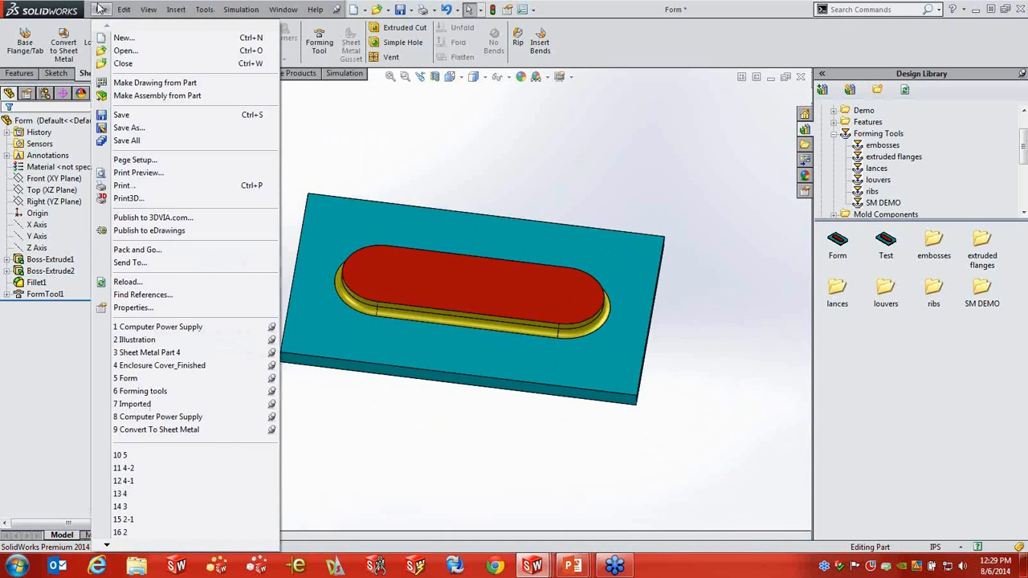
click(144, 391)
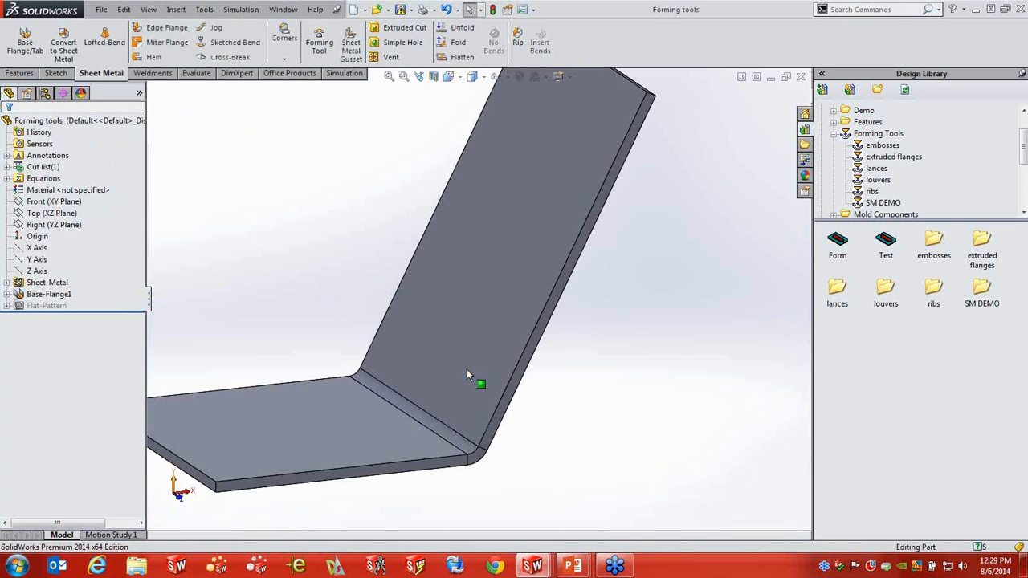
Step: Try to place the Form forming tool from the design library on the part's inclined flange
click(837, 241)
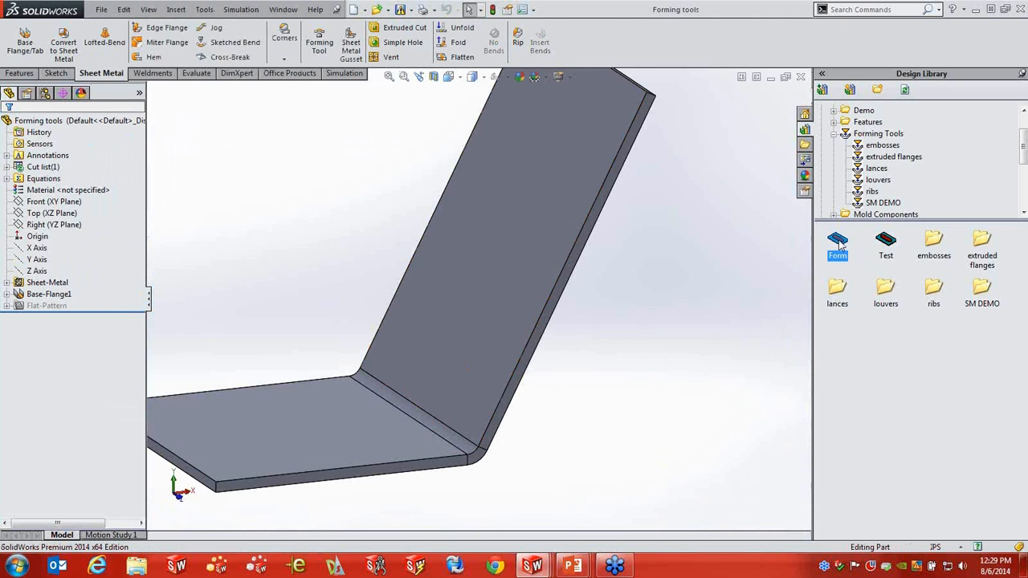
drag(839, 243, 498, 252)
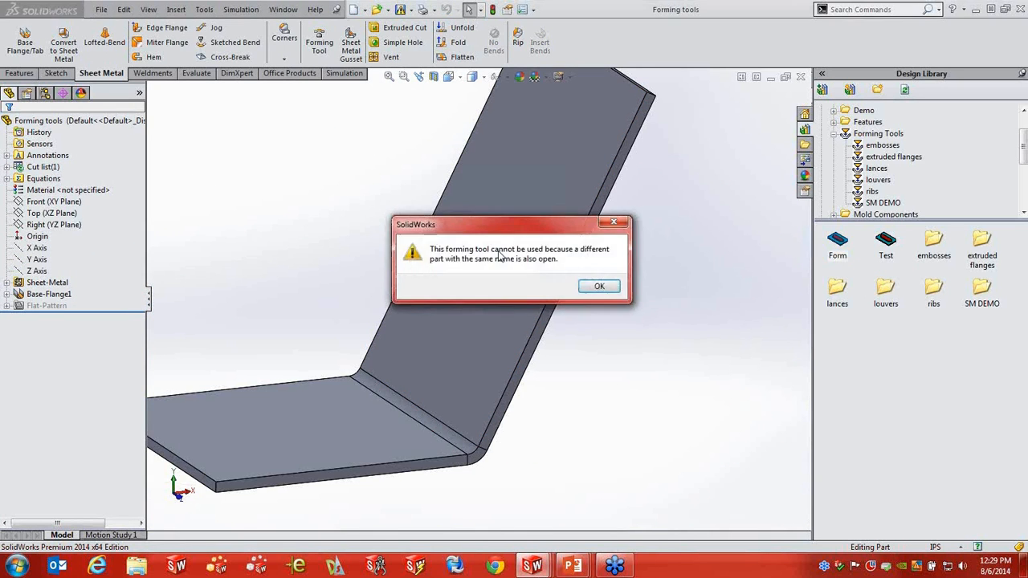
click(599, 287)
Step: Bring up the open Form part's window and close it without saving its changes
click(757, 77)
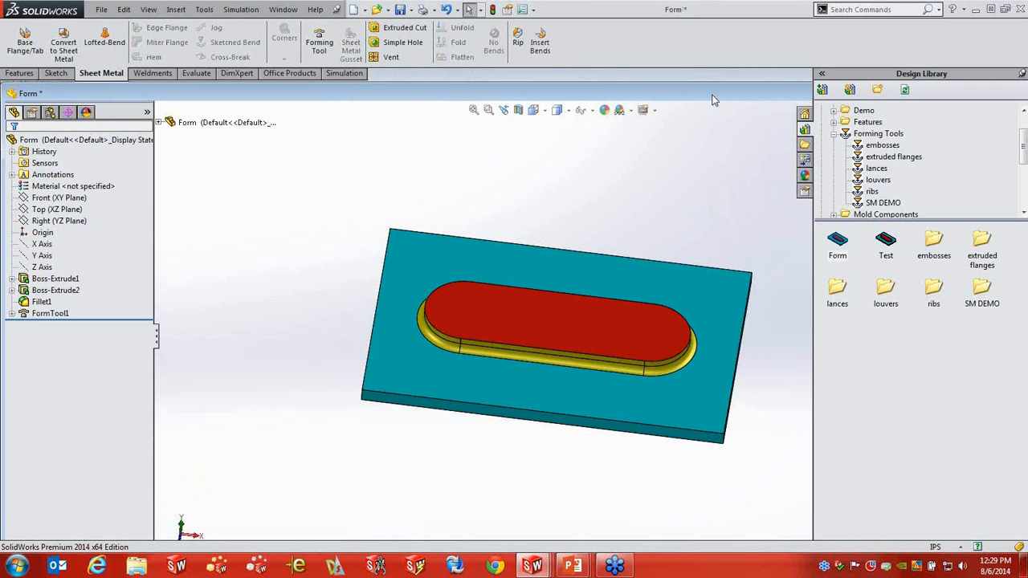
drag(711, 95, 579, 109)
drag(682, 116, 681, 115)
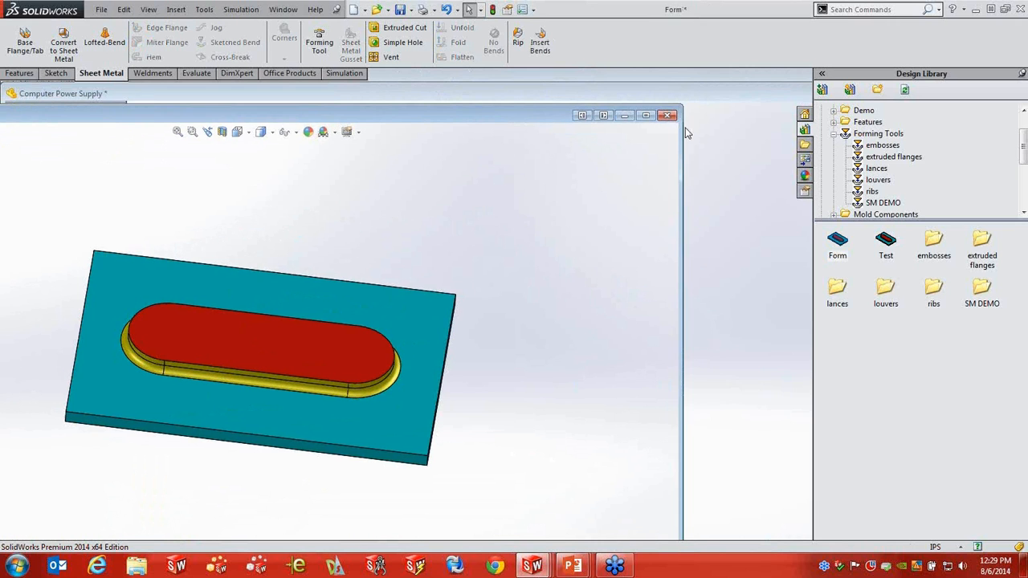
click(668, 115)
click(482, 297)
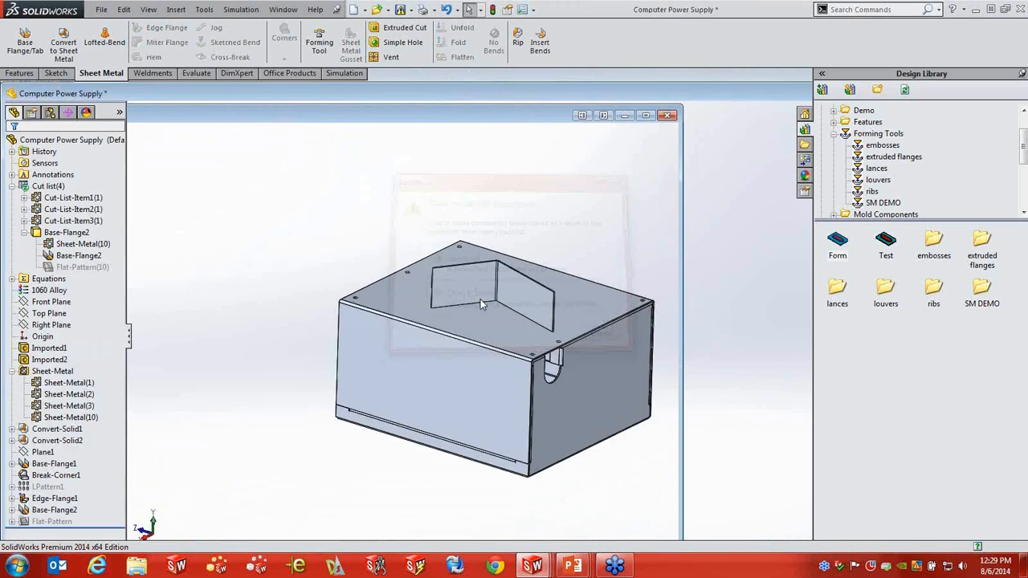
Step: Minimize the Computer Power Supply part, close its drawing, and maximize the Forming tools part
click(752, 94)
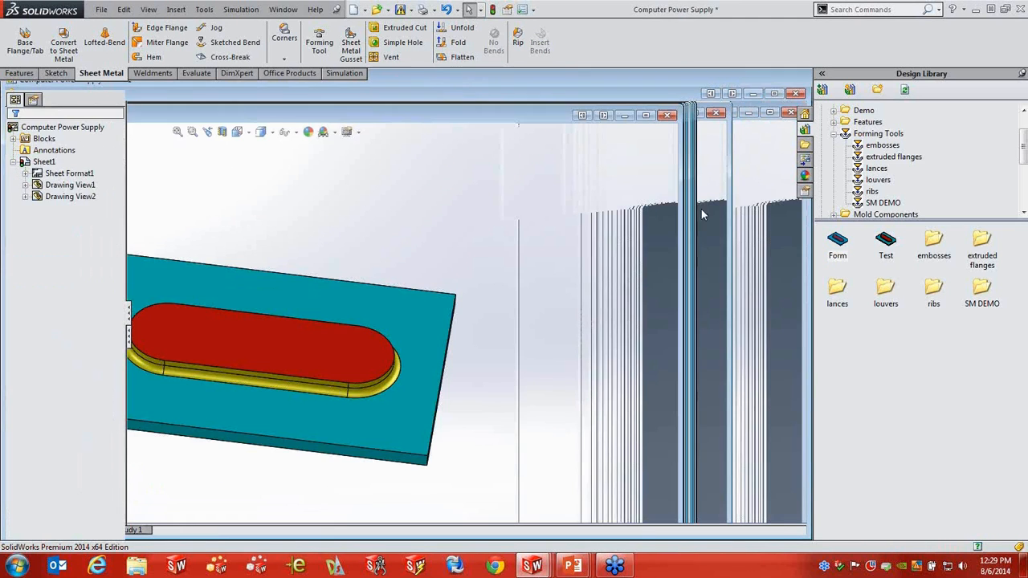
click(663, 135)
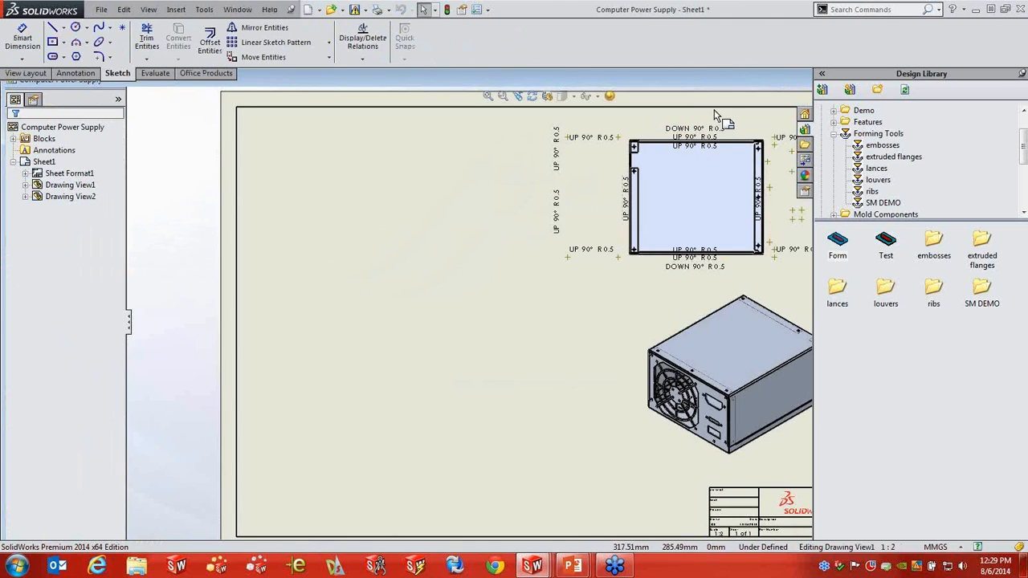
drag(704, 80, 424, 133)
click(682, 132)
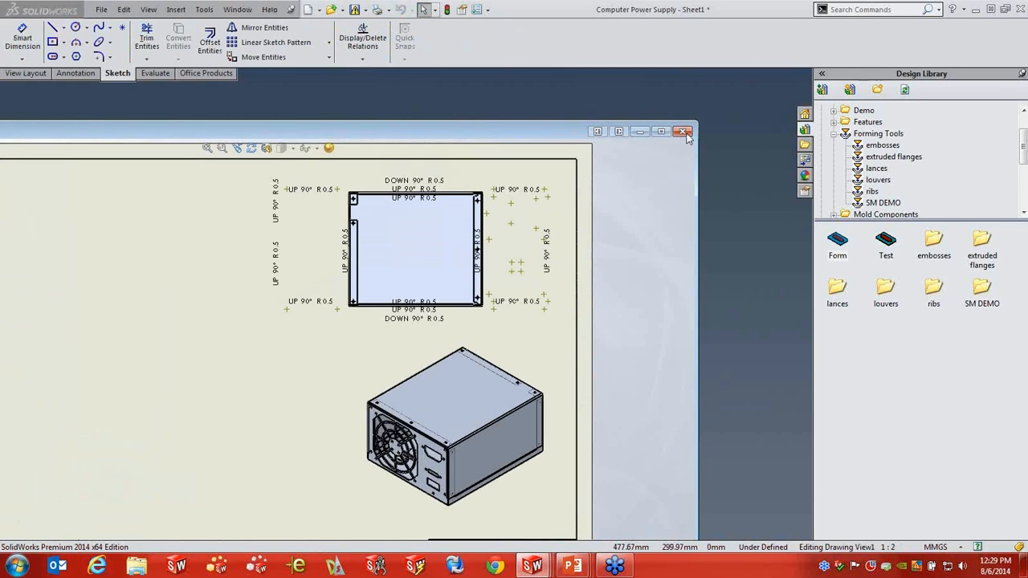
click(270, 205)
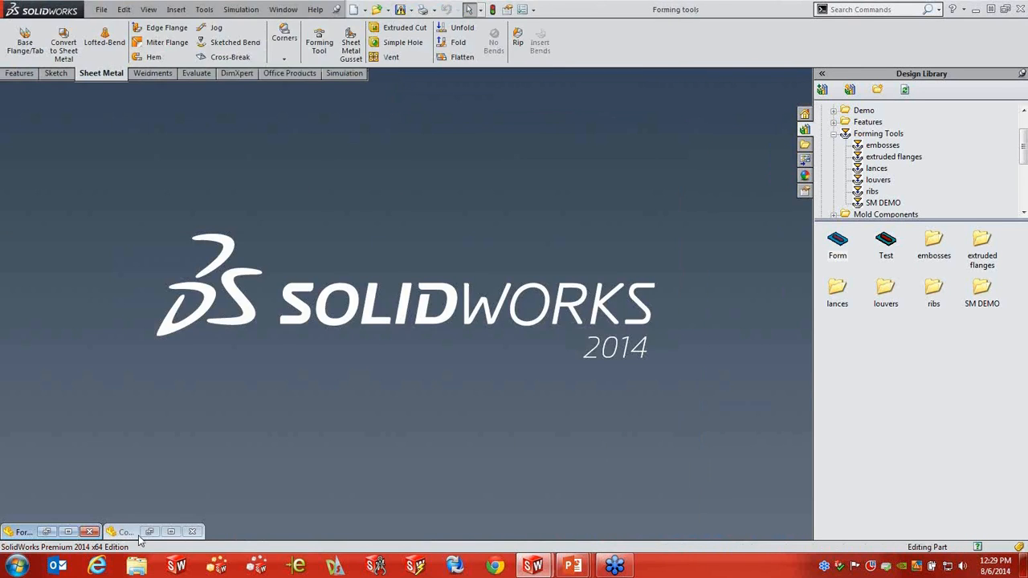
click(70, 531)
Step: Place the Form forming tool from the design library on the inclined flange's face, adjusting its orientation, and accept the form tool feature
drag(838, 241, 503, 235)
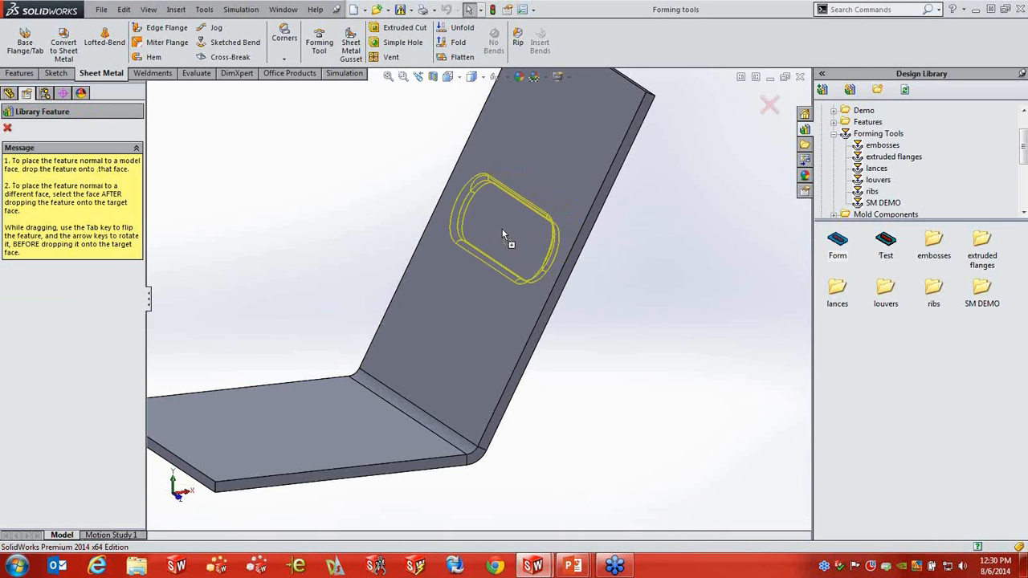
key(Right)
key(Right)
key(Right)
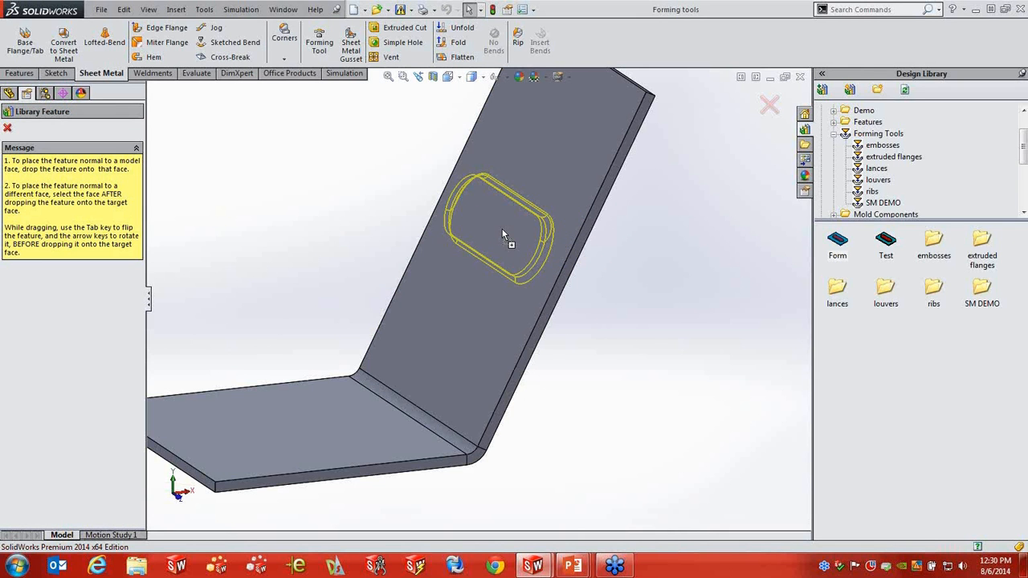
drag(503, 234, 502, 231)
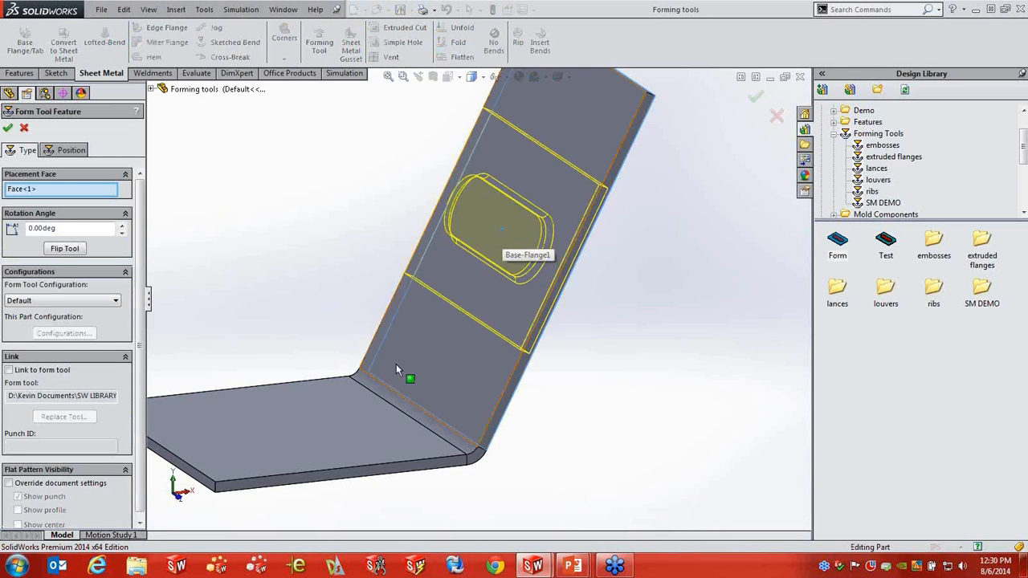
middle_drag(409, 373, 416, 294)
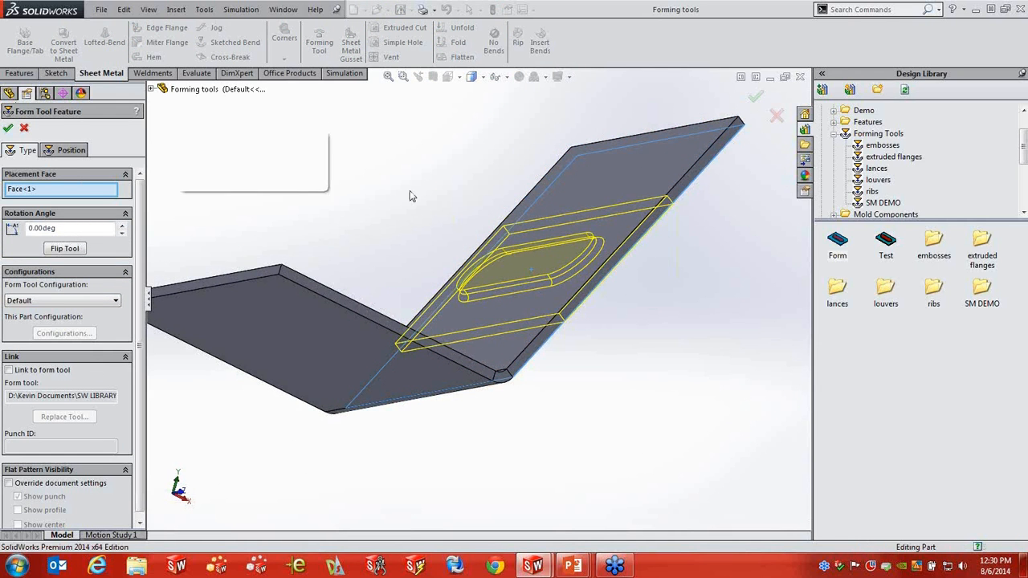
key(Return)
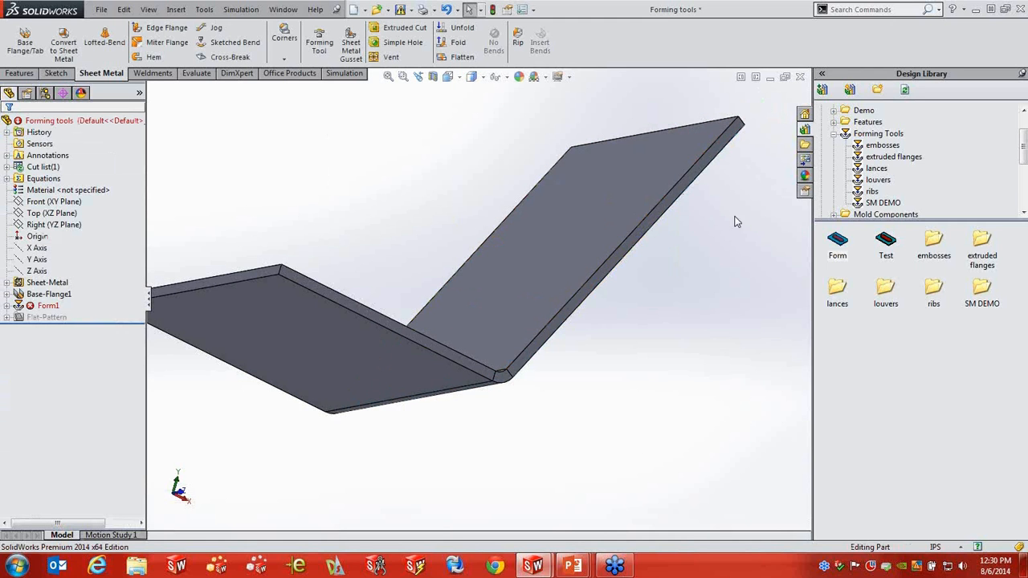
Step: Open the library's Form tool and check its minimum radius of curvature
right_click(838, 244)
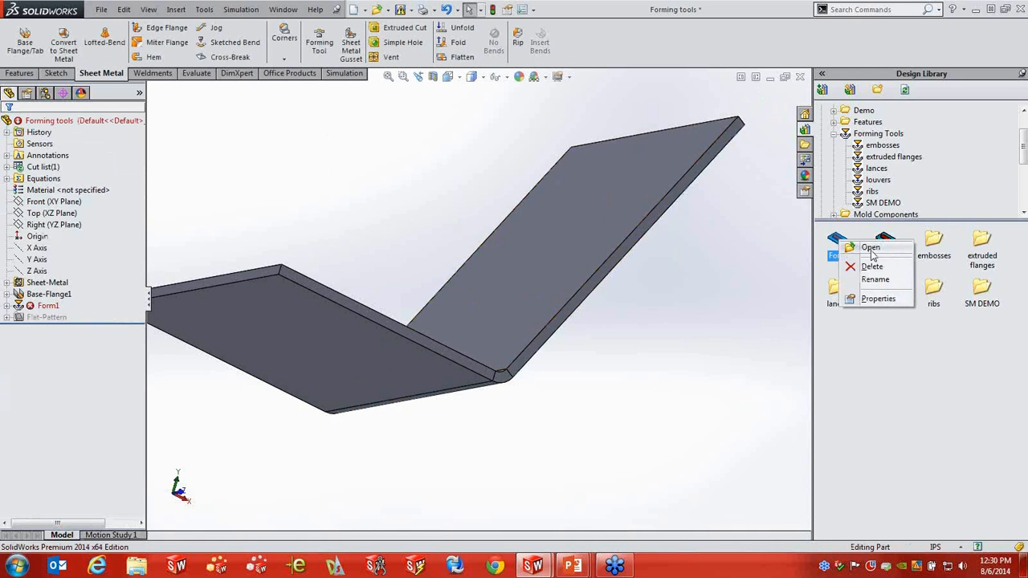
click(869, 249)
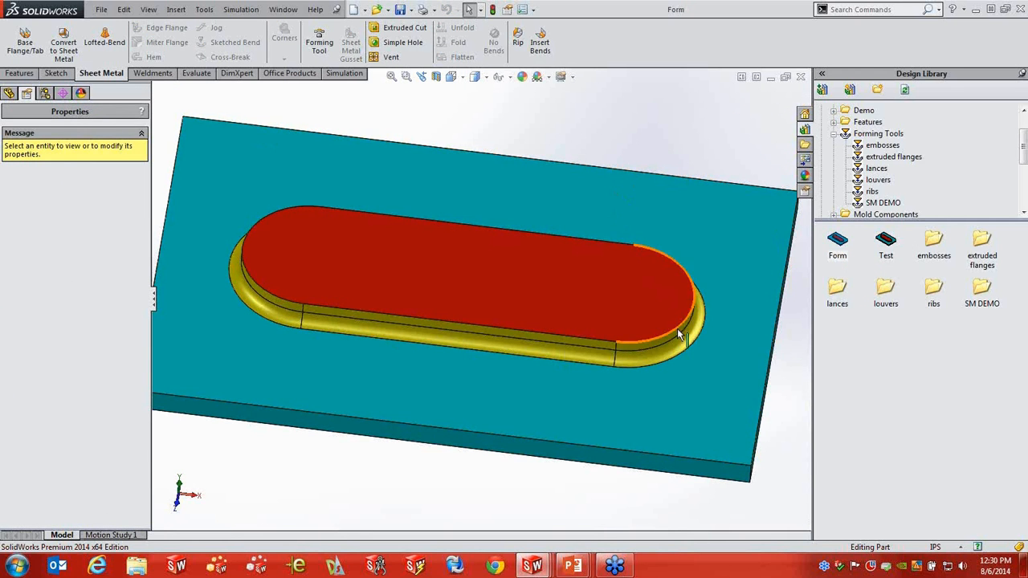
middle_drag(679, 336, 656, 315)
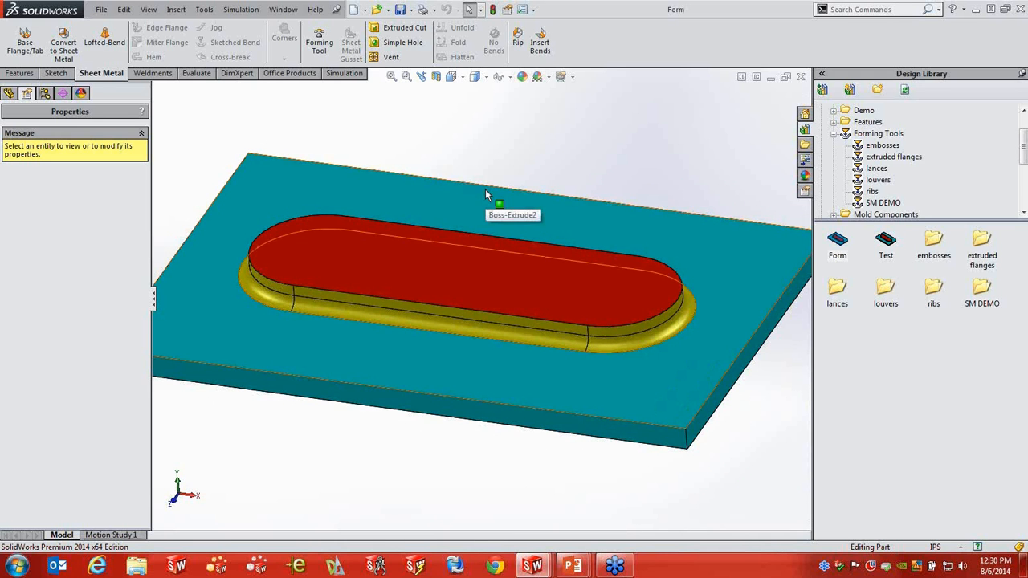
click(204, 10)
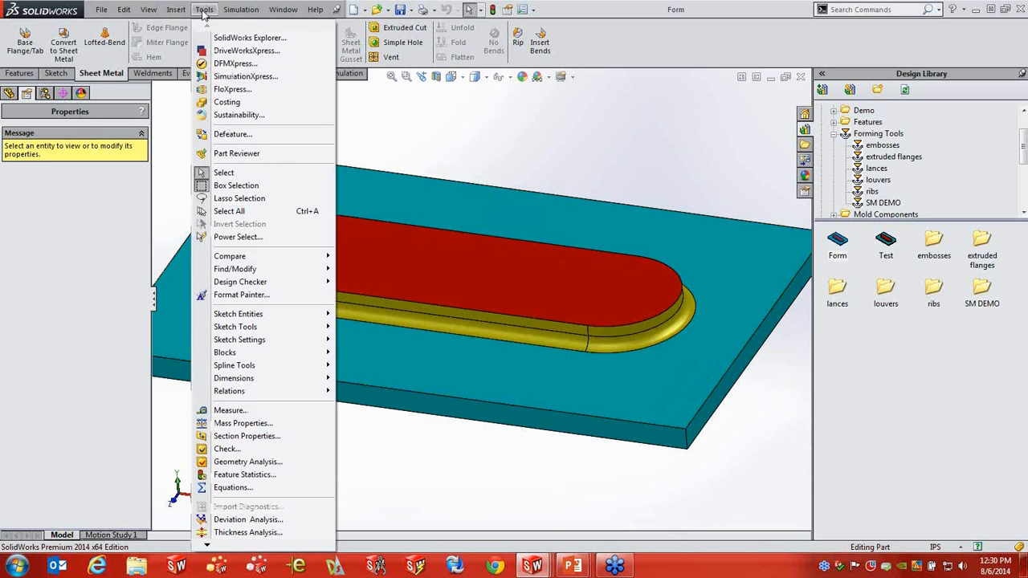
click(226, 450)
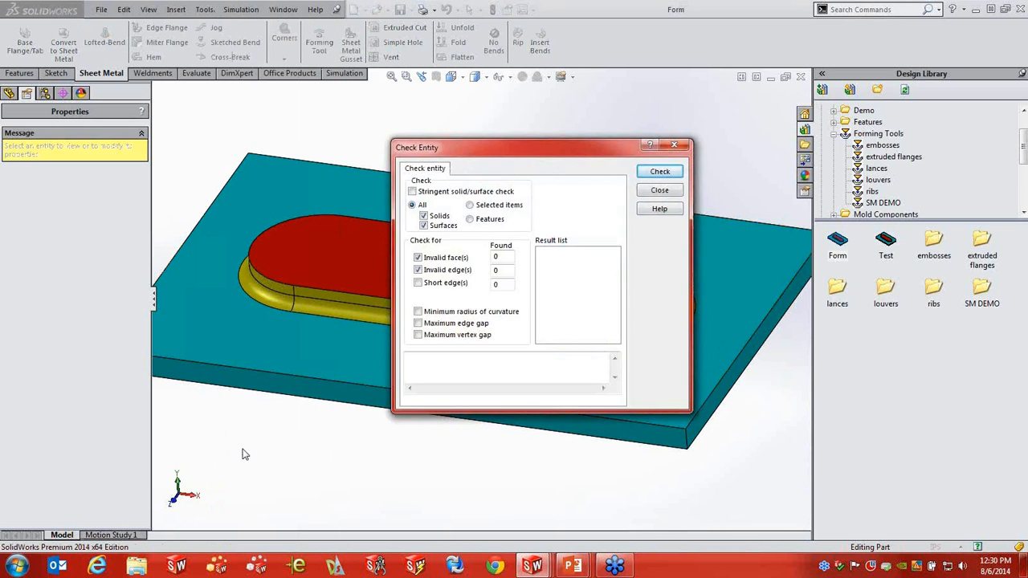
click(418, 311)
click(668, 172)
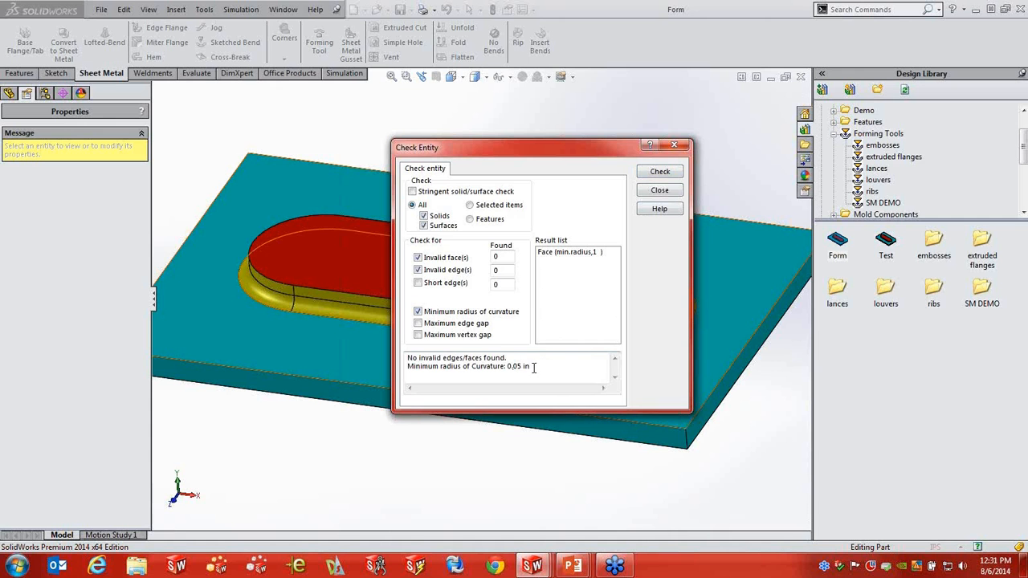
drag(533, 367, 505, 367)
click(671, 190)
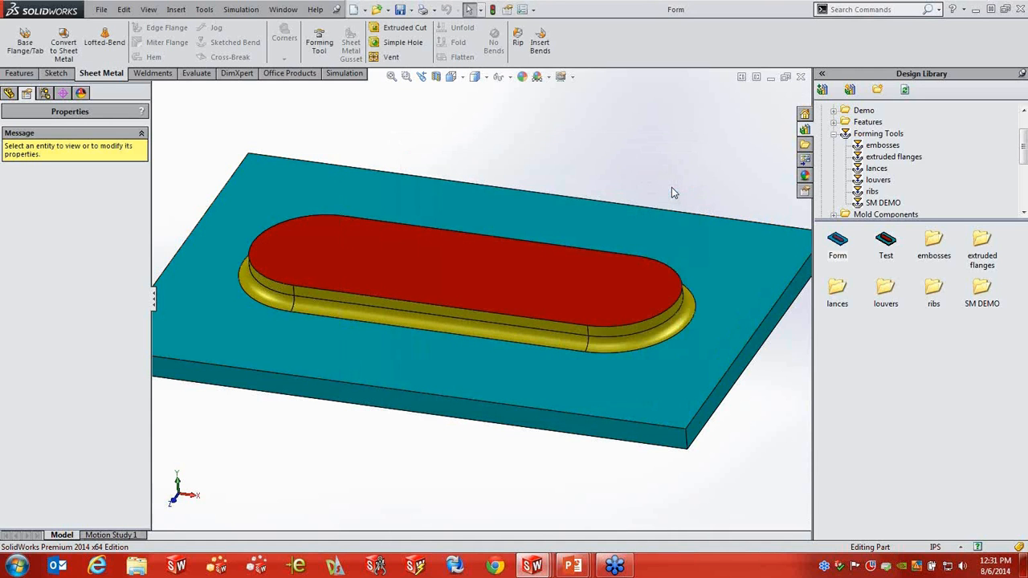
Step: Return to the Forming tools part and set its sheet metal thickness to 0.04 in
click(282, 9)
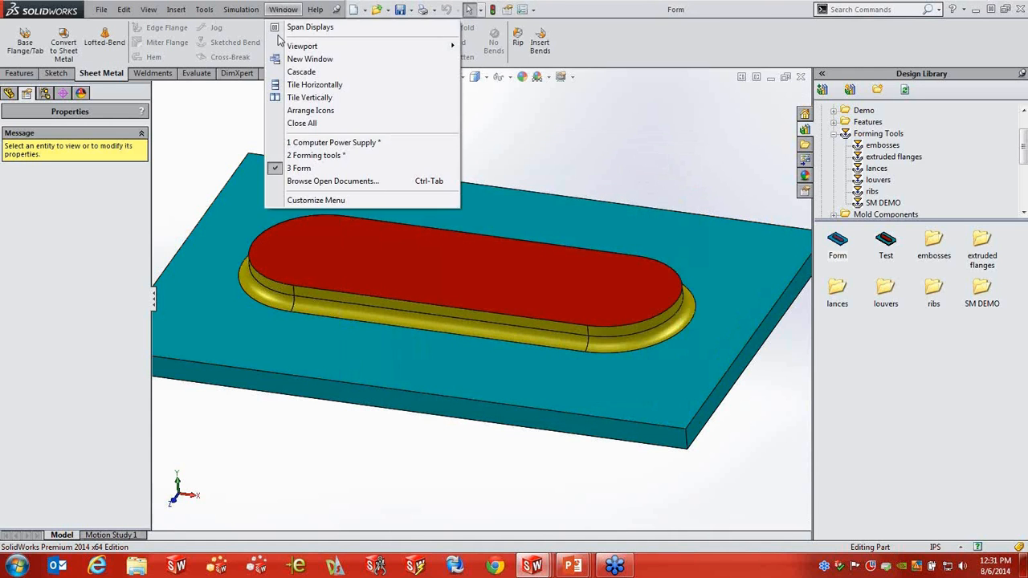
click(325, 156)
click(49, 283)
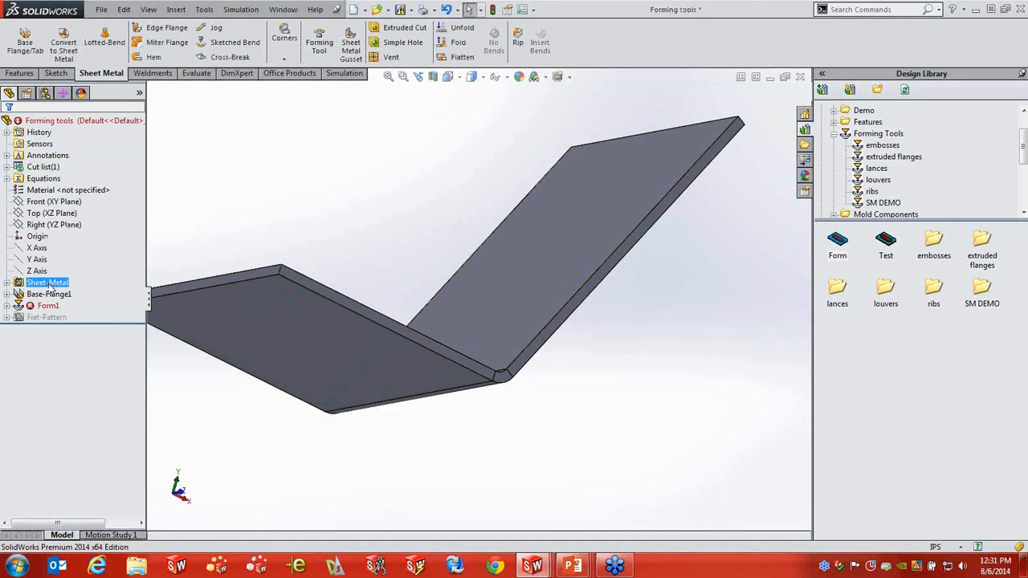
right_click(53, 286)
click(60, 256)
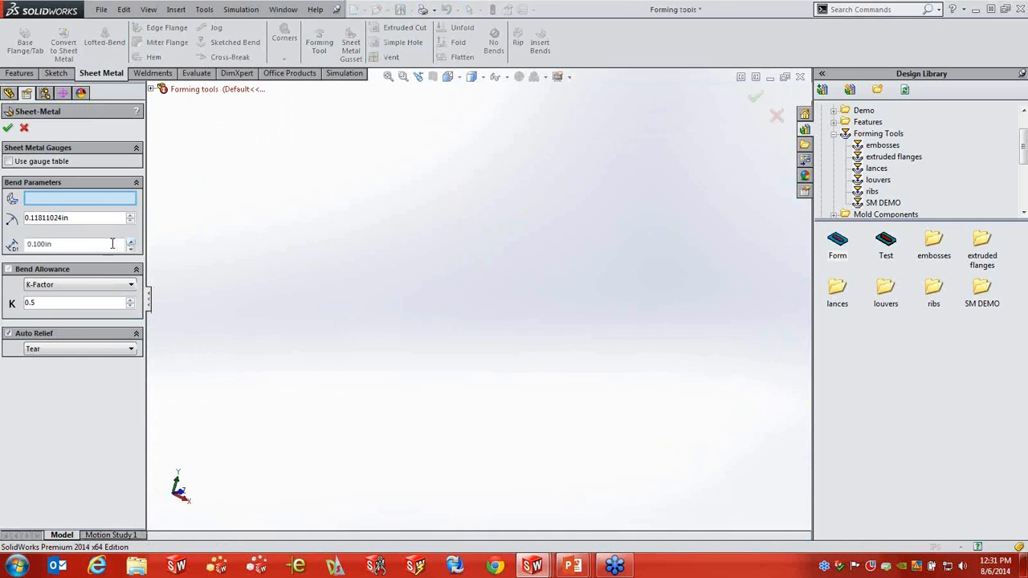
drag(81, 243, 4, 250)
text(.04)
click(8, 127)
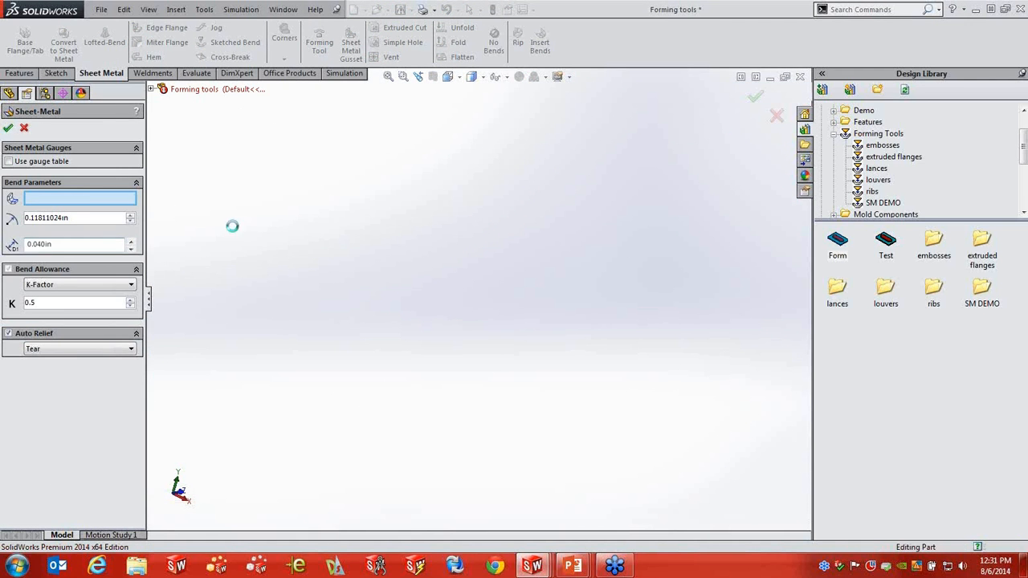
middle_drag(481, 298, 502, 330)
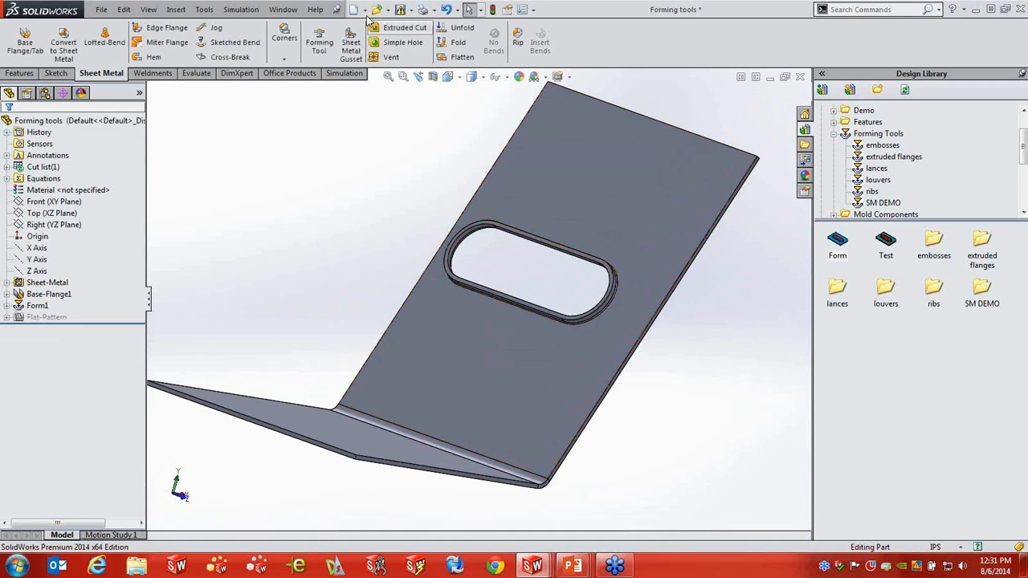
Step: Return to the Form part and enlarge the fillet around the raised form's base to a radius of about 0.2 in
click(283, 9)
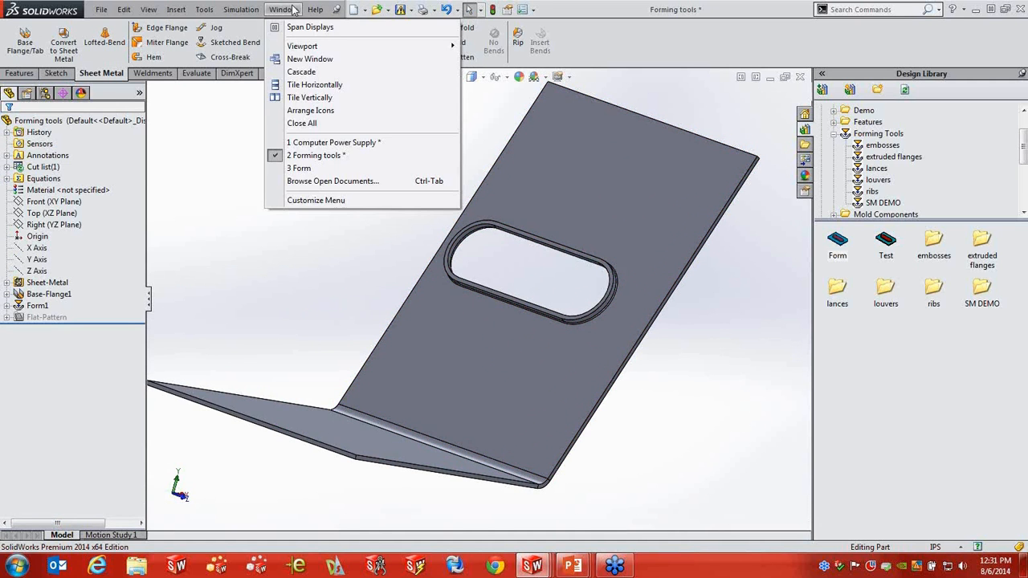
click(299, 168)
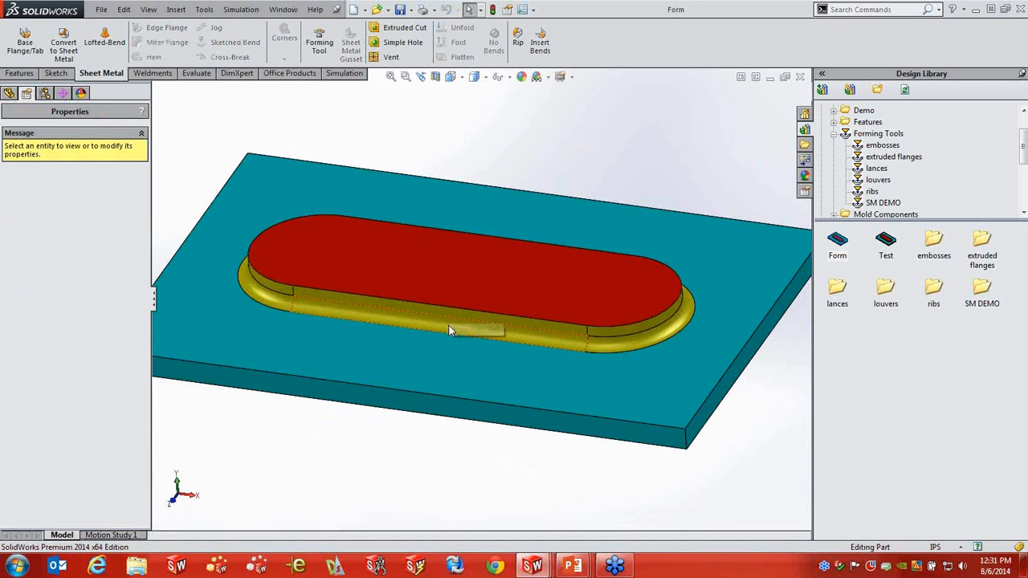
click(443, 322)
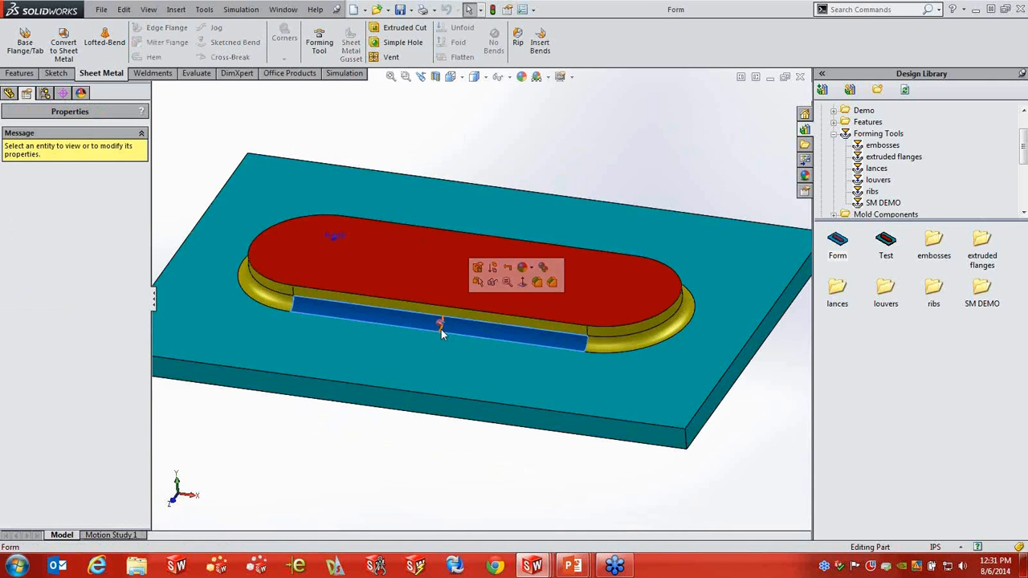
drag(442, 326, 426, 313)
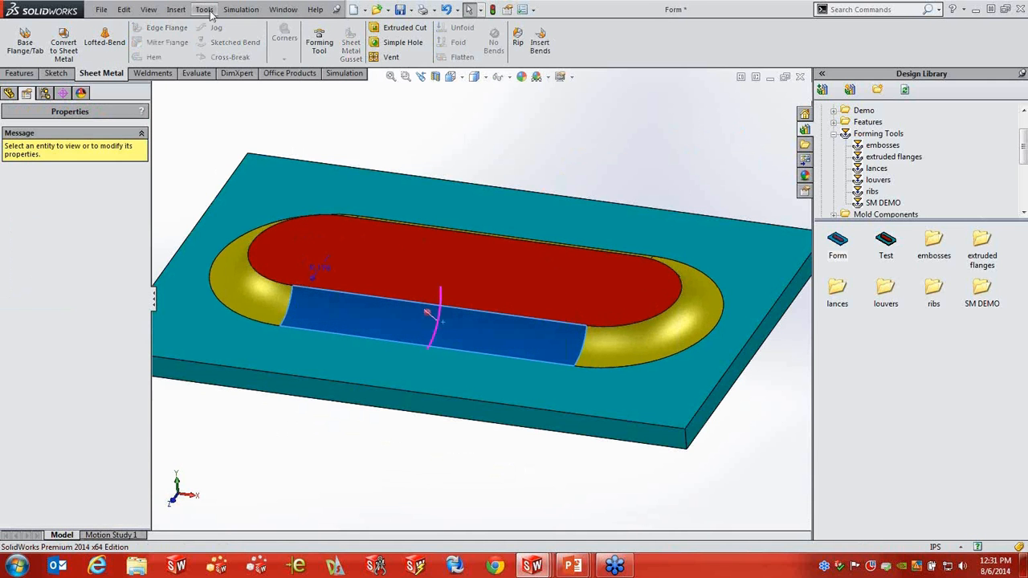
Step: Check the minimum radius of curvature of the Form part with its enlarged fillet
click(204, 9)
click(227, 449)
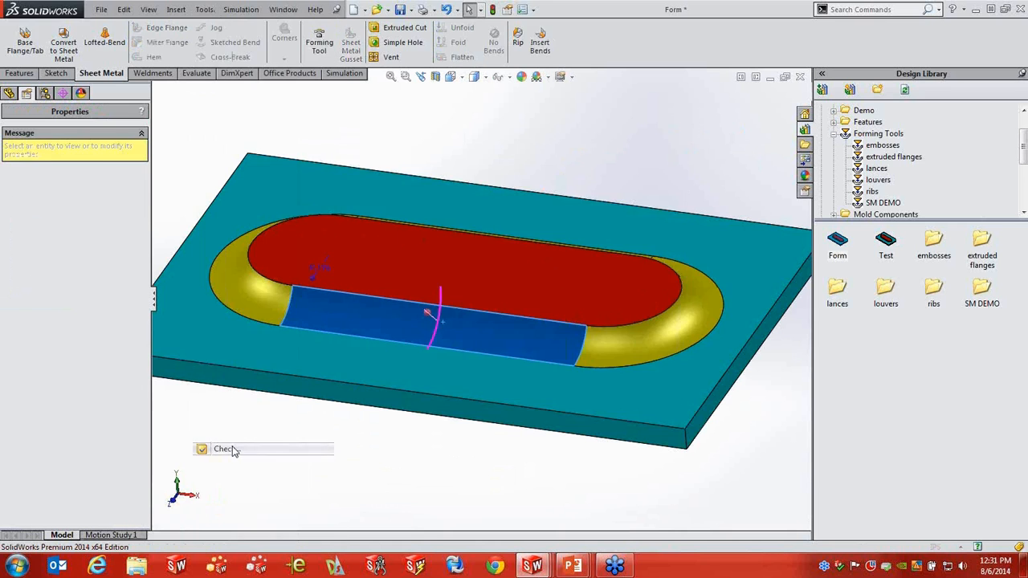
click(418, 311)
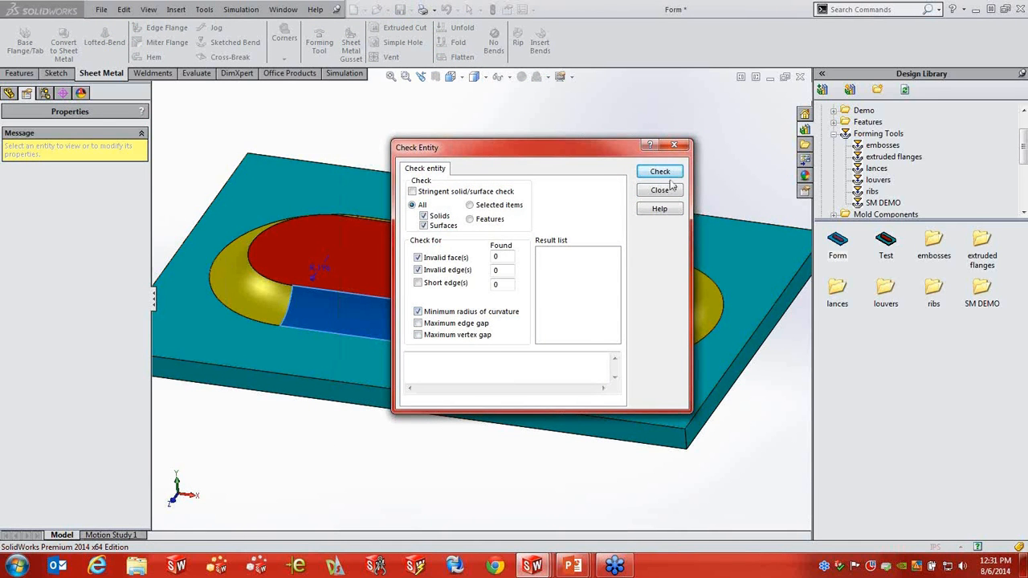
click(660, 171)
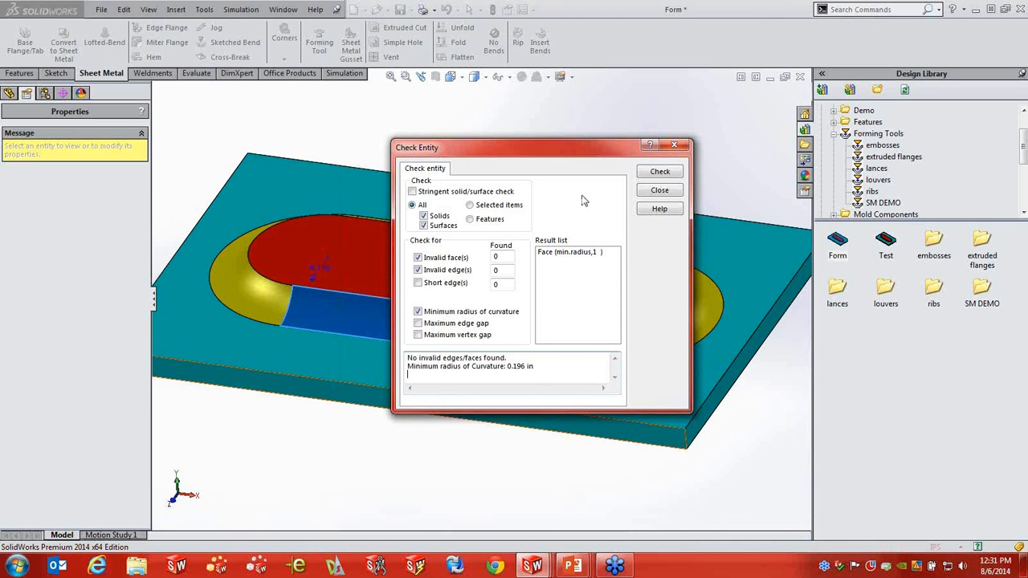
drag(575, 154, 268, 122)
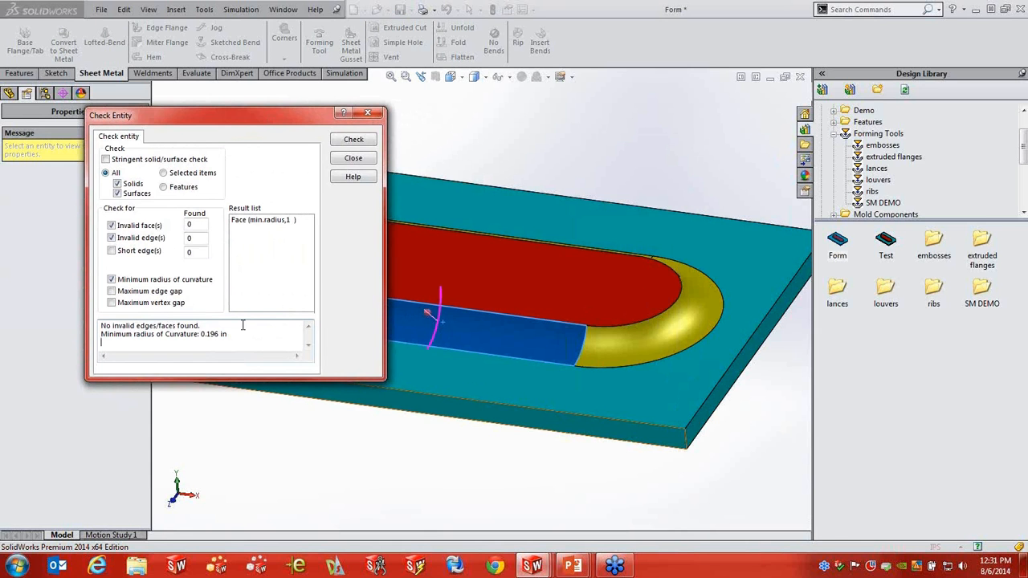
click(353, 157)
Step: Close the Form, Forming tools and Computer Power Supply parts without saving their changes
click(800, 77)
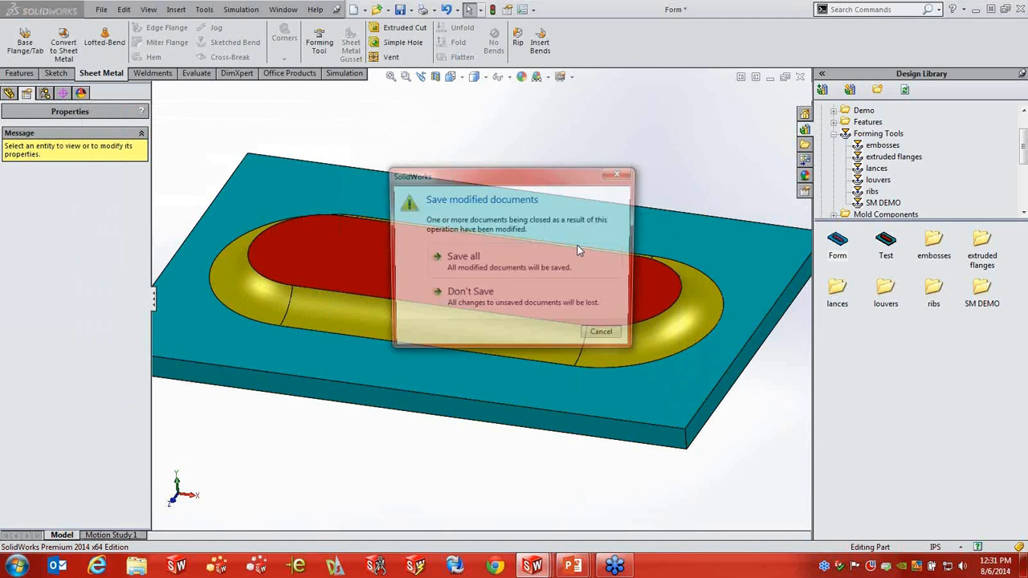
click(467, 302)
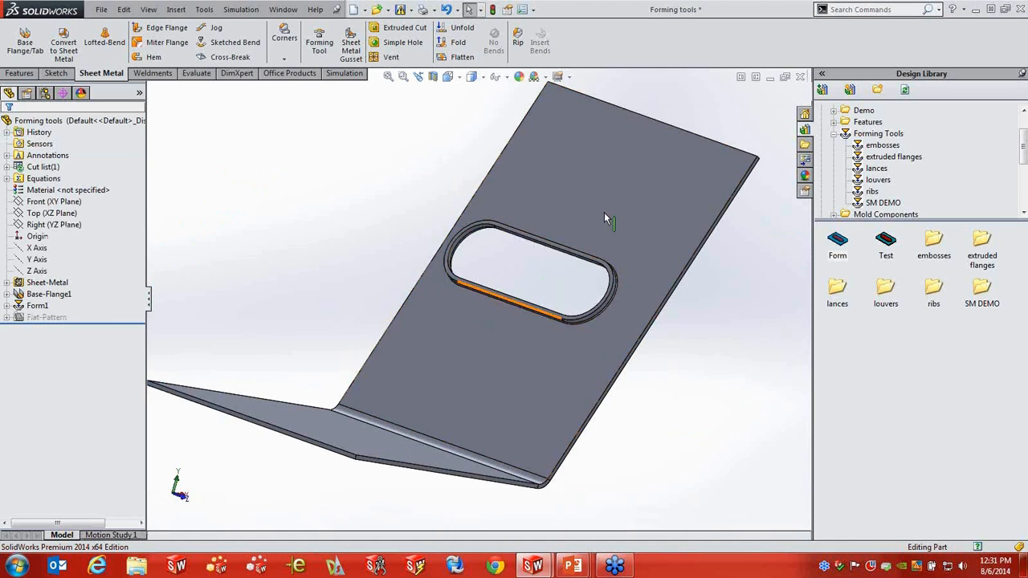
click(800, 78)
click(498, 305)
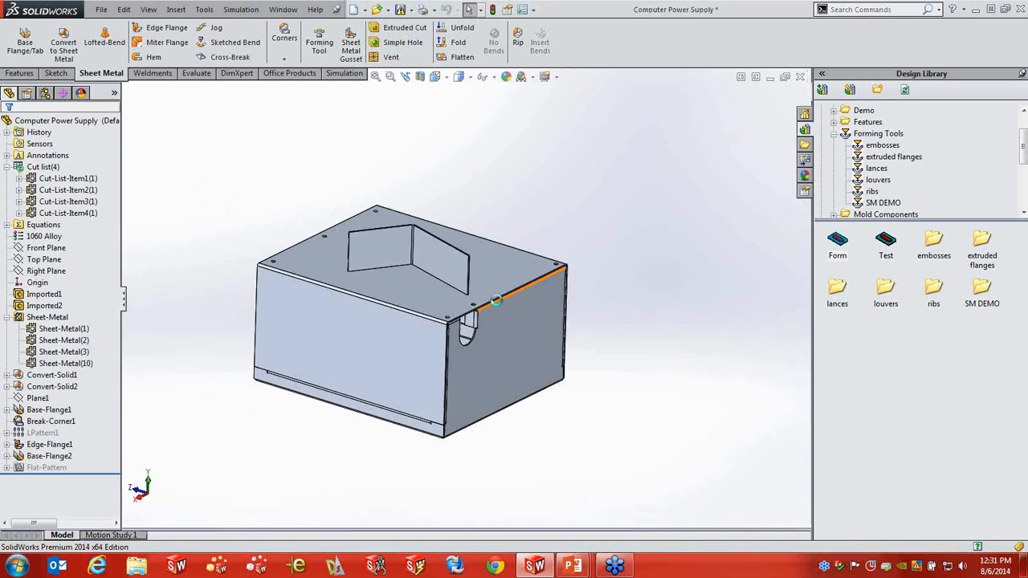
click(801, 77)
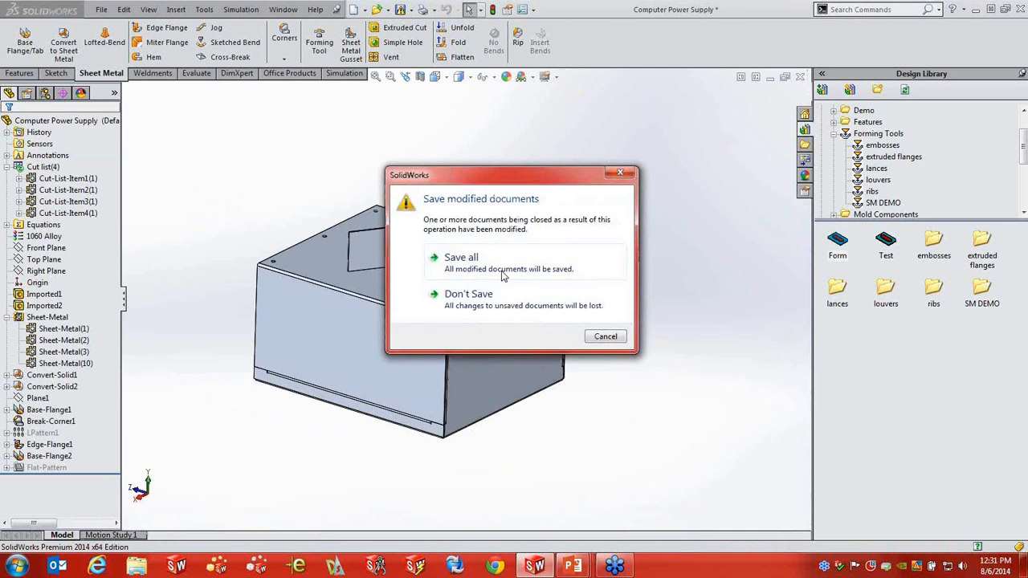
click(470, 297)
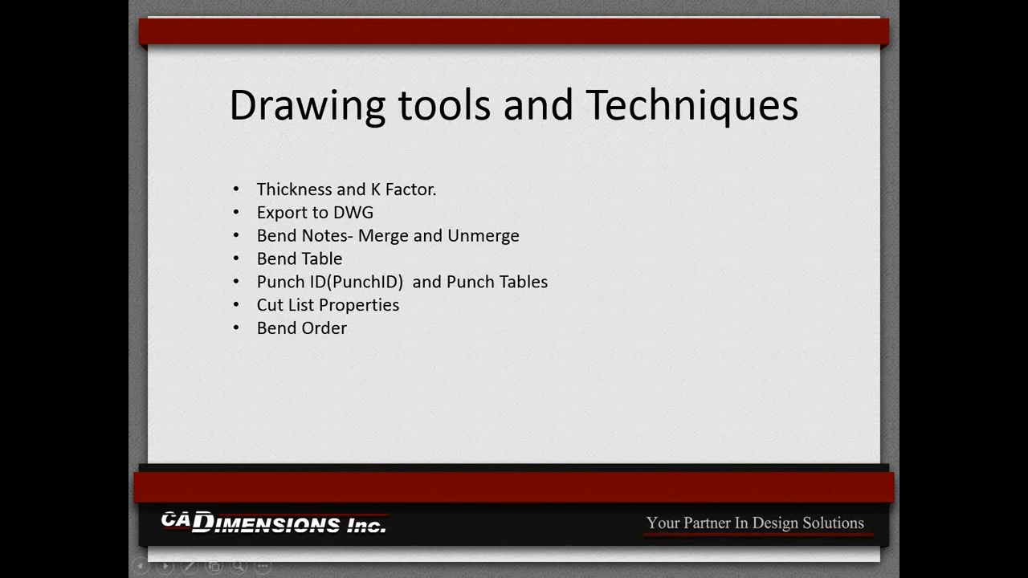
key(alt+Tab)
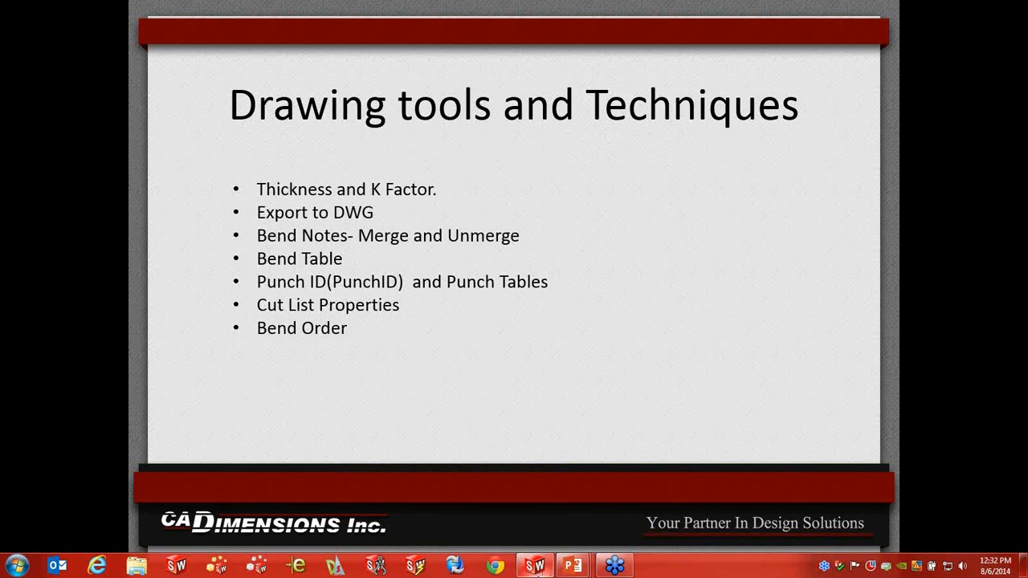
Step: Switch to SolidWorks, open the recent Sheet Metal Part 4 and briefly check its flattened state before refolding it
click(534, 566)
click(100, 9)
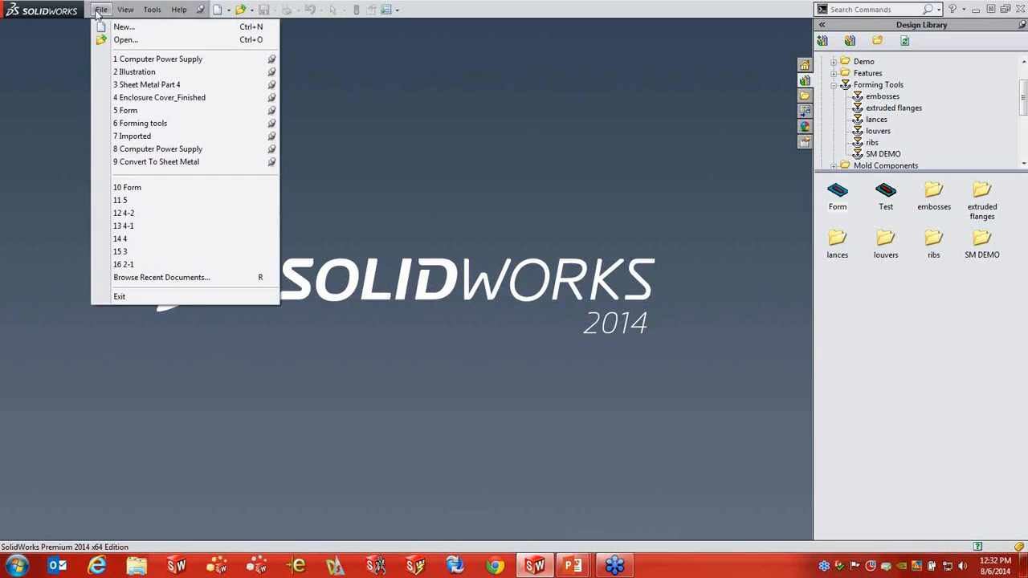
click(178, 84)
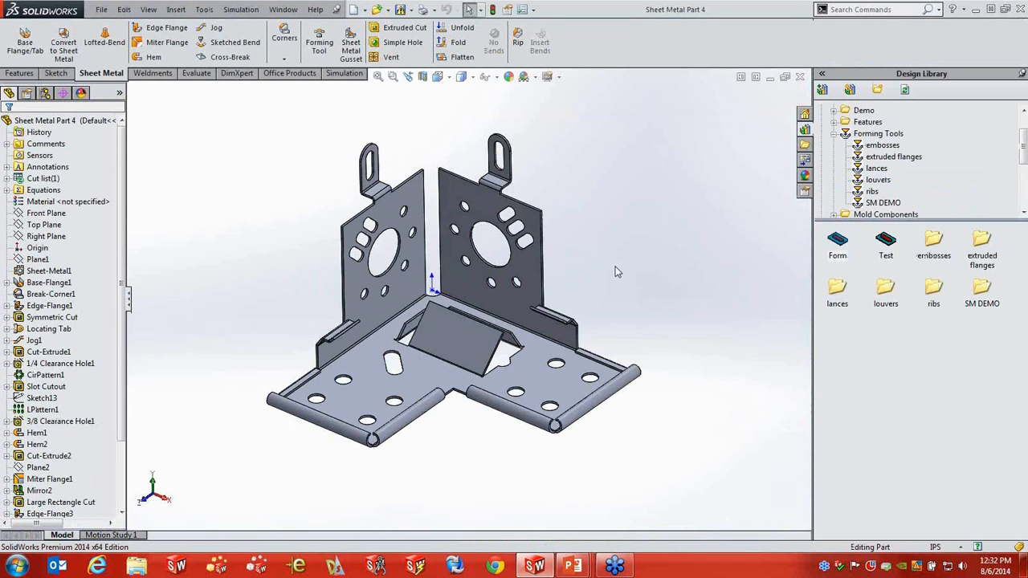
click(463, 57)
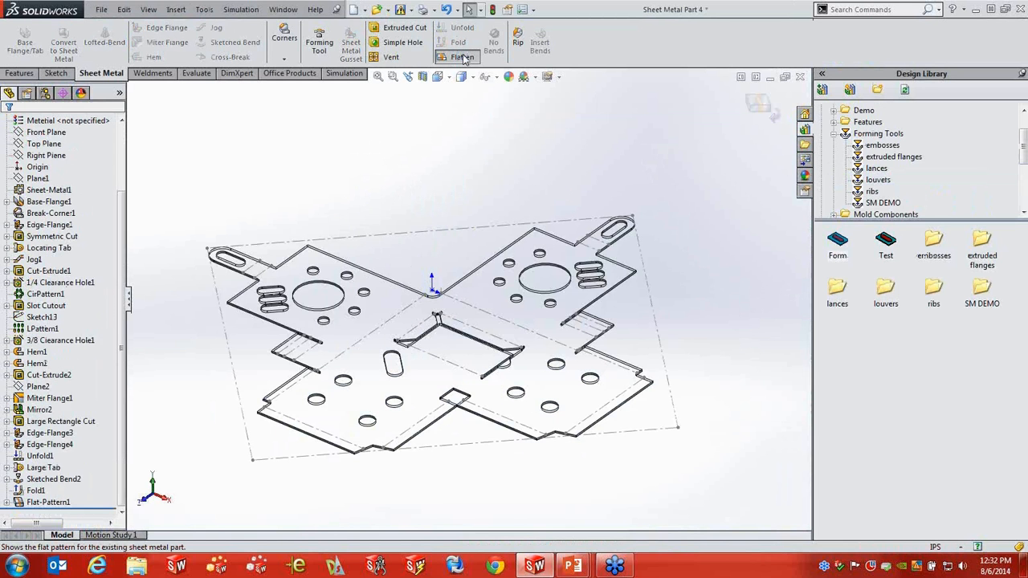
click(463, 57)
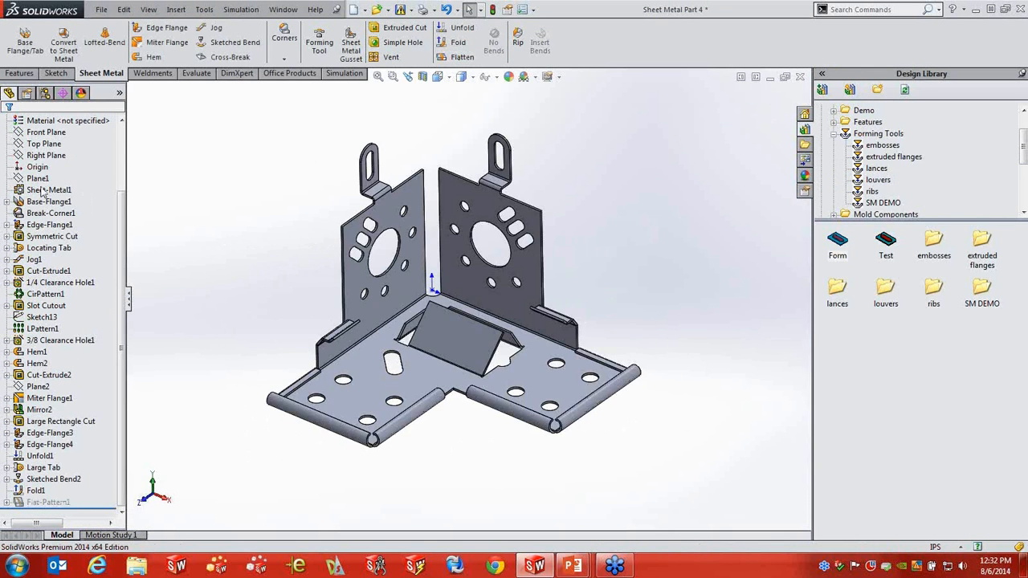
Step: Display the Sheet-Metal1 feature's dimensions and move the thickness dimension clear of the part
click(47, 191)
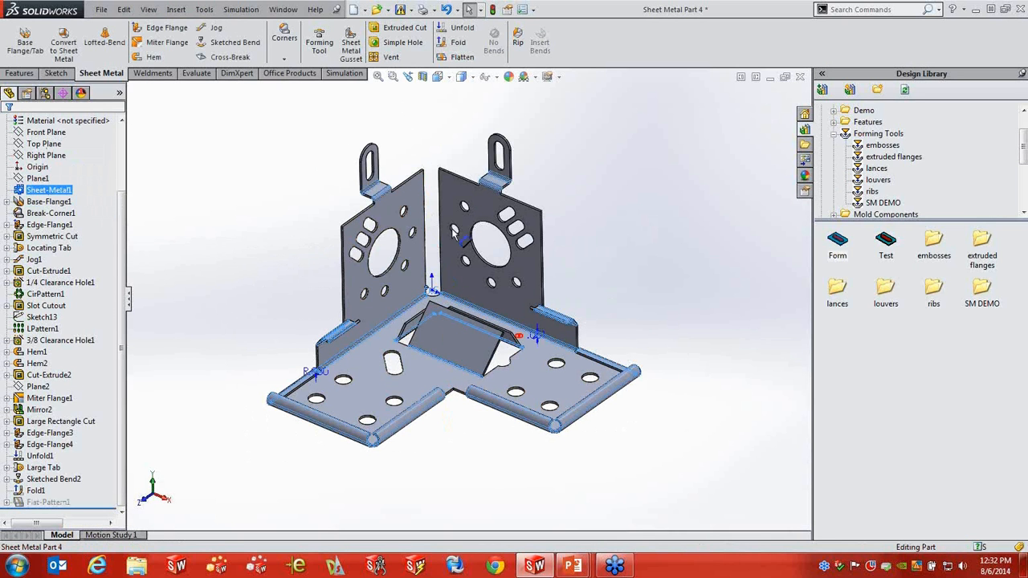
click(470, 157)
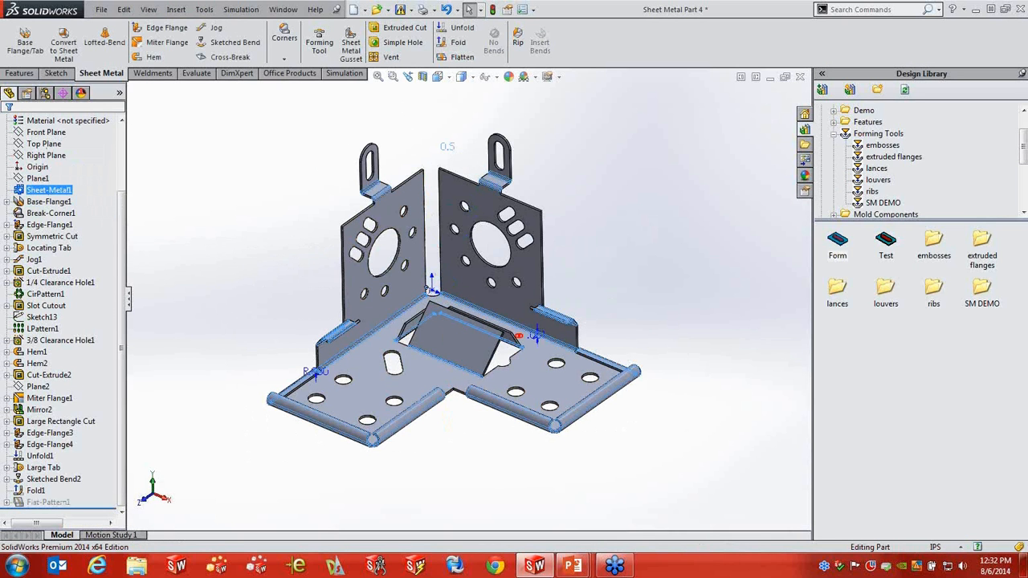
click(544, 326)
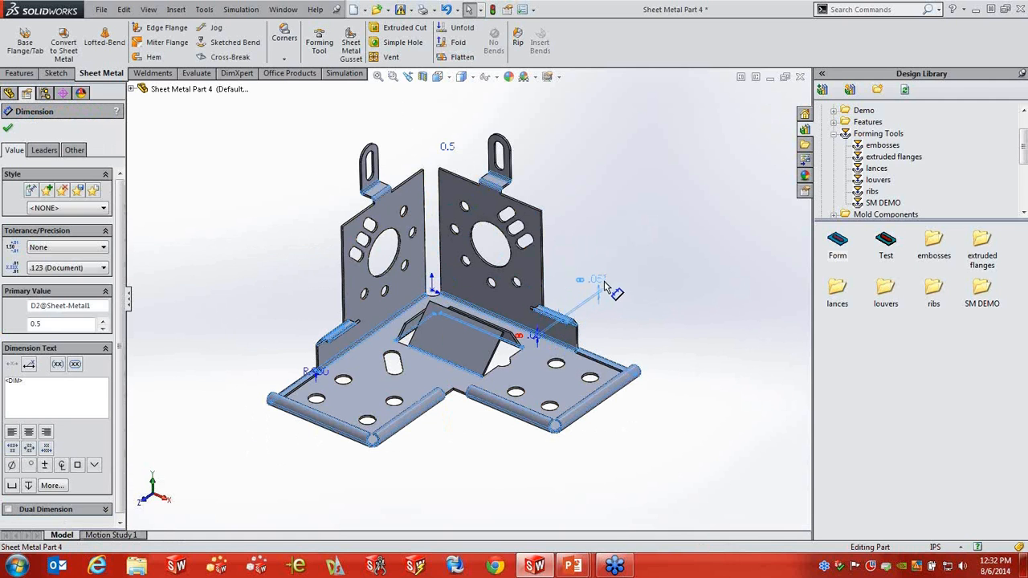
drag(605, 282, 602, 283)
click(320, 373)
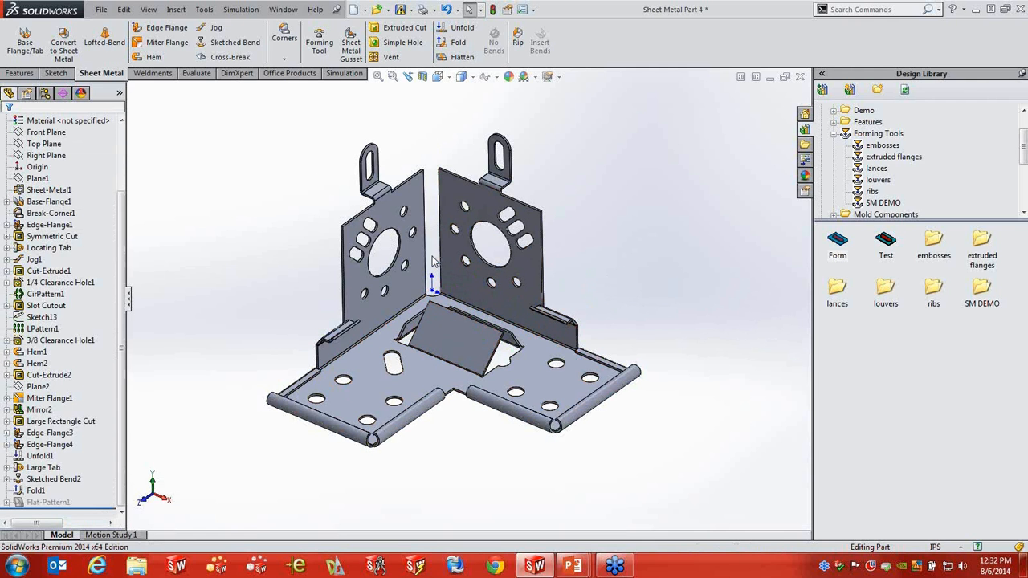
Step: Add a custom file property named Thickness whose value is linked to the part's thickness
click(102, 10)
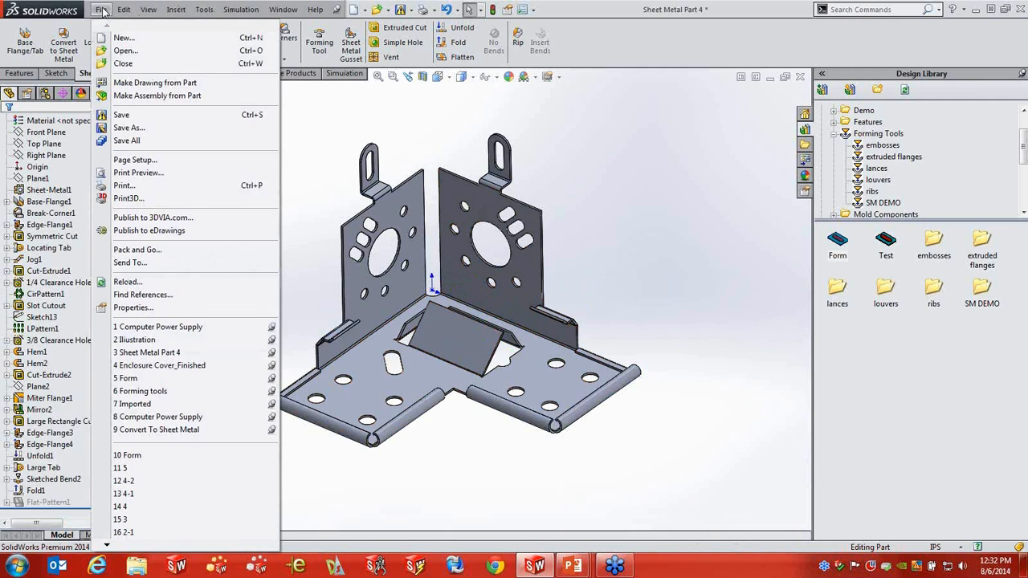
click(153, 308)
click(287, 201)
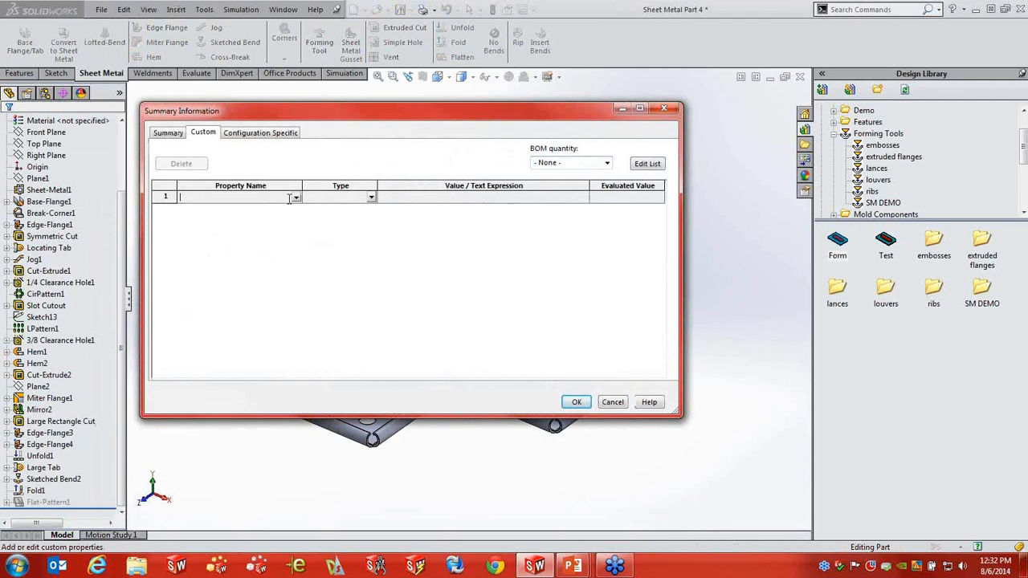
click(296, 197)
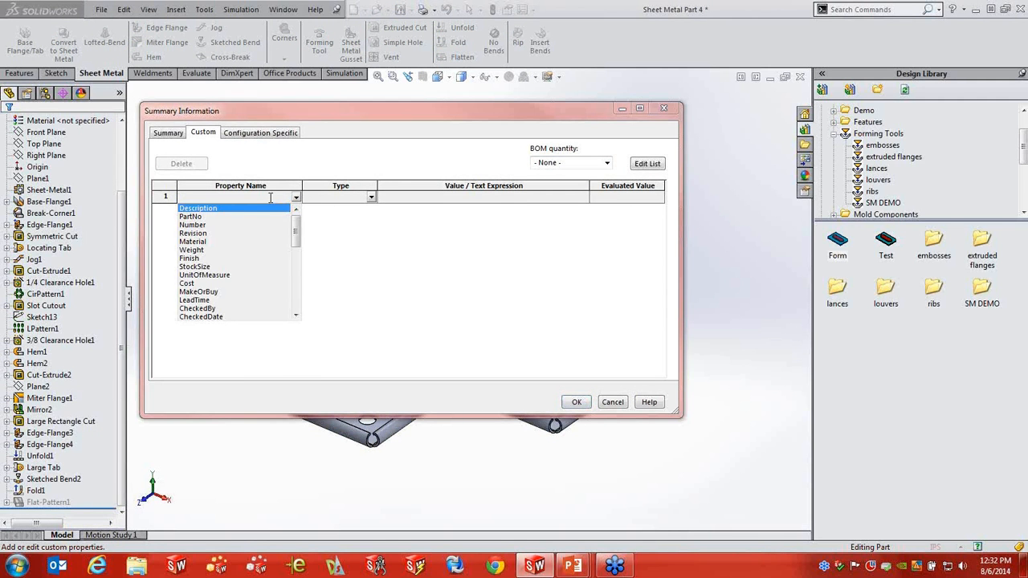
click(271, 198)
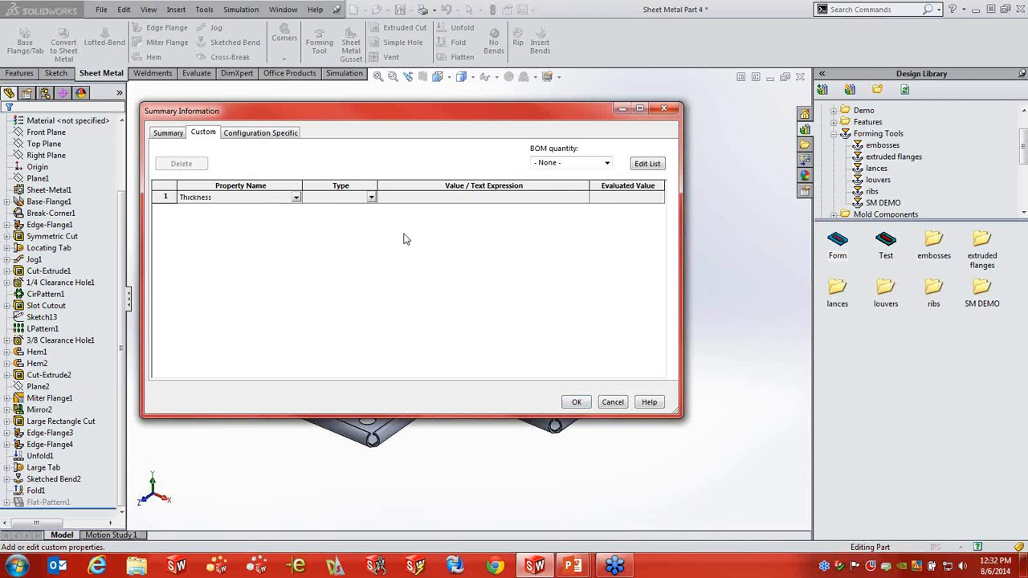
click(505, 197)
click(584, 200)
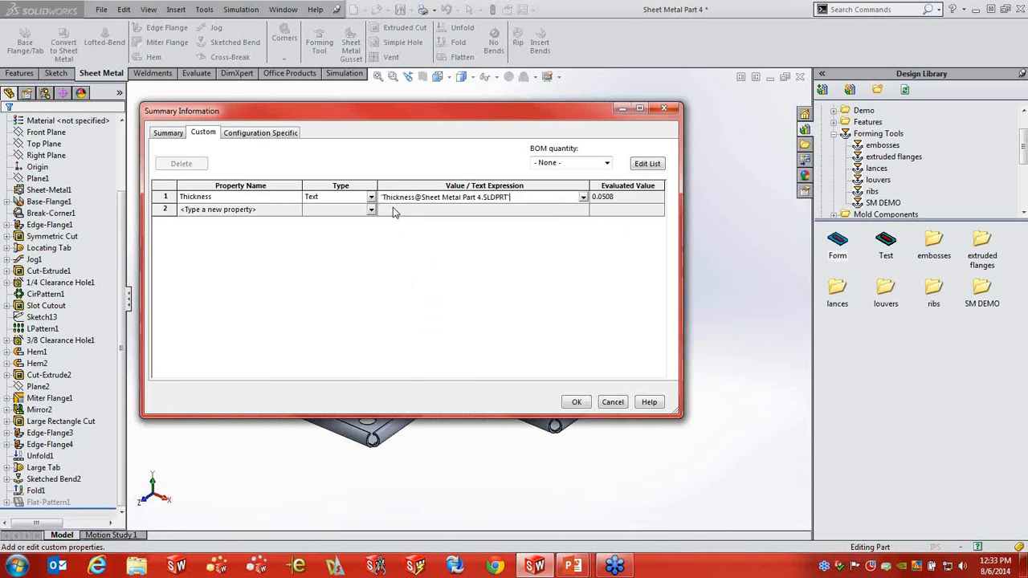
Step: Add a K Factor custom property linked to Sheet-Metal1's K-factor dimension, then close the file properties without keeping the entries
click(396, 209)
click(296, 211)
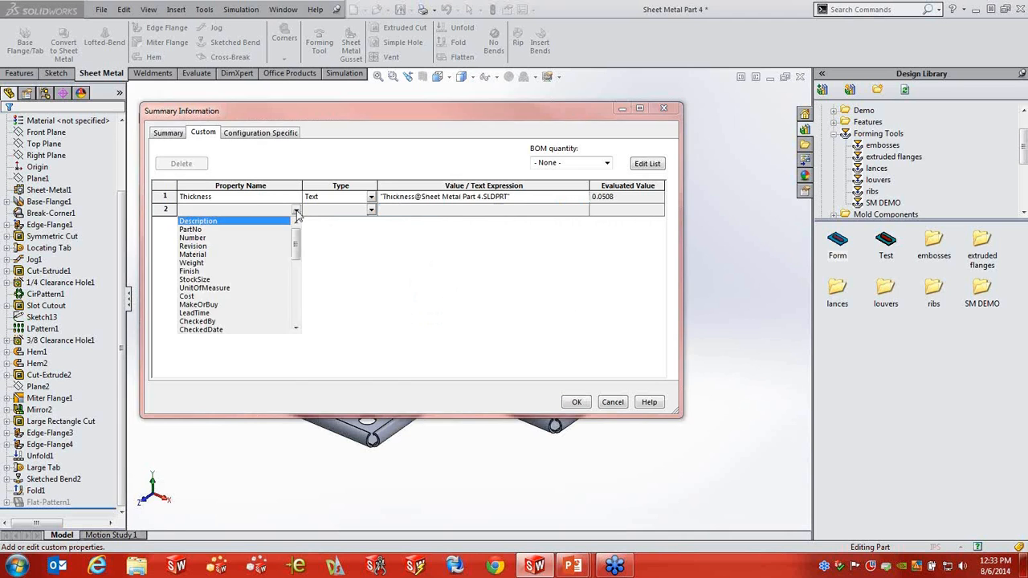
click(272, 210)
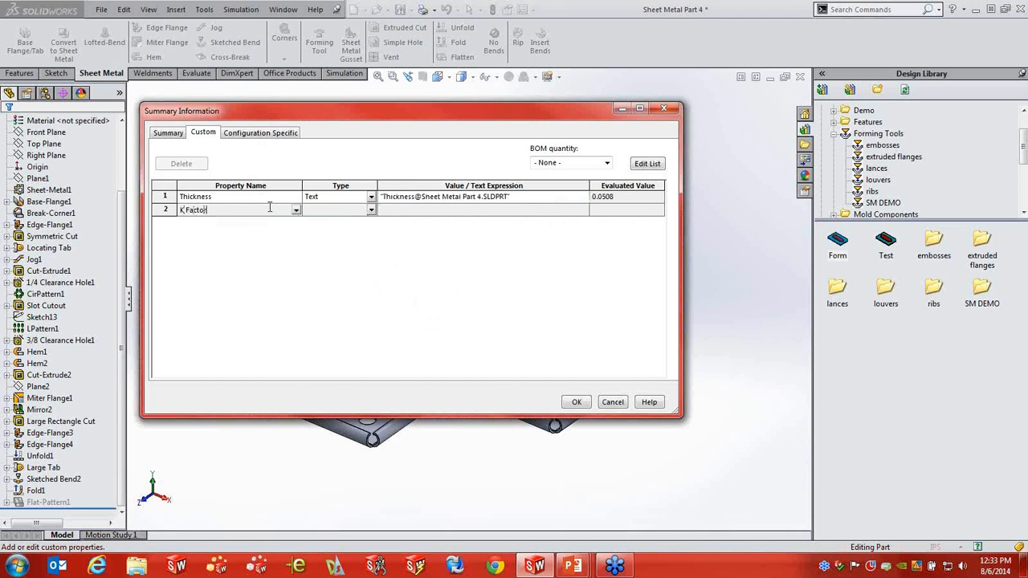
click(543, 212)
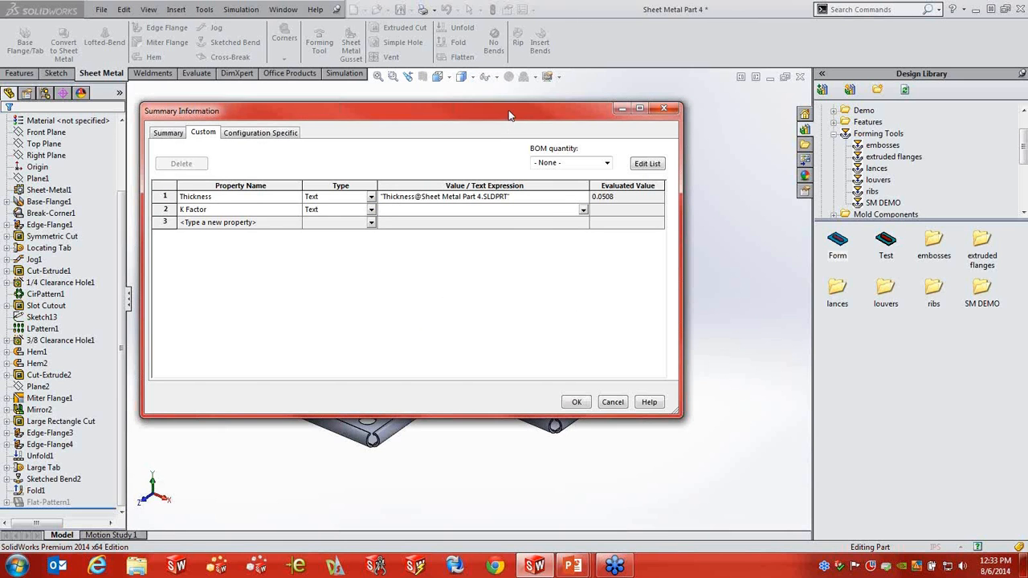
drag(508, 114, 451, 249)
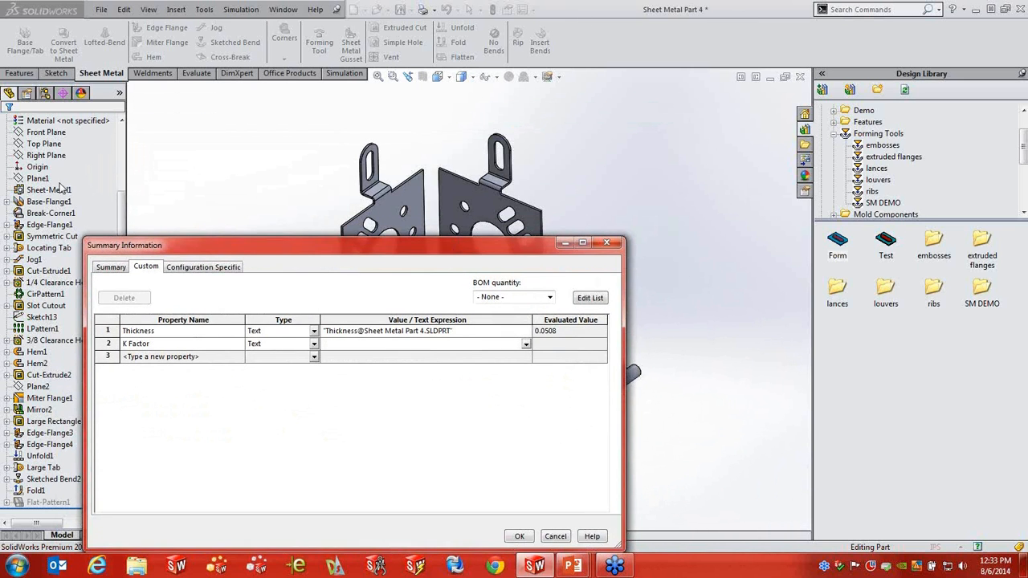
click(60, 188)
click(446, 151)
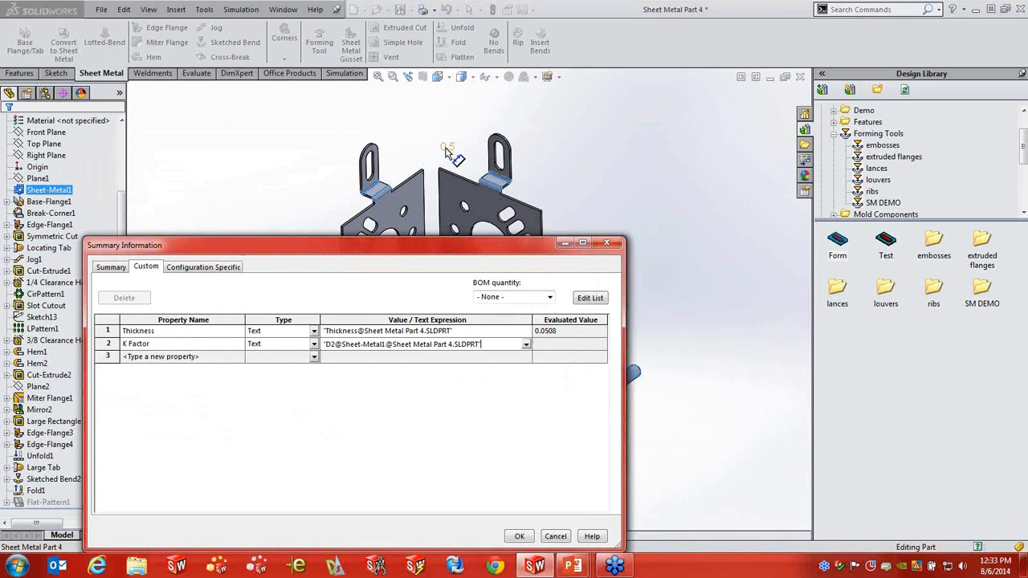
click(557, 350)
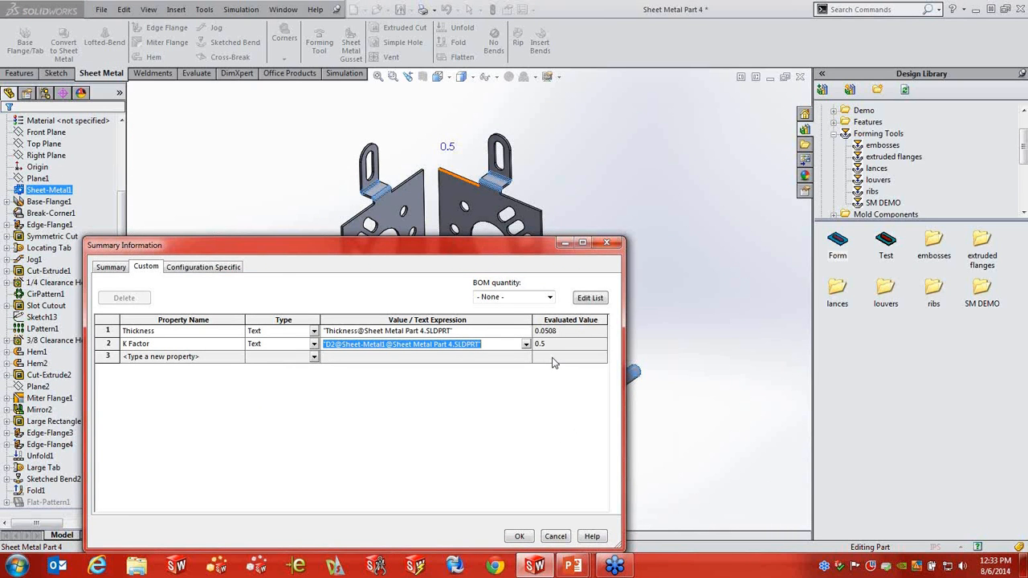
click(556, 537)
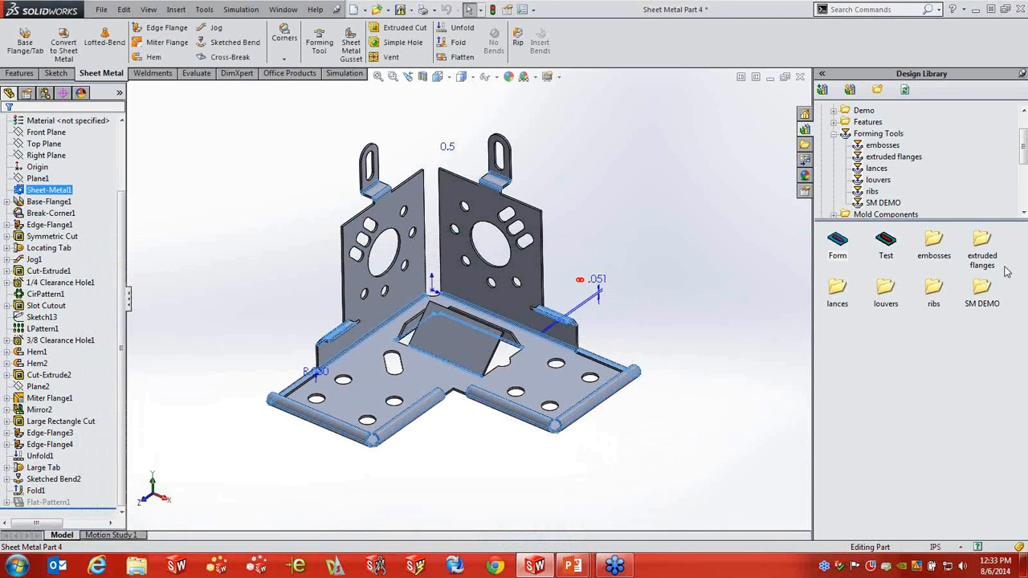
Step: Start a DXF/DWG export of Flat-Pattern1 to the Desktop, keeping Dxf as the file type
click(41, 504)
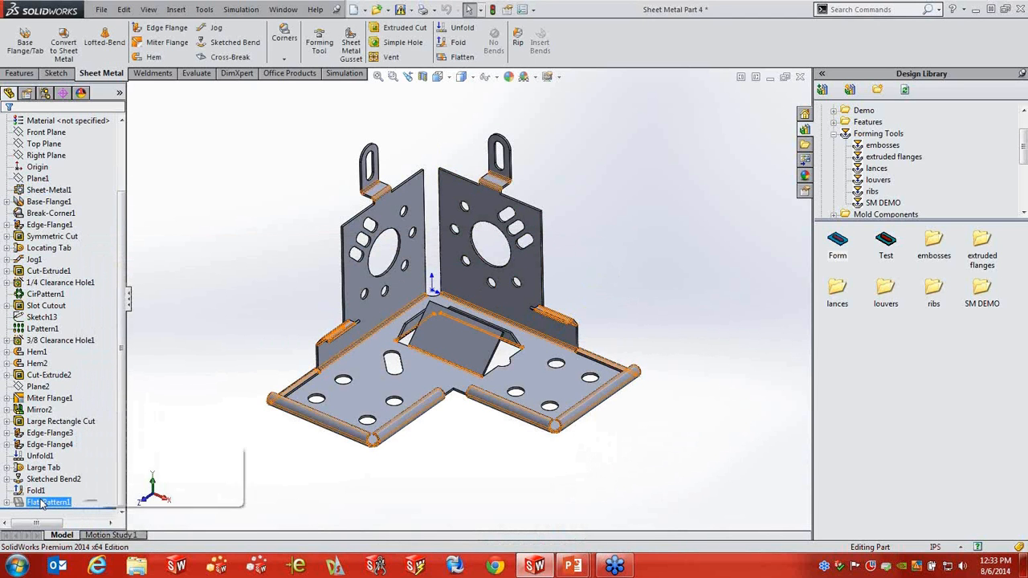
right_click(42, 503)
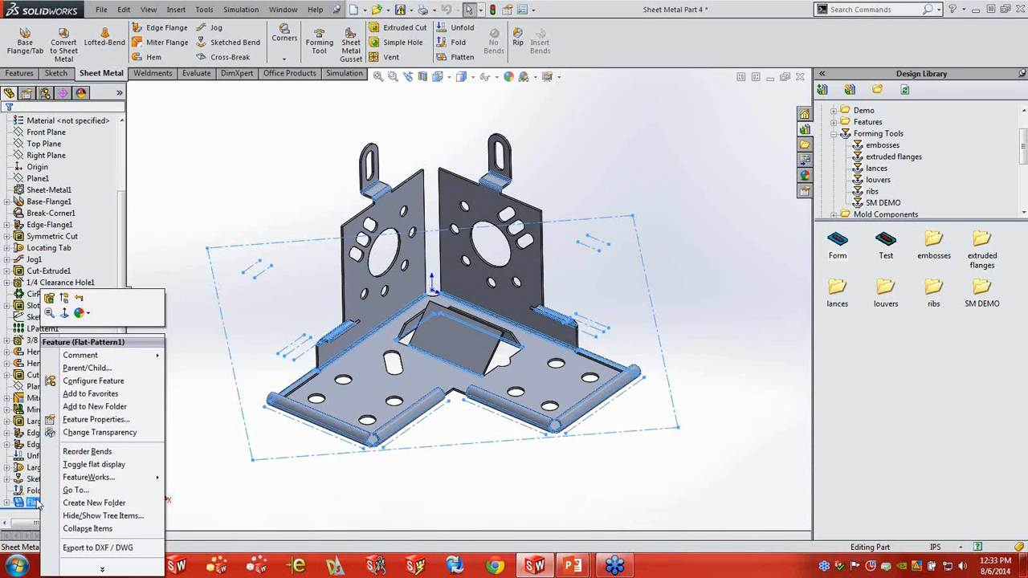
click(98, 548)
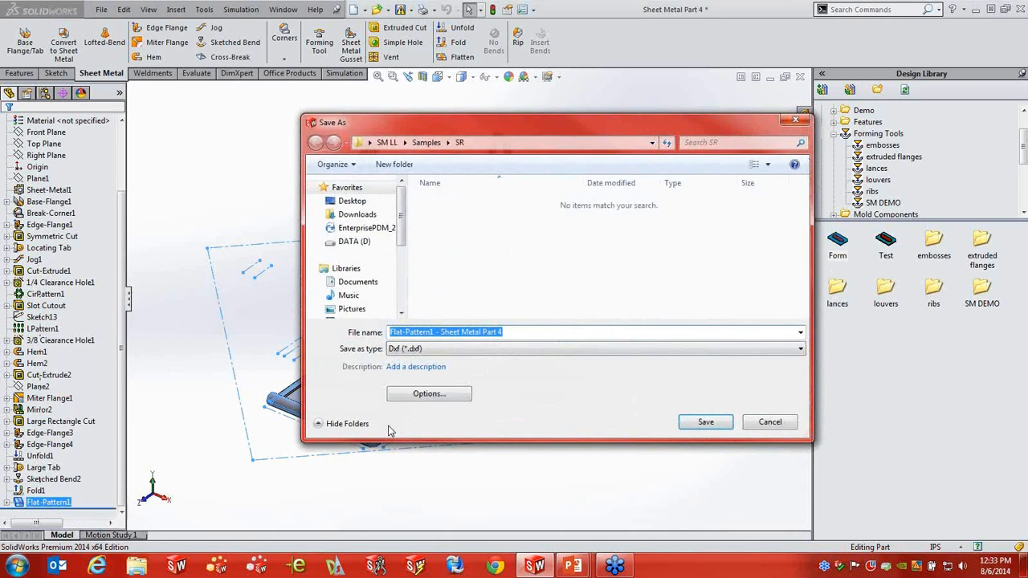
click(355, 202)
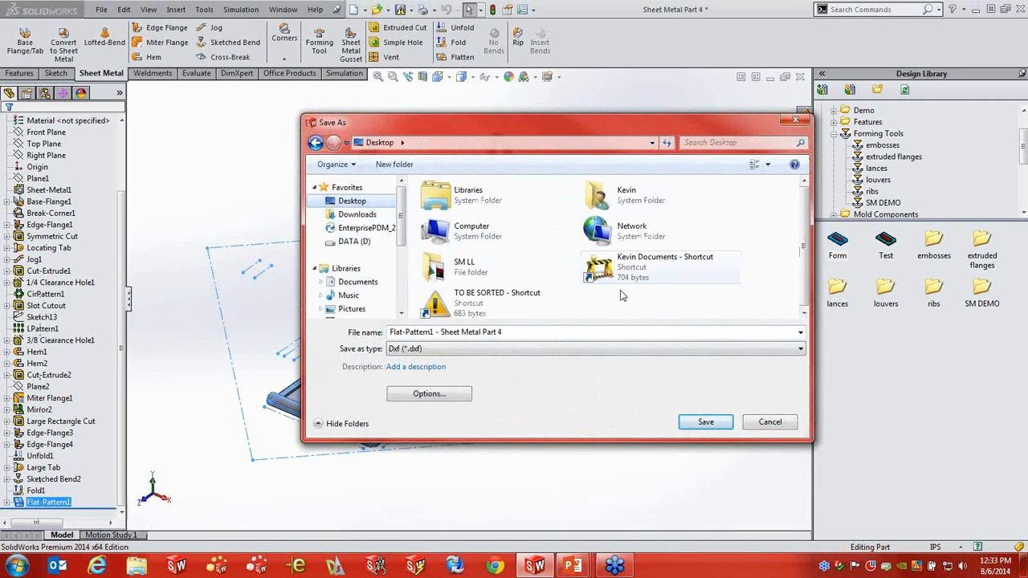
click(648, 351)
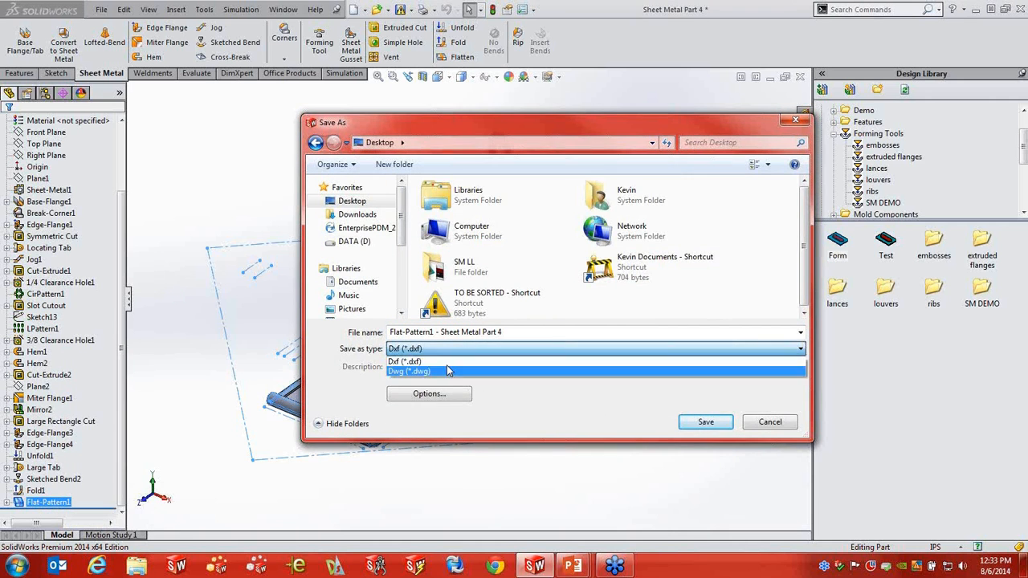
click(440, 394)
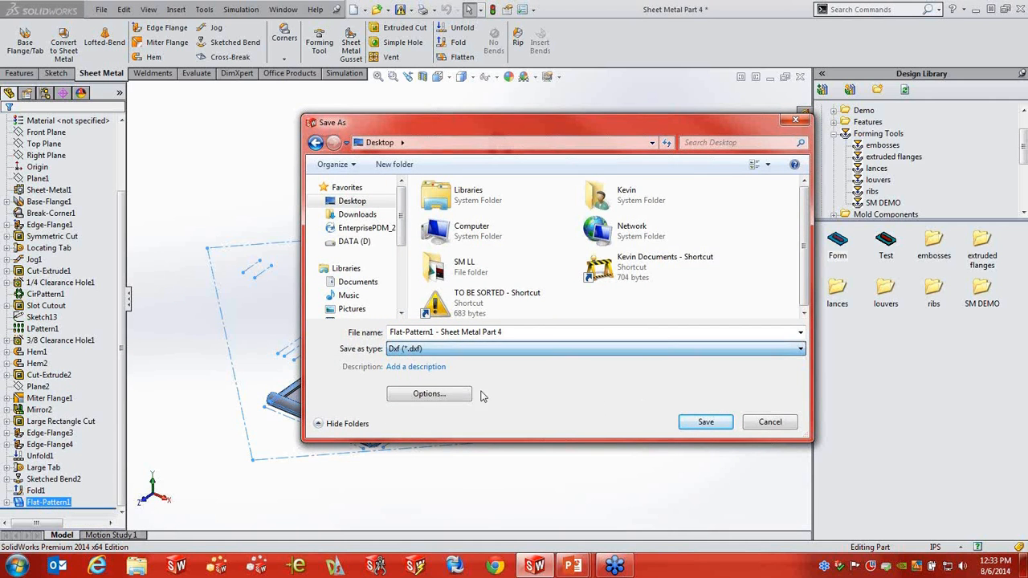
Step: Examine the DXF/DWG export options and the available file versions, then leave them without changes
click(449, 393)
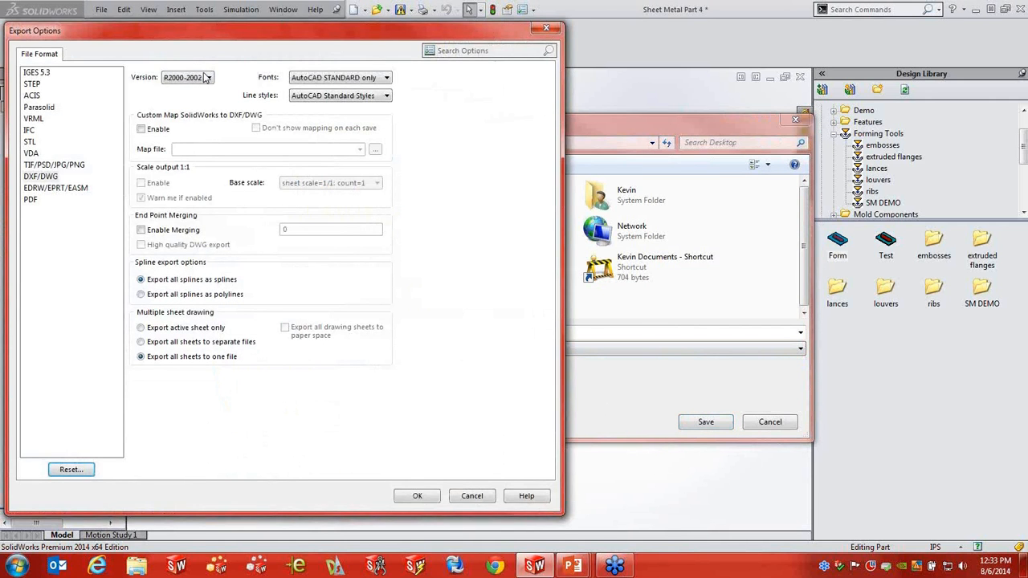
click(207, 79)
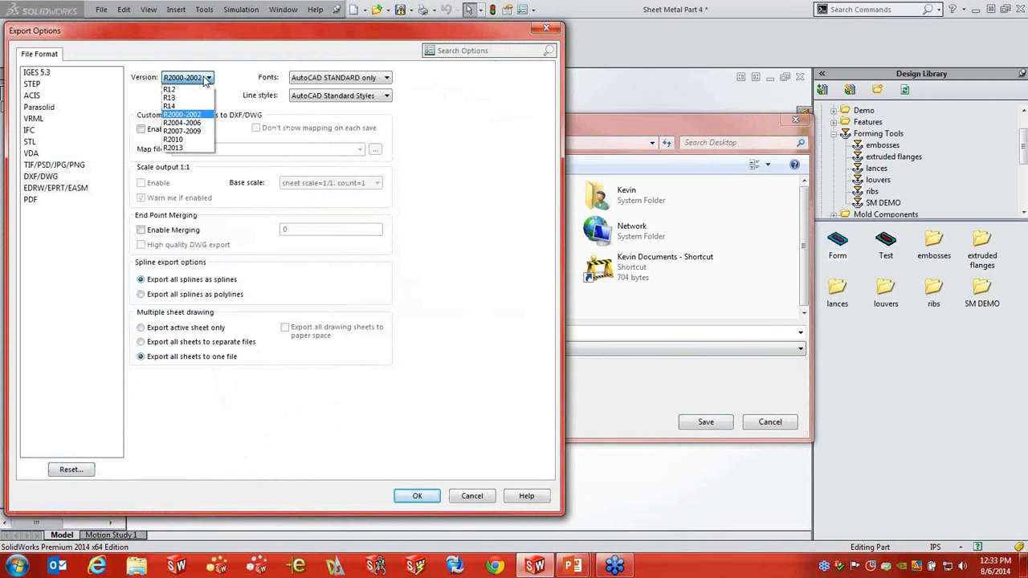
click(496, 313)
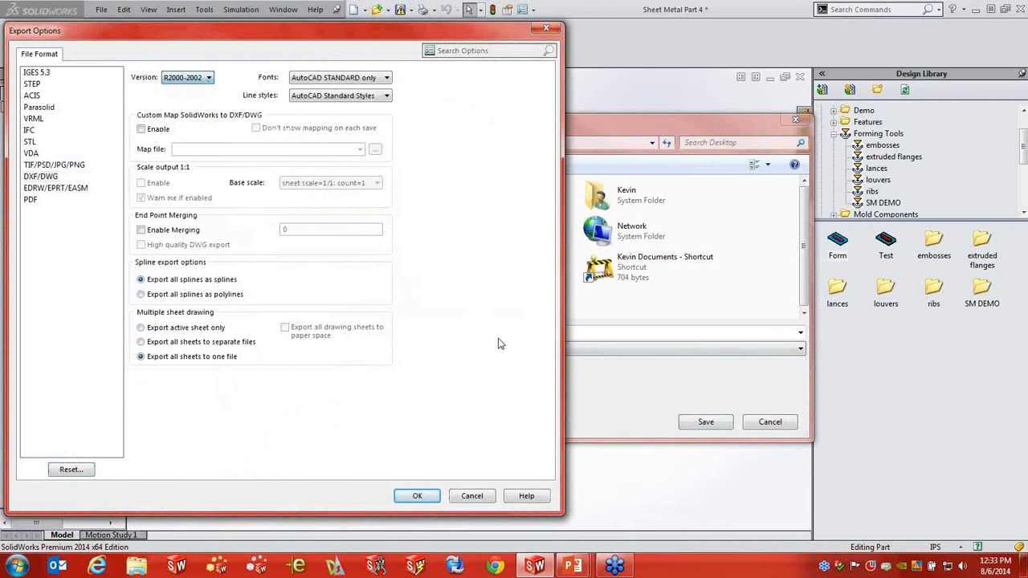
click(471, 496)
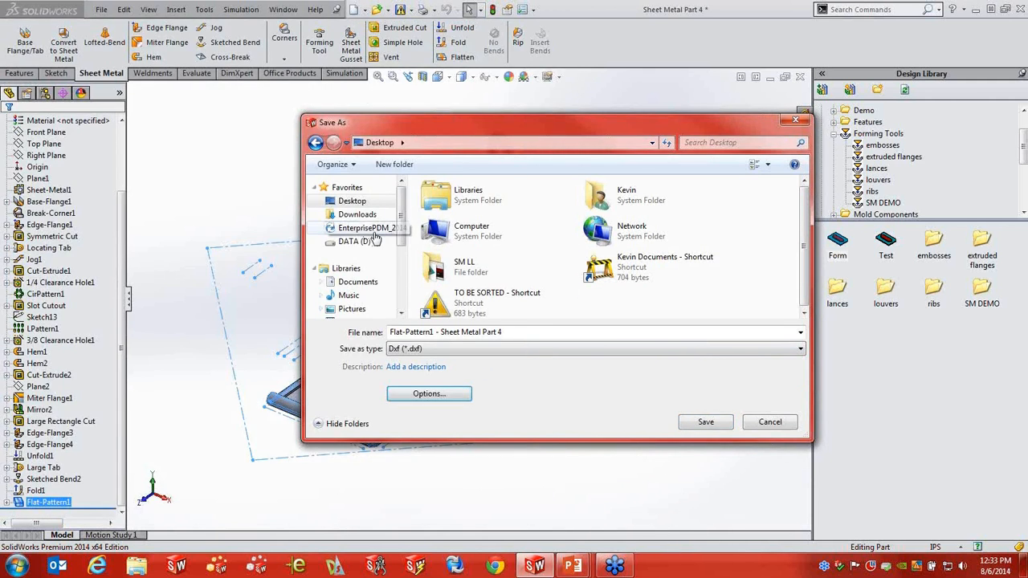
Step: Proceed to the DXF/DWG output settings, try the Geometry and output alignment options, and cancel the export
click(695, 422)
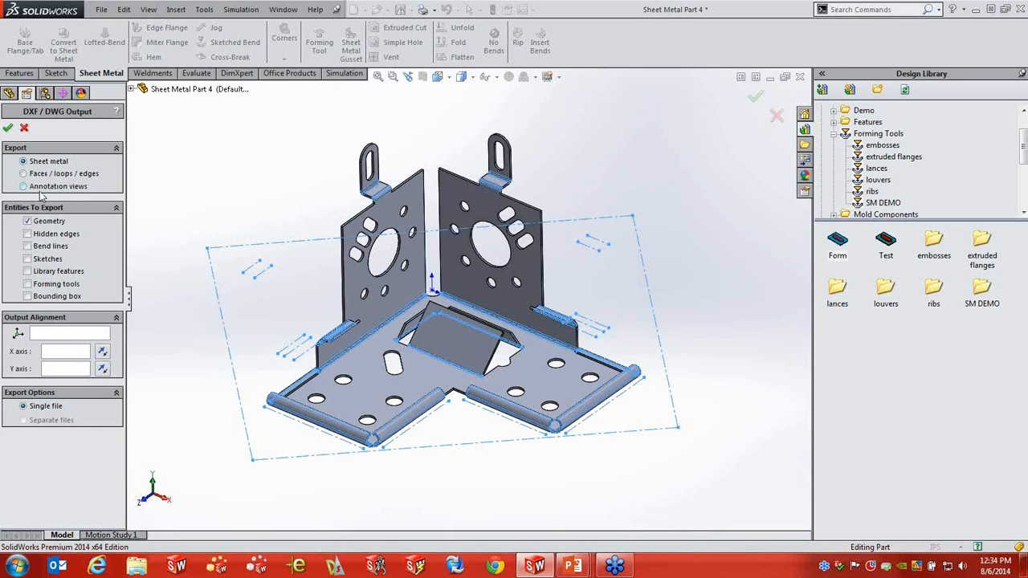
click(27, 221)
click(27, 221)
click(49, 336)
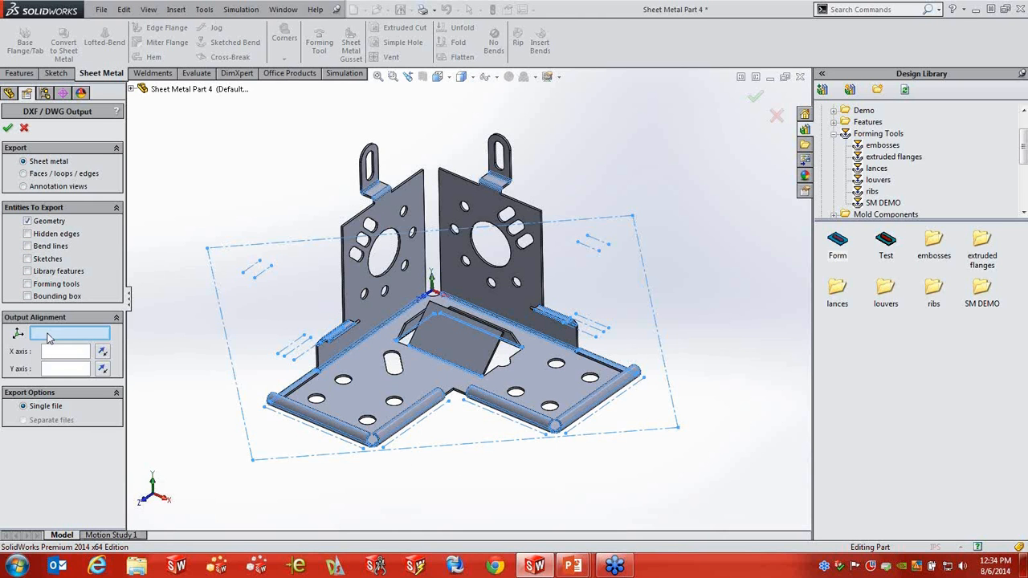
click(24, 128)
Step: Flatten the part and start a DXF/DWG export of Flat-Pattern1 to the Desktop as a Dxf file
click(453, 58)
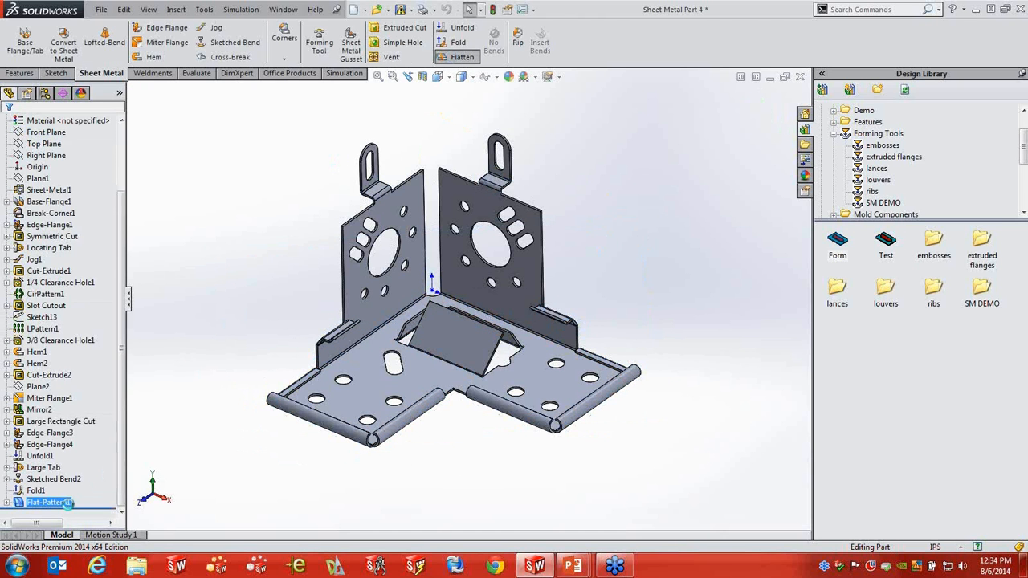
right_click(59, 505)
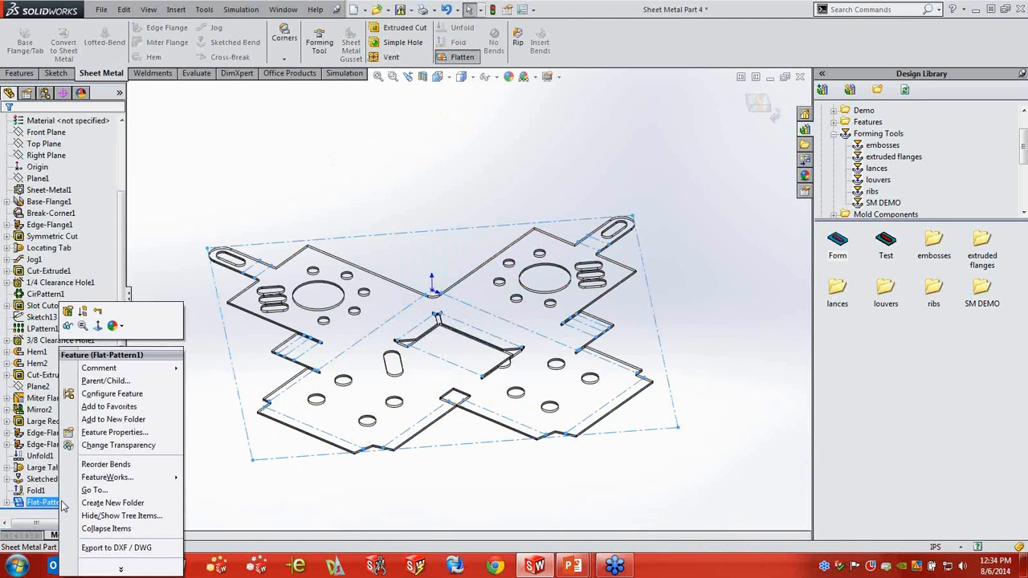
click(128, 547)
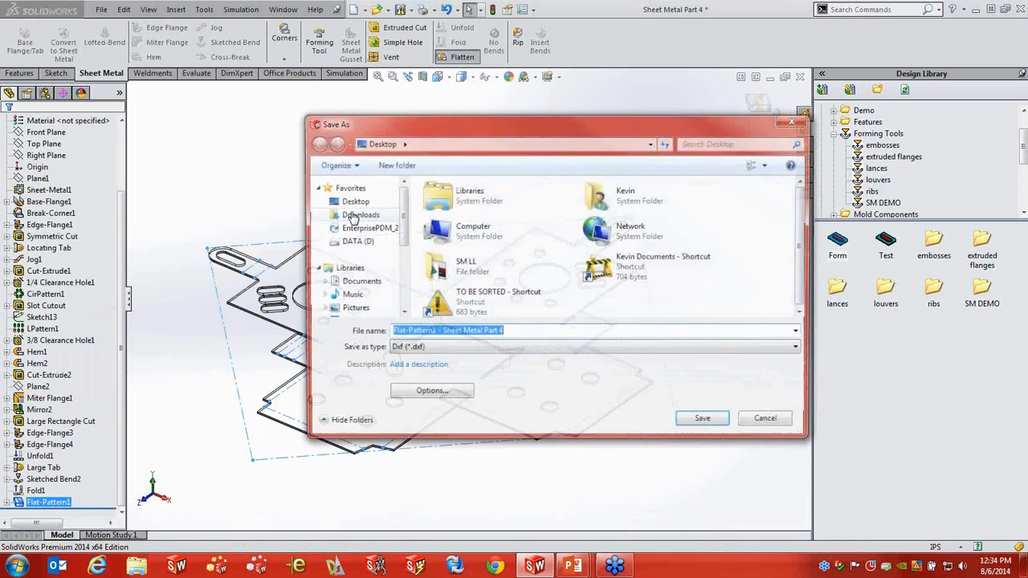
click(706, 422)
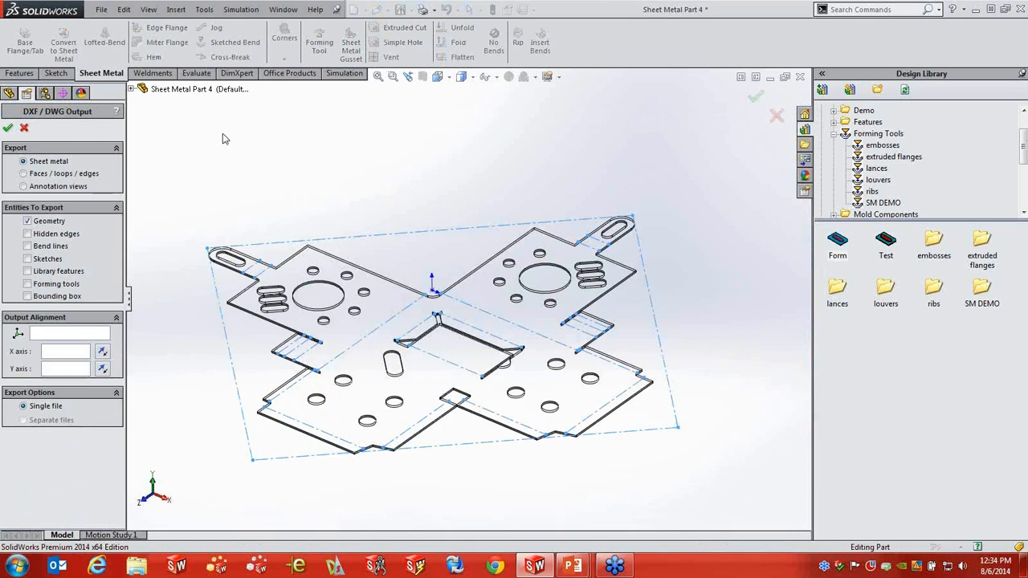
Step: Align the sheet metal output with the flat pattern's lower-left corner vertex as origin and the adjoining lower edge as X axis, then accept the settings
click(50, 336)
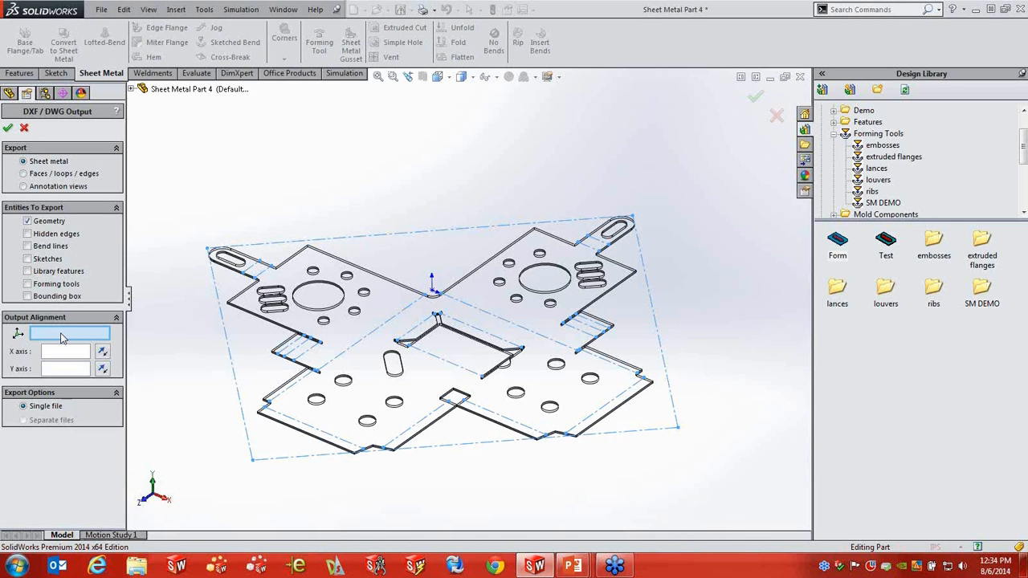
click(257, 408)
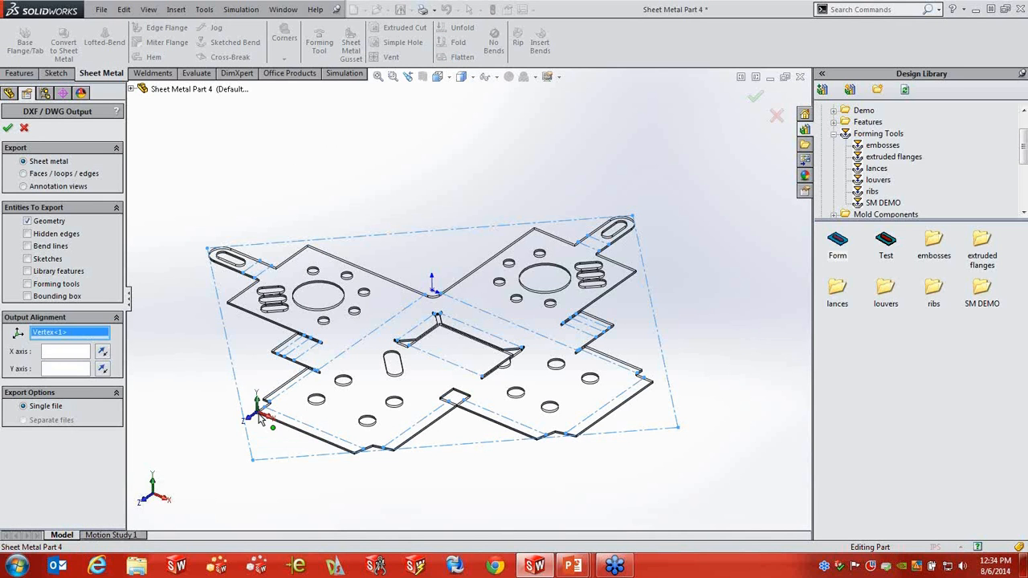
click(50, 356)
click(292, 430)
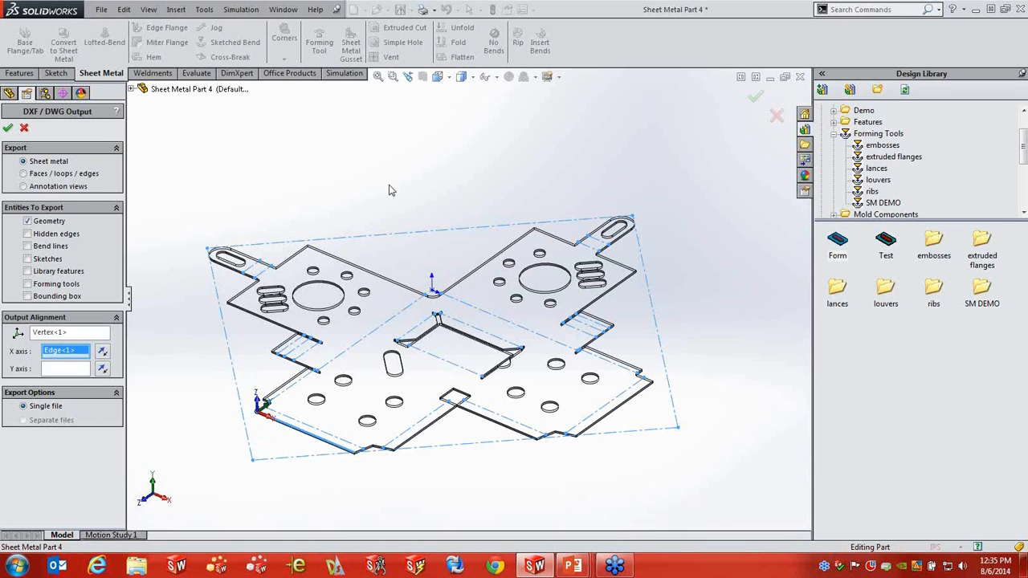
click(8, 129)
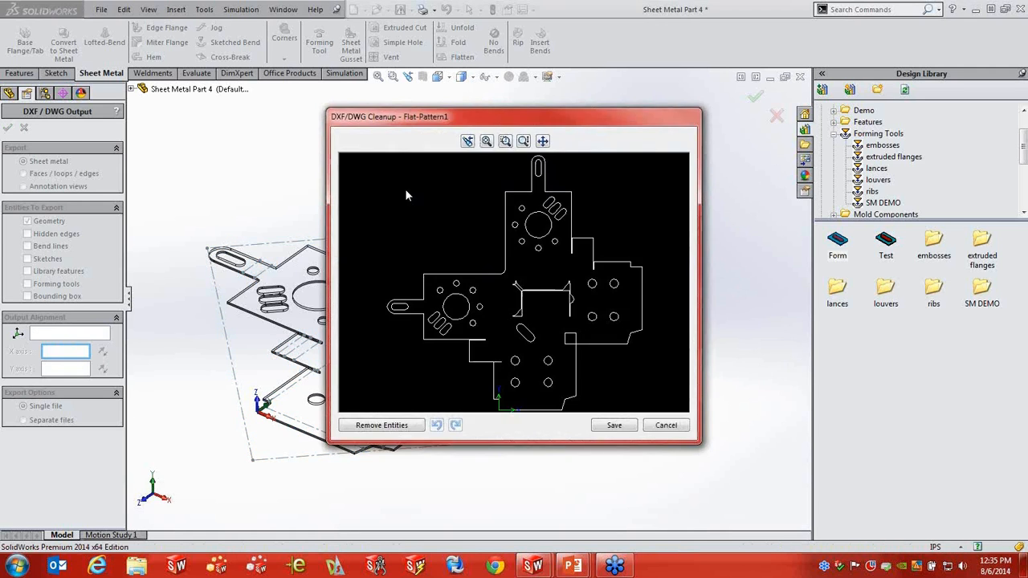
Step: Remove four of the small round holes around the lower-left large hole in the DXF/DWG cleanup preview and save the export
scroll(554, 237, down, 2)
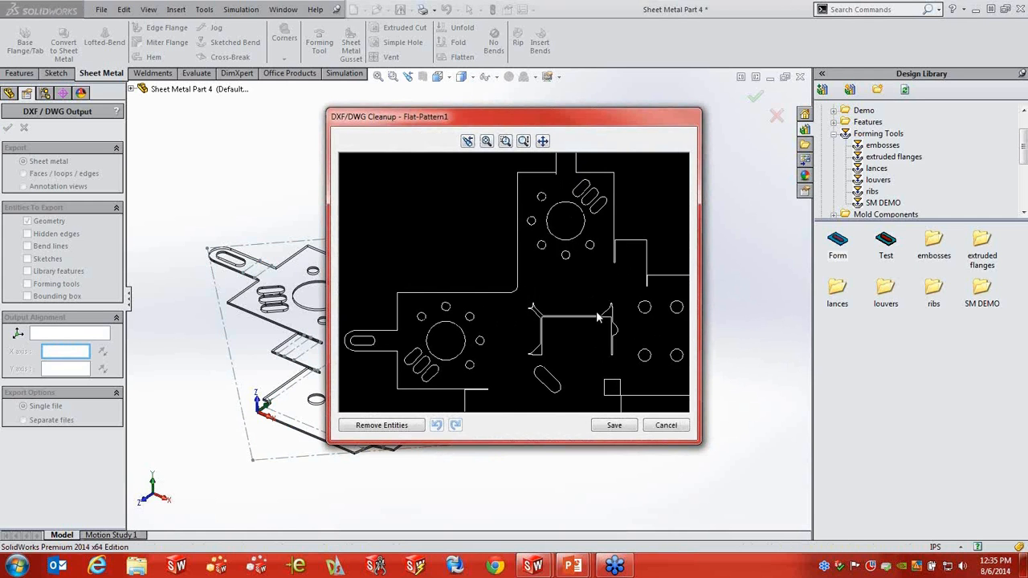
scroll(547, 374, down, 2)
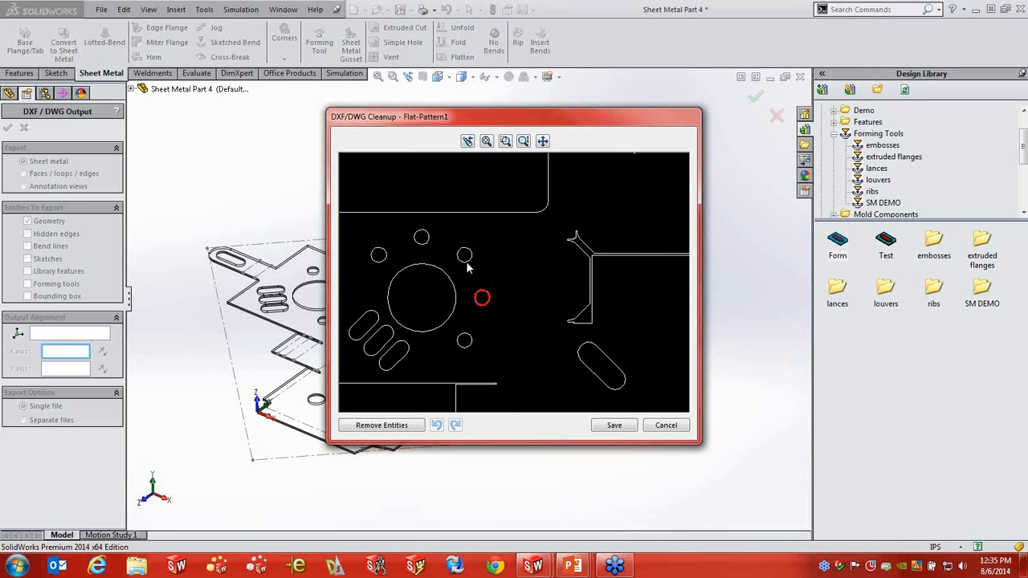
click(422, 244)
click(396, 426)
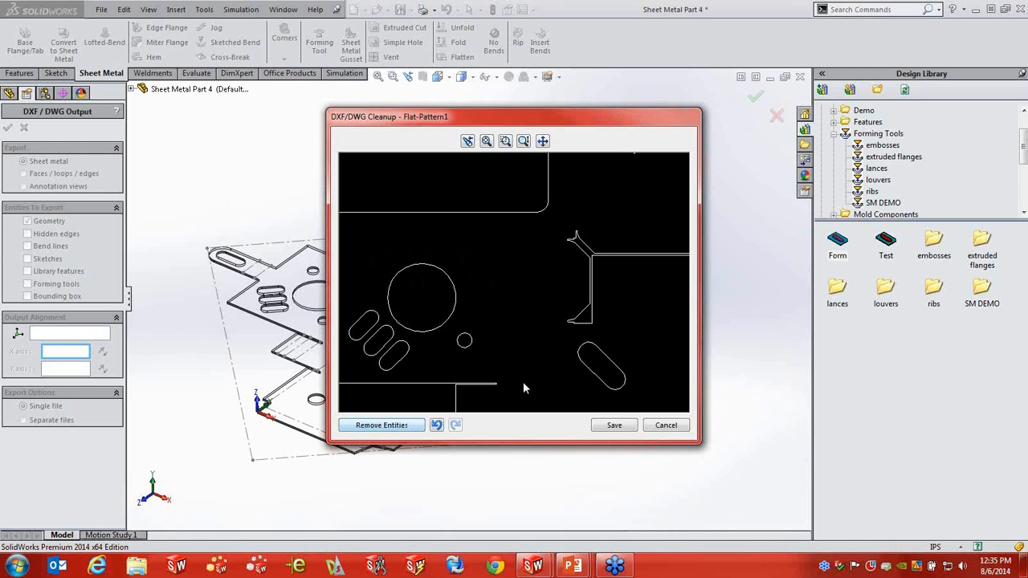
click(614, 426)
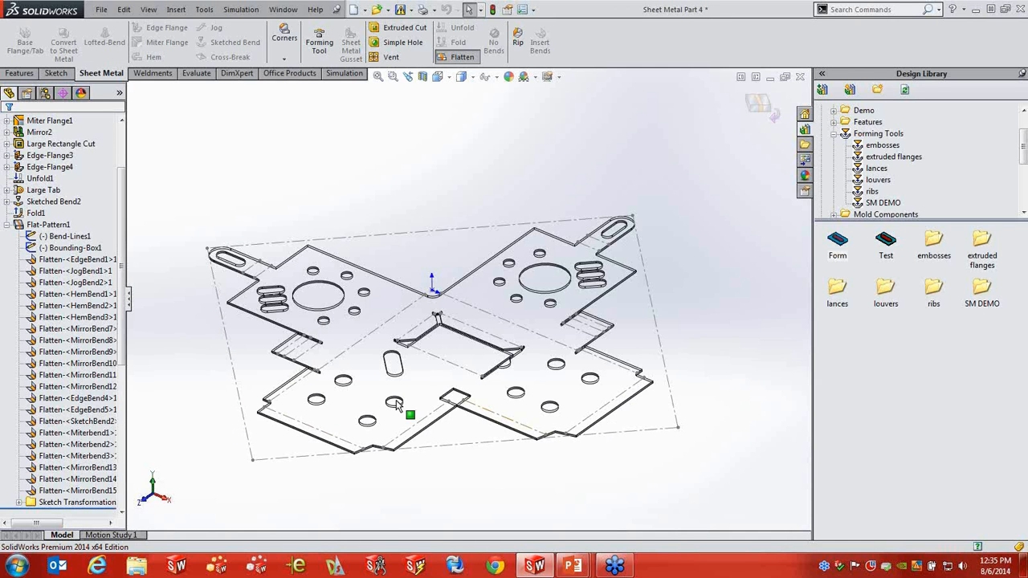
scroll(57, 321, up, 8)
click(44, 502)
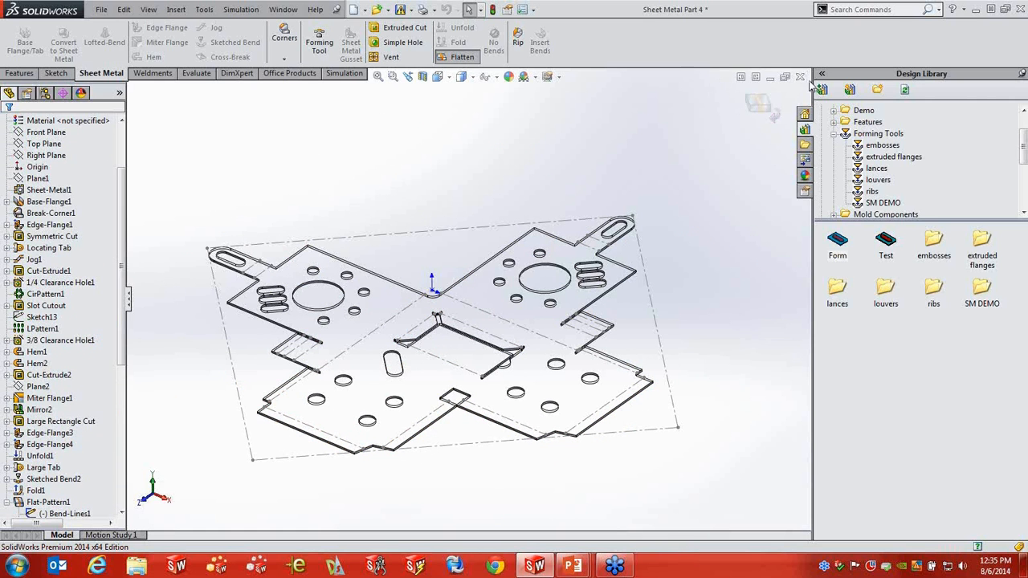
Step: Open the recent drawing Enclosure Cover_Finished and examine the bend notes along the flat pattern's upper flange
click(286, 11)
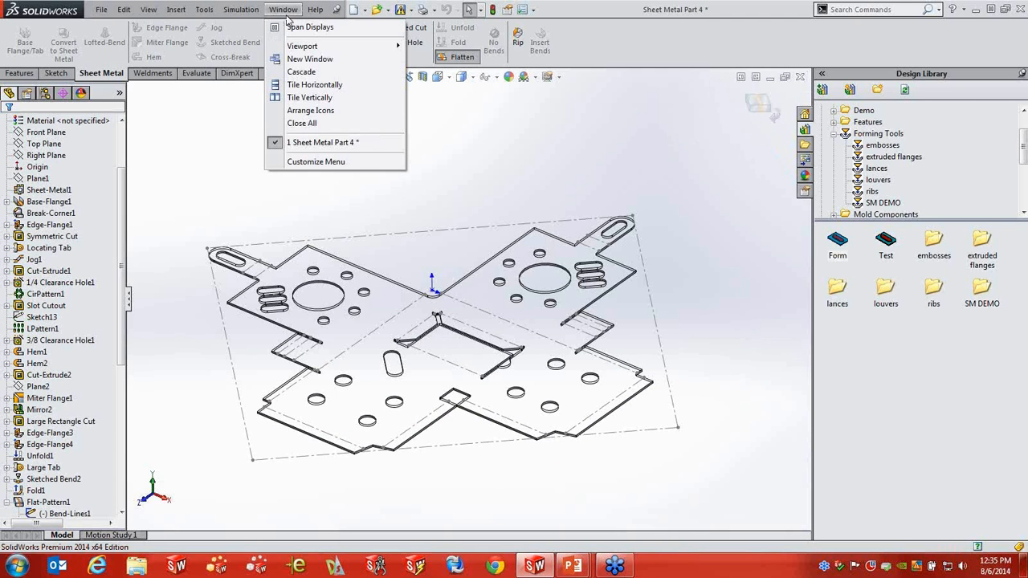
click(208, 147)
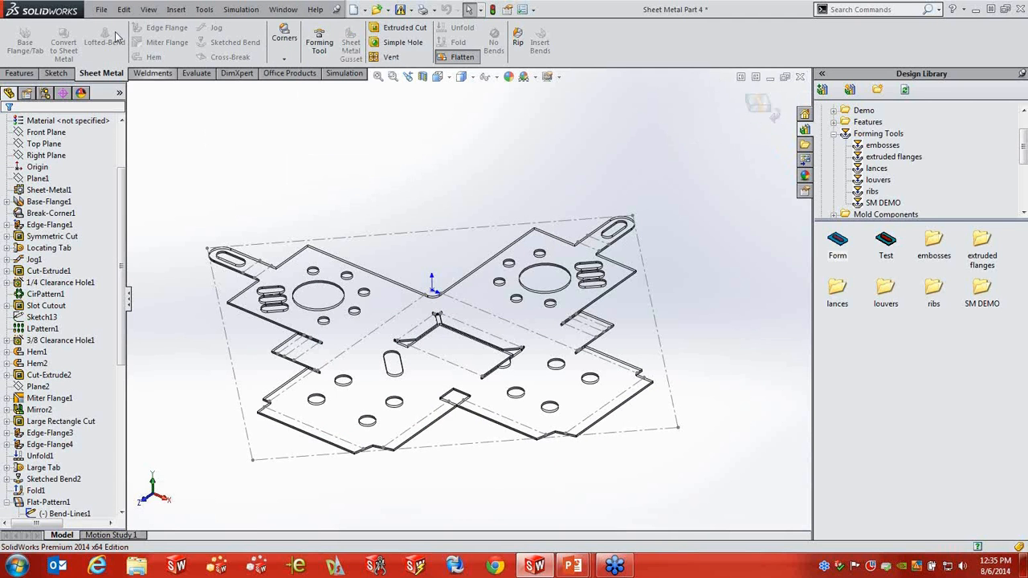
click(101, 10)
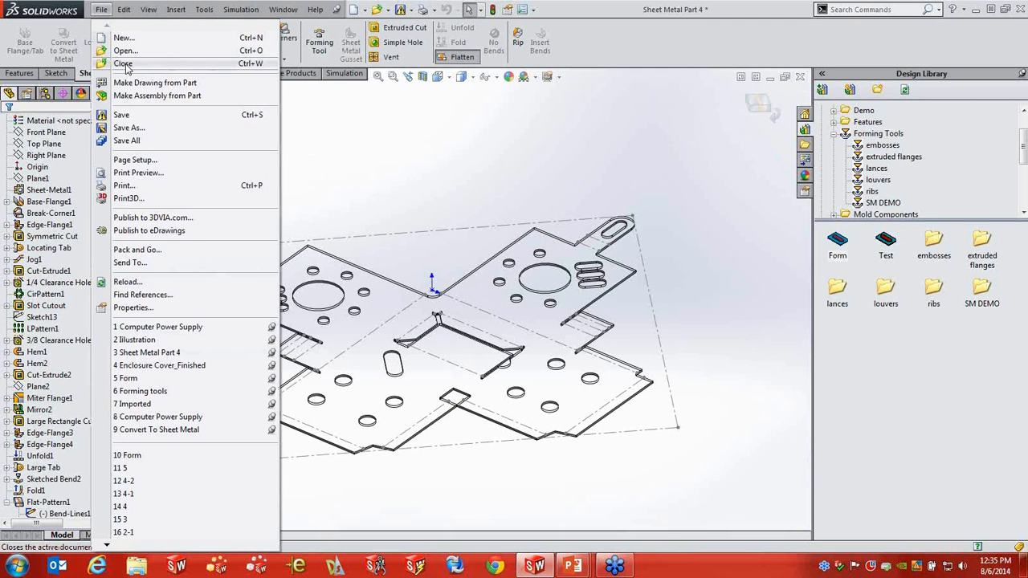
click(180, 367)
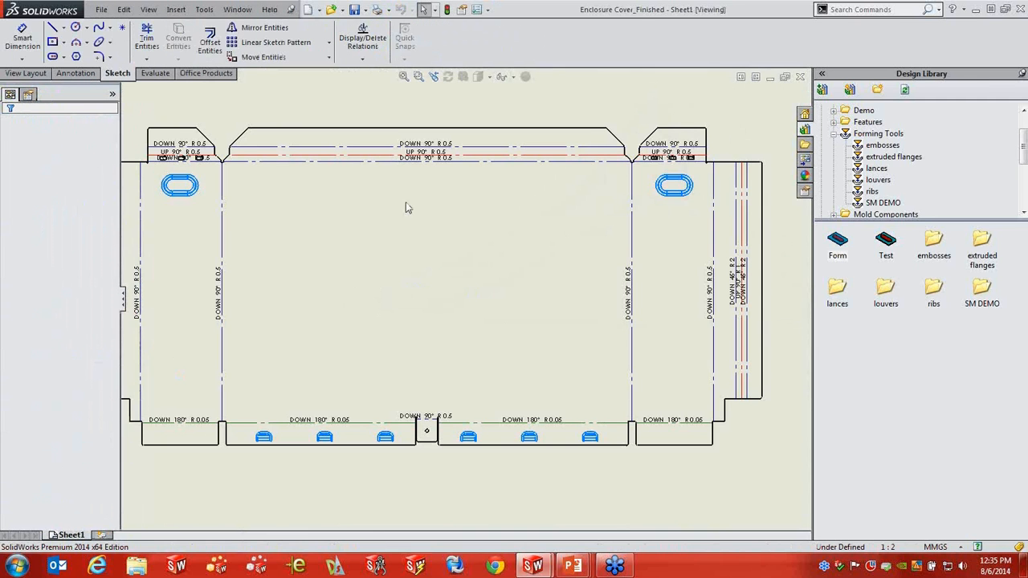
key(f)
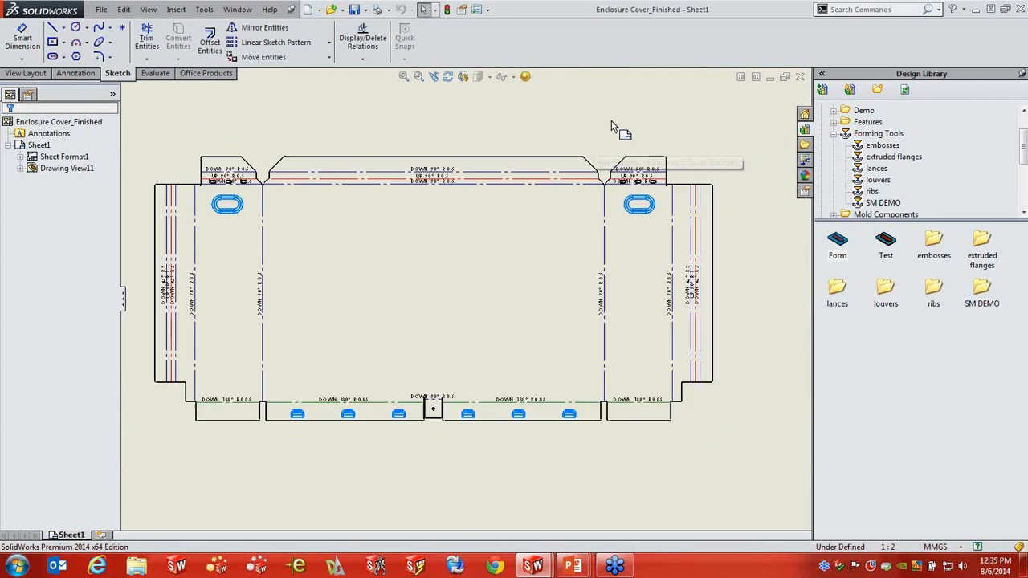
scroll(624, 212, down, 3)
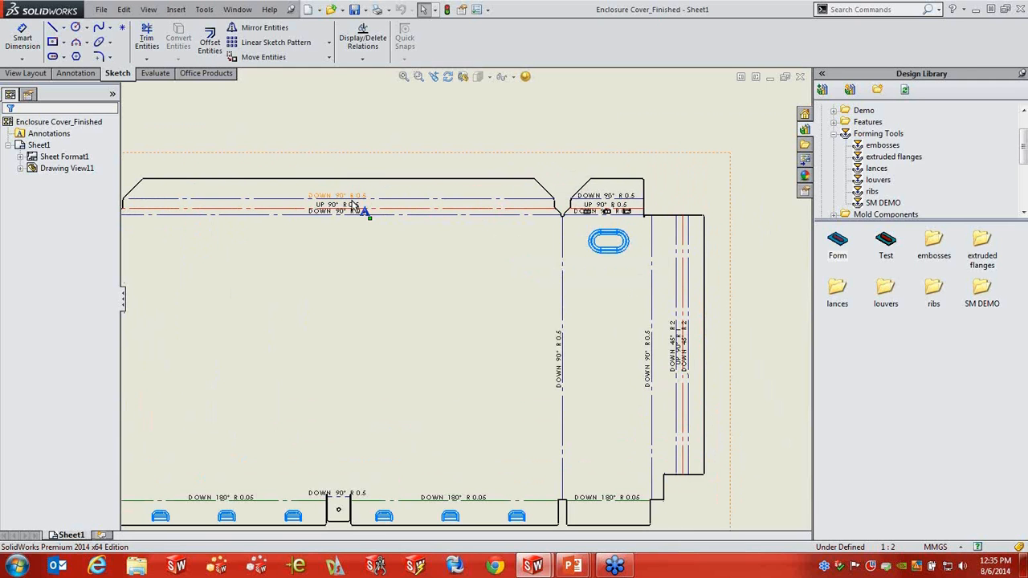
scroll(361, 225, down, 3)
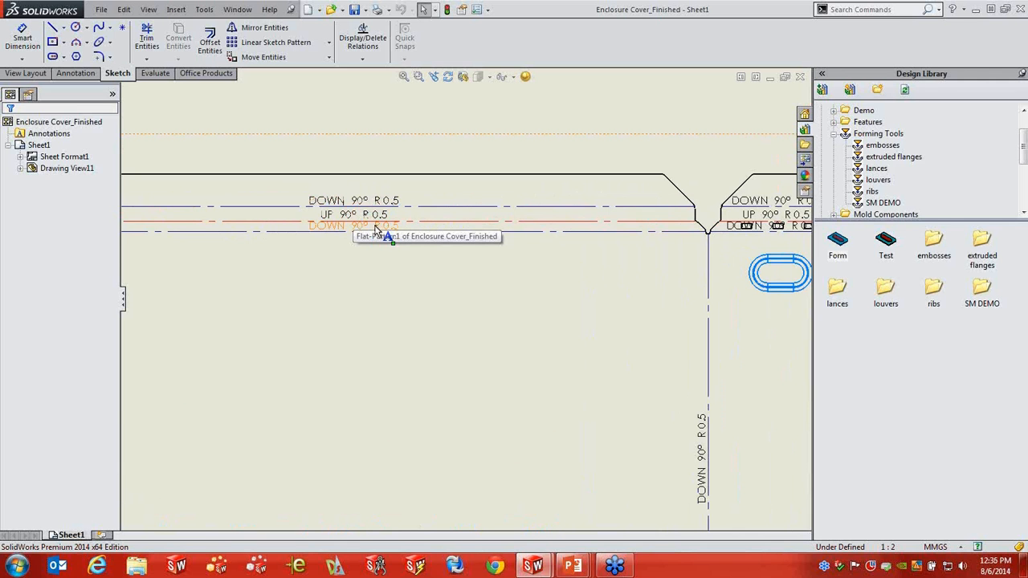
Step: Review the drawing's document properties through to the Sheet Metal settings for flat pattern colors and bend notes
click(486, 10)
click(502, 24)
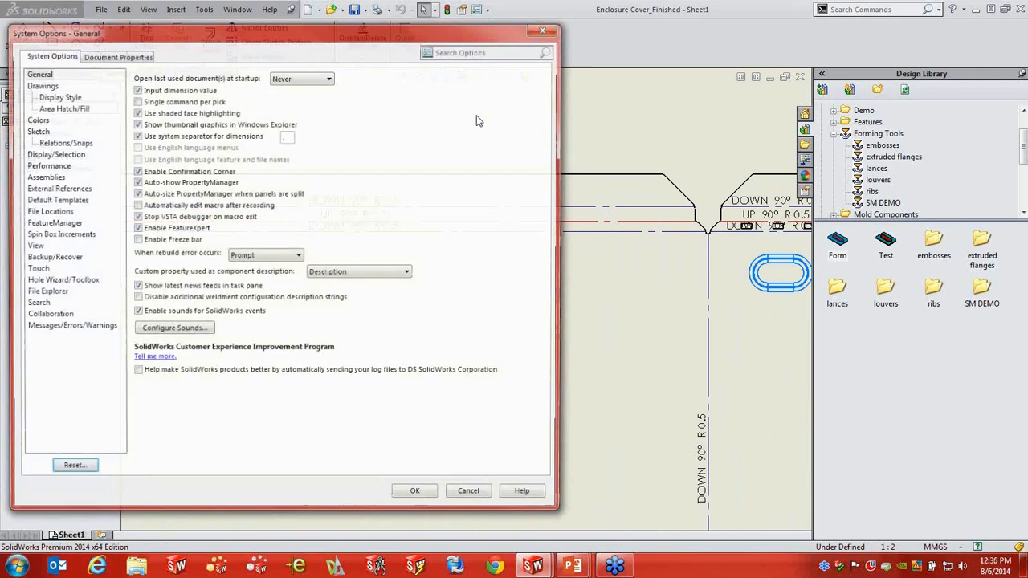
click(118, 54)
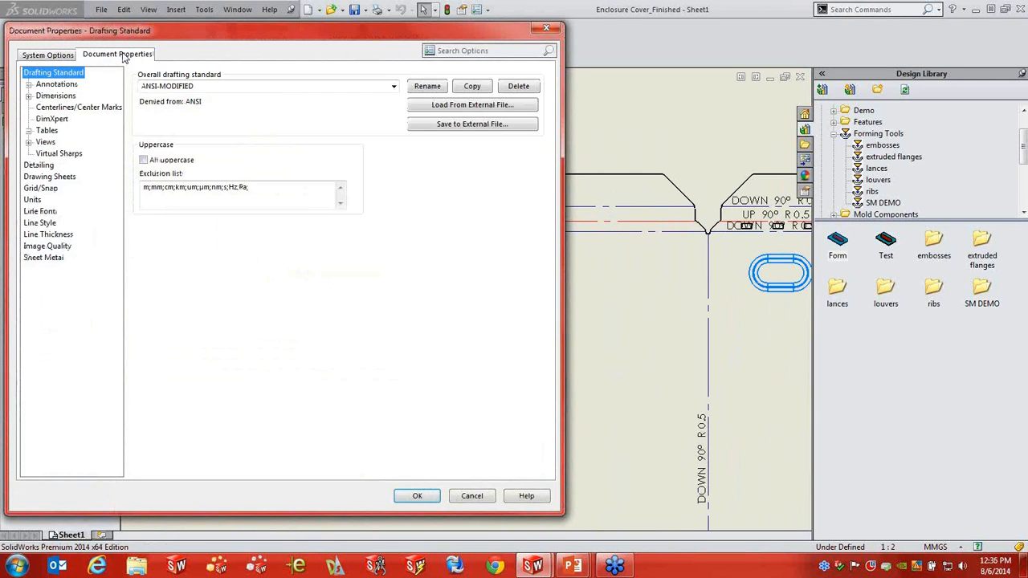
click(40, 164)
click(45, 176)
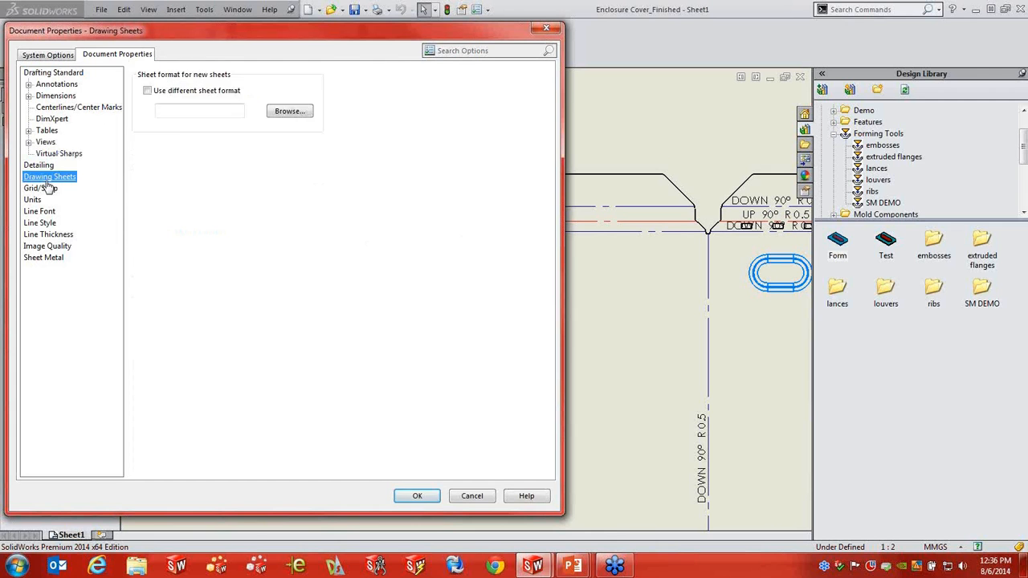
click(43, 189)
click(33, 200)
click(39, 212)
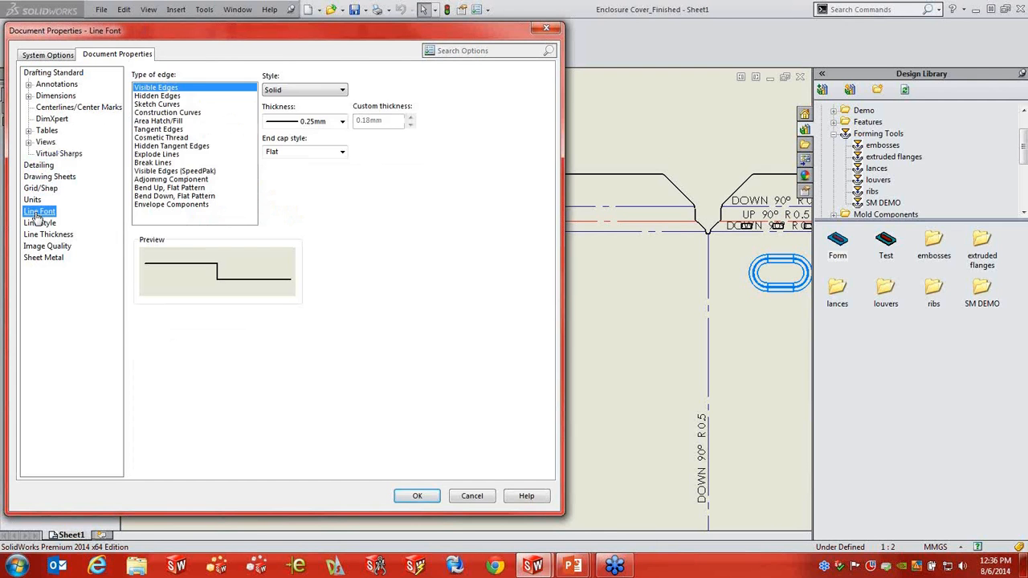
click(38, 223)
click(44, 235)
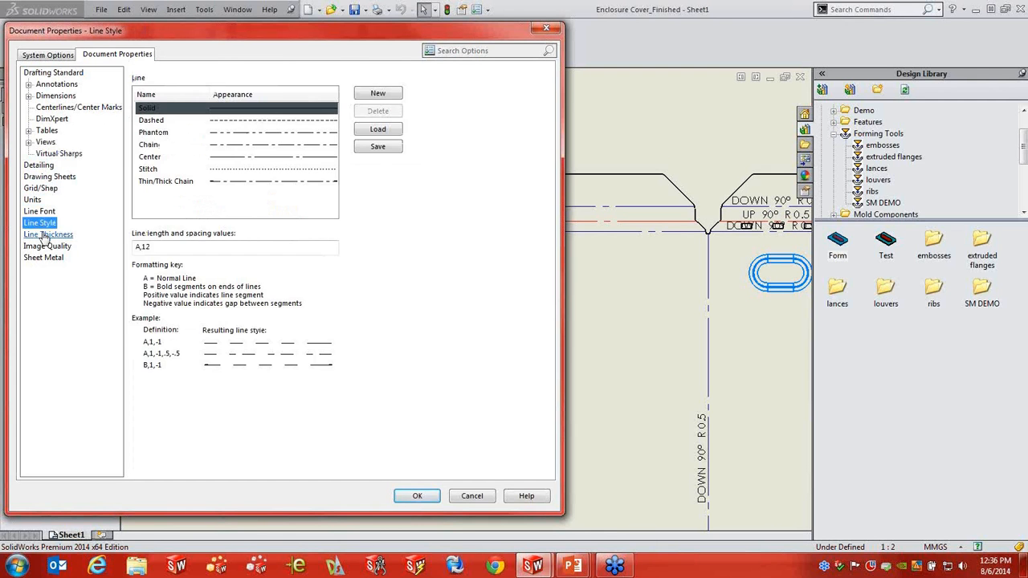
click(45, 245)
click(41, 259)
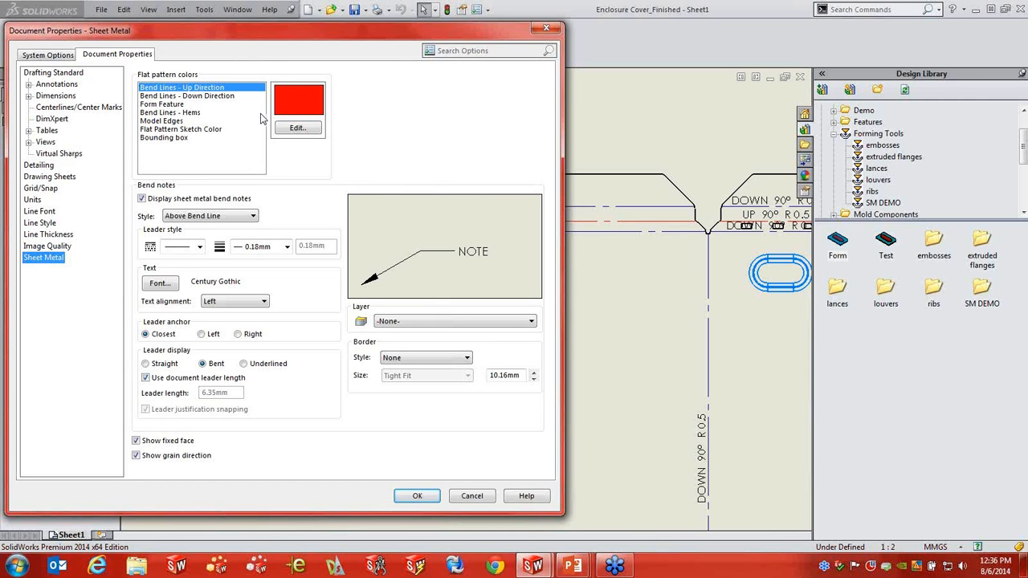
mouse_move(404, 40)
mouse_down()
mouse_move(310, 49)
mouse_move(286, 68)
mouse_move(391, 54)
mouse_up()
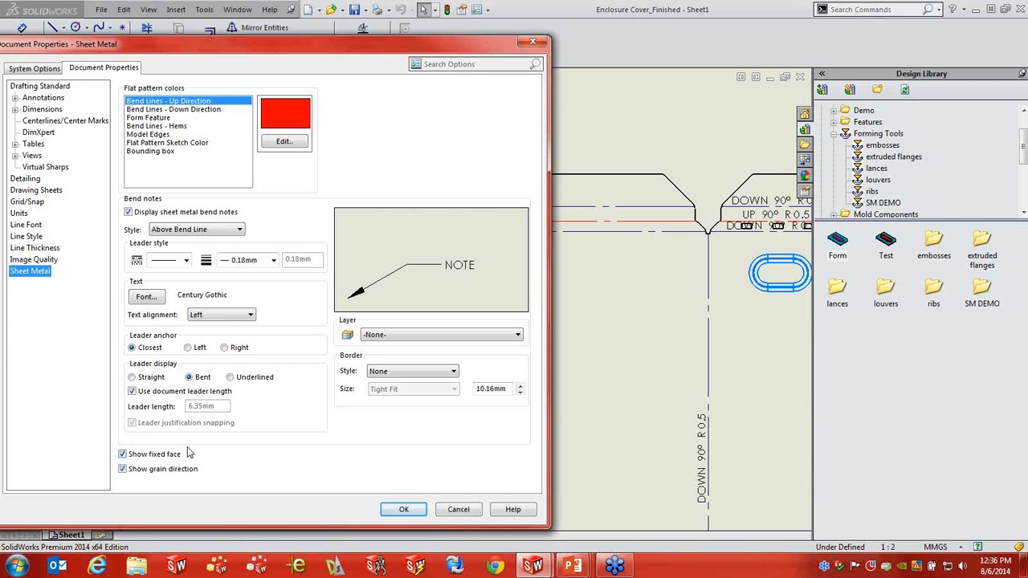
click(404, 509)
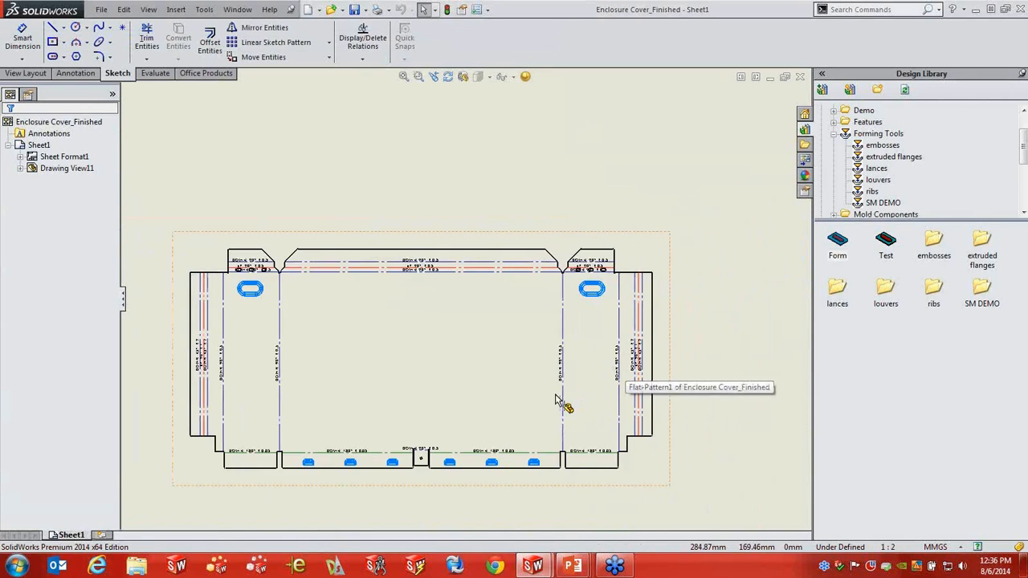
Step: Examine the flat pattern's bend lines and notes, and revisit the drawing's Drafting Standard document properties without changing them
scroll(605, 274, up, 1)
scroll(562, 294, down, 3)
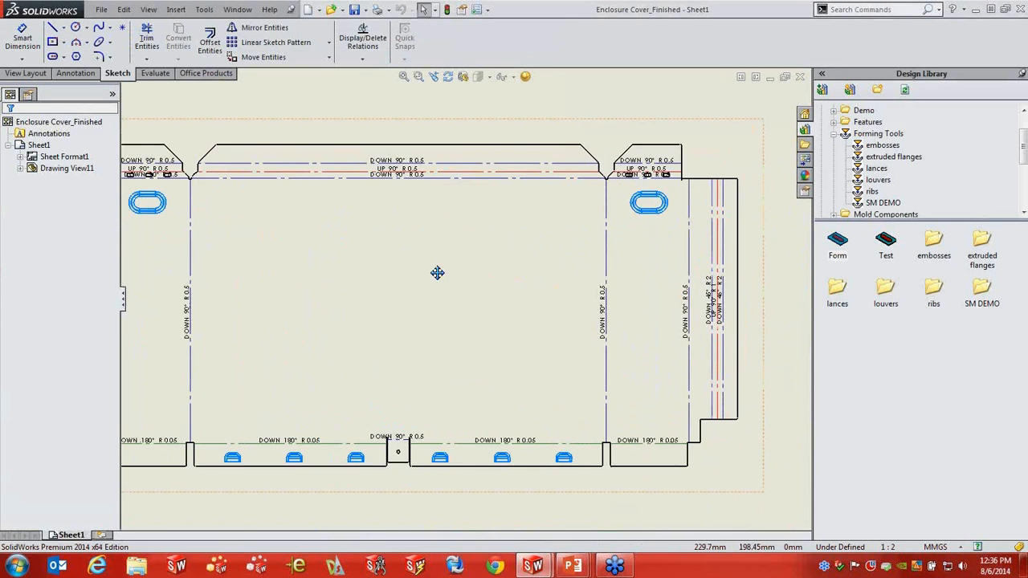
middle_drag(436, 270, 514, 289)
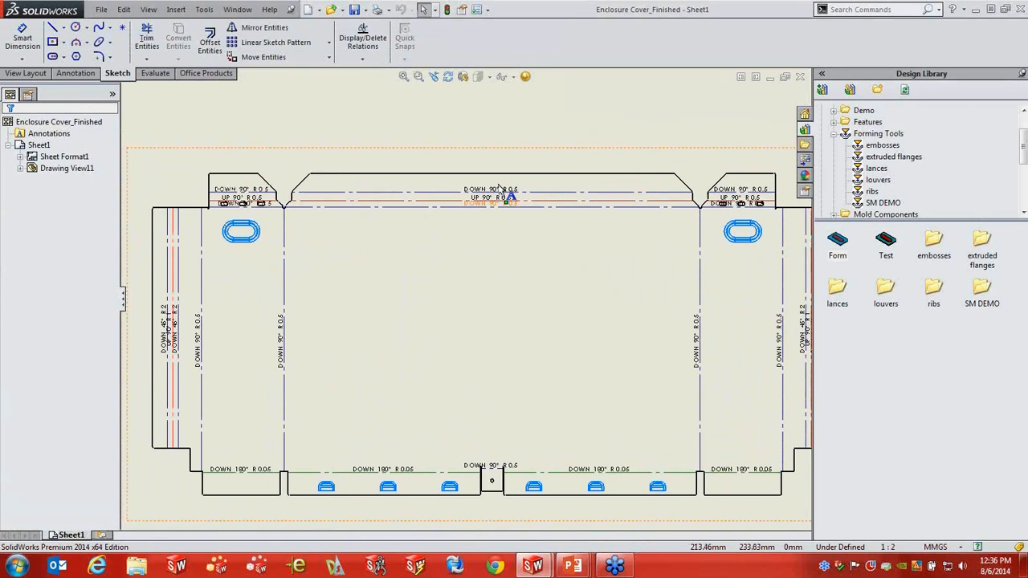
click(486, 10)
click(504, 23)
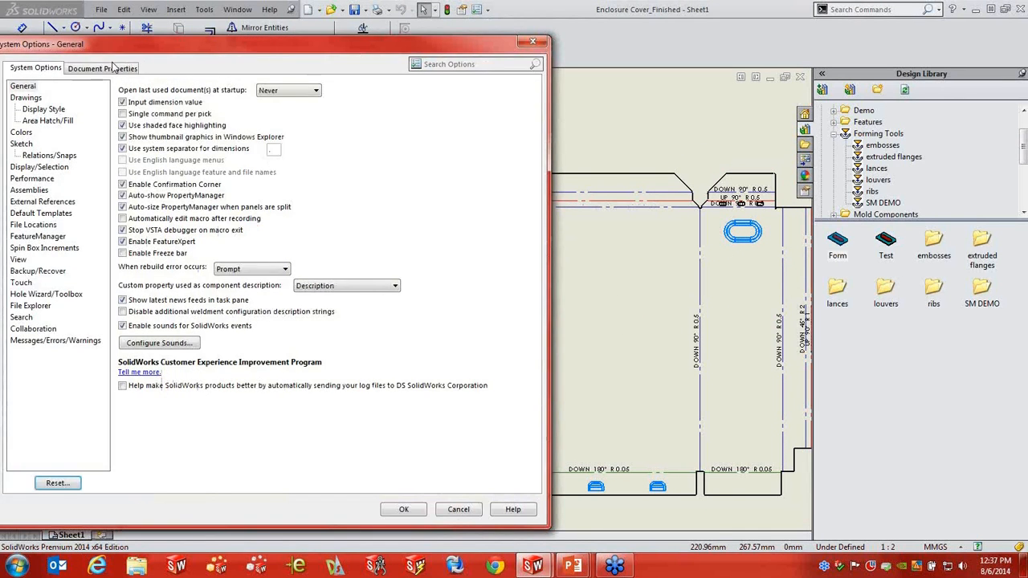
click(113, 69)
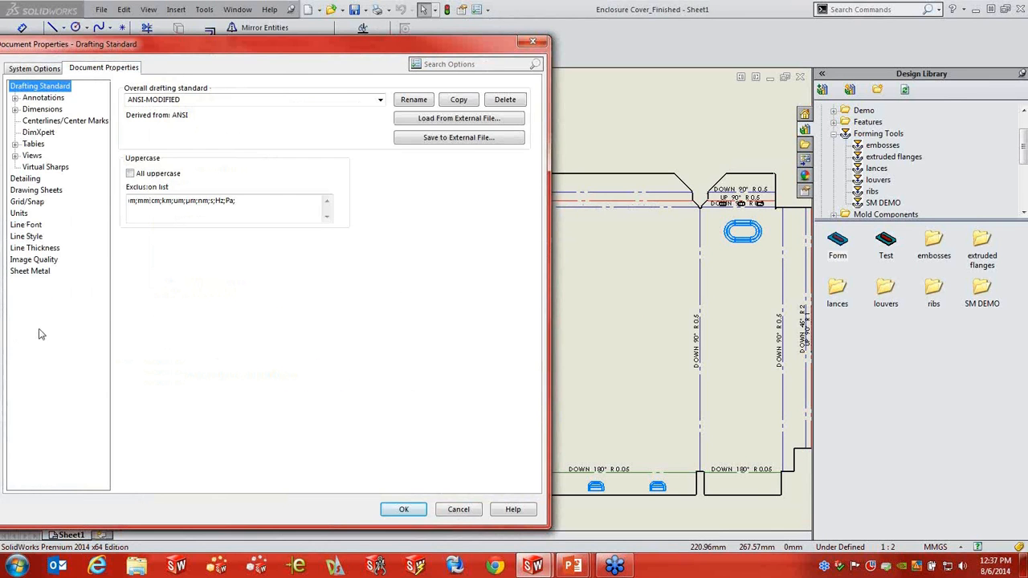
click(462, 509)
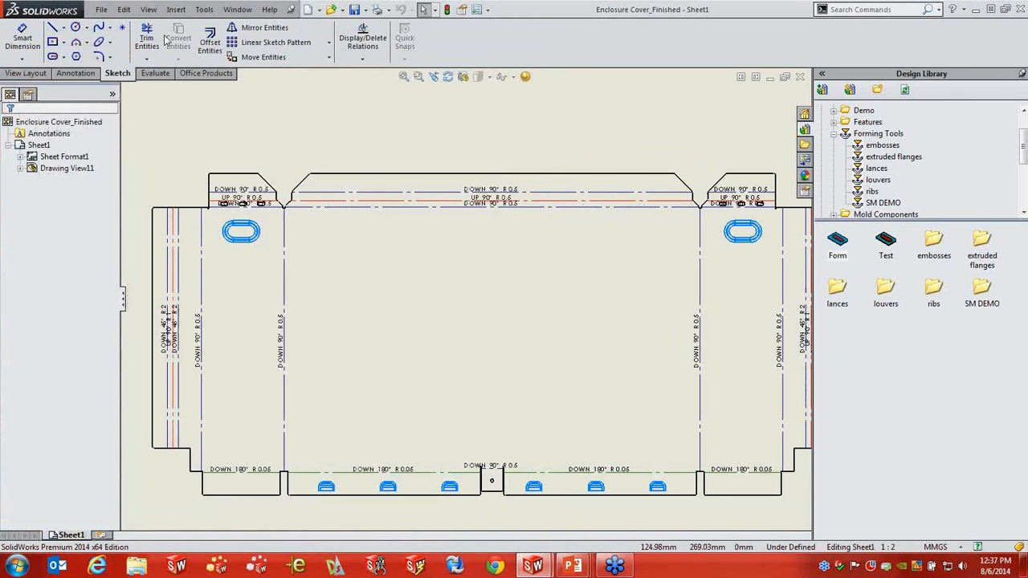
Step: Check the flat pattern layout templates available for a new document without creating one
click(101, 10)
click(121, 26)
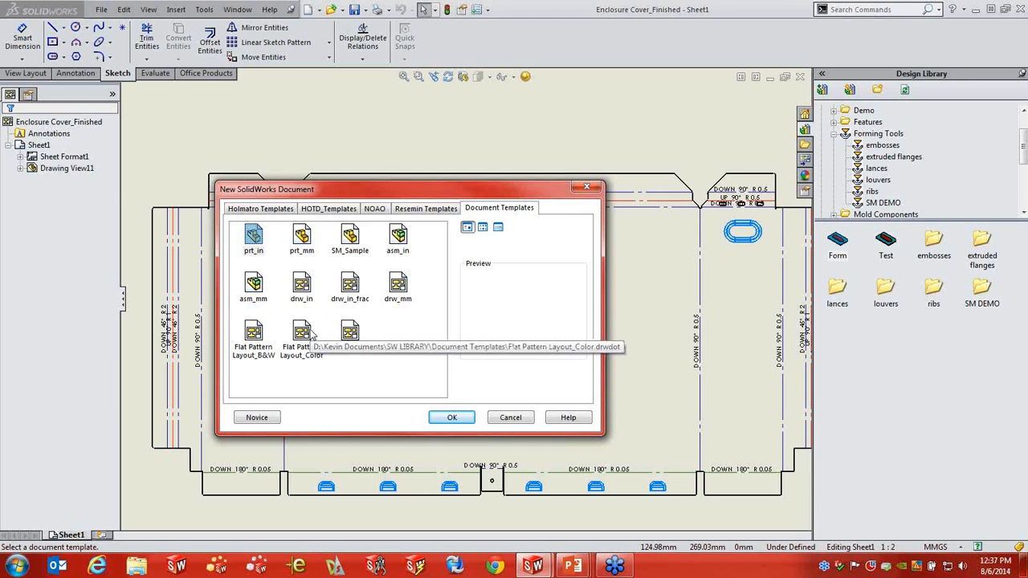
click(521, 420)
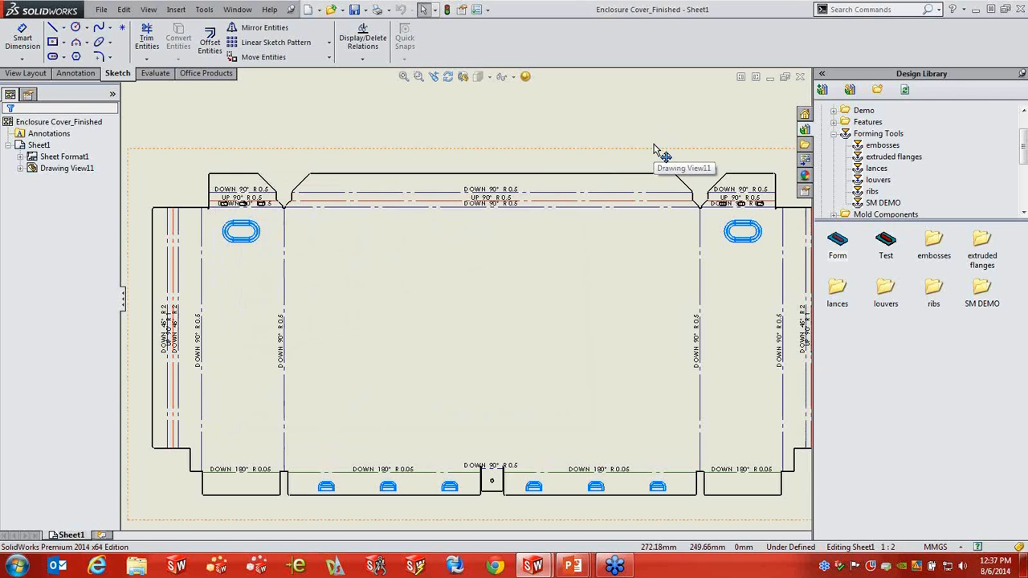
Step: Merge the outermost DOWN 90° R 0.5 bend notes of the upper-left corner flange and the long upper flange
scroll(544, 227, down, 1)
scroll(526, 274, down, 1)
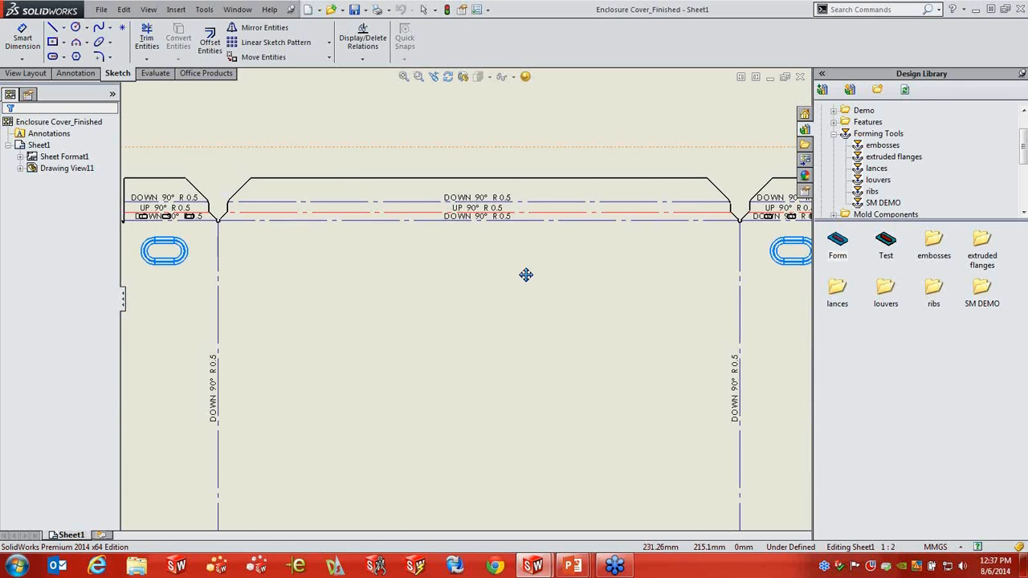
drag(526, 274, 565, 310)
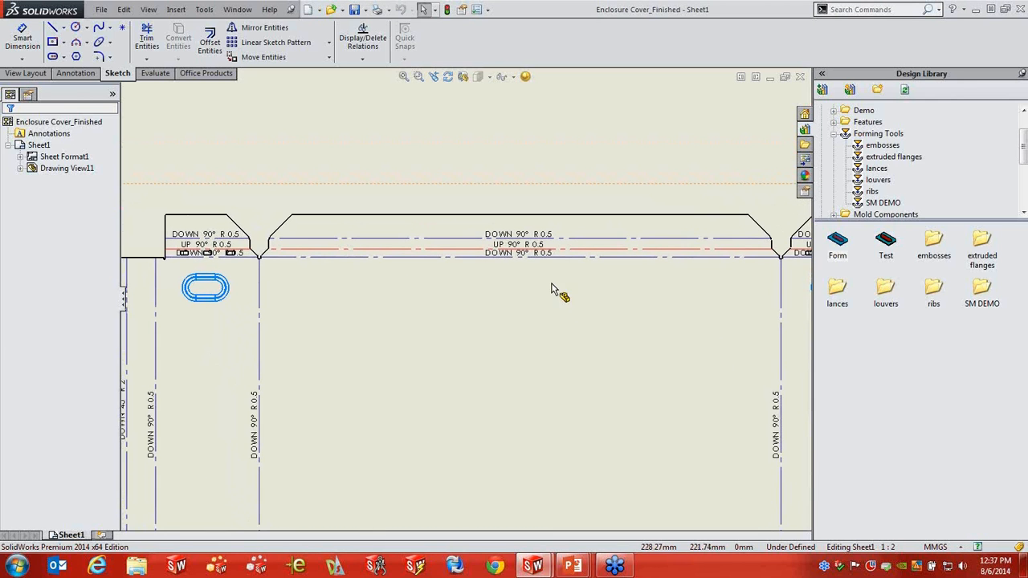
mouse_move(402, 329)
middle_down()
mouse_move(579, 220)
mouse_move(594, 198)
mouse_move(538, 246)
middle_up()
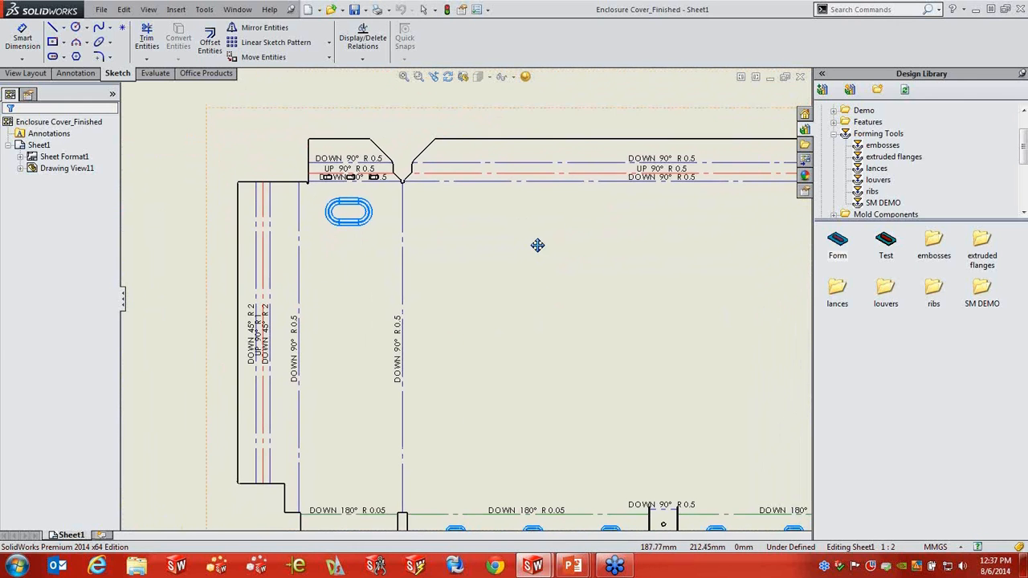
click(664, 166)
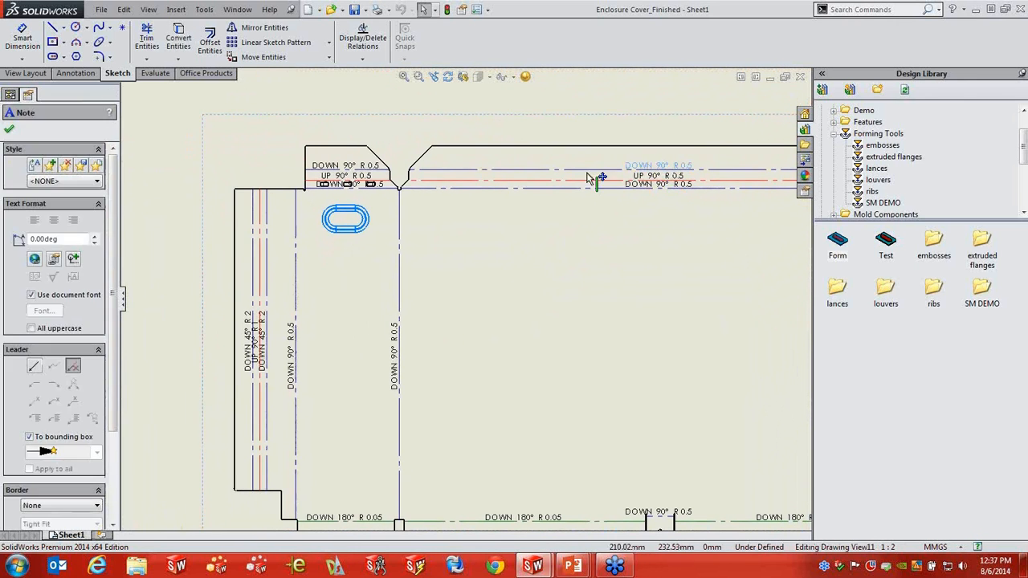
right_click(365, 168)
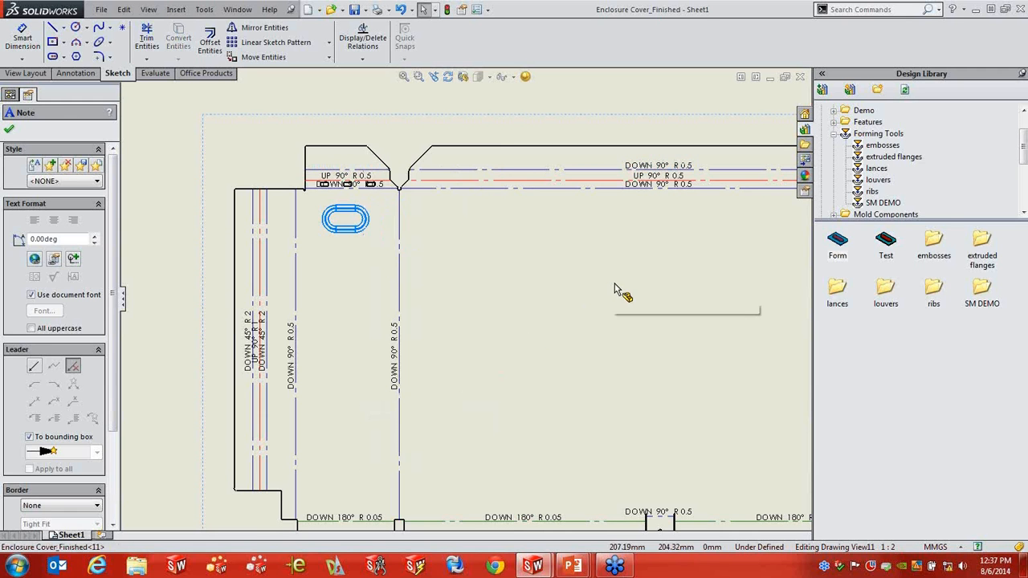
click(643, 243)
Step: Check the Unmerge Bend Notes option on the merged upper bend note, leave it unused and clear the selection
right_click(678, 170)
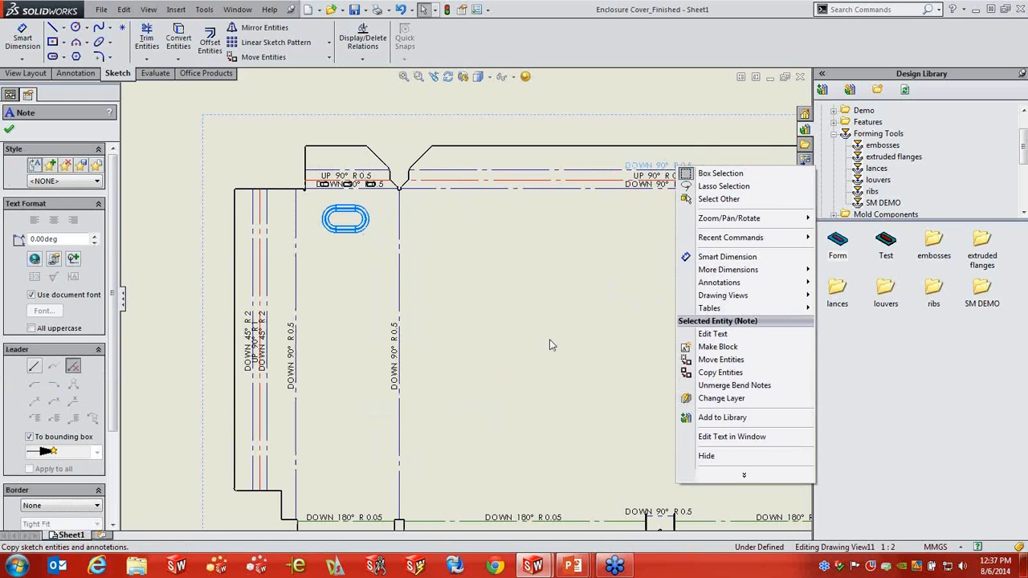
click(489, 306)
scroll(585, 305, up, 5)
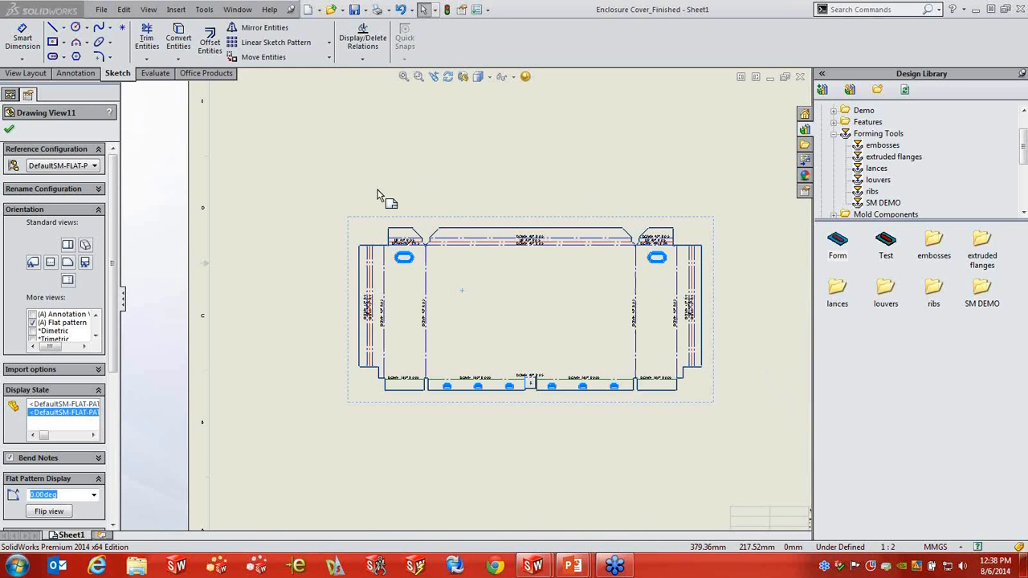
click(756, 319)
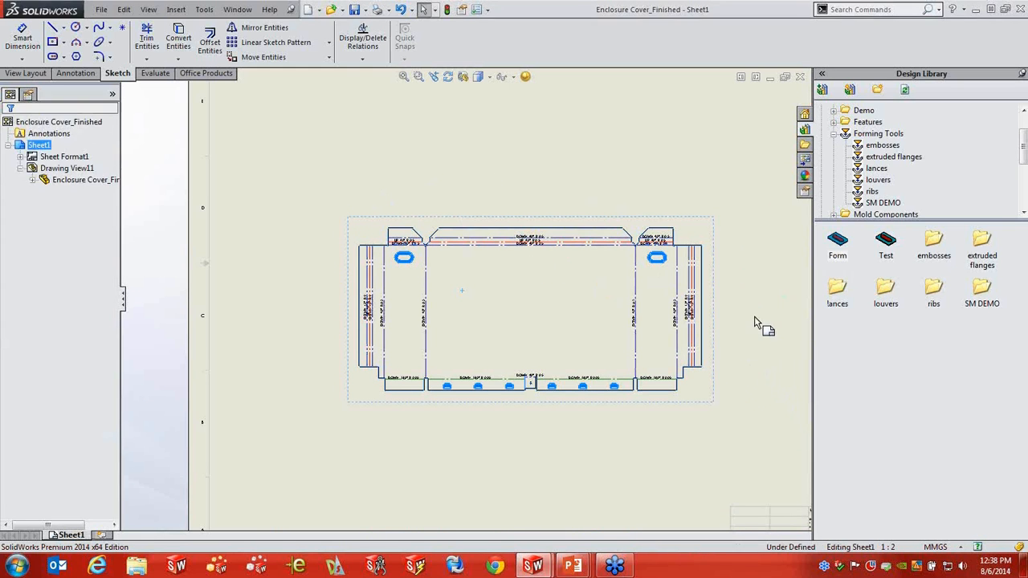
scroll(728, 262, down, 1)
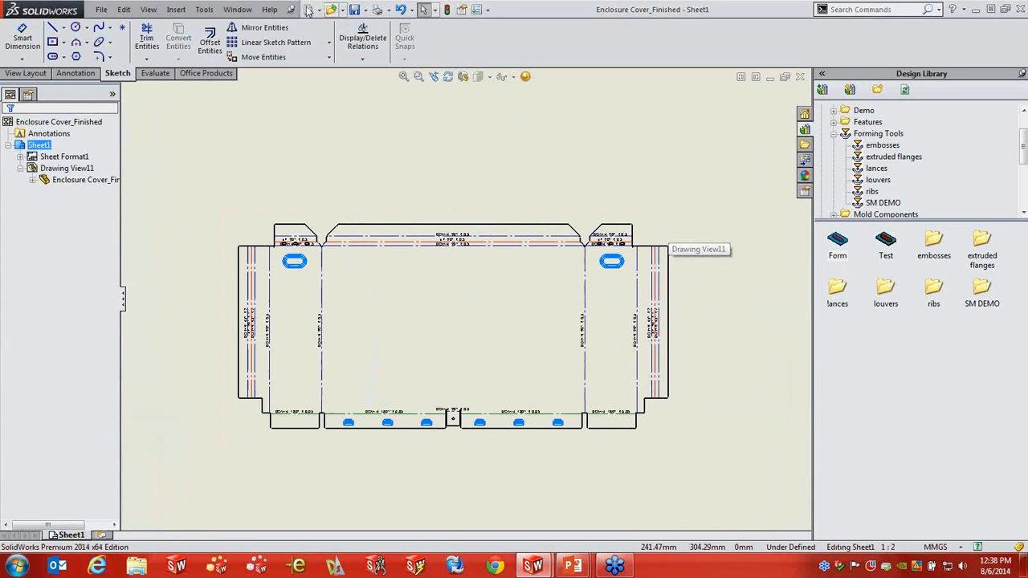
Step: Open the Enclosure Cover_Finished part from its flat pattern drawing view and inspect the flattened model
click(238, 9)
click(490, 186)
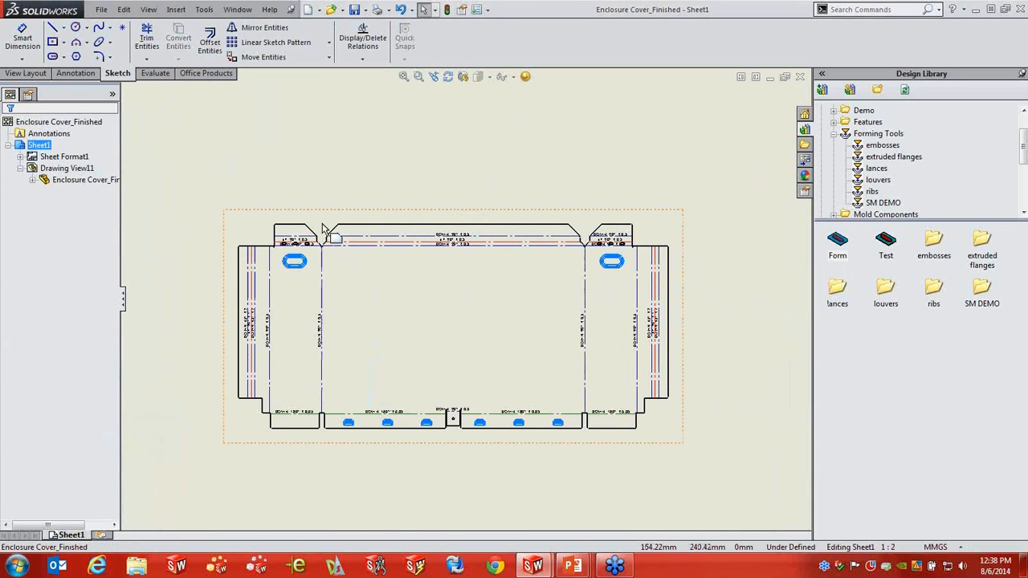
right_click(322, 219)
click(325, 194)
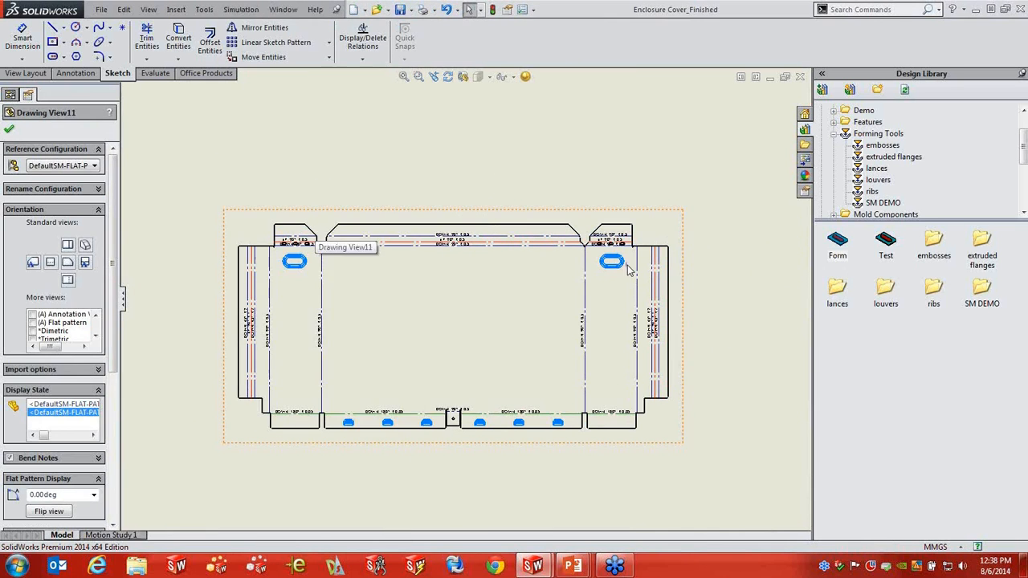
scroll(373, 315, up, 5)
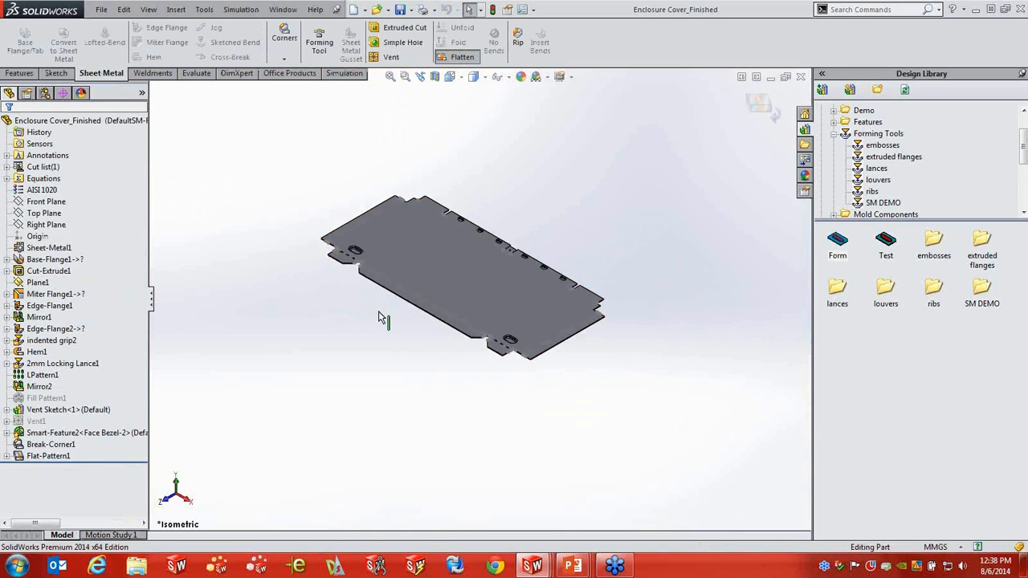
middle_drag(448, 291, 449, 370)
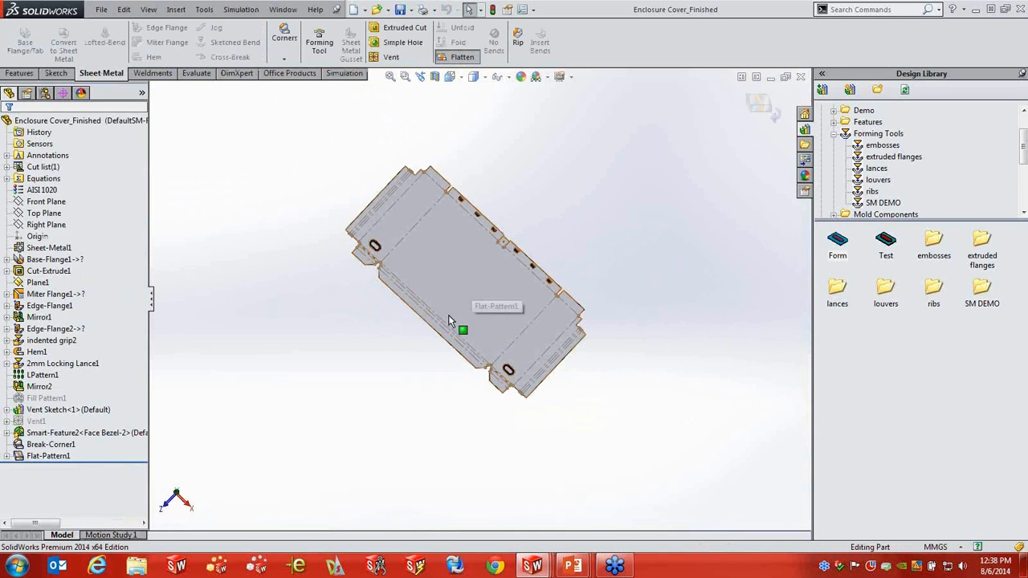
Step: Show the Bounding-Box1 sketch under Flat-Pattern1 in the Enclosure Cover_Finished part
click(8, 456)
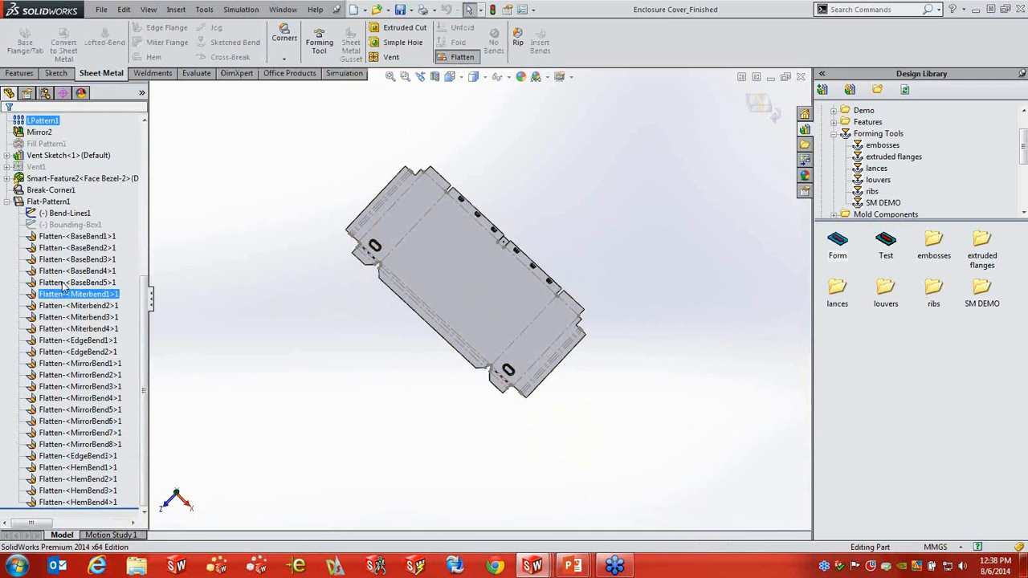
click(77, 228)
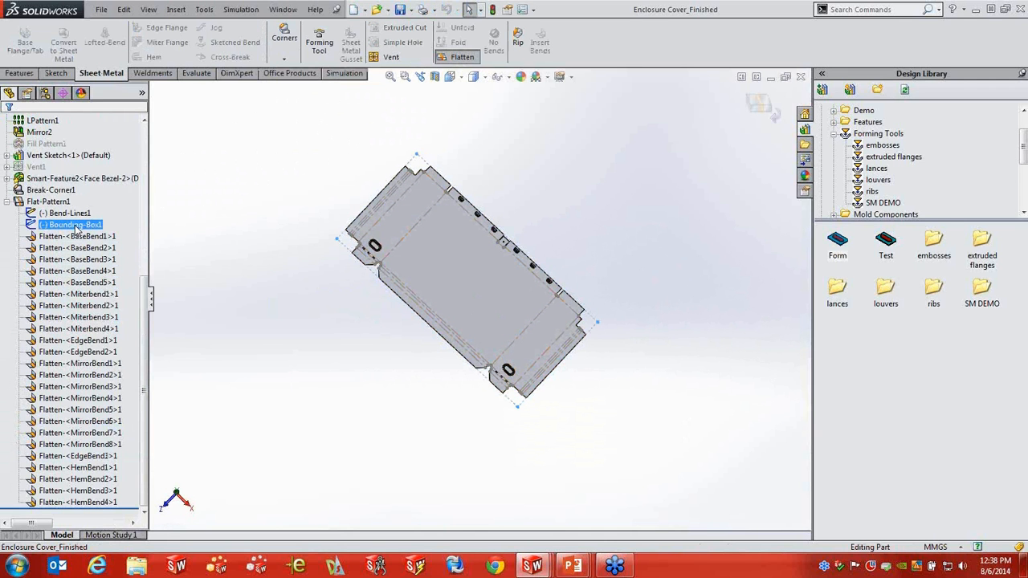
right_click(76, 227)
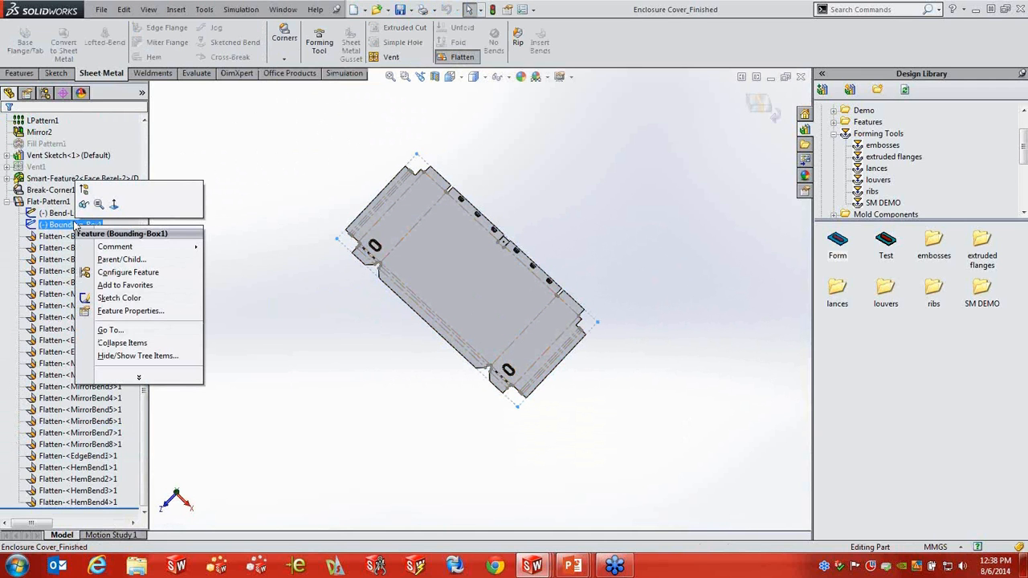
click(85, 206)
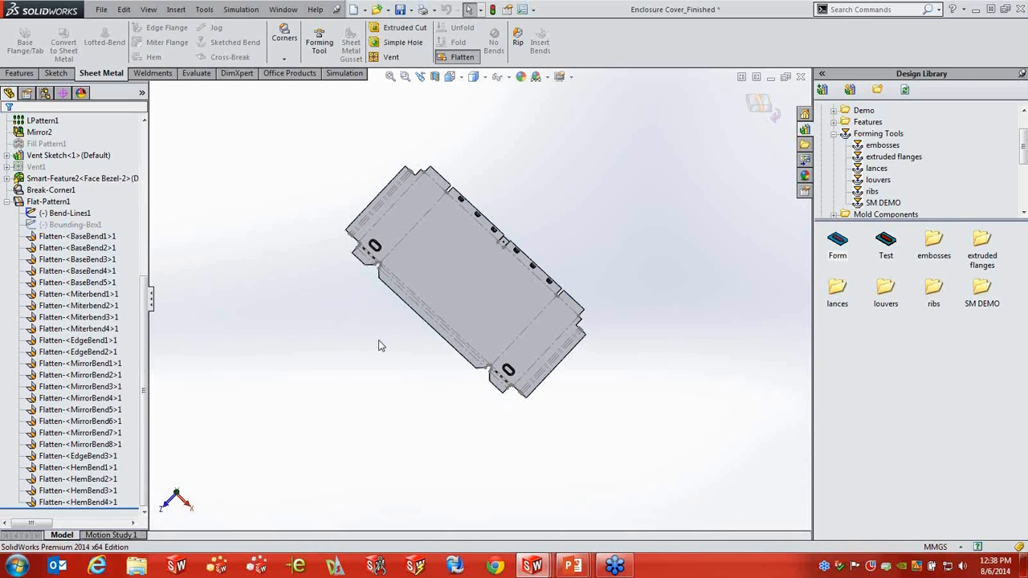
click(84, 226)
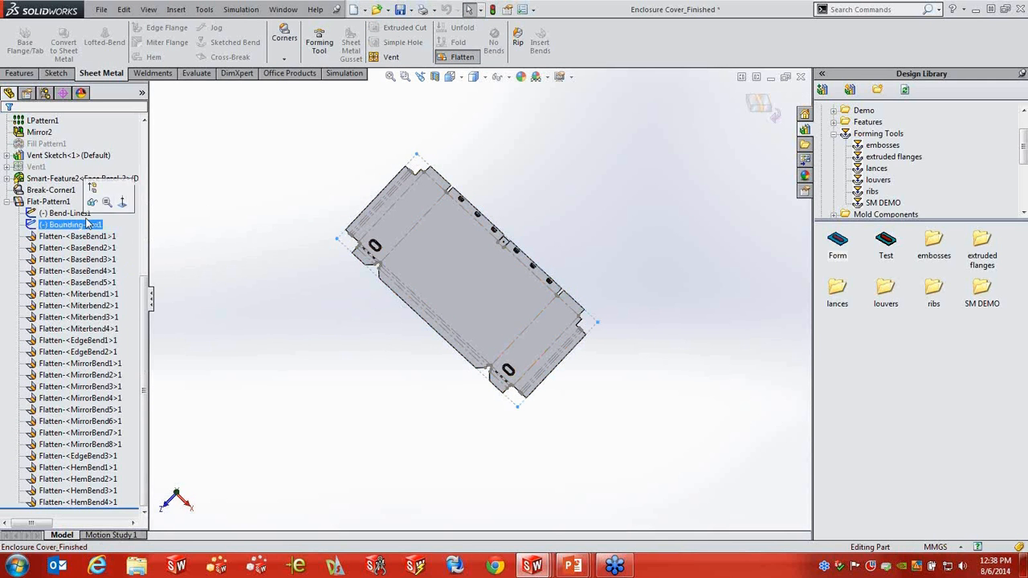
click(90, 188)
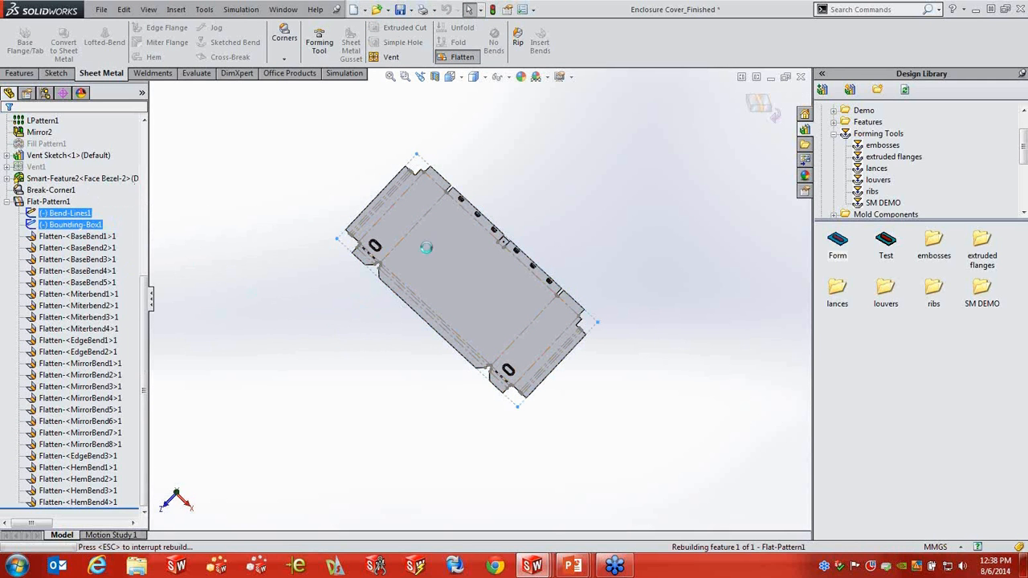
Step: Inspect the bounding box around the flattened part's corners and check the length of its long lower side
middle_drag(543, 311, 535, 241)
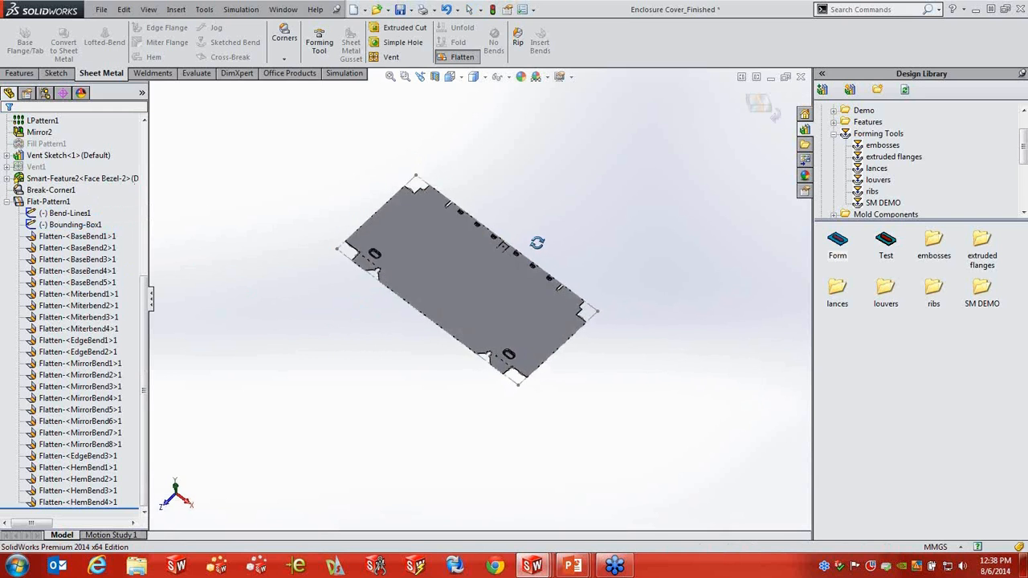
scroll(534, 353, down, 5)
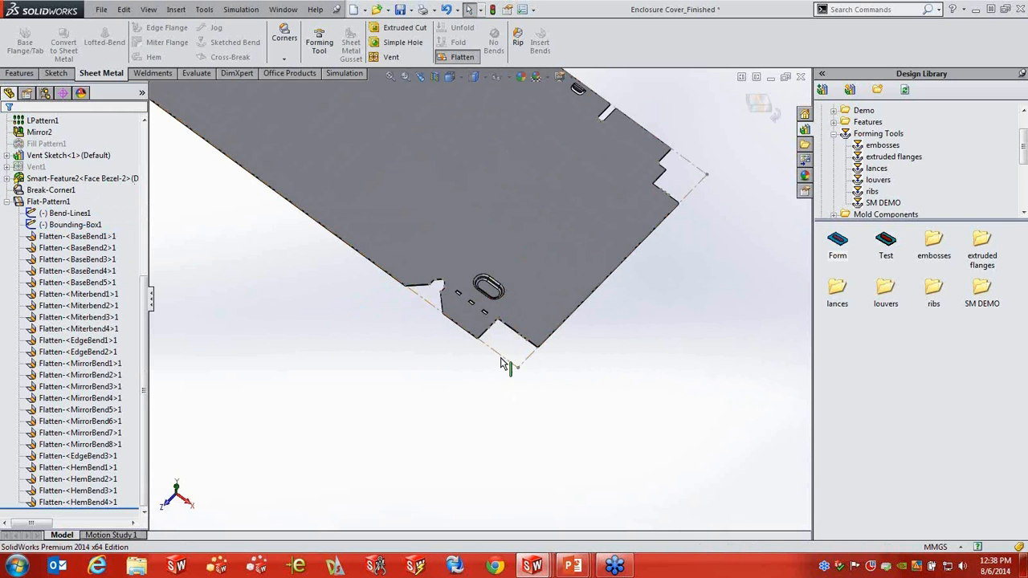
scroll(518, 358, up, 5)
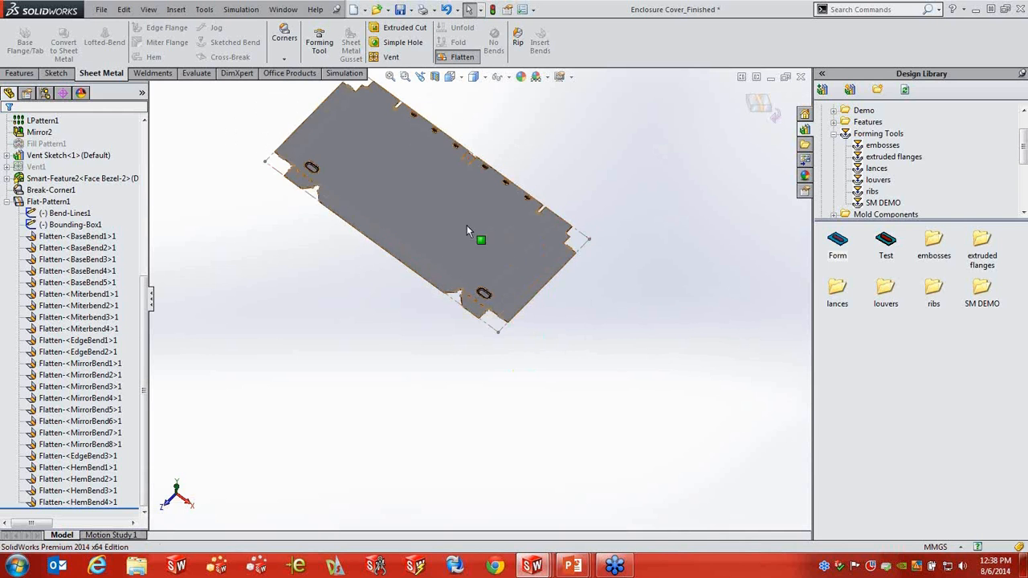
click(455, 304)
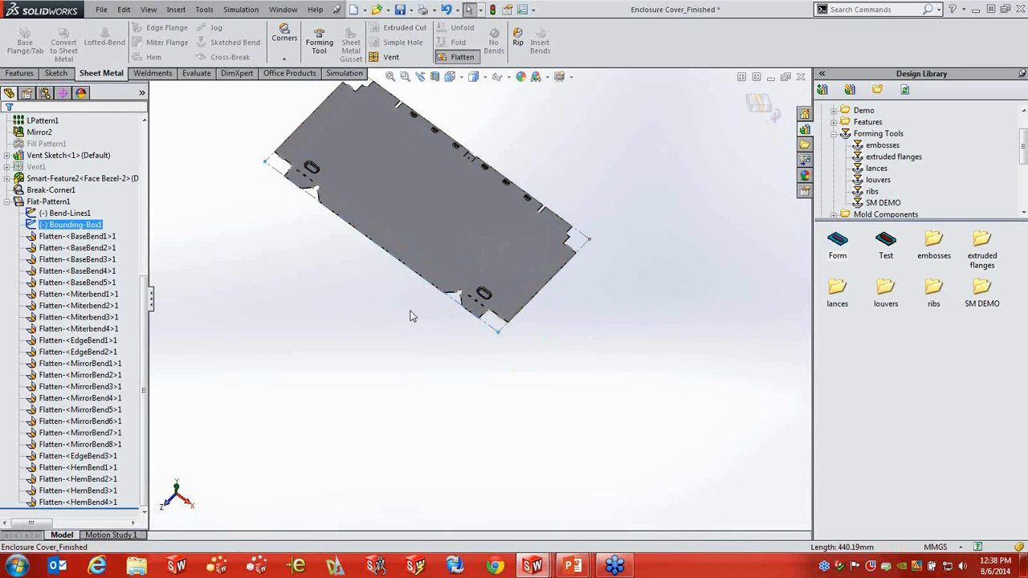
scroll(422, 201, up, 1)
scroll(421, 203, up, 1)
middle_drag(422, 202, 419, 187)
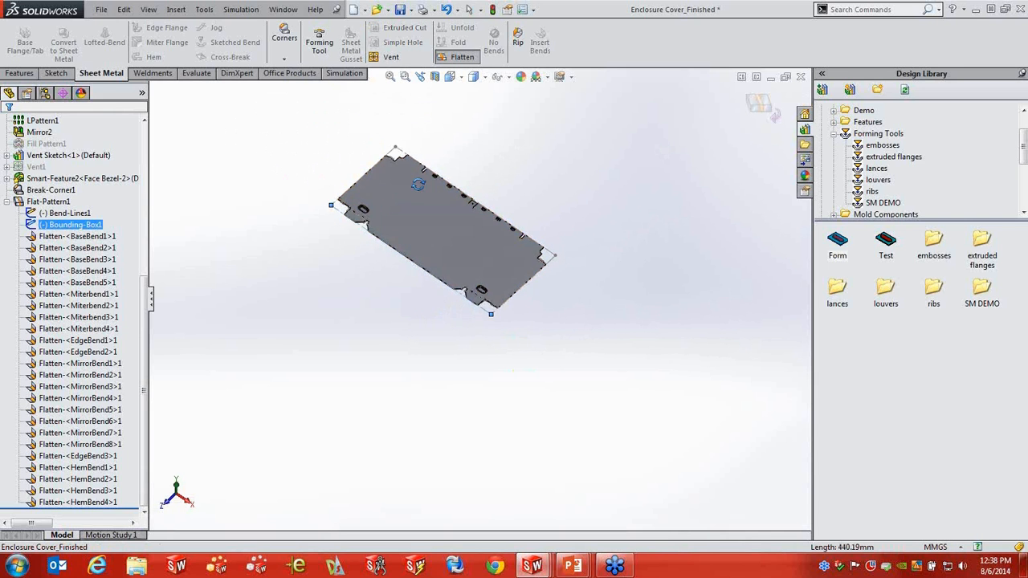
Step: Switch to the Enclosure Cover_Finished drawing and turn on Display bounding box in the properties of Drawing View11
click(283, 9)
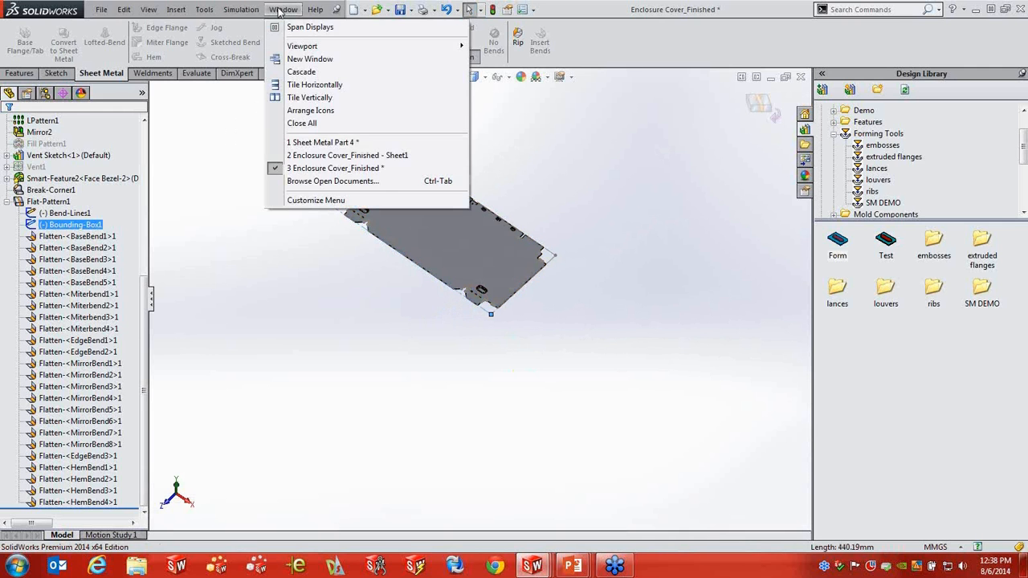
click(337, 157)
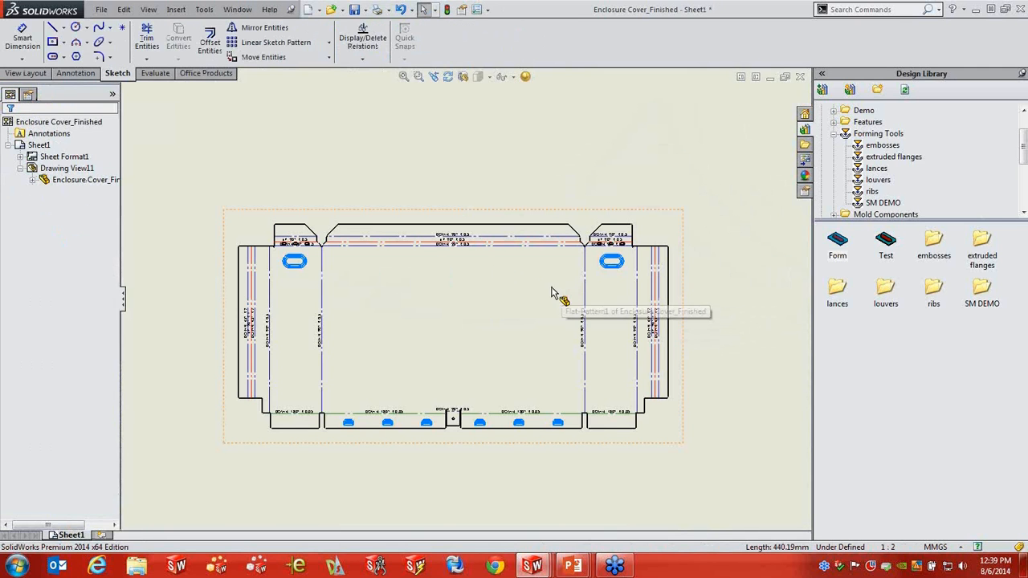
click(338, 225)
right_click(329, 216)
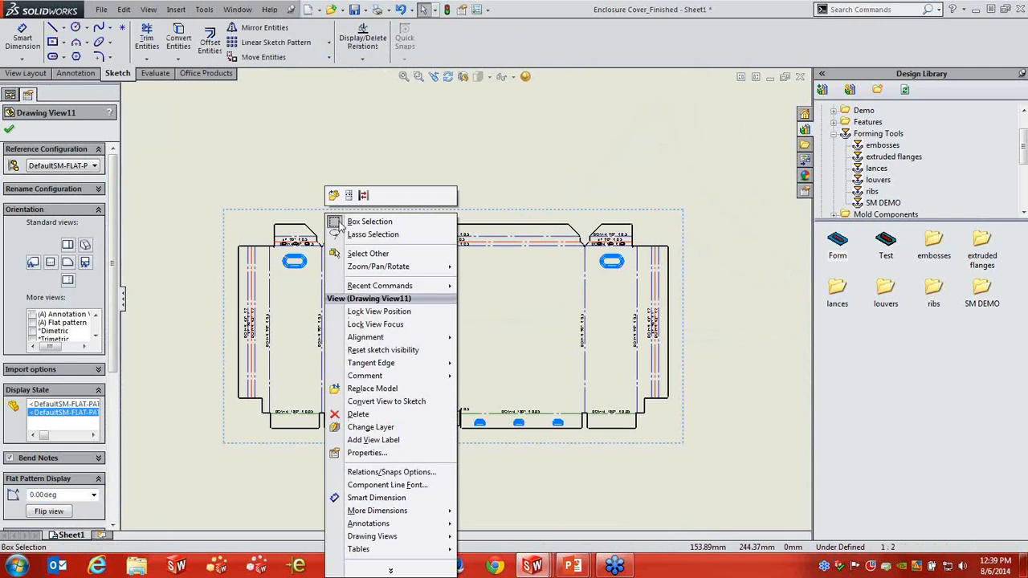
click(374, 453)
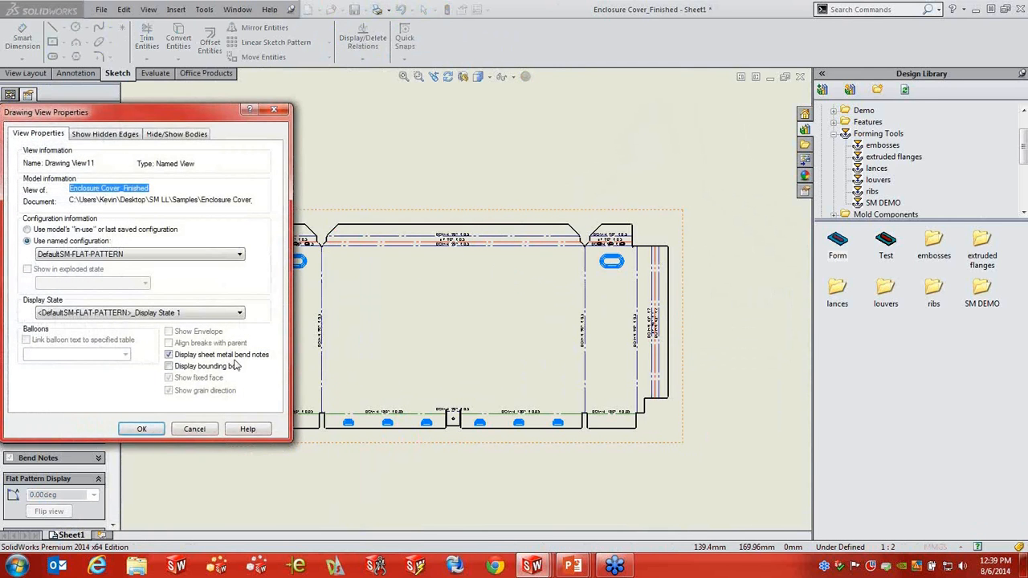
click(169, 366)
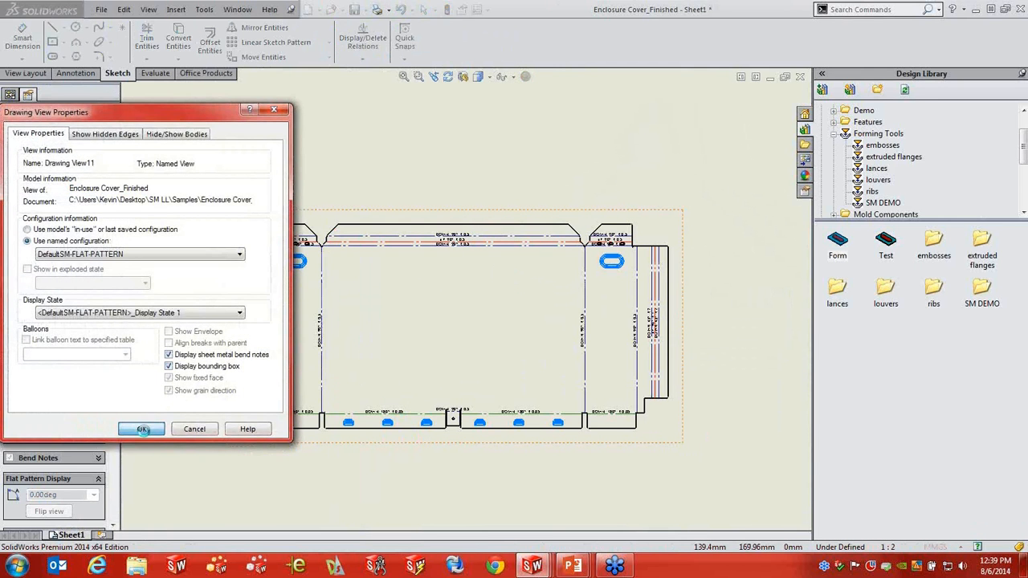
click(141, 429)
click(754, 290)
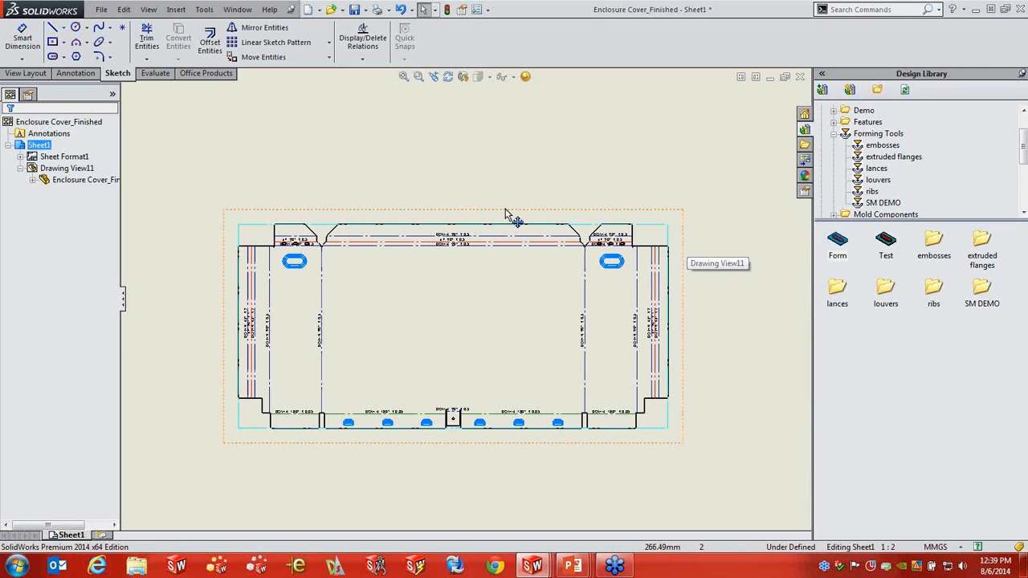
Step: Return from the drawing to the open Enclosure Cover_Finished part with its flattened model
click(243, 10)
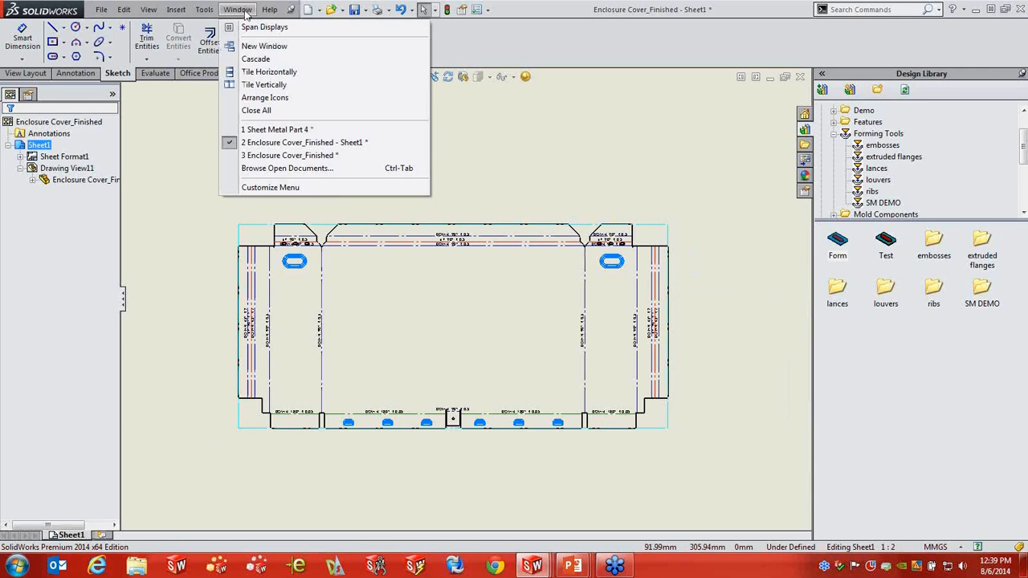
click(281, 155)
scroll(428, 213, down, 3)
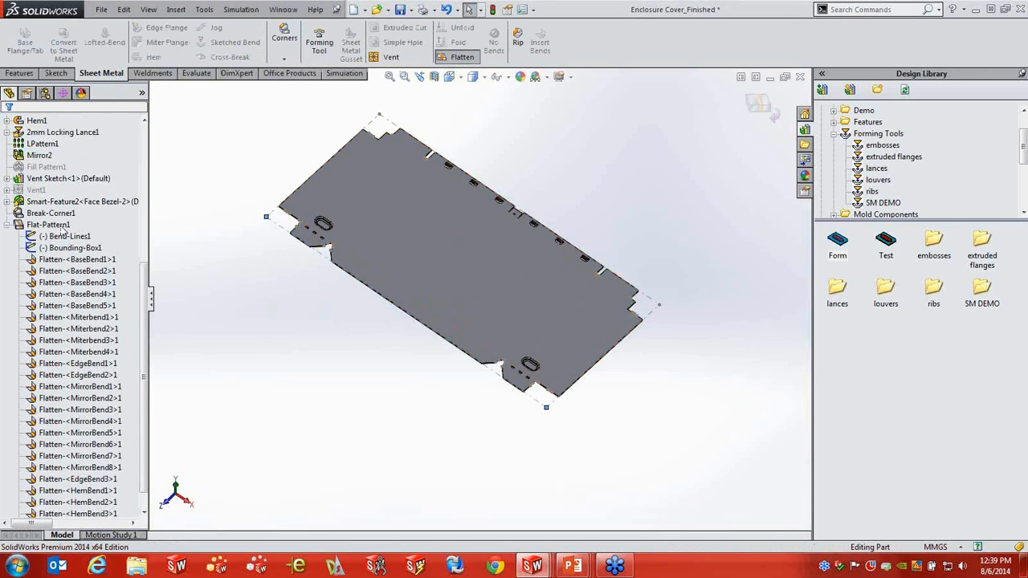
middle_drag(356, 358, 403, 393)
scroll(433, 200, down, 2)
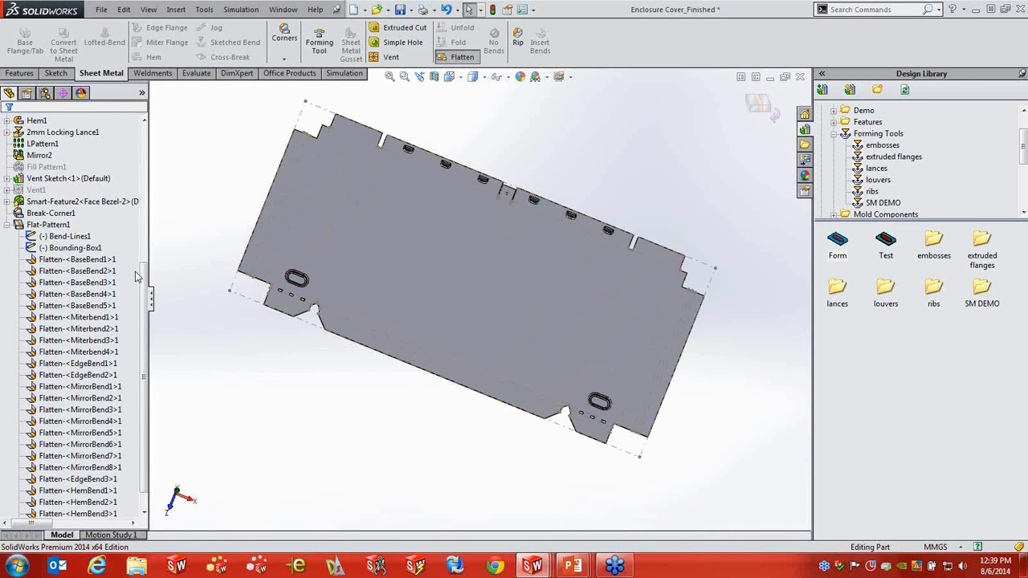
Step: Edit Flat-Pattern1 to use the diagonal miter edge at the flange corner as grain direction and view the reoriented bounding box
right_click(58, 225)
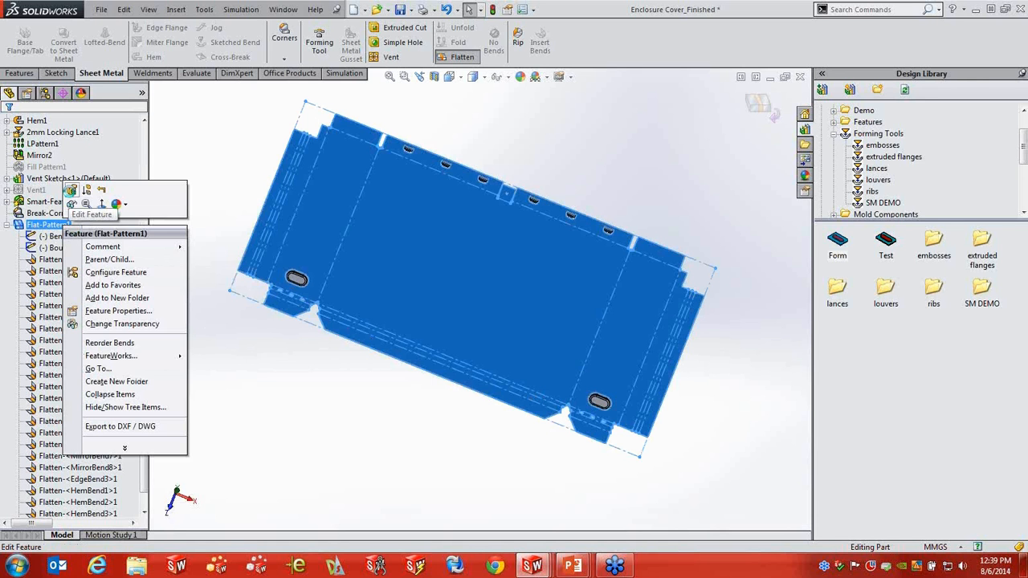
click(72, 191)
click(69, 310)
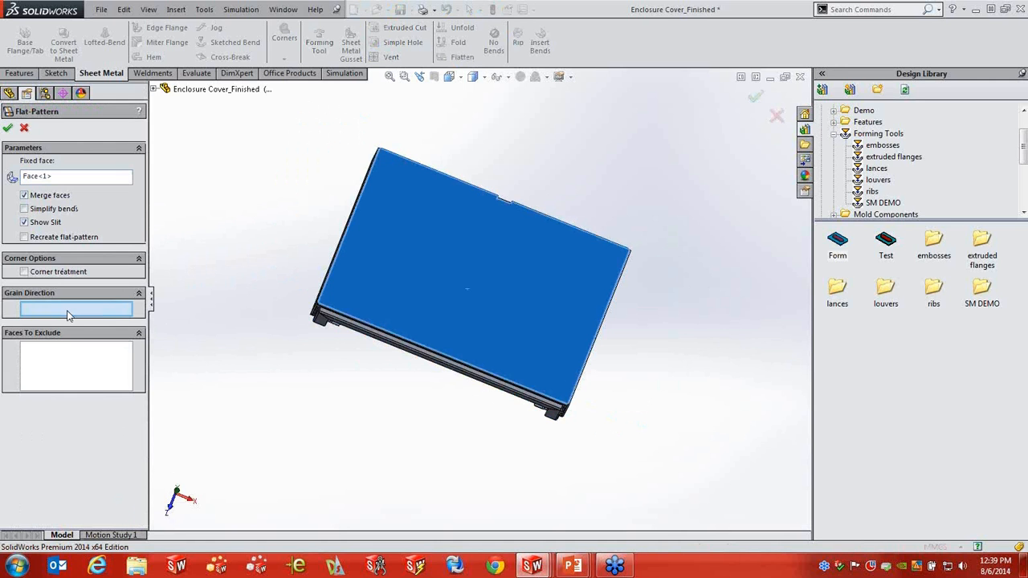
middle_drag(335, 418, 347, 321)
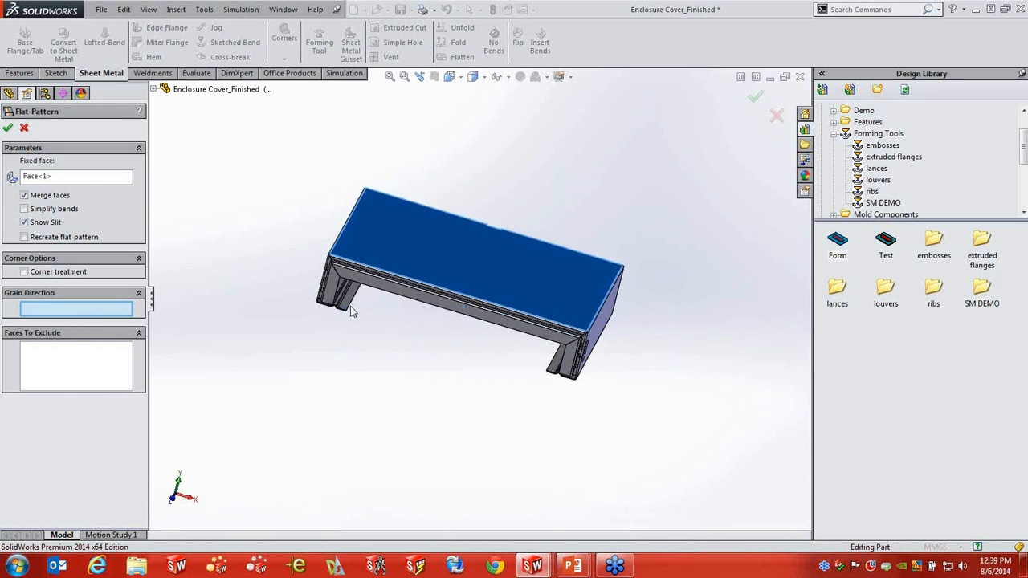
scroll(363, 285, down, 4)
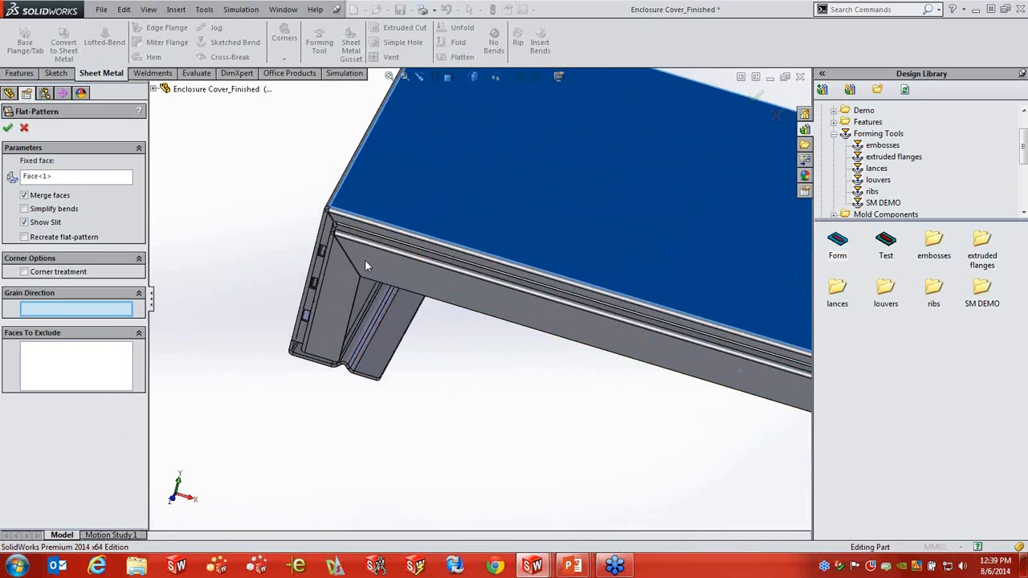
middle_drag(366, 260, 364, 259)
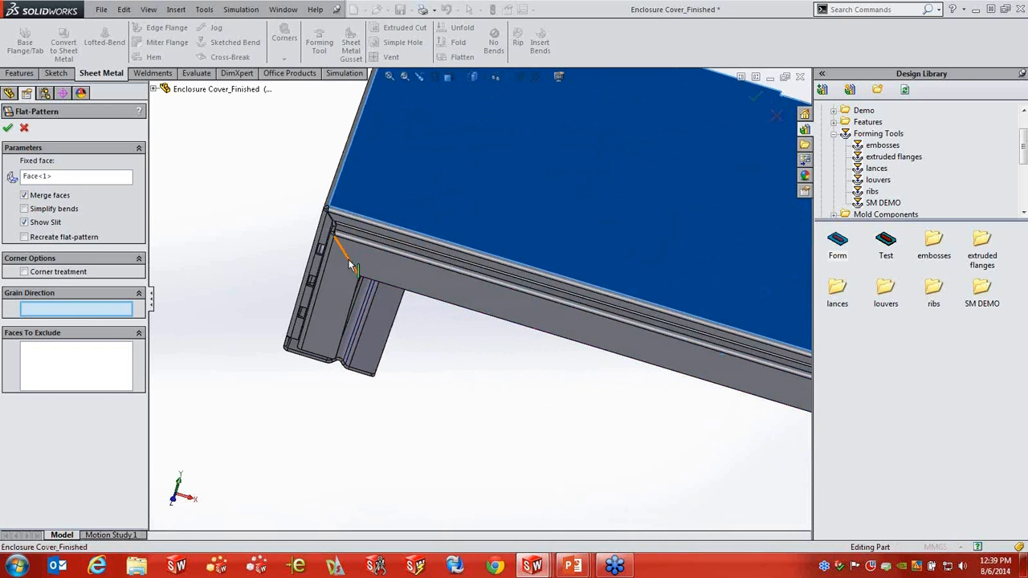
click(349, 262)
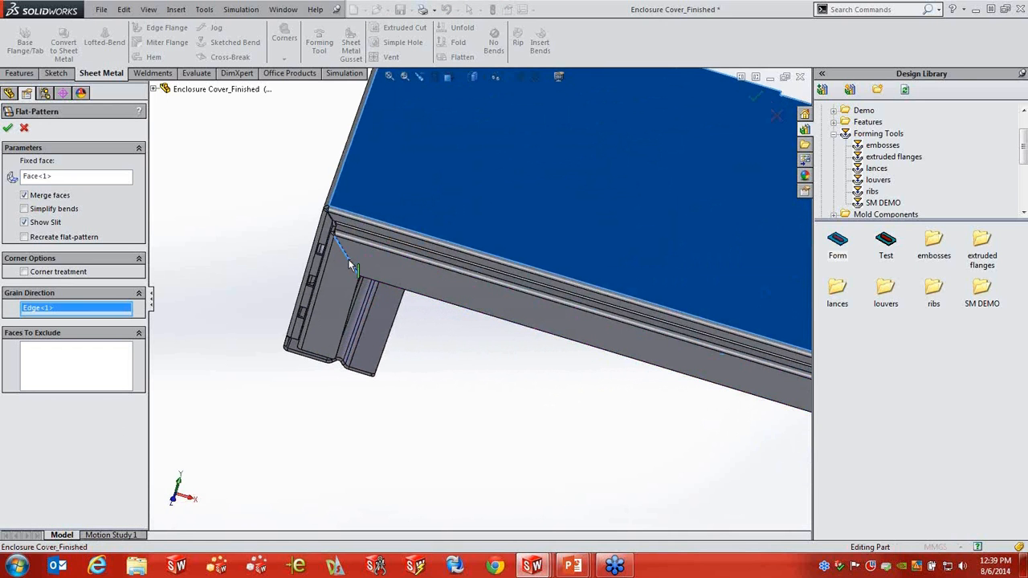
click(9, 129)
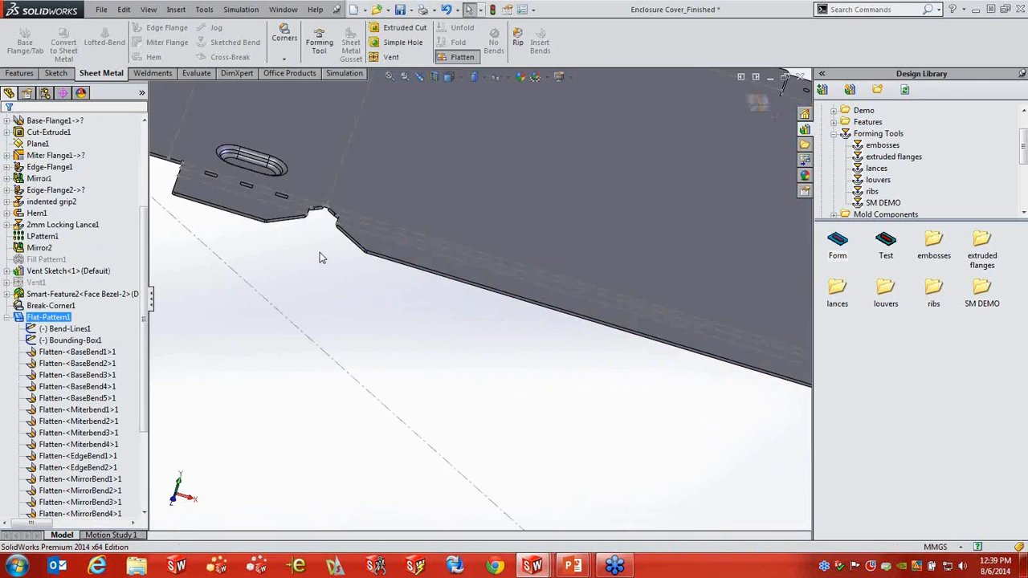
scroll(563, 296, up, 4)
middle_drag(566, 295, 556, 342)
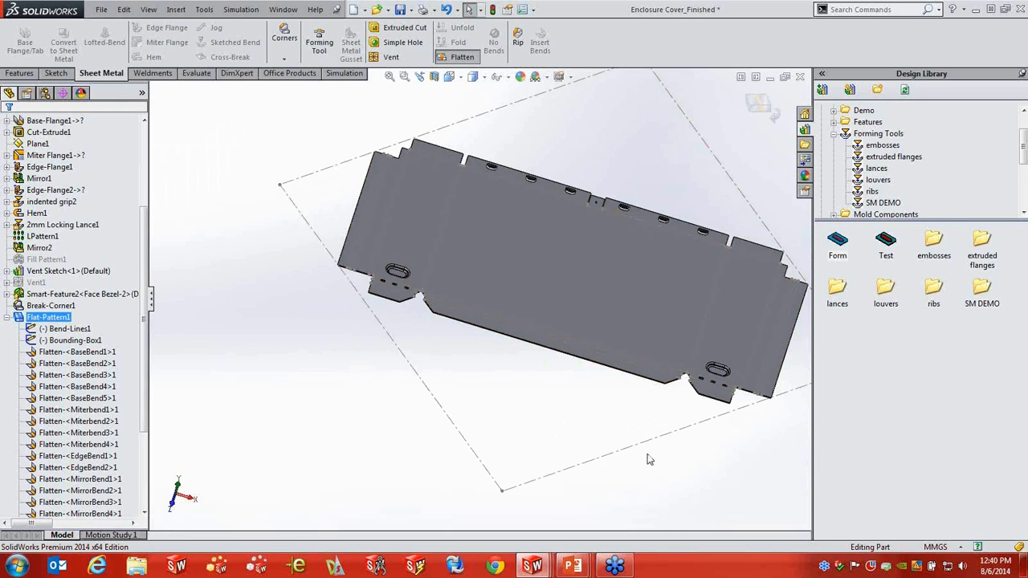
middle_drag(649, 460, 627, 442)
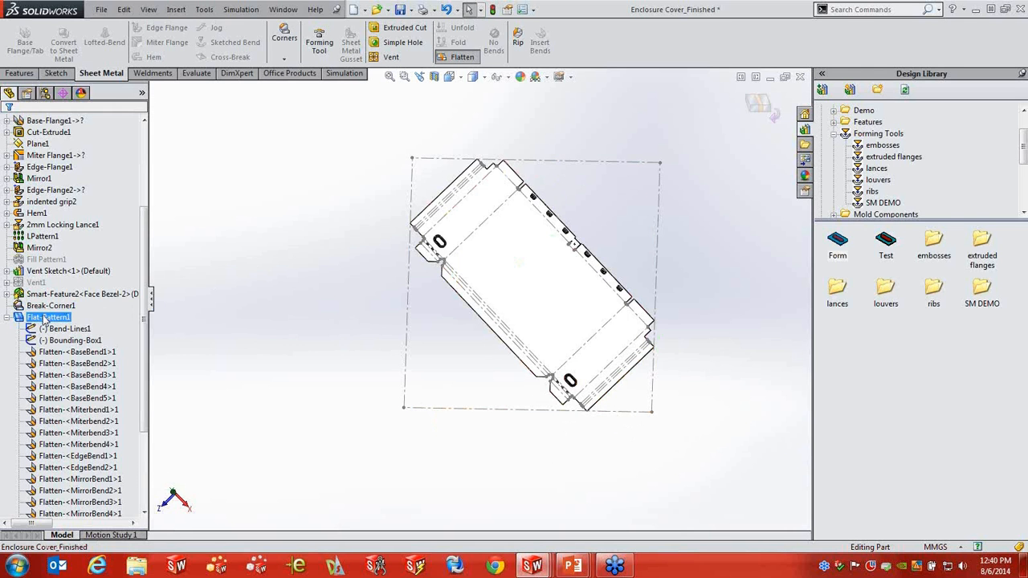
Step: Edit Flat-Pattern1 again and replace its grain direction with the long straight front edge of the cover
right_click(44, 319)
click(217, 306)
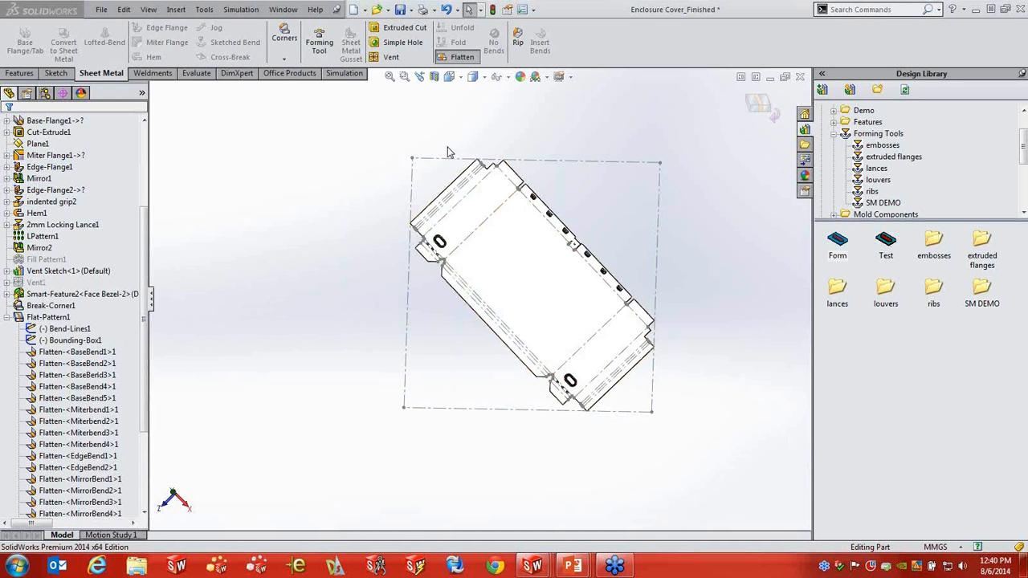
right_click(44, 319)
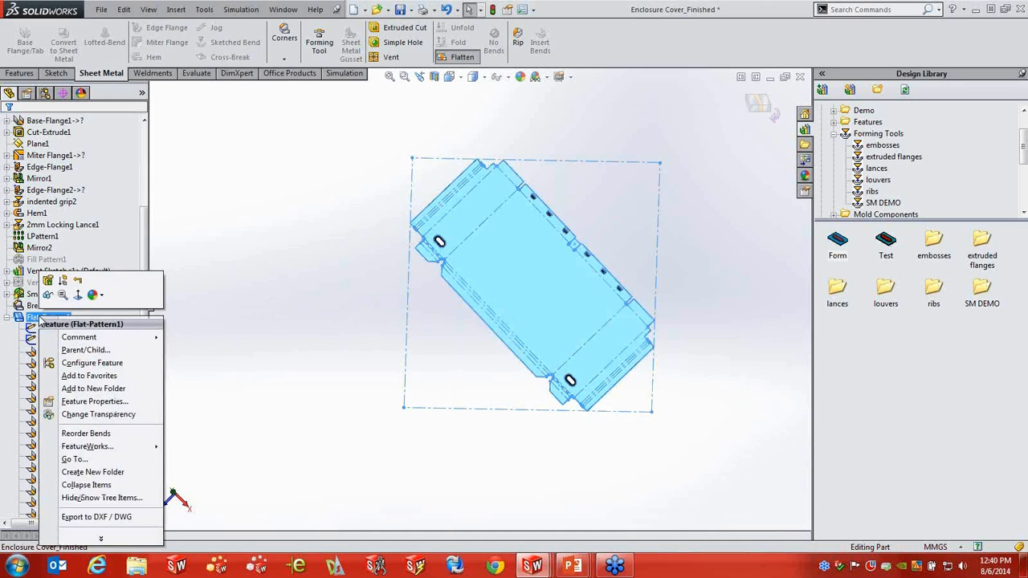
click(48, 281)
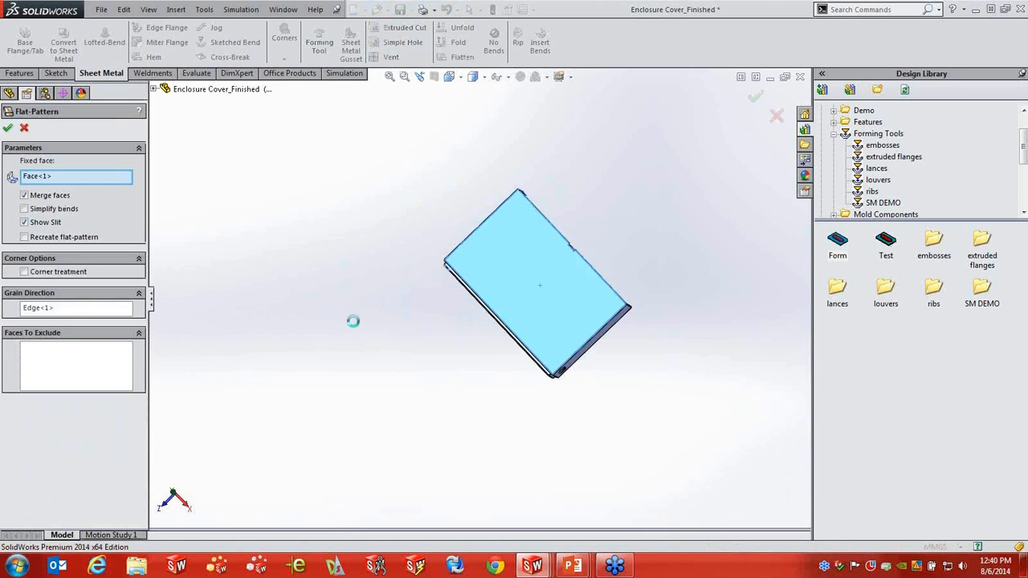
click(76, 310)
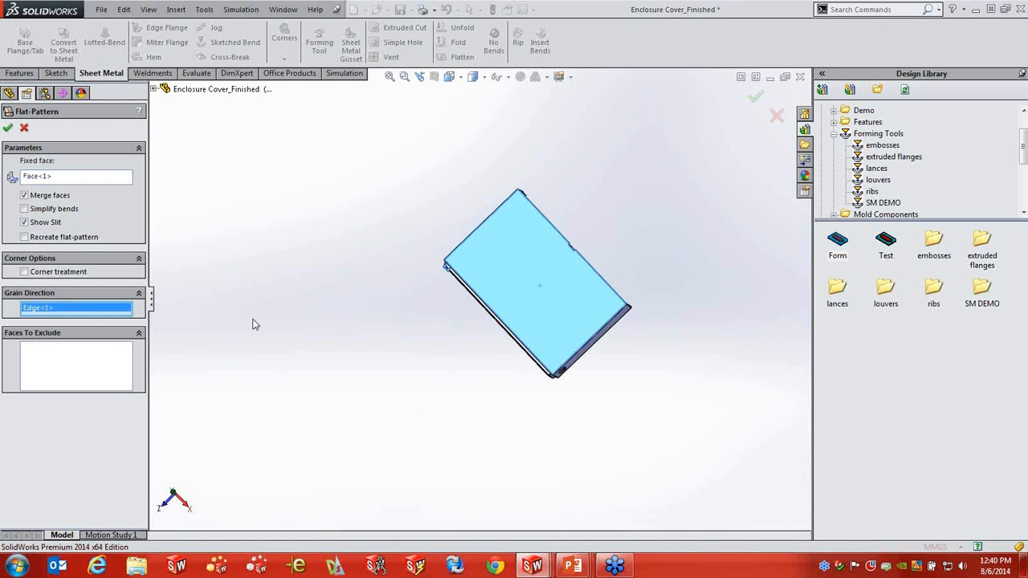
click(503, 325)
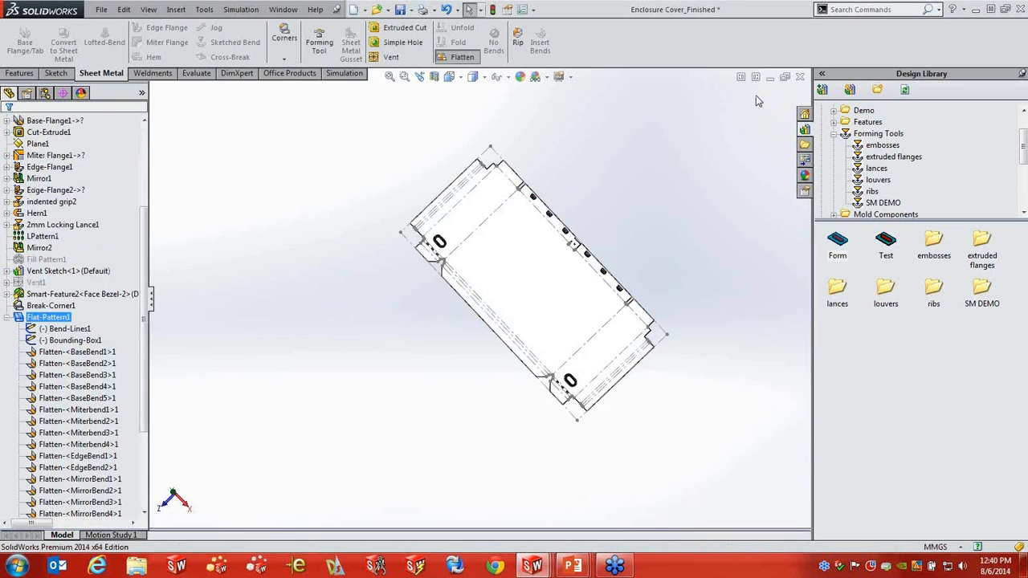
mouse_move(678, 240)
middle_down()
mouse_move(638, 230)
mouse_move(712, 217)
mouse_move(667, 243)
middle_up()
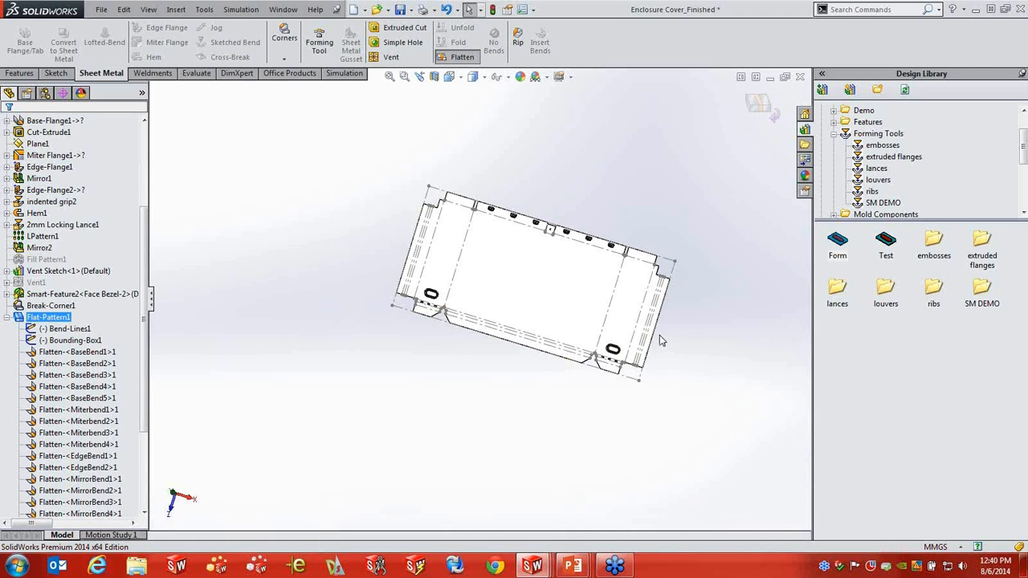
Step: View the reoriented bounding box from above and return the flattened cover to its folded state
mouse_move(660, 335)
middle_down()
mouse_move(666, 291)
mouse_move(674, 341)
middle_up()
scroll(576, 282, down, 3)
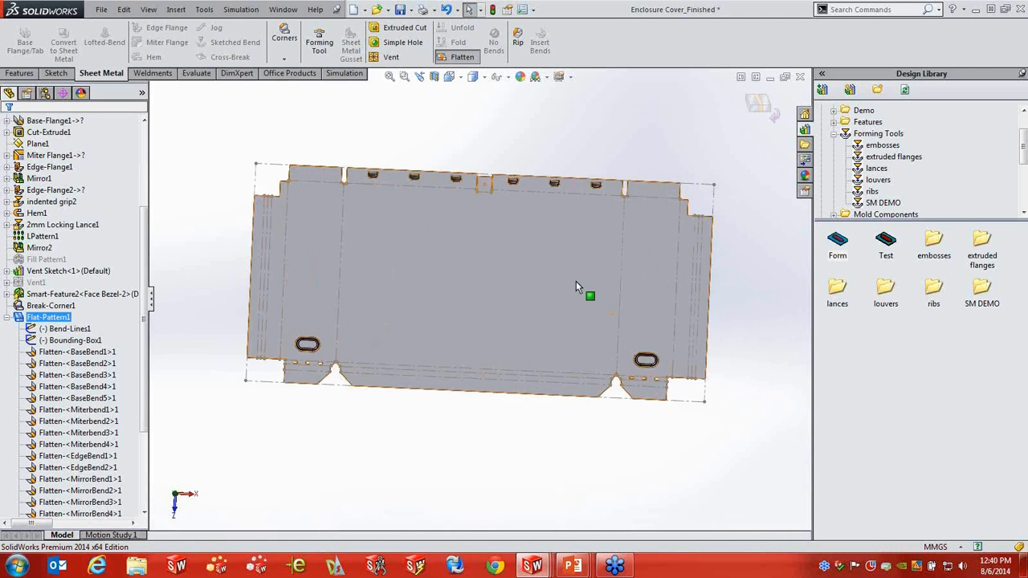
click(462, 57)
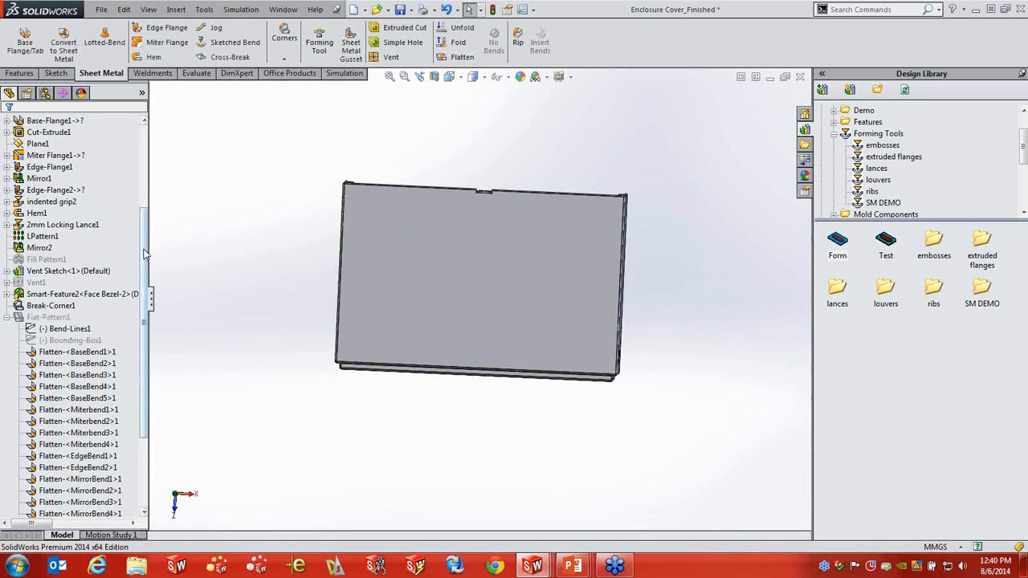
Step: Expand Base-Flange1 and highlight BaseBend1 through BaseBend5 one by one to locate each bend on the folded cover
drag(145, 254, 145, 135)
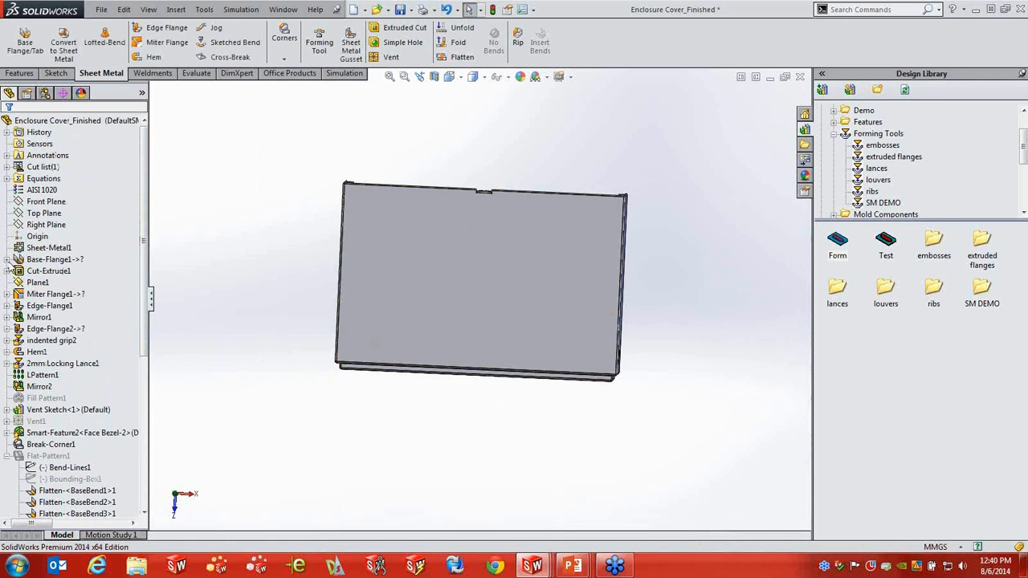
click(8, 259)
click(70, 282)
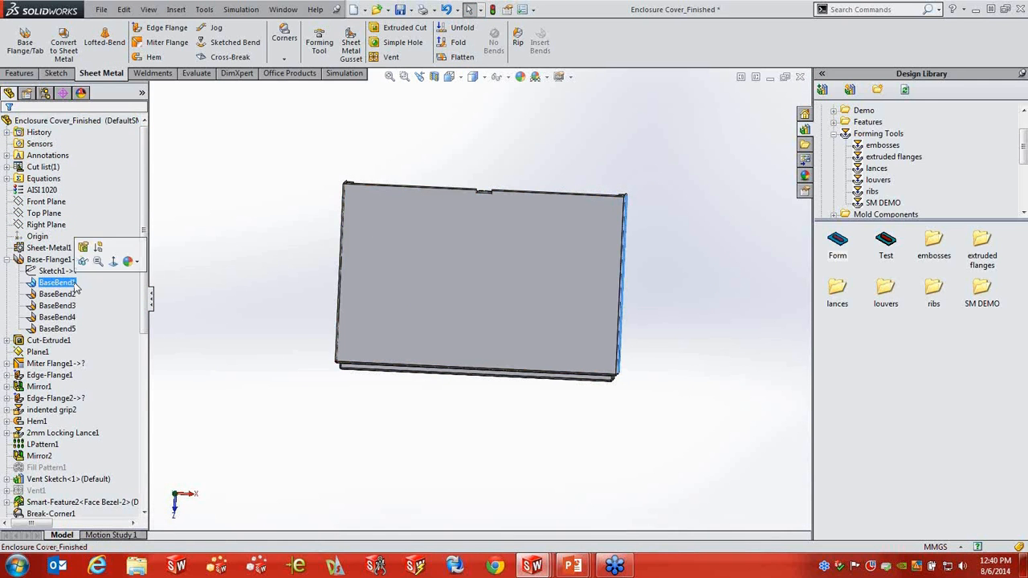
click(66, 295)
click(61, 306)
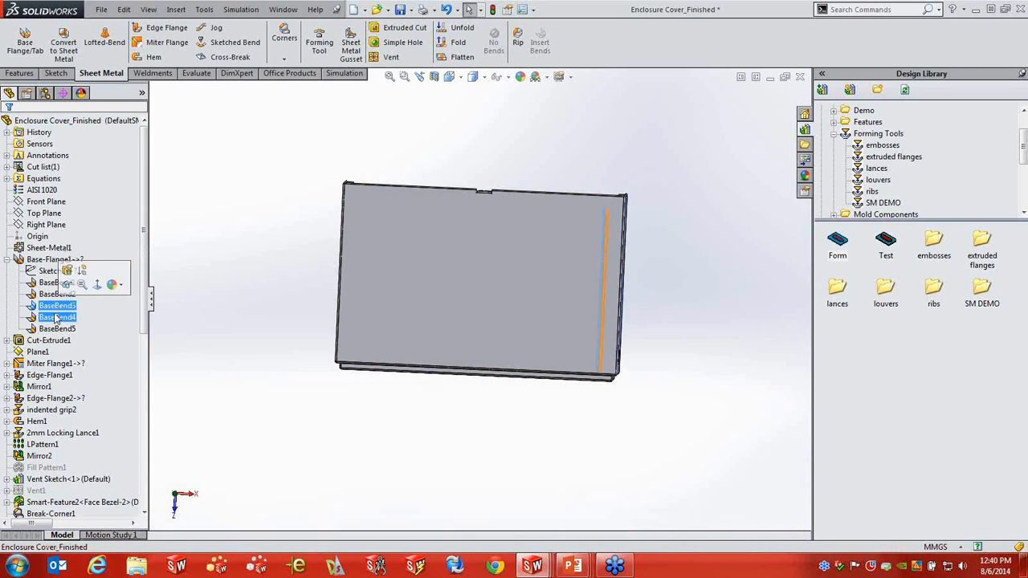
click(57, 319)
click(57, 330)
scroll(521, 455, up, 1)
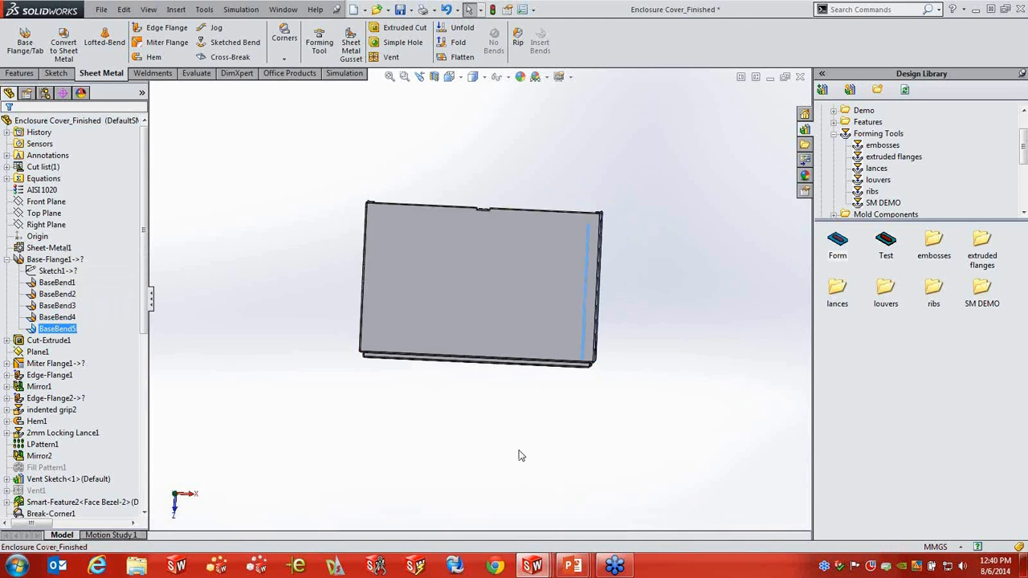
middle_drag(518, 455, 463, 334)
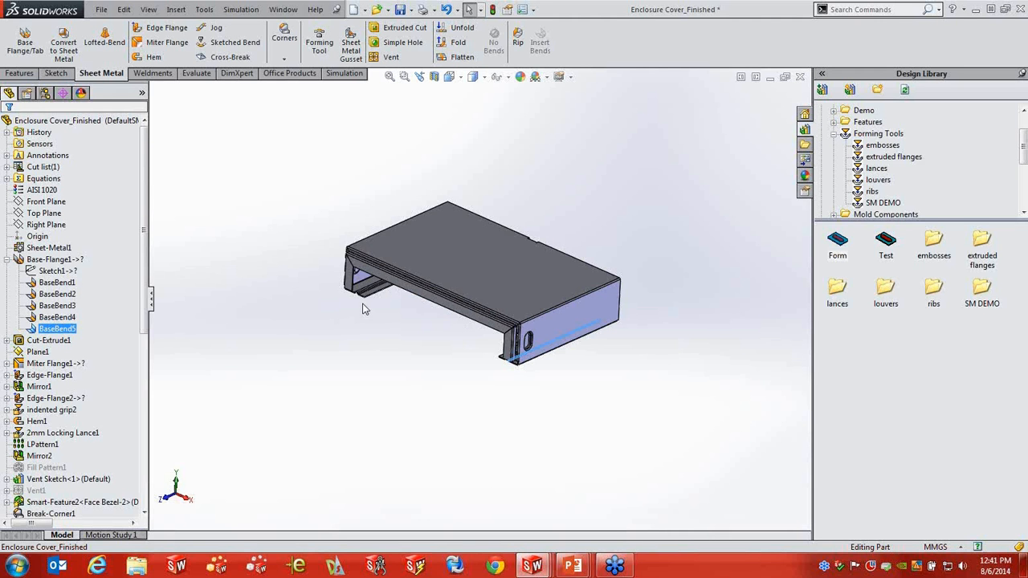
Step: Open the BaseBend1 parameters to examine its bend order and leave them without changes
ctrl+click(63, 283)
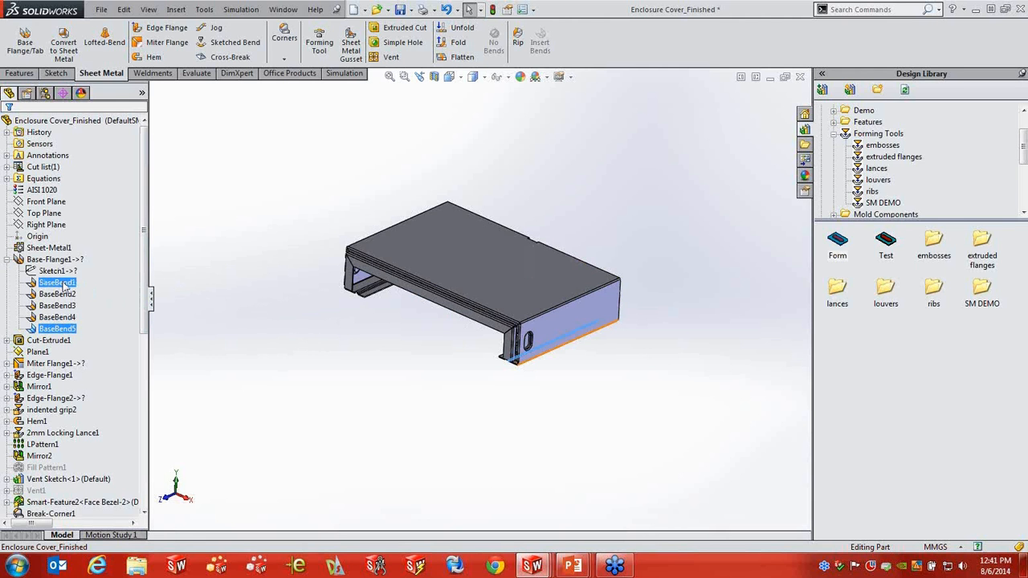
click(56, 294)
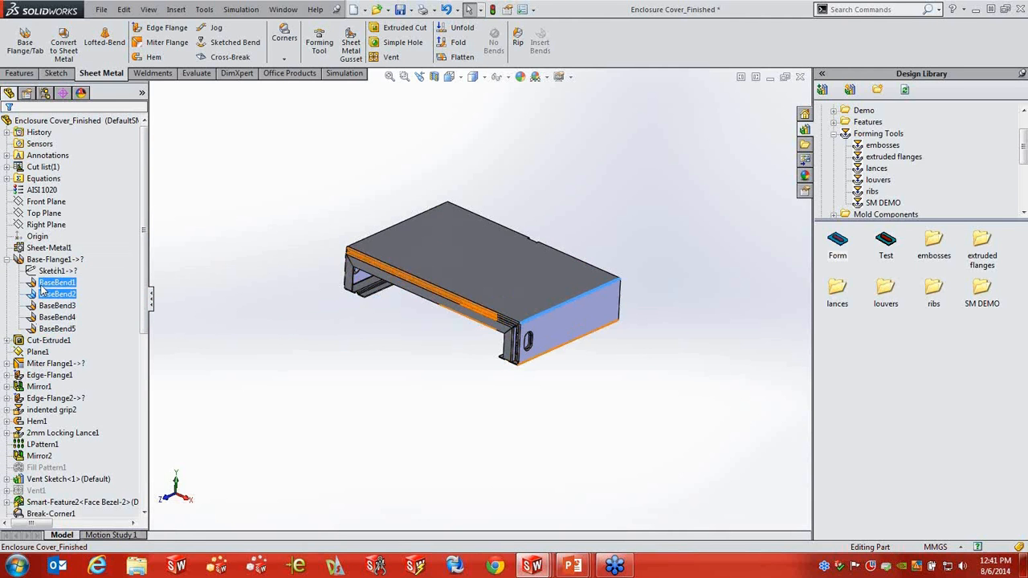
right_click(47, 283)
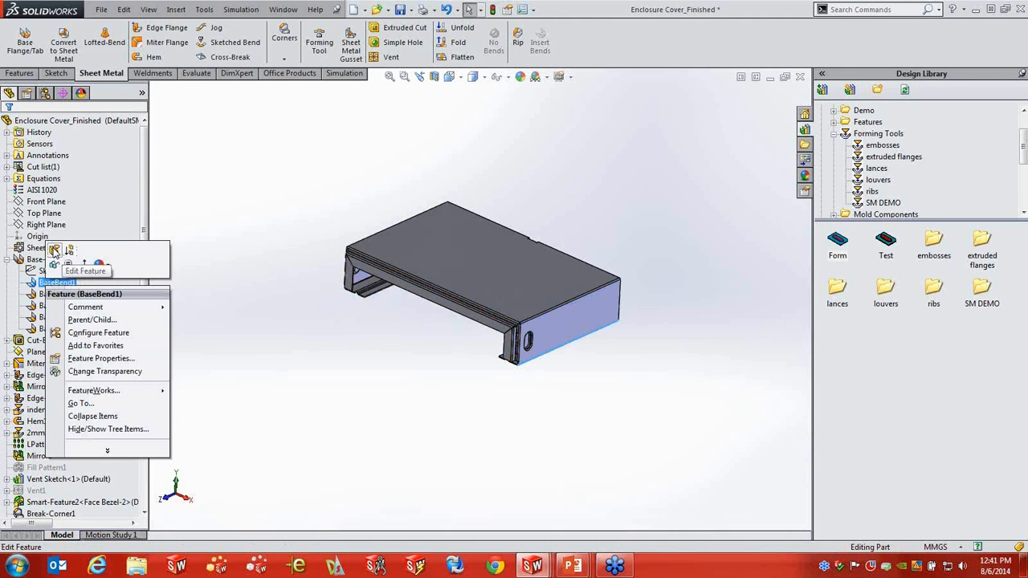
click(54, 250)
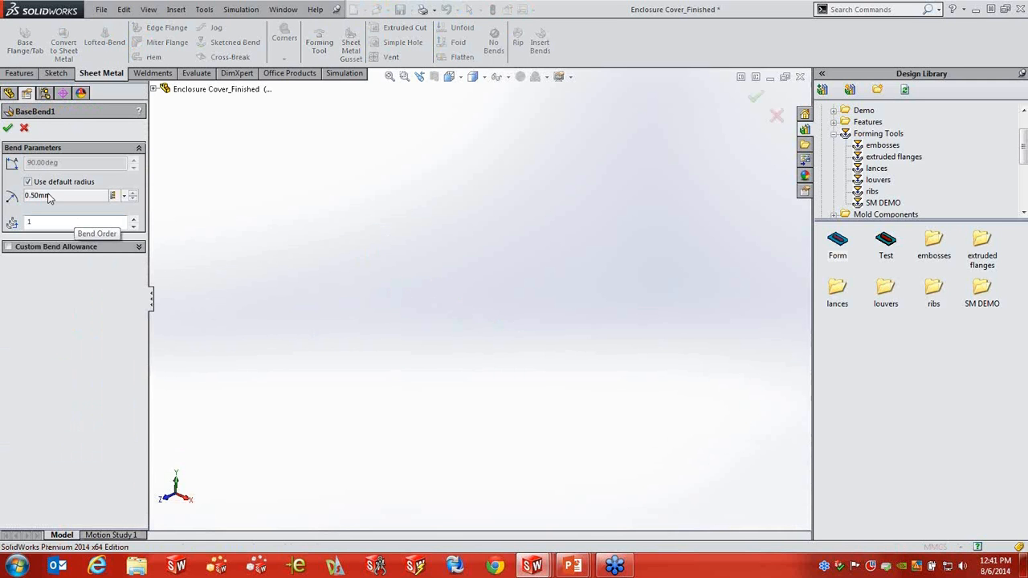
click(24, 128)
Step: Open the BaseBend2 parameters to examine its bend order and close them again
click(68, 295)
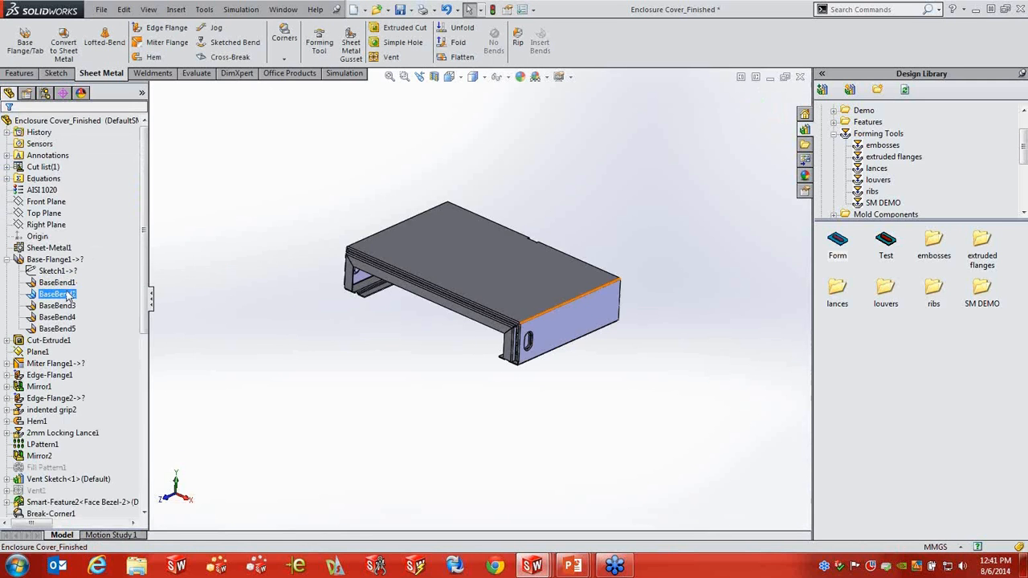
right_click(68, 294)
click(74, 255)
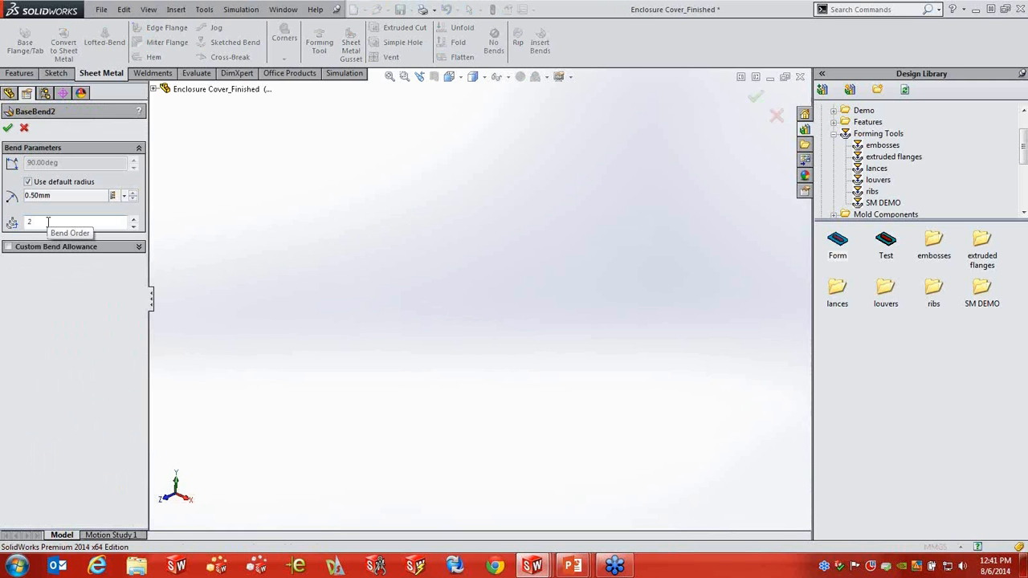
key(Return)
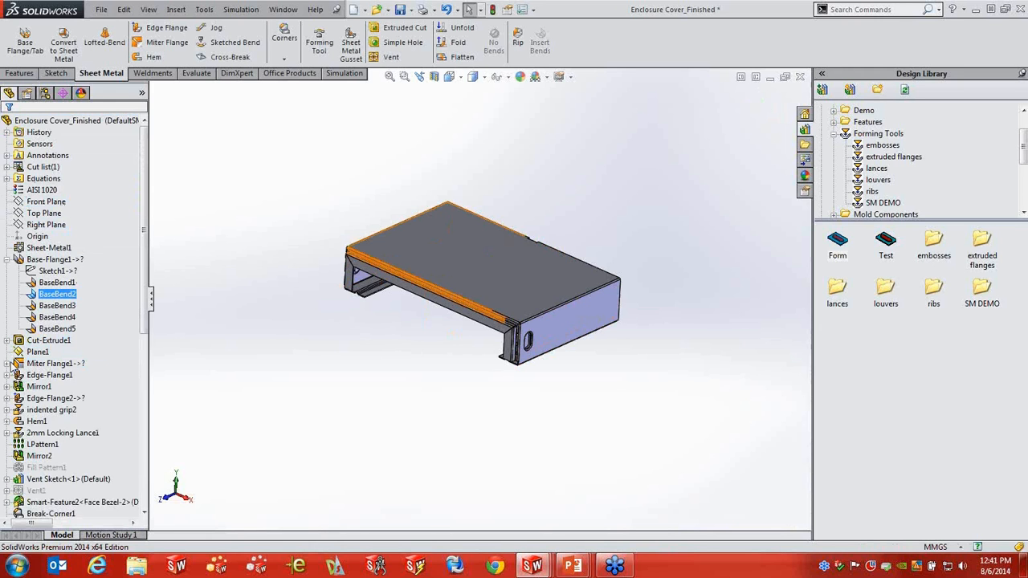
Step: Expand Miter Flange1 and highlight Miterbend2, Miterbend3 and Miterbend4 to locate them on the cover
click(7, 363)
click(61, 398)
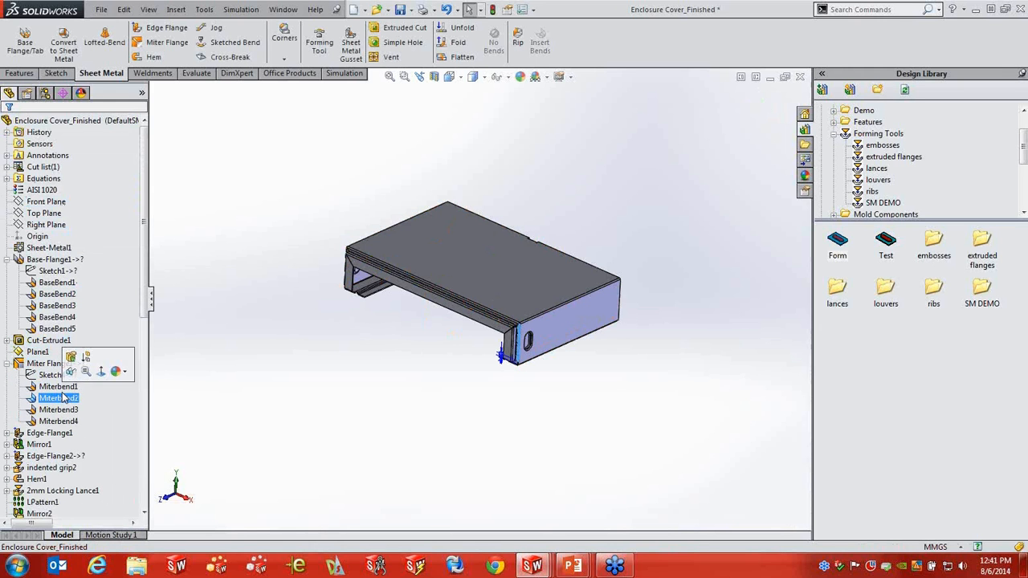
click(59, 409)
click(59, 421)
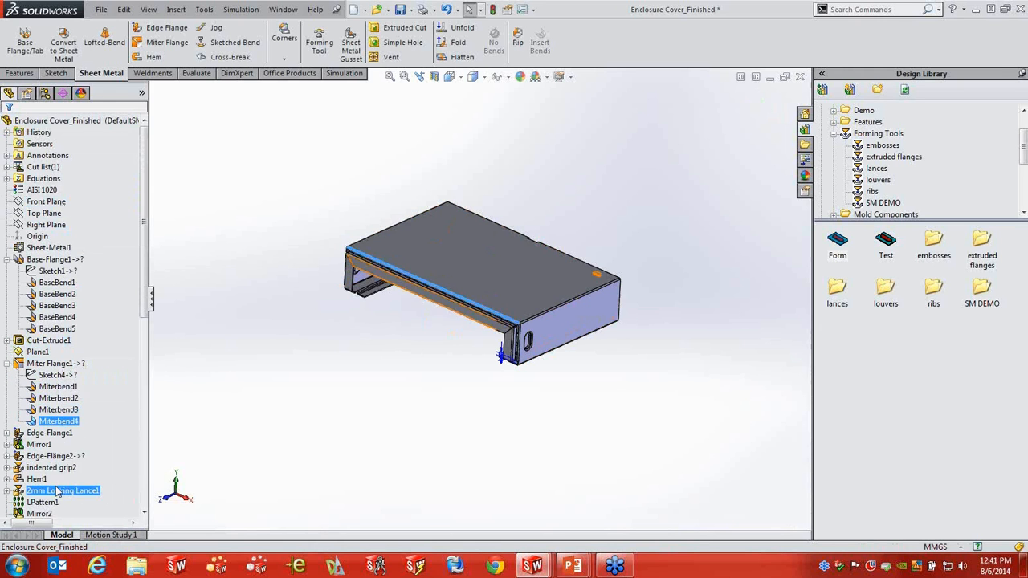
click(282, 420)
Step: Flatten the Enclosure Cover_Finished part again and return to Sheet1 of its drawing to restore the flat pattern view
click(283, 9)
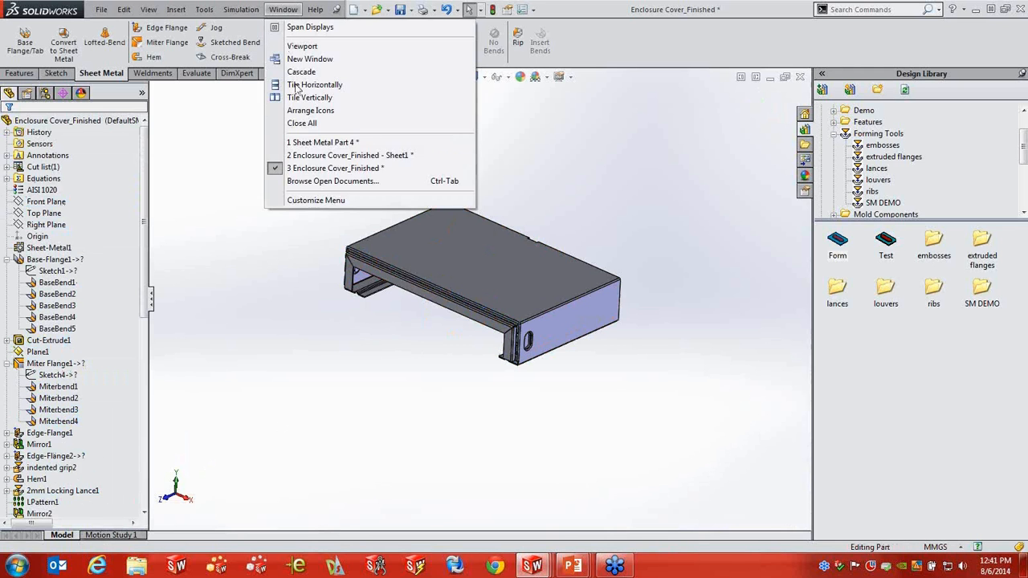
click(330, 156)
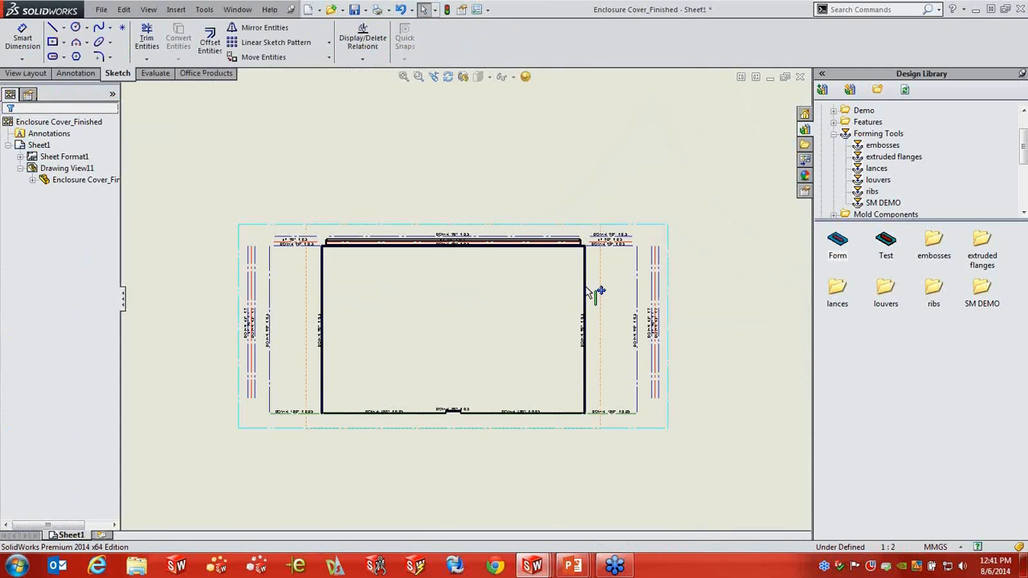
click(249, 10)
click(338, 156)
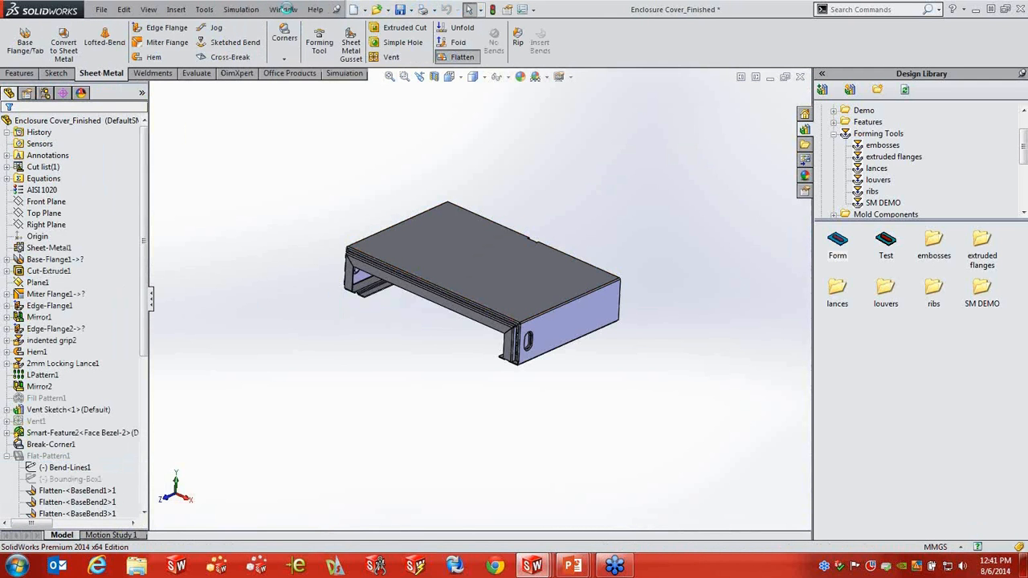
click(283, 9)
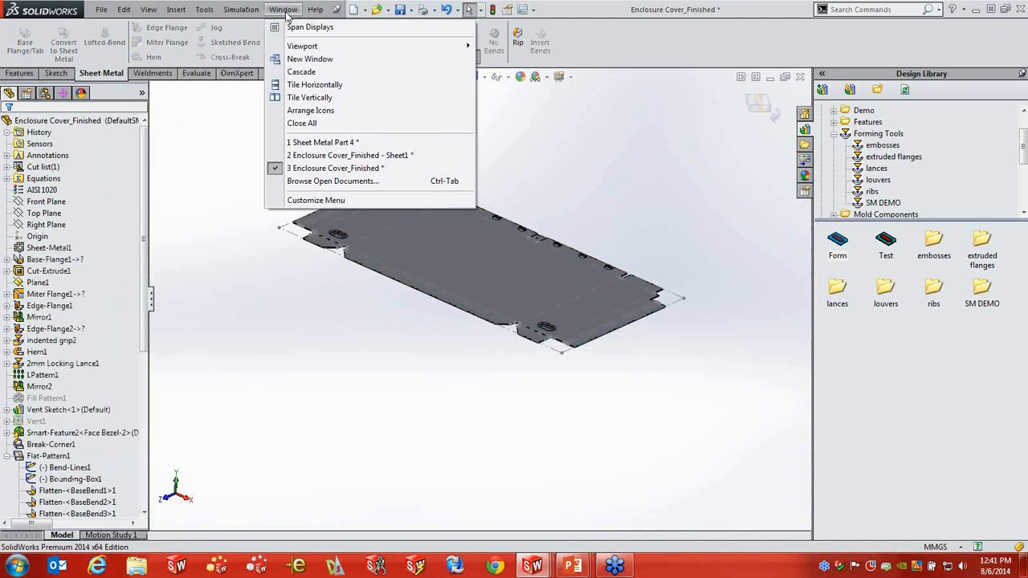
click(316, 155)
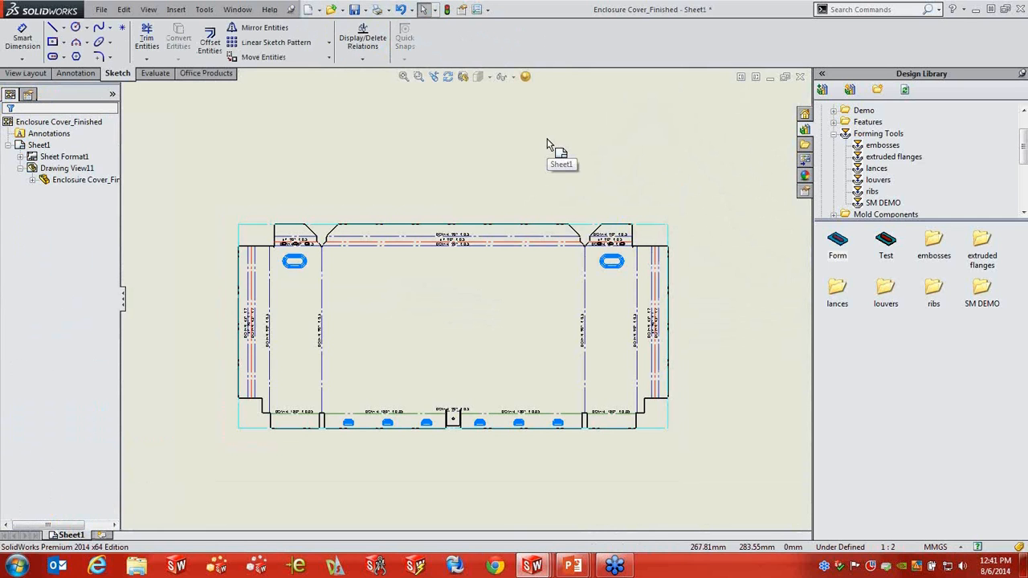
Step: Insert a bend table for Drawing View11 with A, B, C bend tags and place it above the flat pattern
key(s)
click(644, 151)
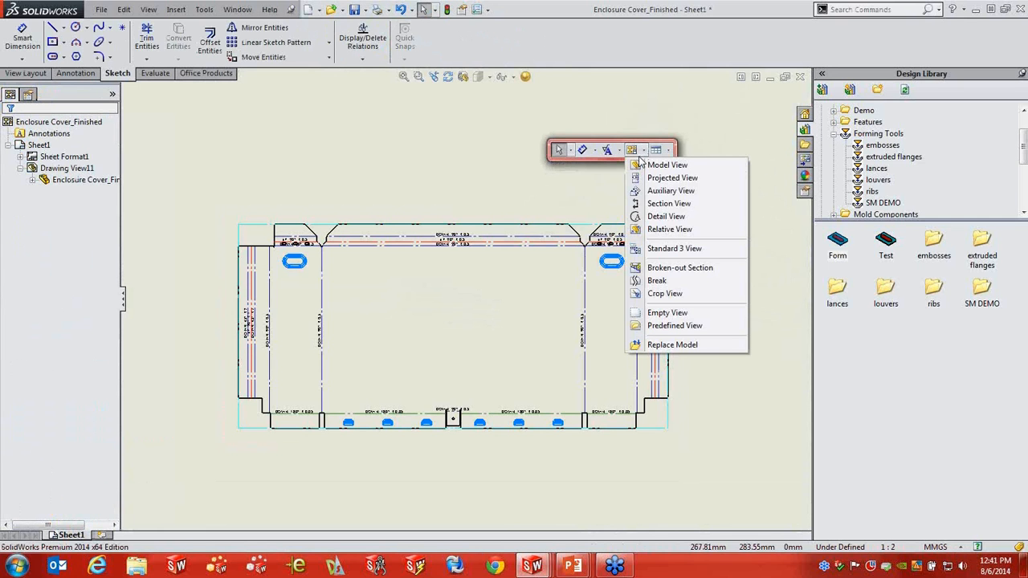
click(667, 151)
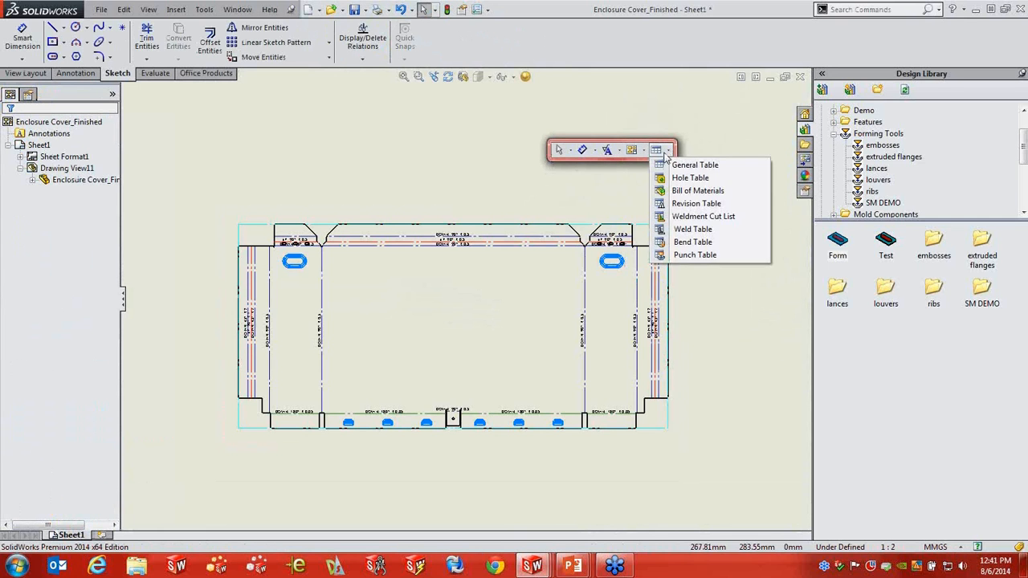
click(692, 242)
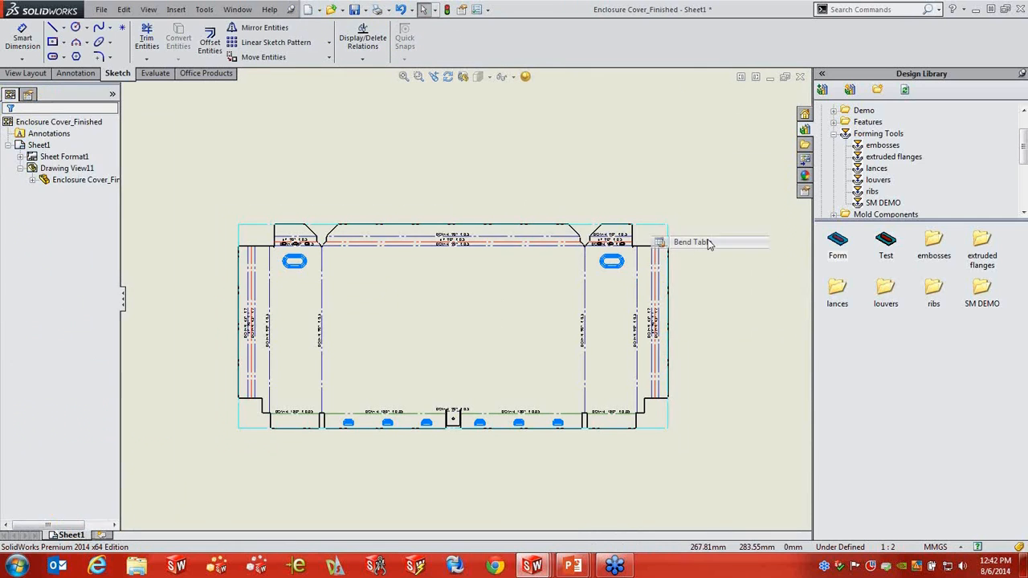
click(662, 226)
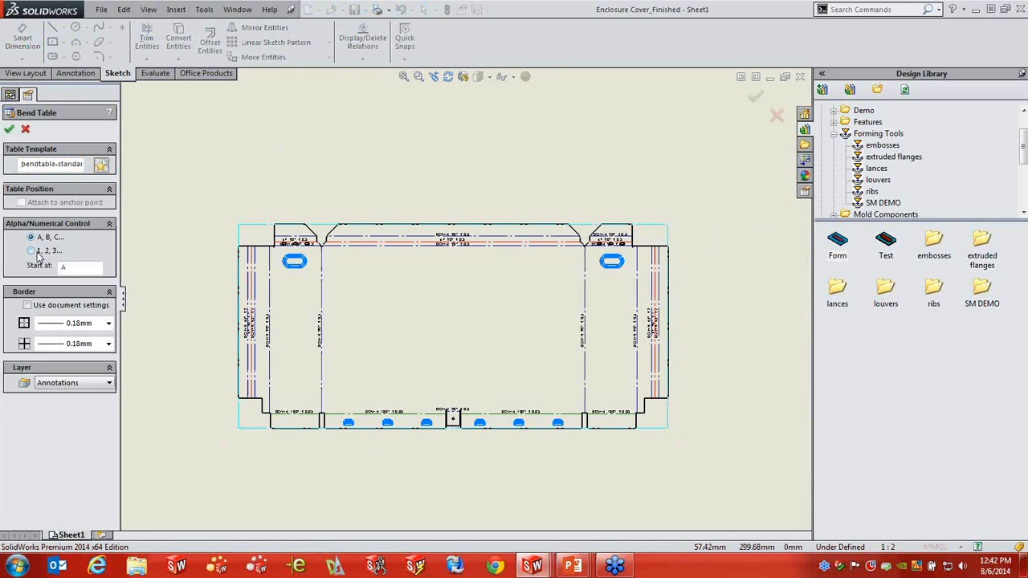
click(9, 128)
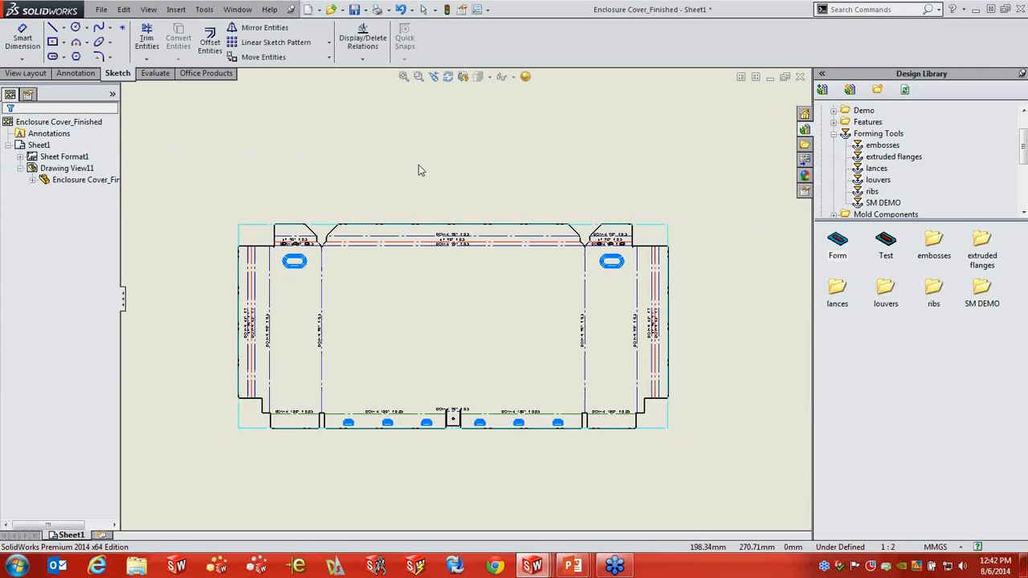
scroll(455, 176, up, 5)
click(466, 179)
click(457, 218)
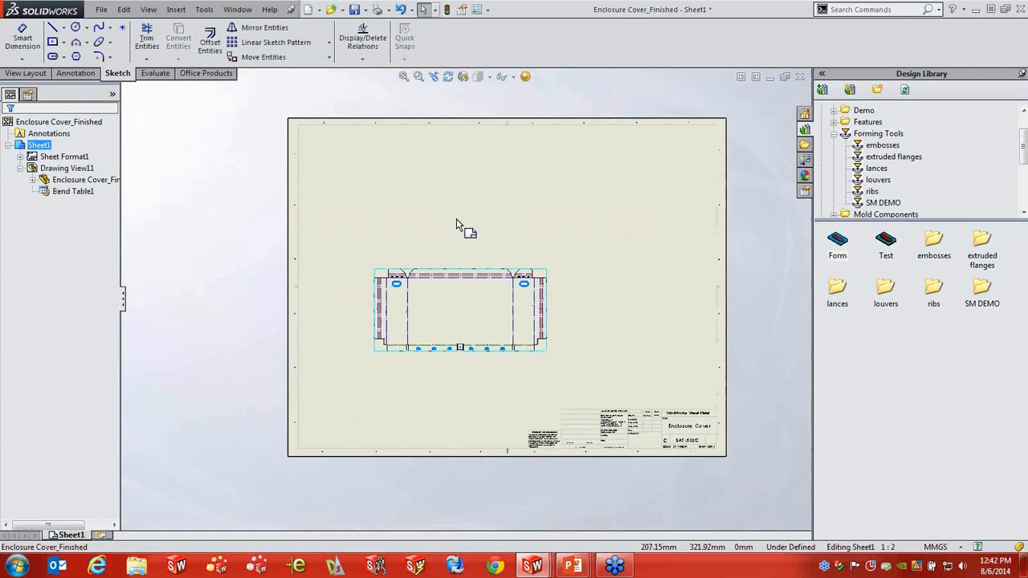
Step: Try to insert another bend table for the same flat pattern view, Drawing View11
scroll(494, 277, down, 6)
click(586, 250)
key(Escape)
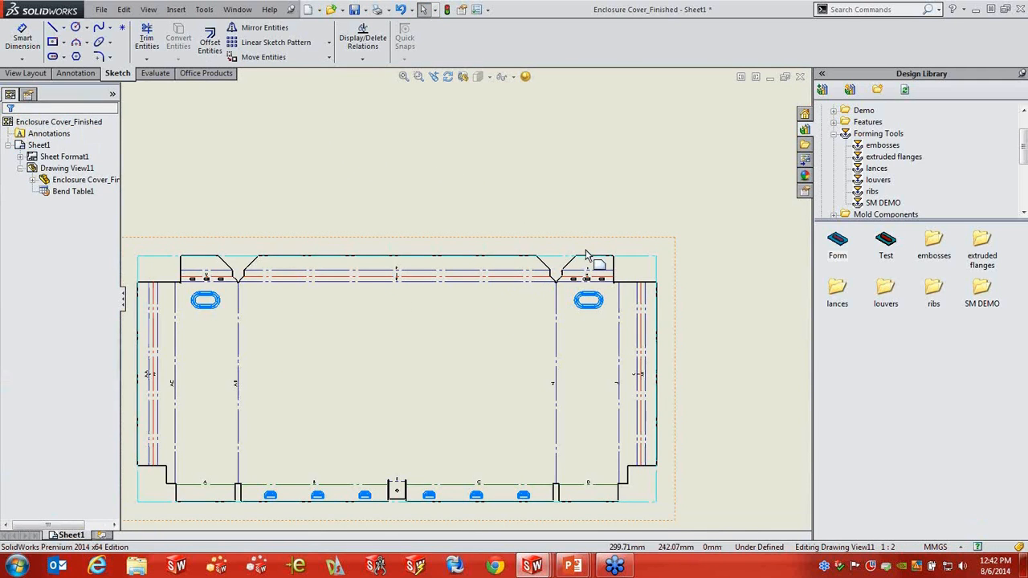
key(s)
click(695, 261)
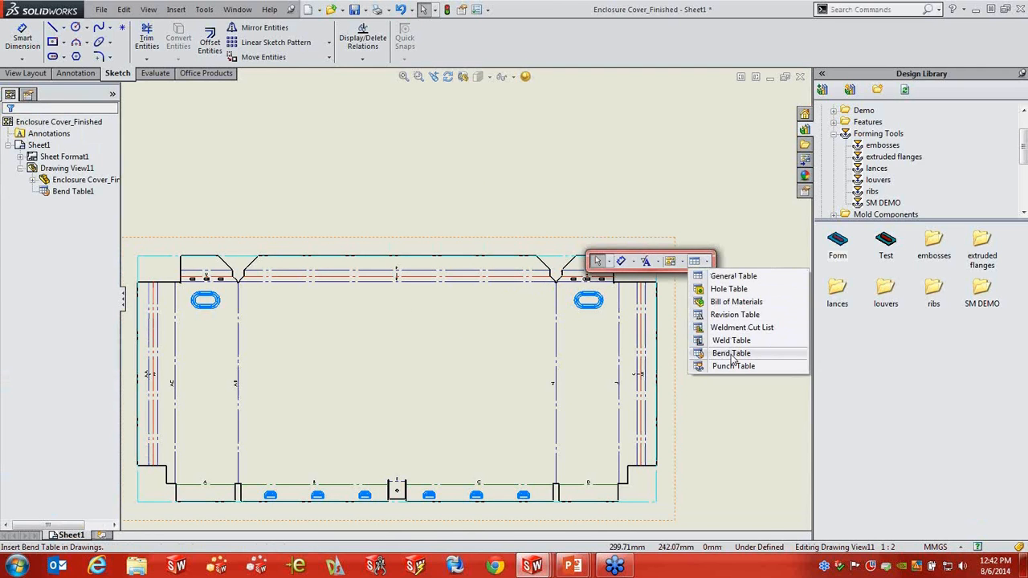
click(732, 354)
click(634, 253)
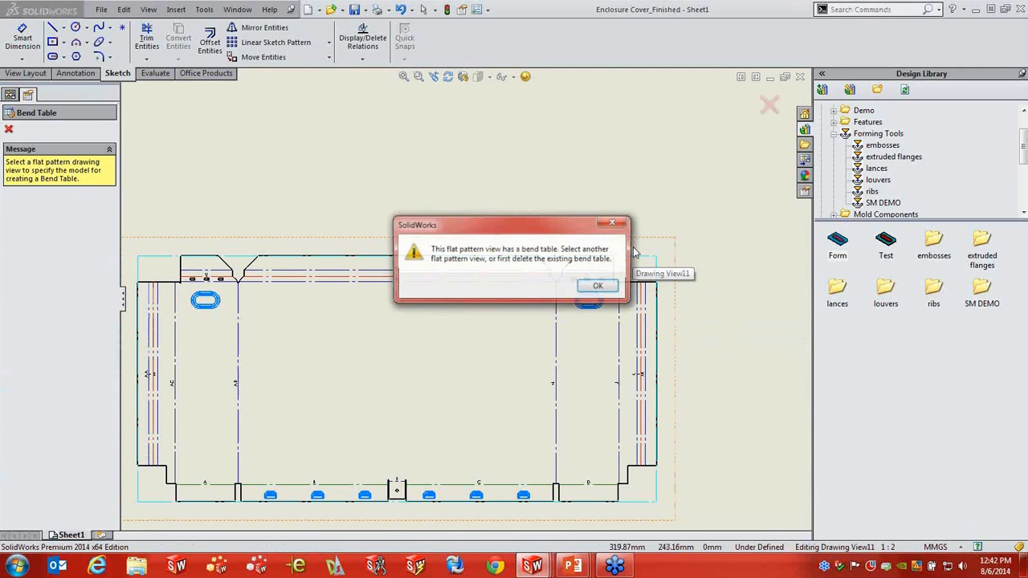
click(598, 287)
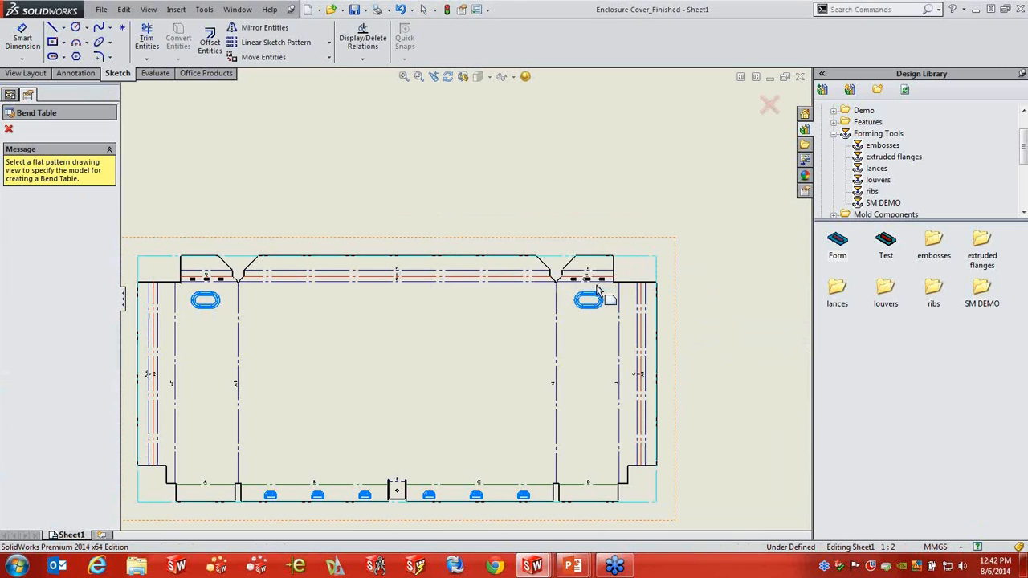
click(565, 249)
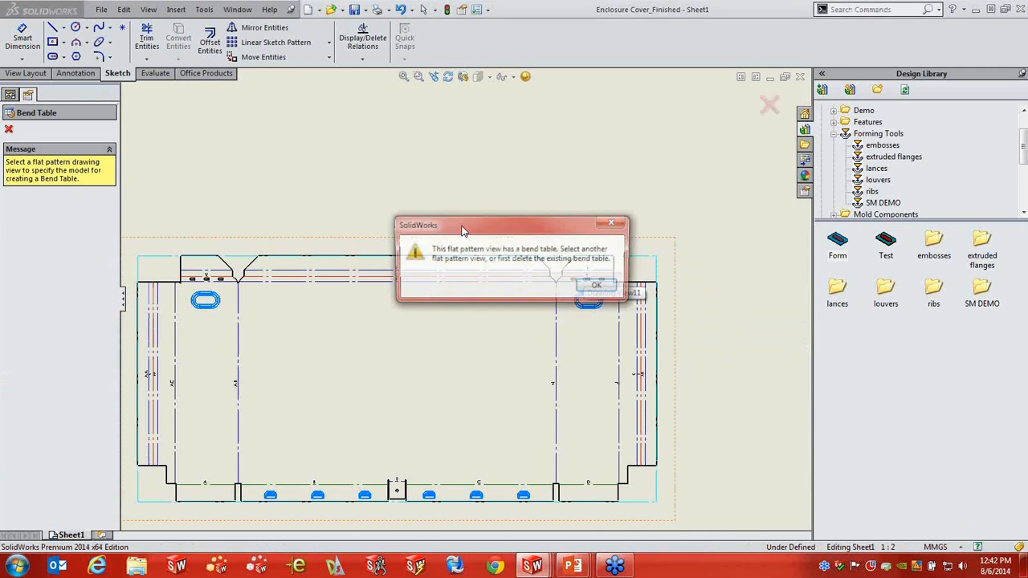
click(599, 287)
key(Escape)
Step: Leave the bend table attempt and open Sheet Metal Part 4 from the recent documents
key(f)
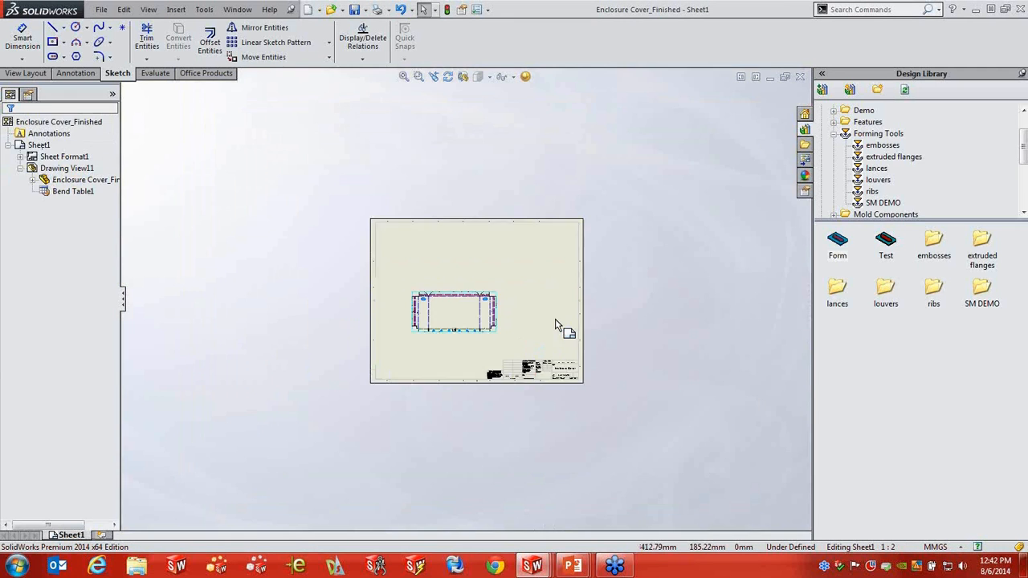
scroll(462, 313, down, 5)
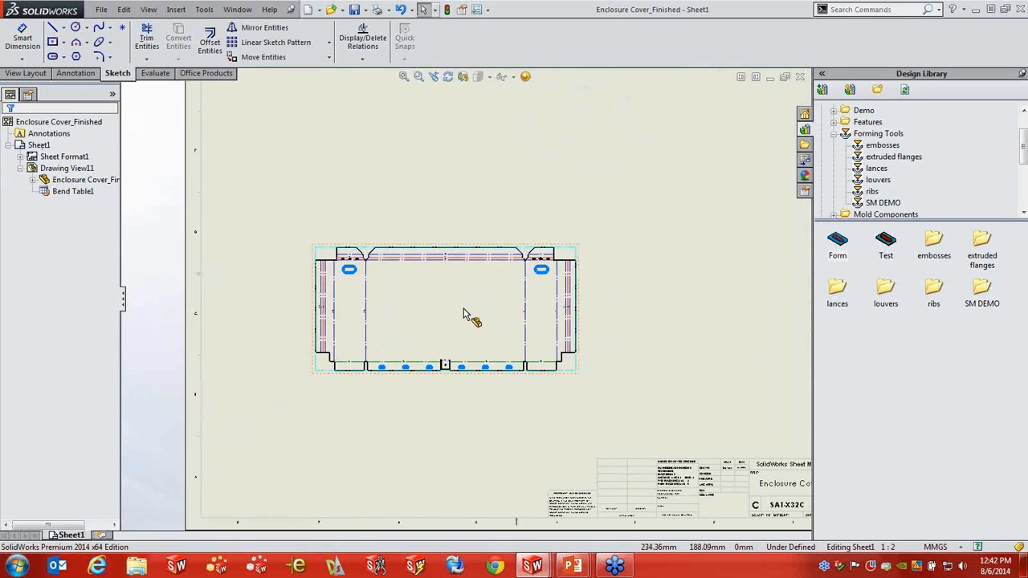
click(102, 9)
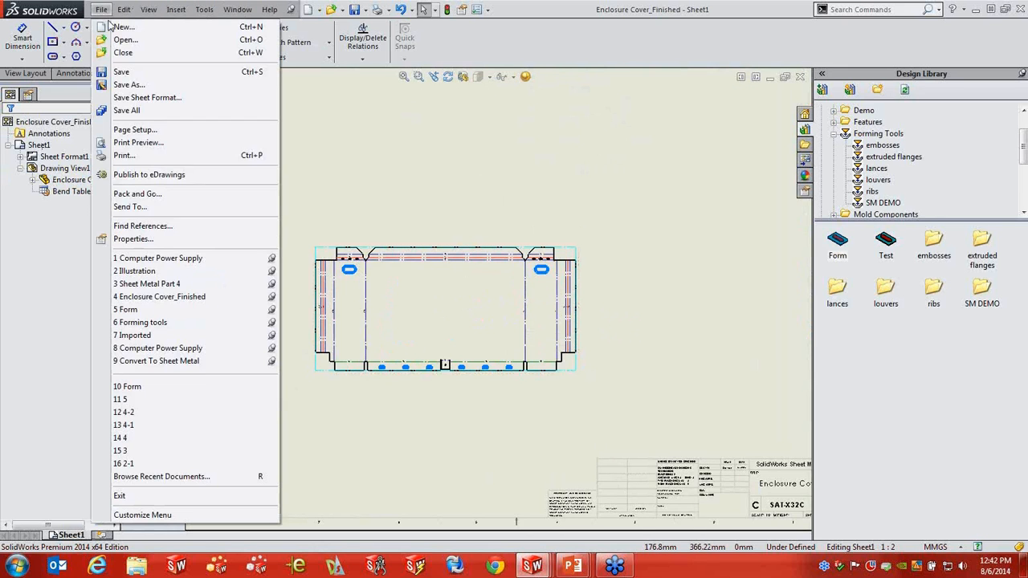
click(153, 283)
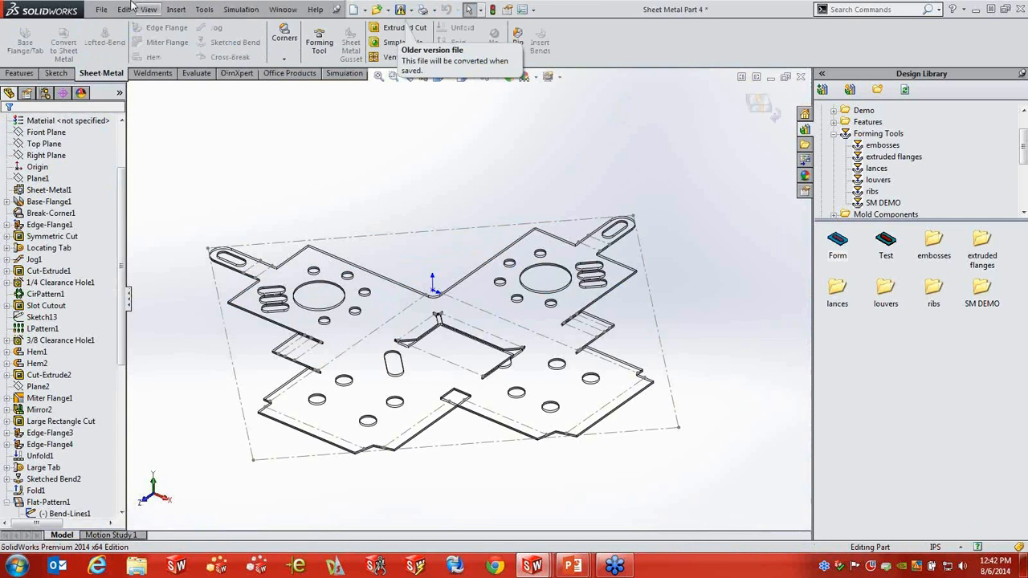
Step: Make a drawing of Sheet Metal Part 4 with the drw_in template and place only its flat pattern view on the sheet
click(102, 10)
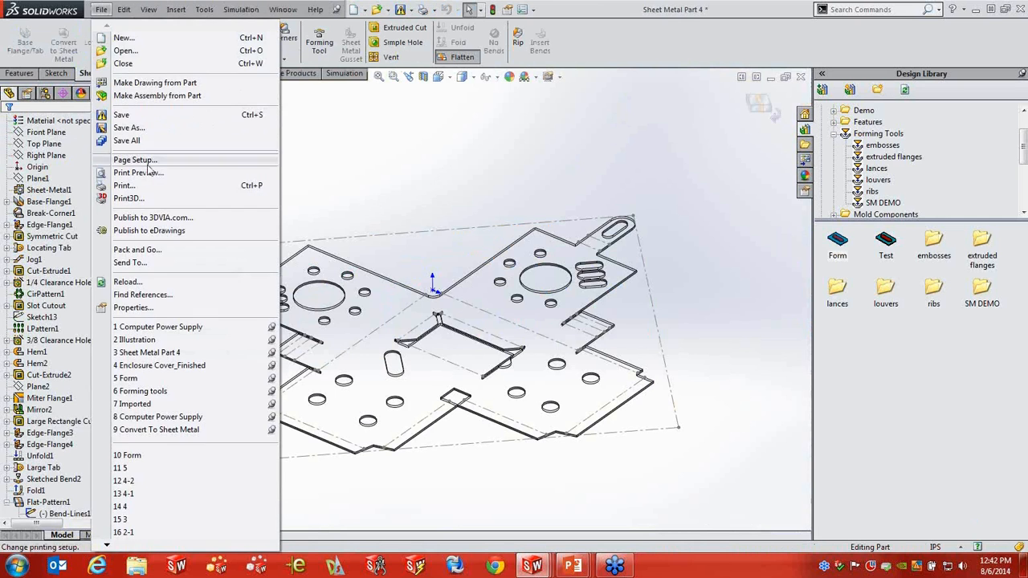
click(173, 84)
click(452, 418)
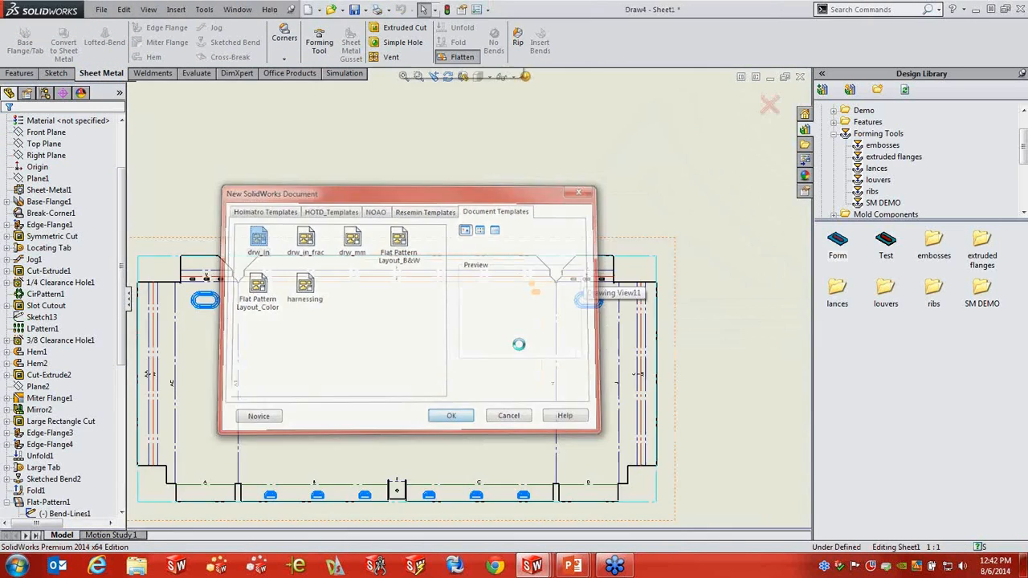
click(538, 361)
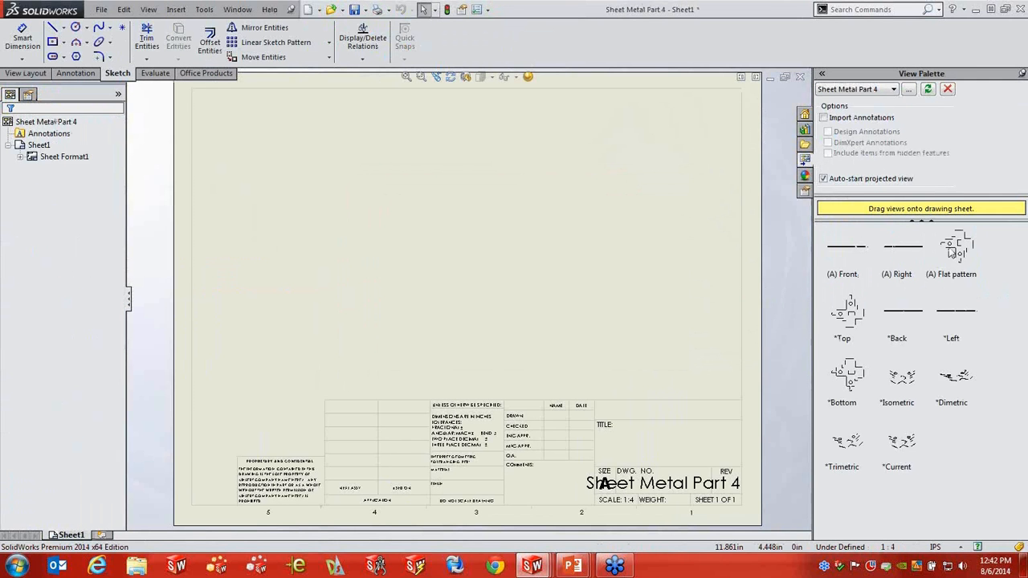
drag(952, 252, 338, 269)
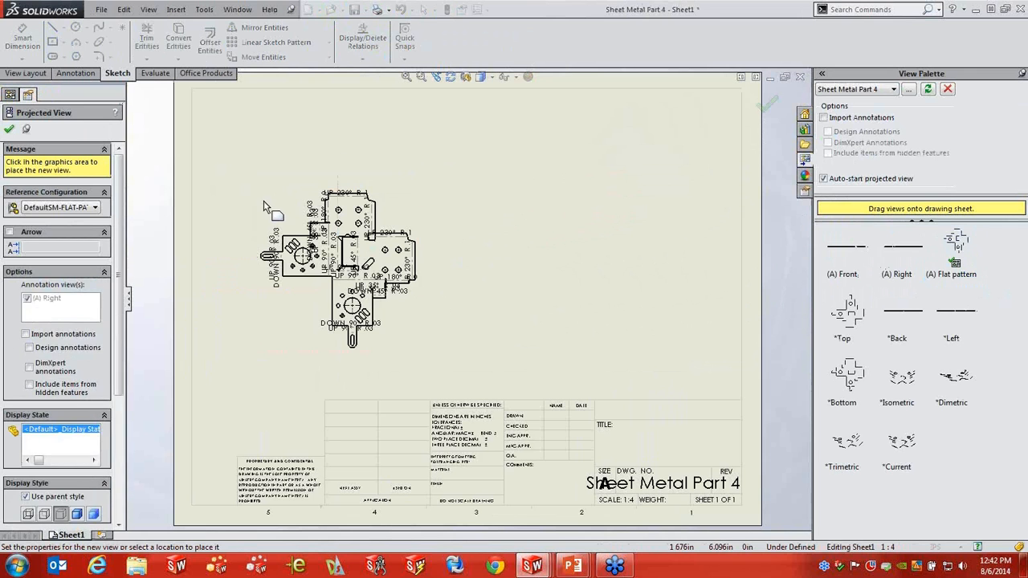
key(Escape)
Step: Delete all center marks from the flat pattern view
drag(248, 164, 487, 373)
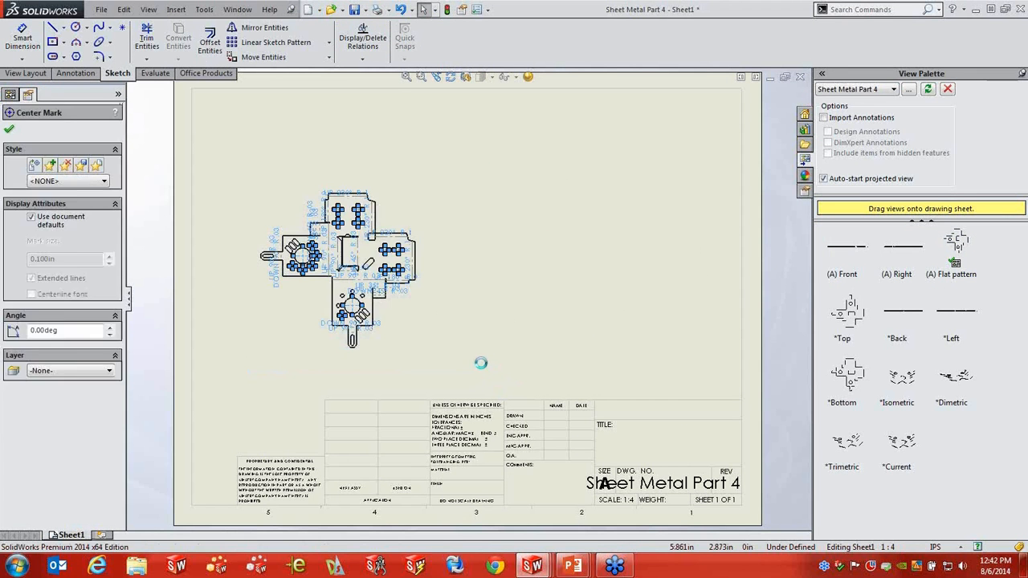
key(Escape)
drag(205, 145, 550, 375)
key(Delete)
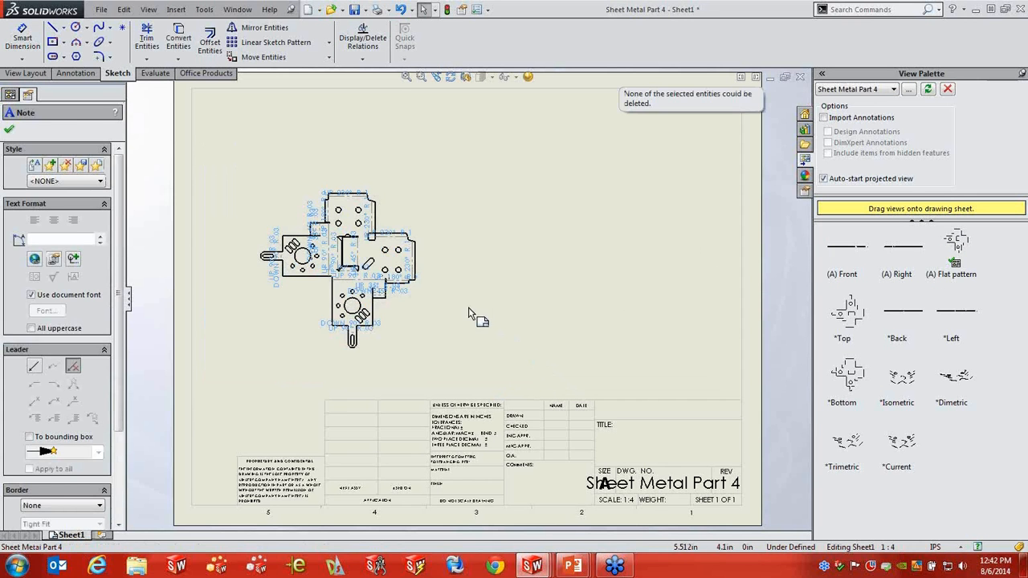
Step: Turn off the bend notes for the flat pattern view, Drawing View1
click(409, 214)
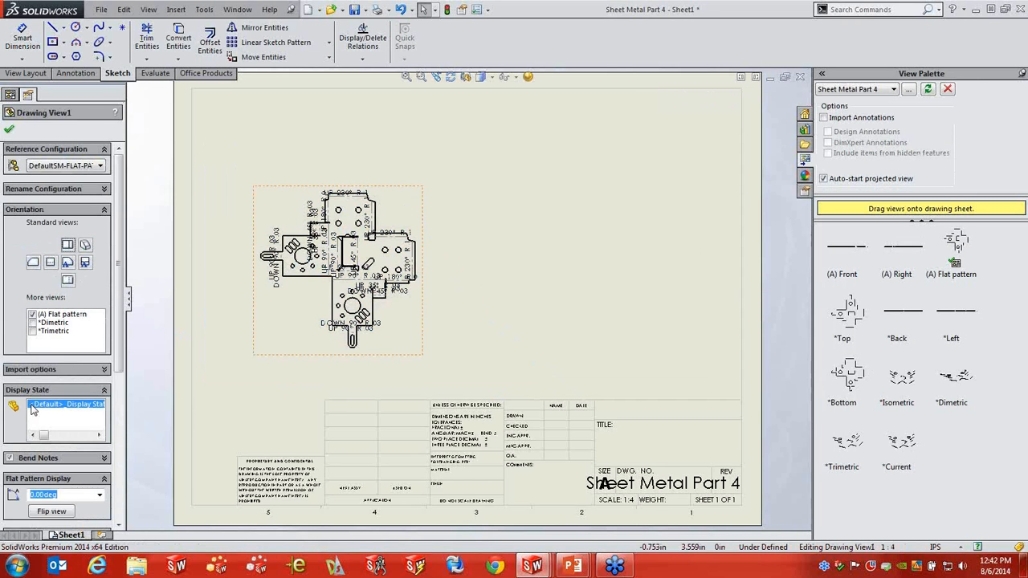
click(9, 458)
click(607, 253)
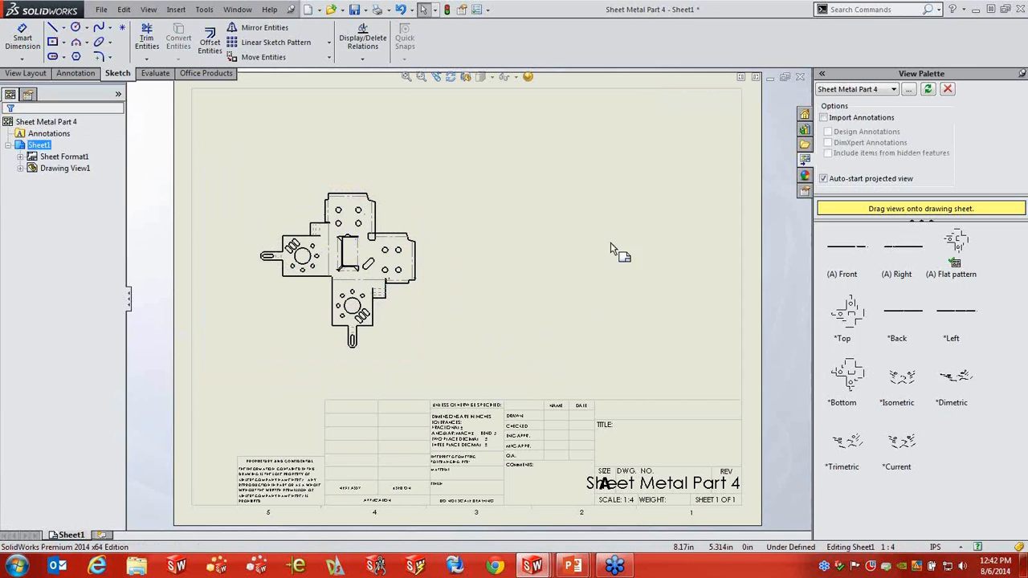
Step: Insert a bend table for Drawing View1 and place it to the right of the flat pattern near the sheet's upper edge
click(722, 256)
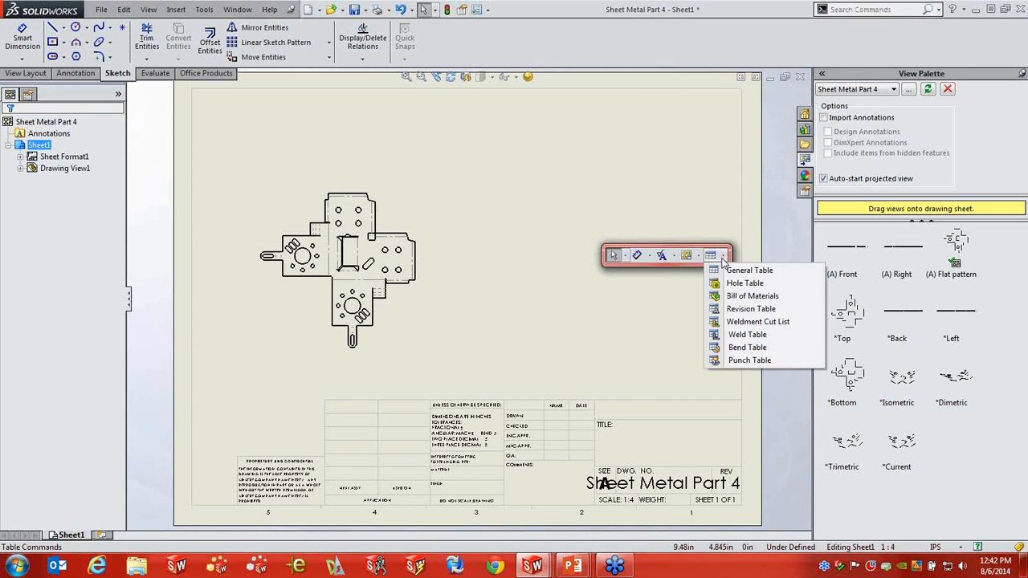
click(747, 347)
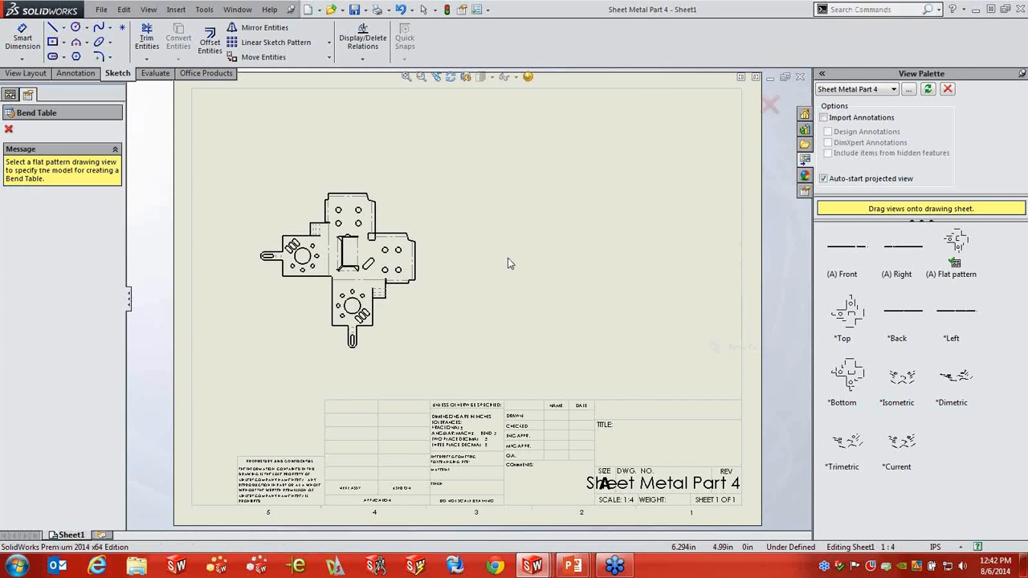
click(409, 215)
click(9, 129)
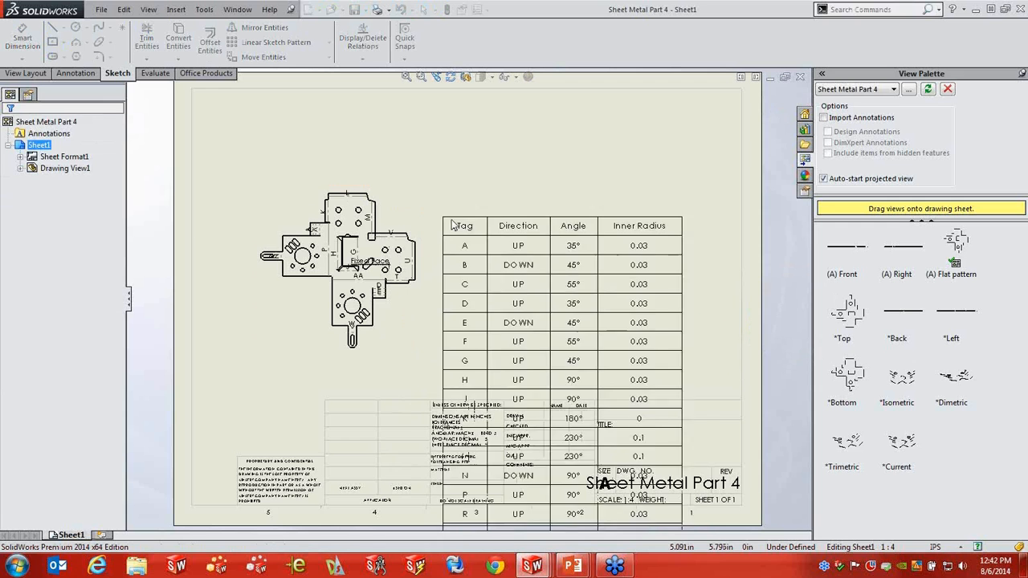
click(471, 110)
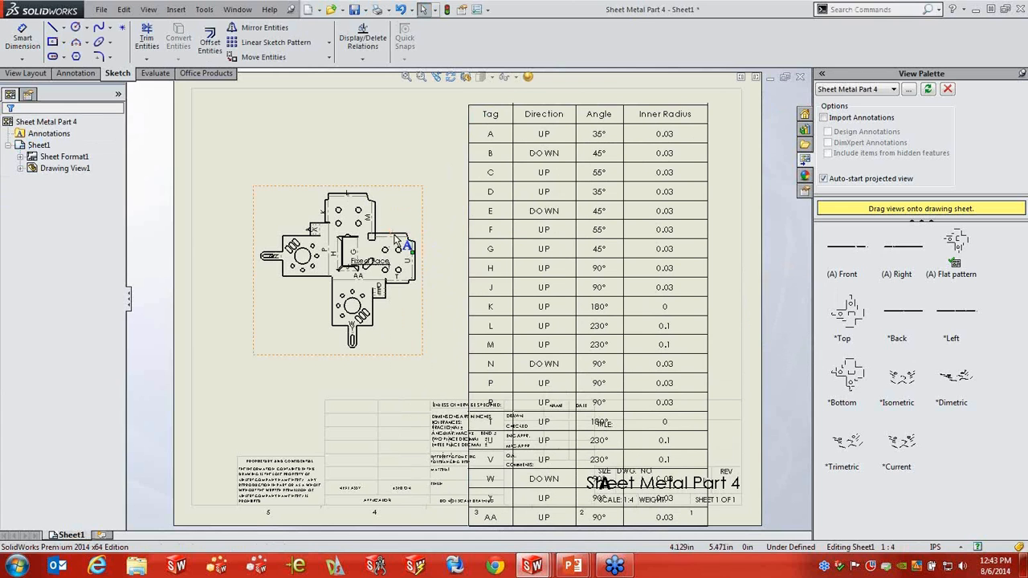
mouse_move(506, 91)
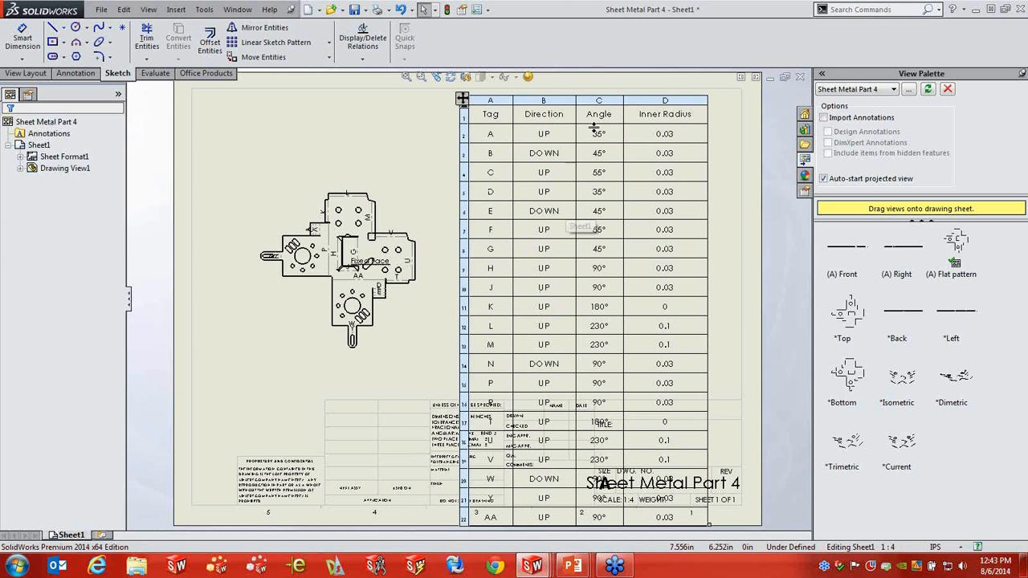
mouse_move(604, 149)
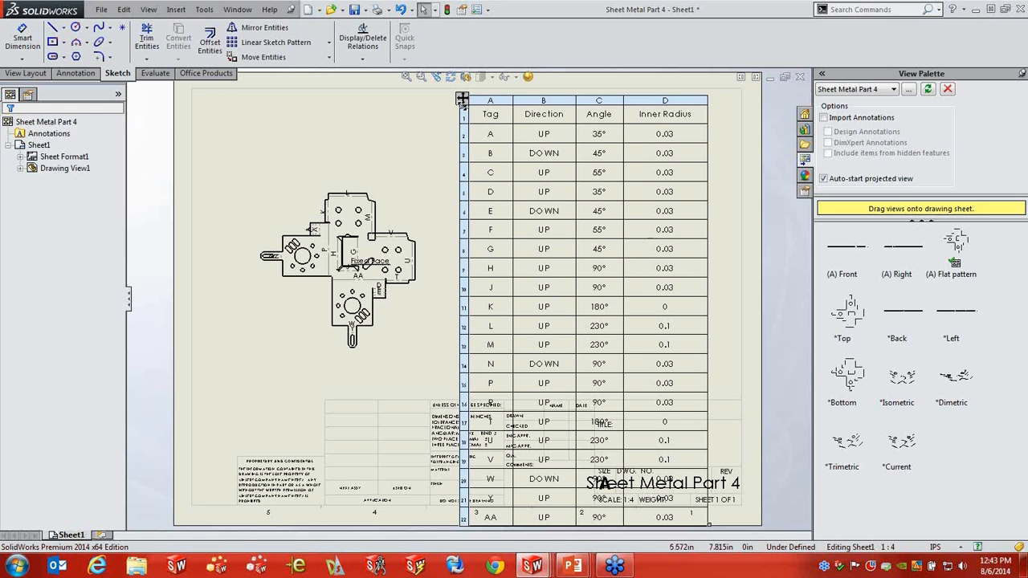
click(421, 131)
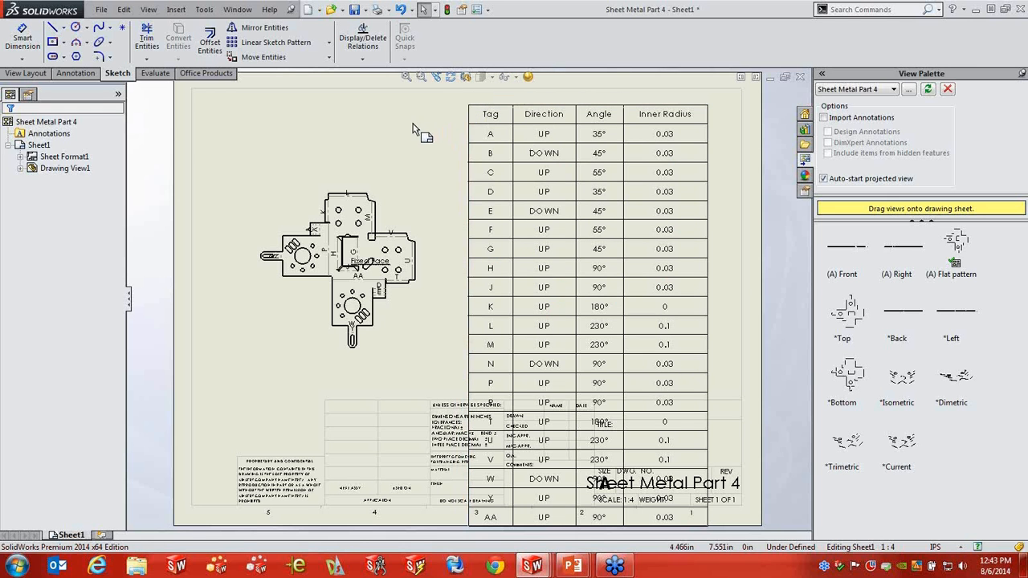
Step: Switch to the Enclosure Cover_Finished part and return it from the flat pattern to its folded state
click(237, 8)
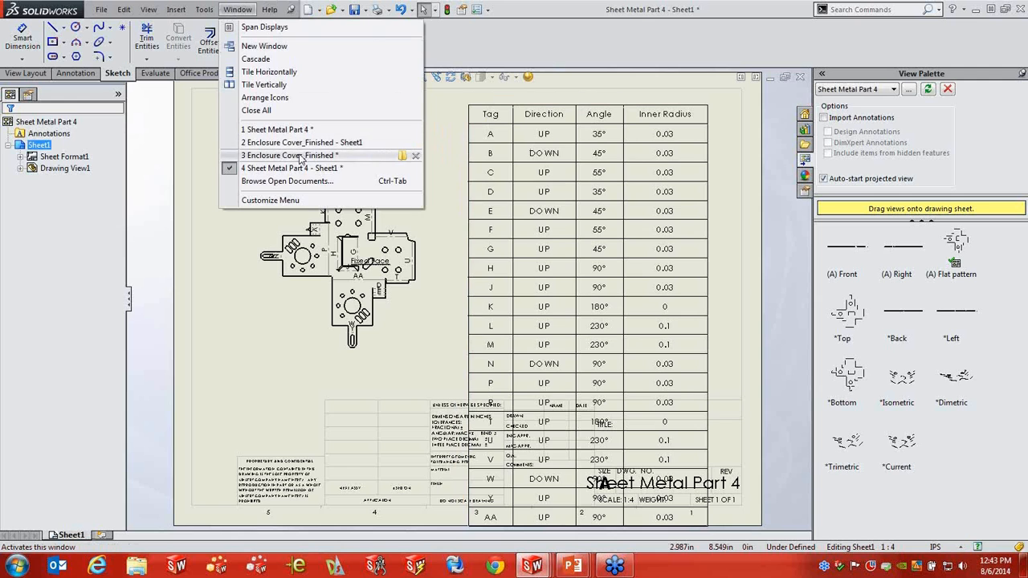
click(301, 142)
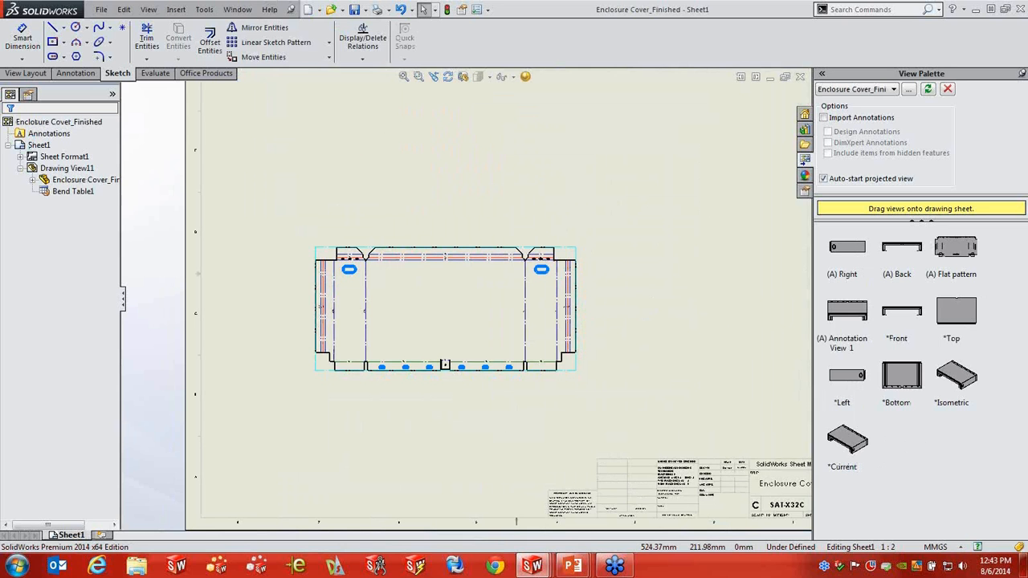
click(237, 9)
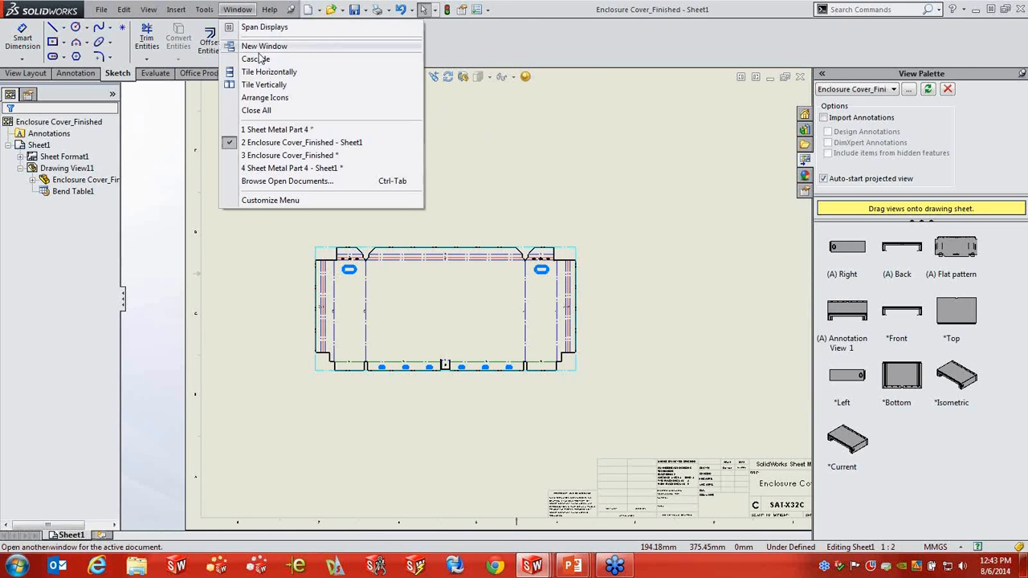
click(307, 156)
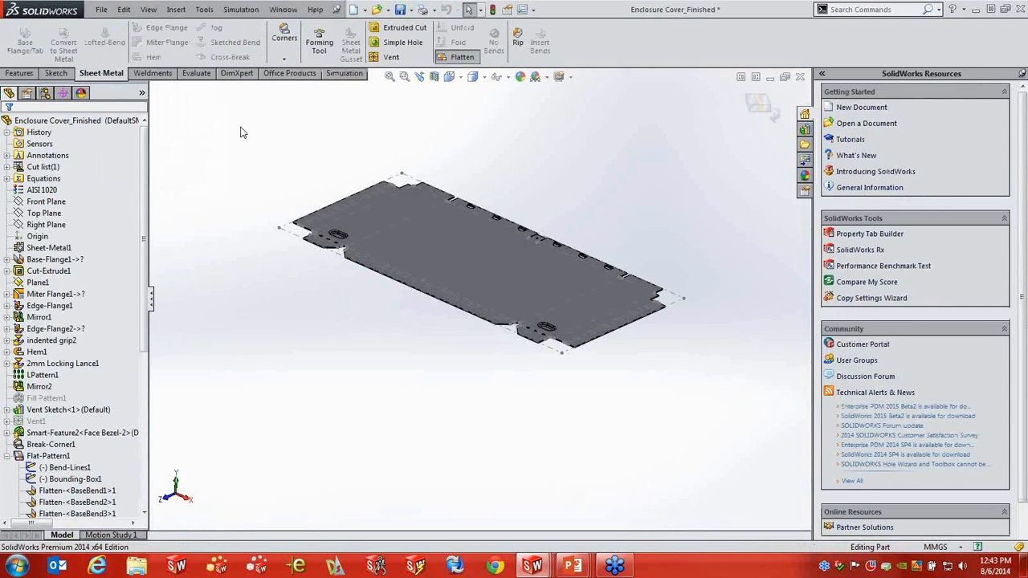
click(458, 56)
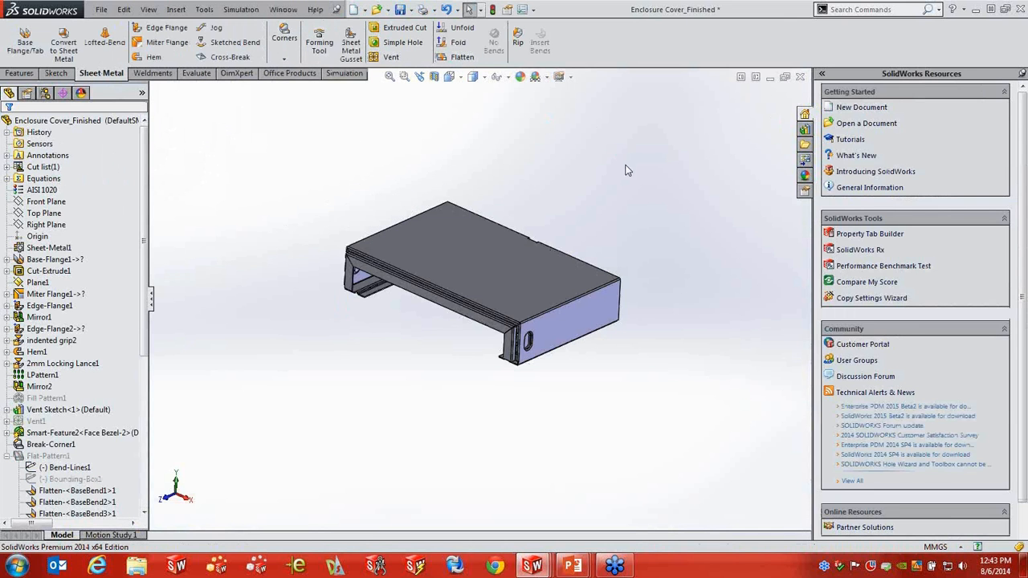
Step: Preview the Test forming tool from the Design Library on the cover's top face and review its link and Punch ID settings
click(804, 144)
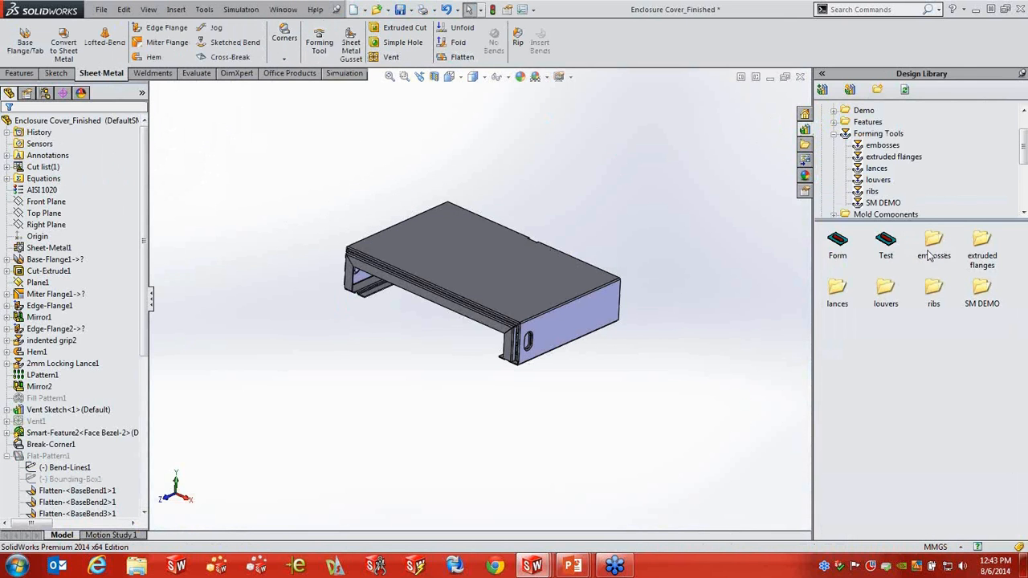
drag(886, 241, 518, 277)
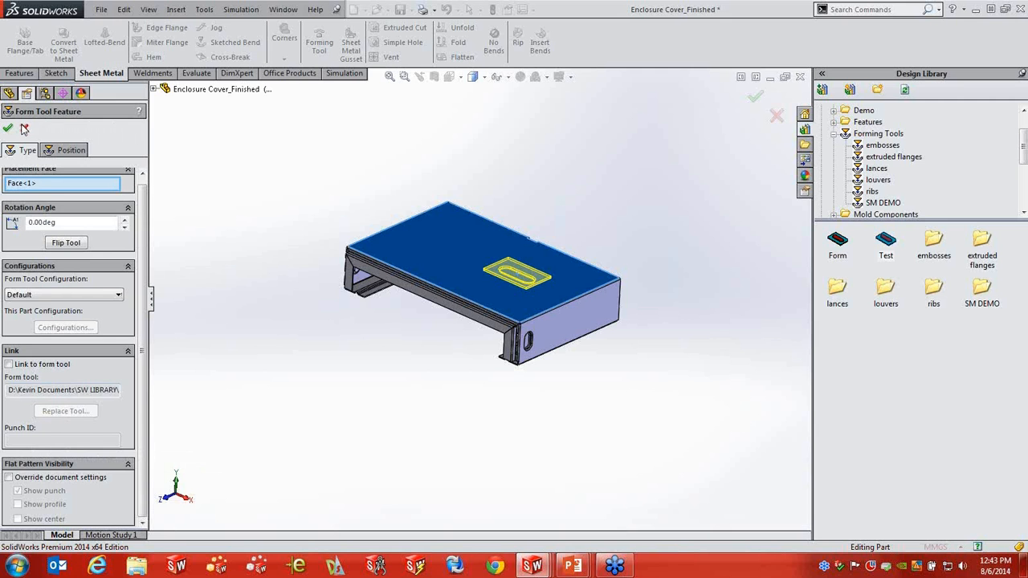
click(24, 129)
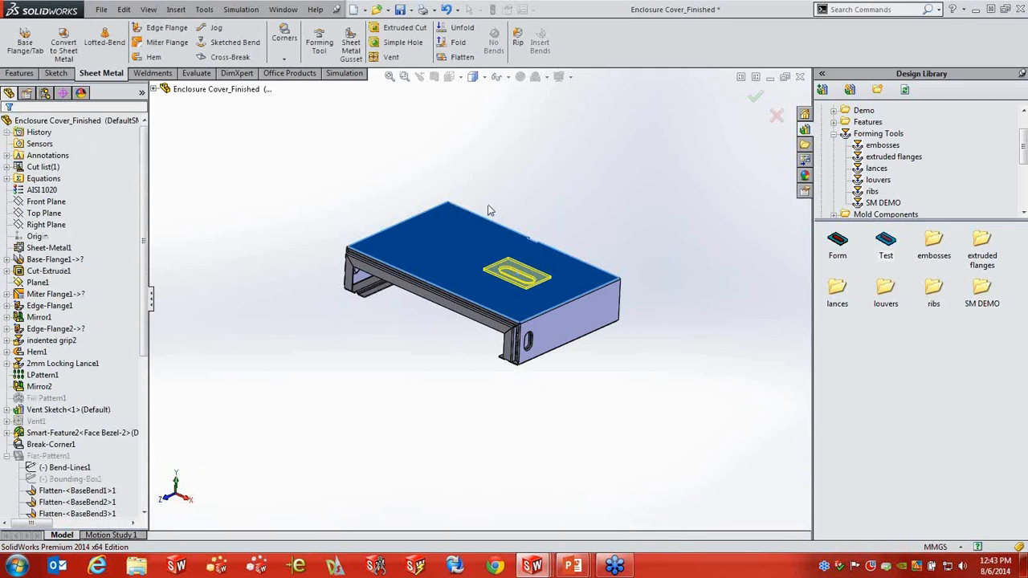
Step: Open the Form forming tool to try adding a PunchID text custom property, and close it without saving
right_click(835, 245)
click(857, 254)
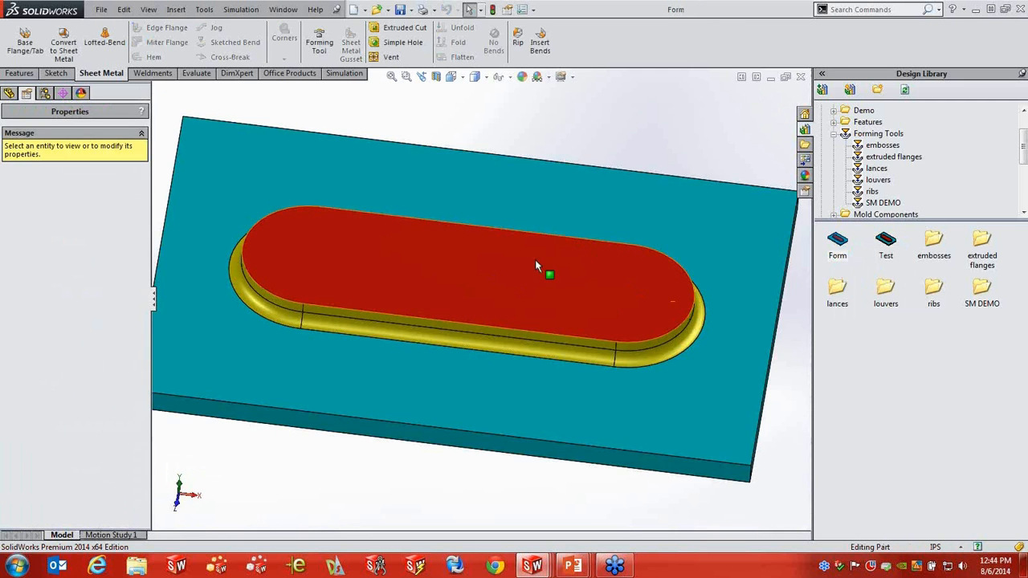
click(101, 9)
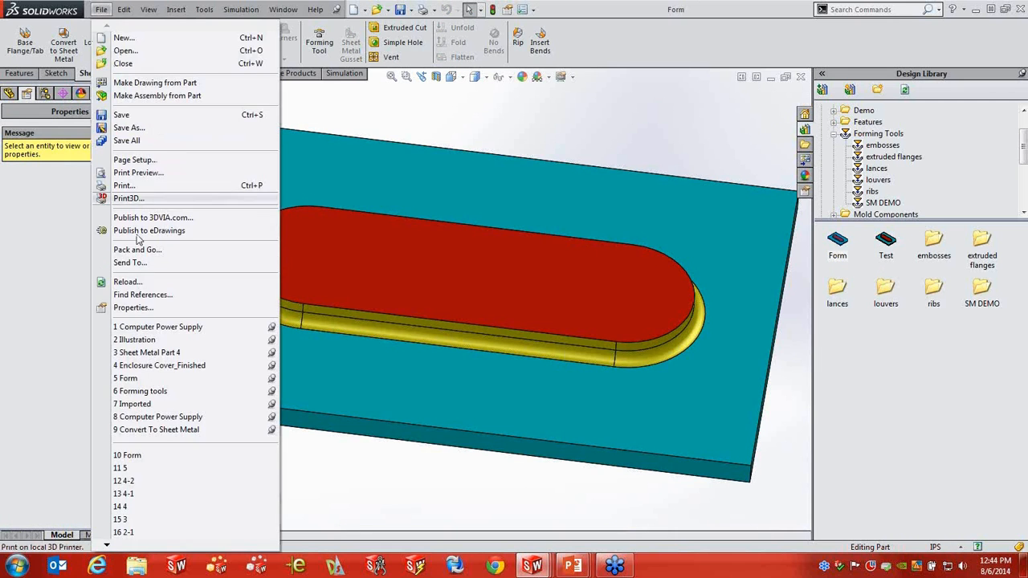
click(143, 308)
click(222, 344)
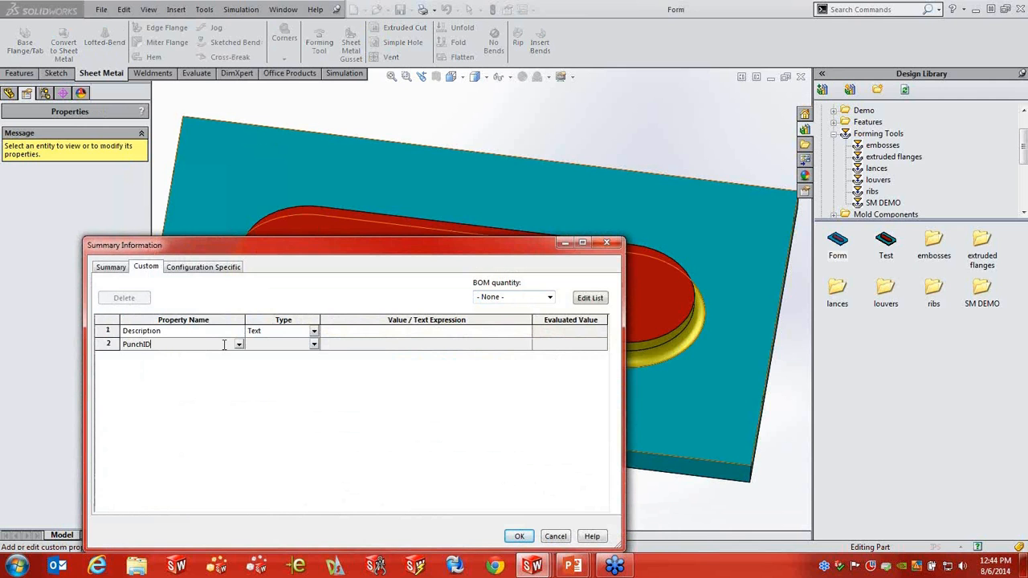
click(363, 345)
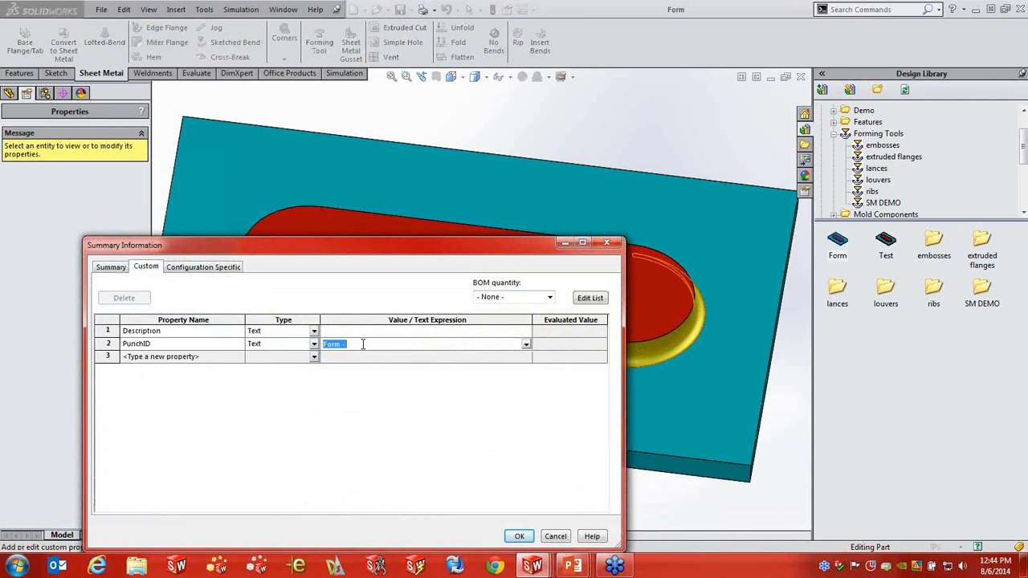
click(443, 345)
click(520, 537)
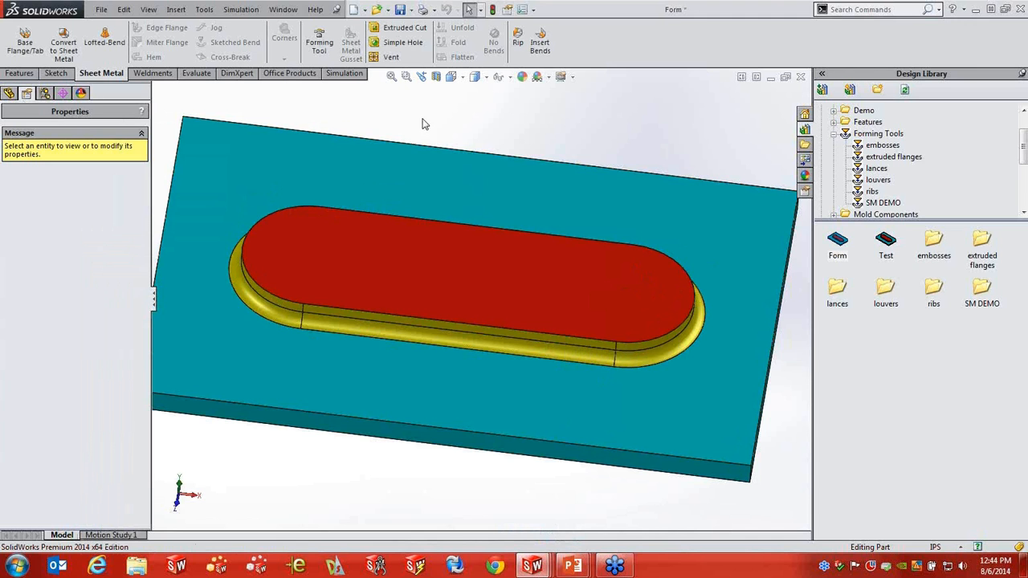
click(799, 76)
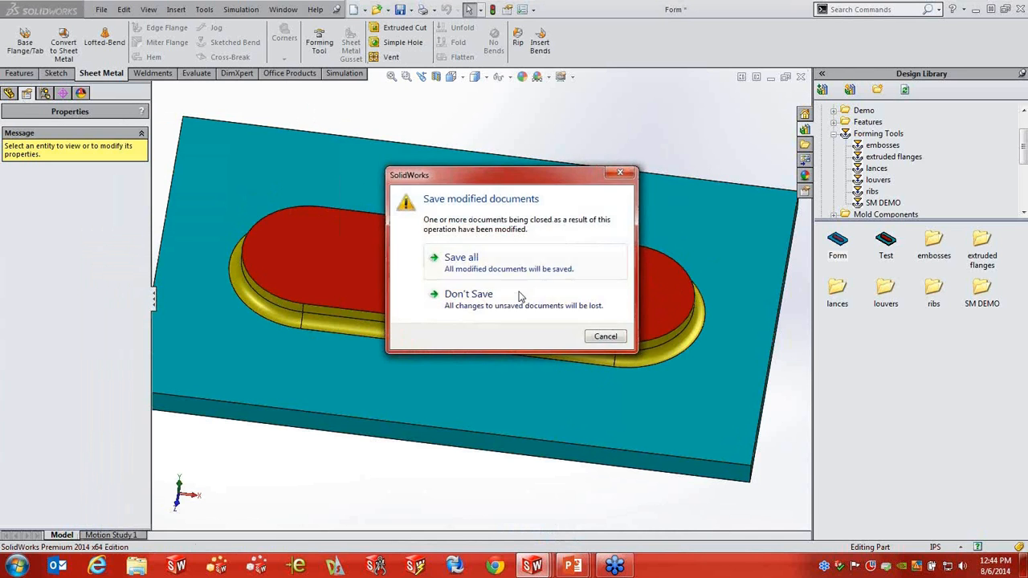
click(498, 296)
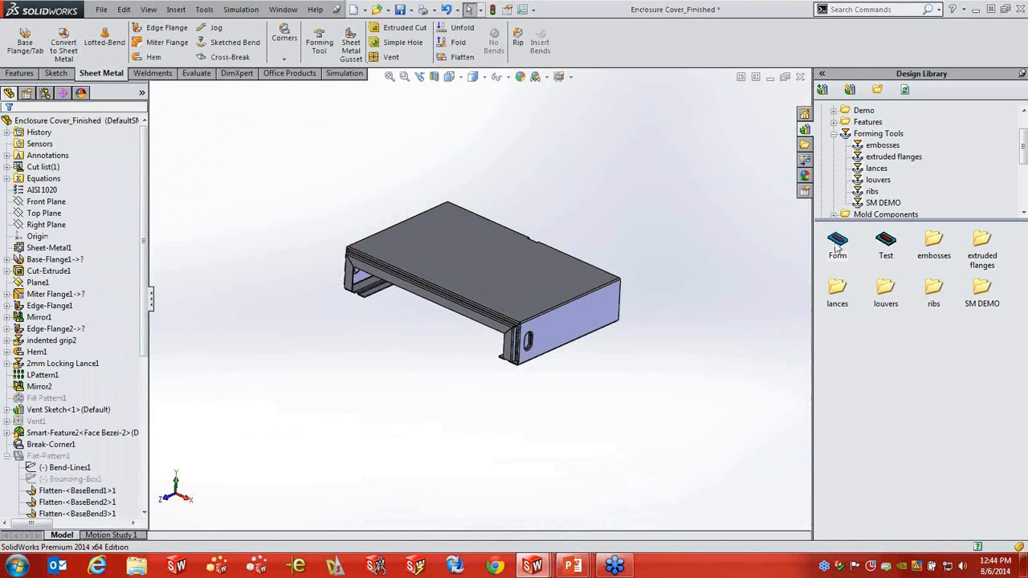
Step: Preview the Form forming tool on the cover's top face to check its Punch ID, and cancel the placement
drag(838, 241, 501, 268)
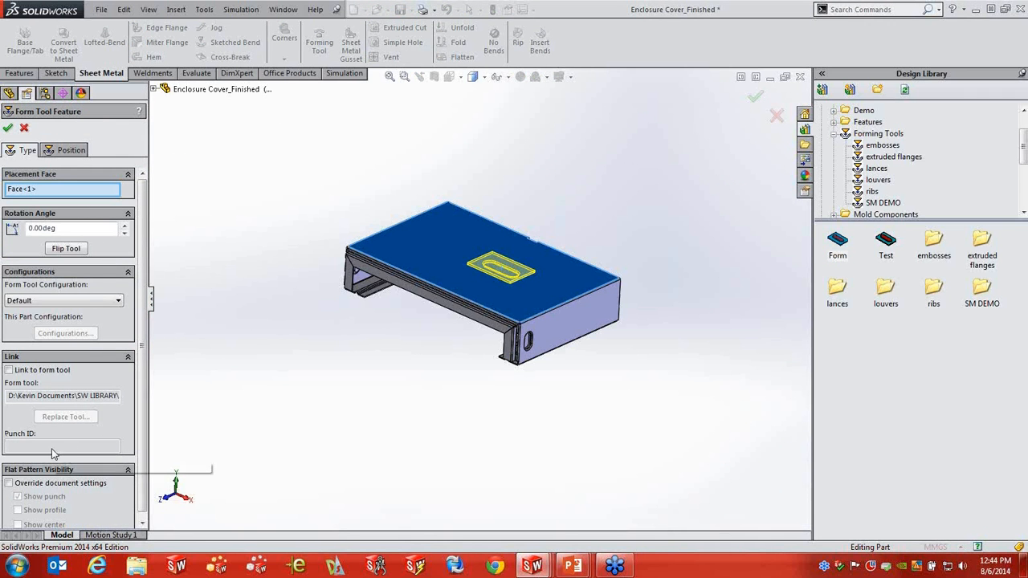
click(25, 128)
Step: Flatten the Enclosure Cover_Finished part and return to its drawing sheet
click(282, 9)
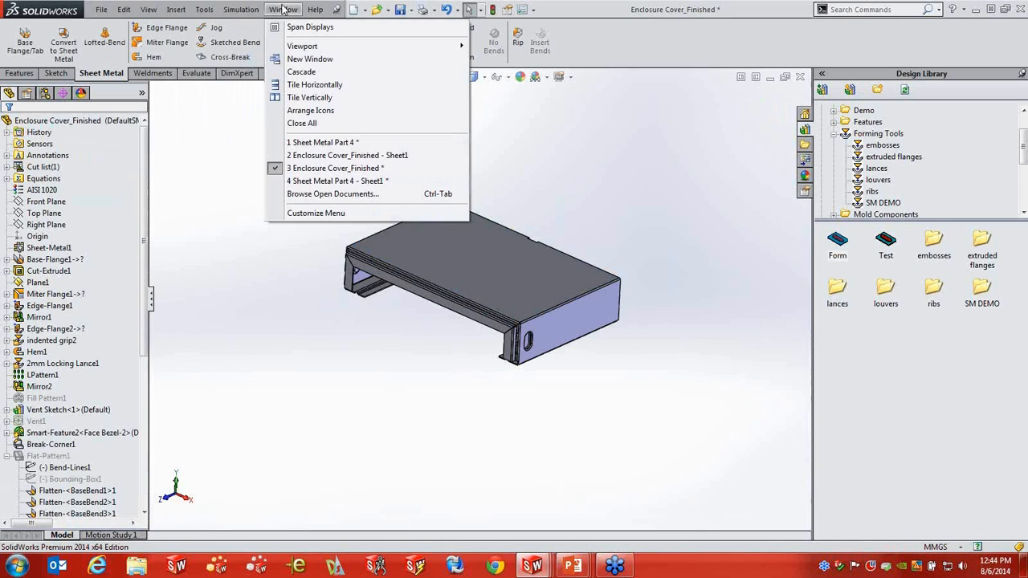
click(338, 156)
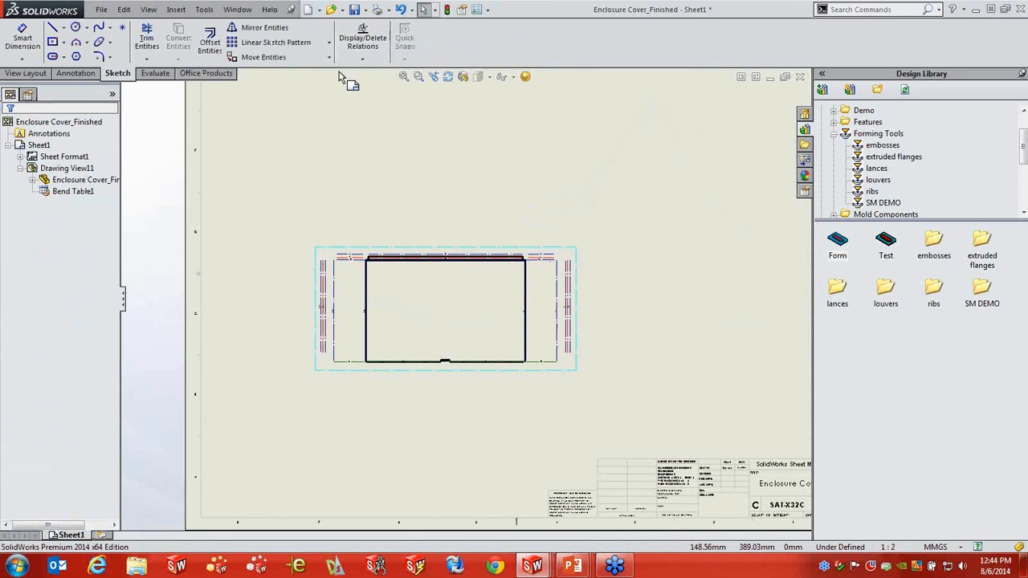
click(238, 10)
click(290, 155)
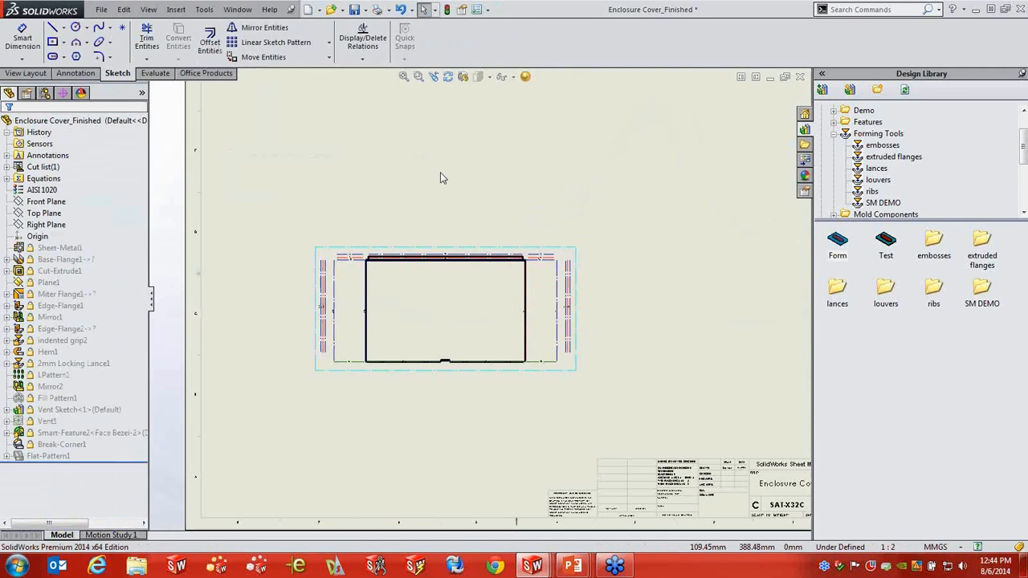
click(443, 59)
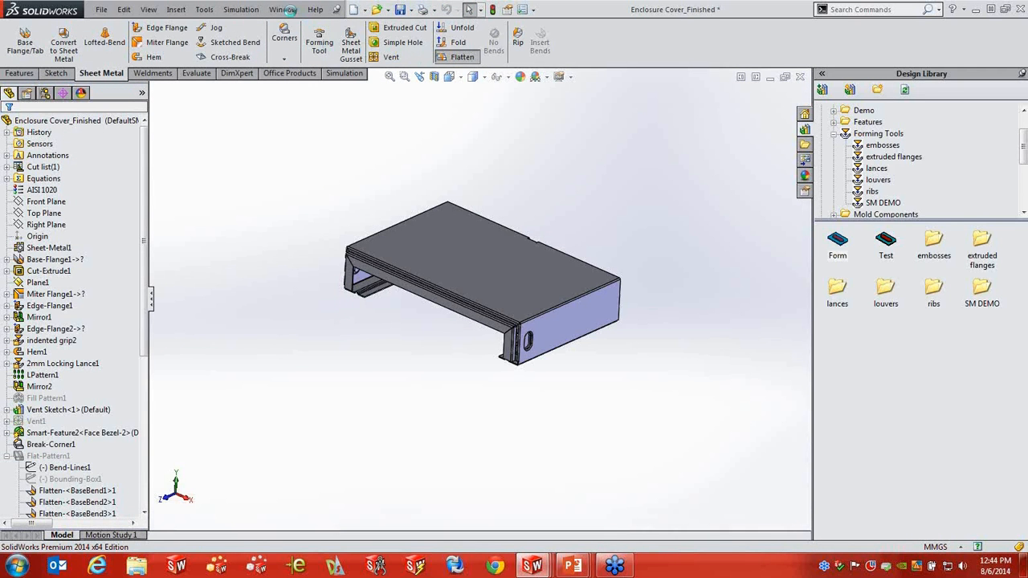
click(285, 9)
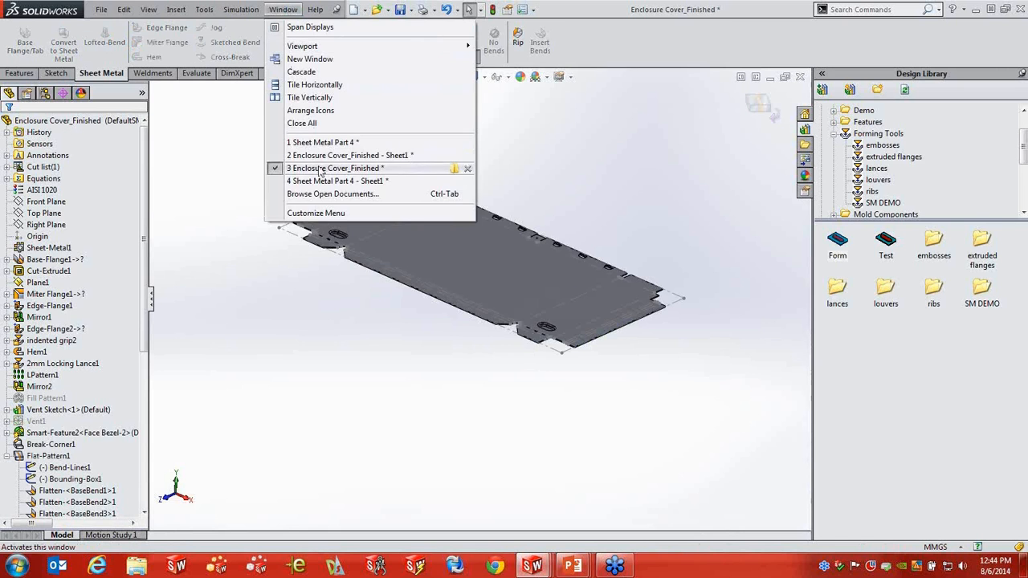
click(456, 154)
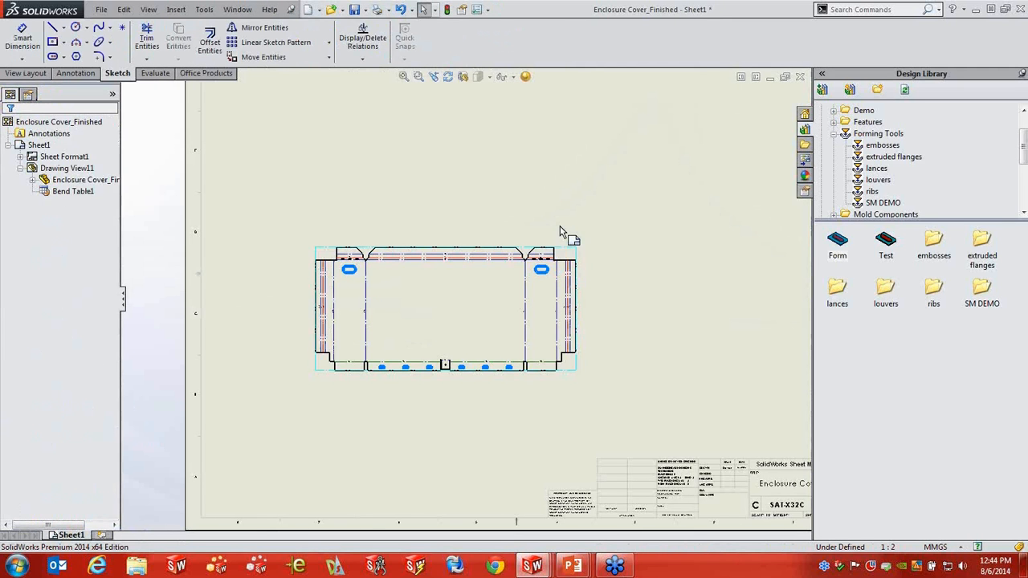
Step: Insert a punch table for the cover's flat pattern, using its lower-left corner vertex as origin and its lower-left tab's bottom edge as X axis
key(s)
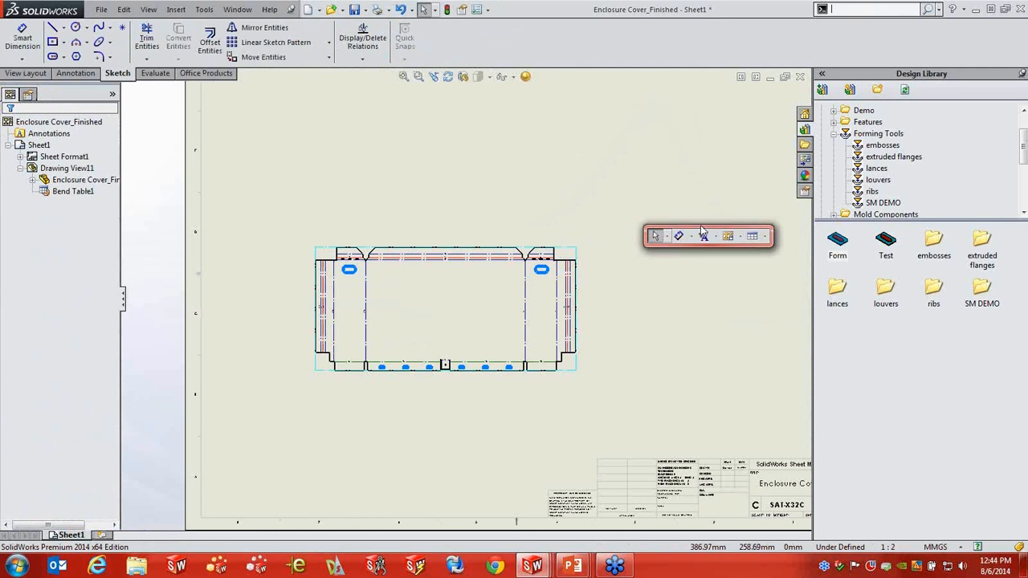
click(765, 236)
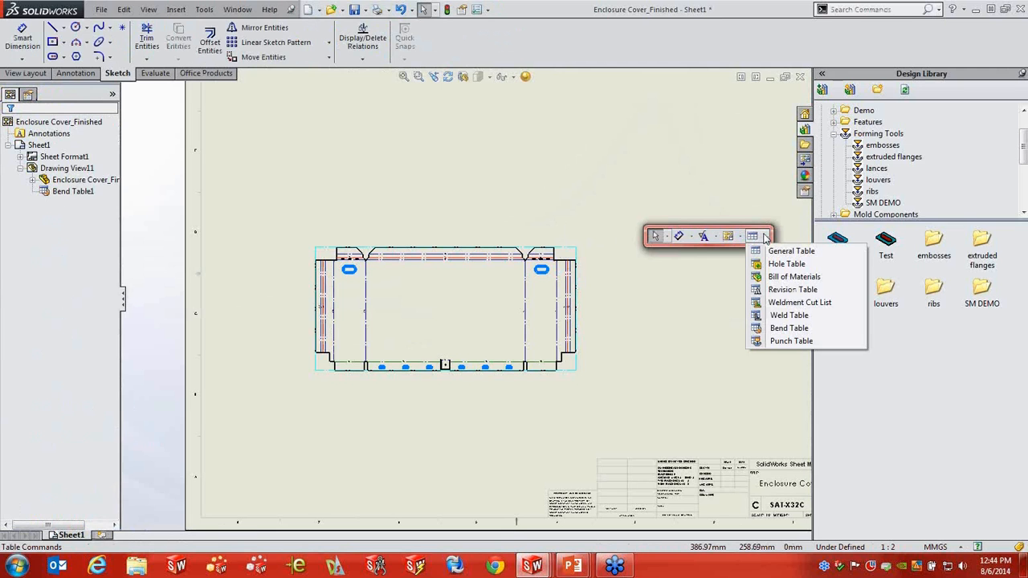
click(786, 340)
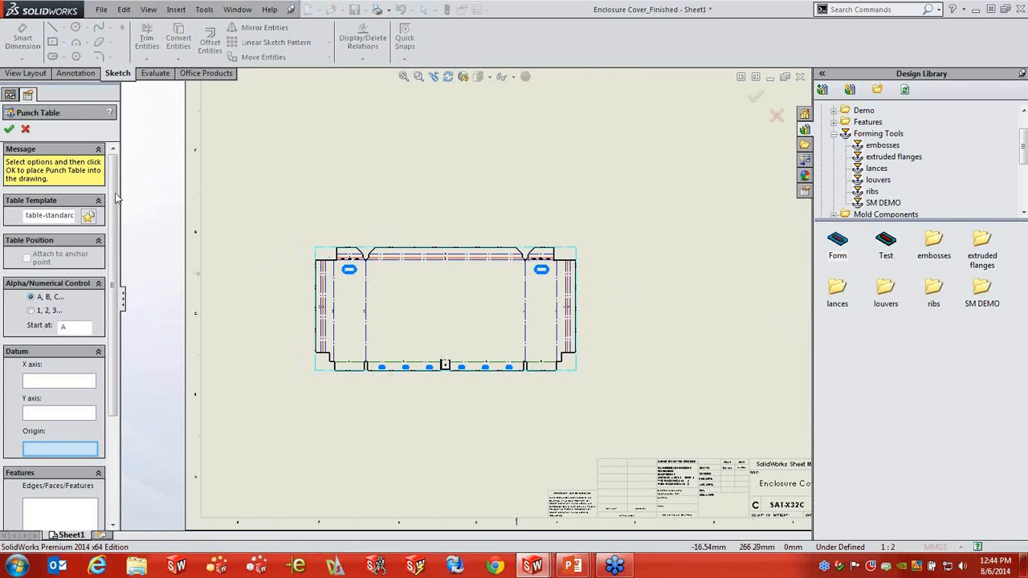
click(9, 128)
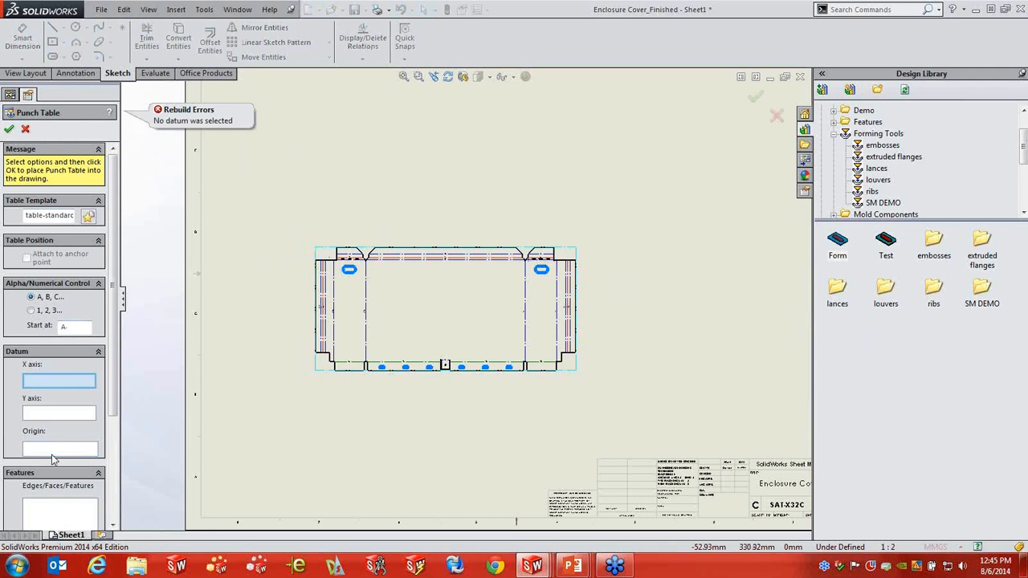
click(334, 360)
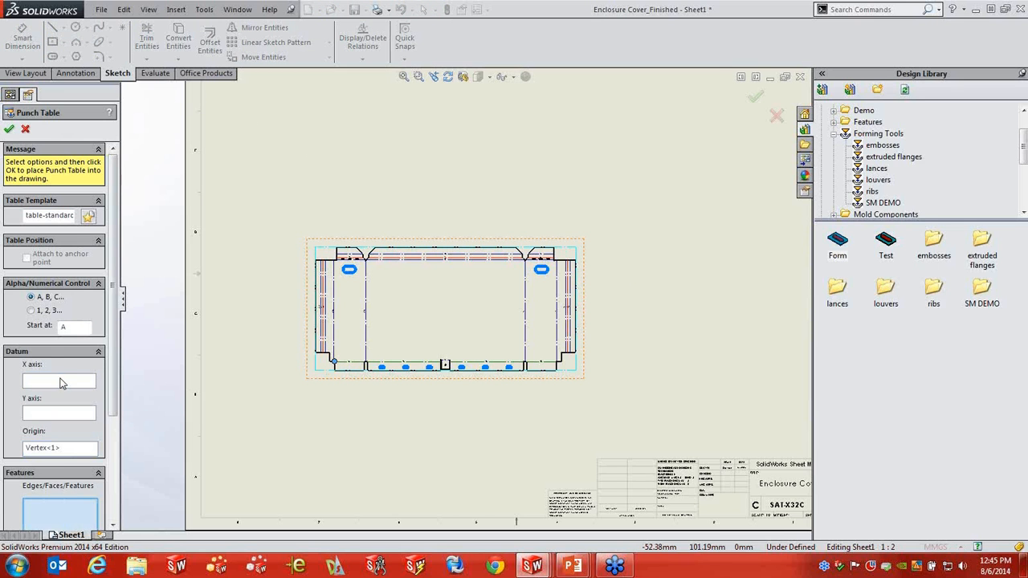
click(356, 372)
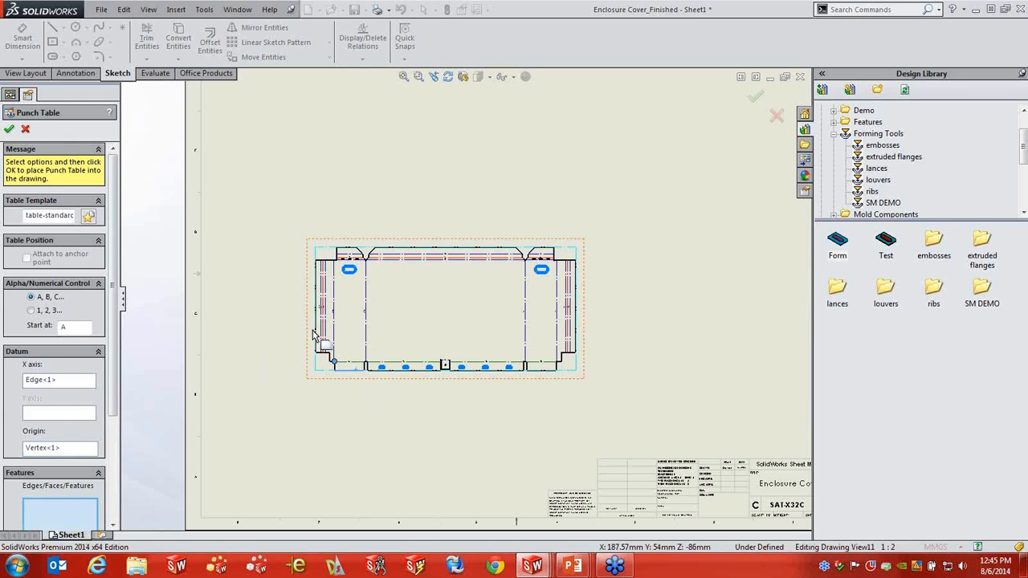
click(10, 129)
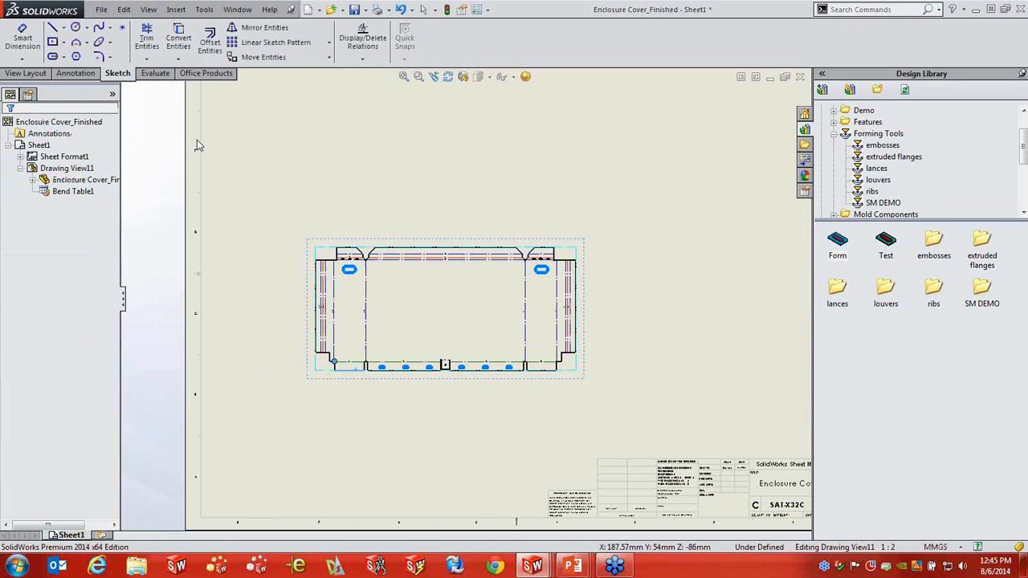
key(f)
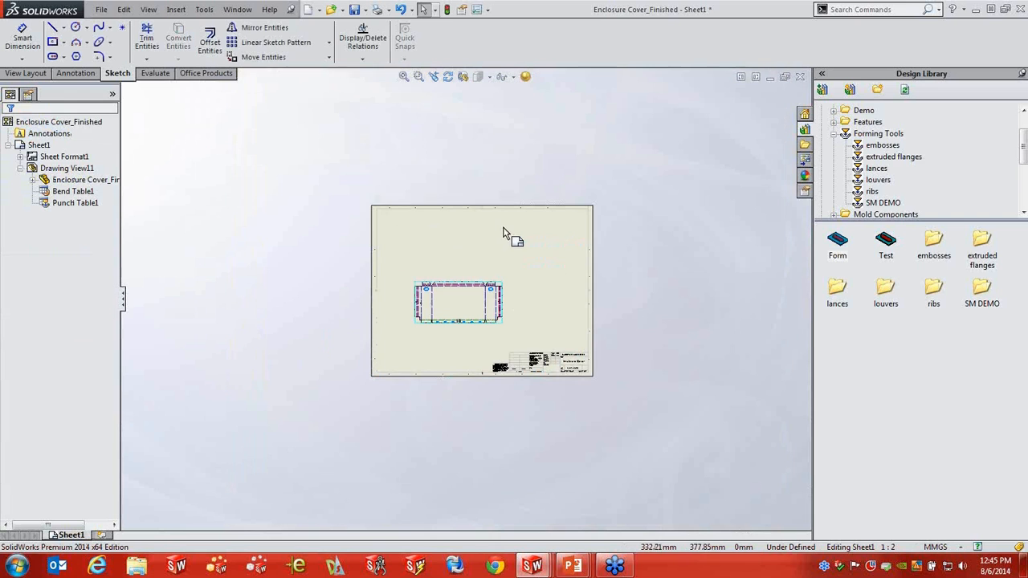
Step: In the Sheet Metal Part 4 drawing, insert a punch table with the left flange's lower-left vertex as origin and place it above the flat pattern
click(238, 9)
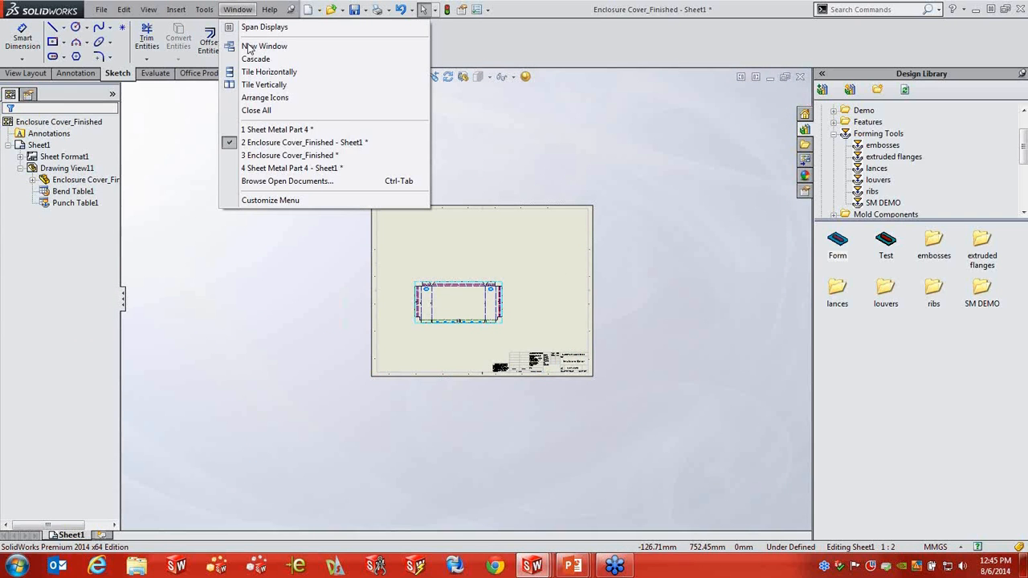
click(285, 170)
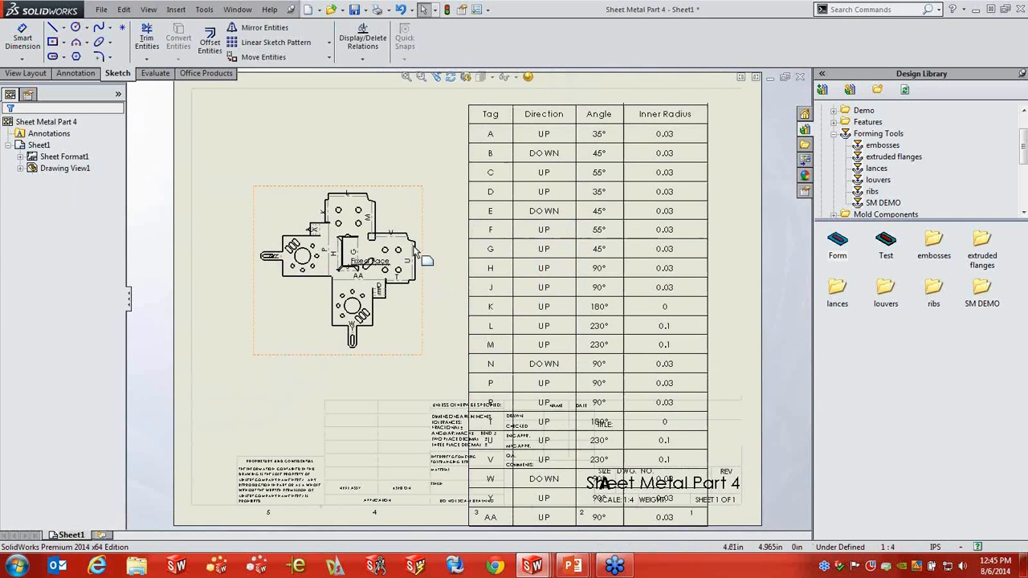
click(490, 155)
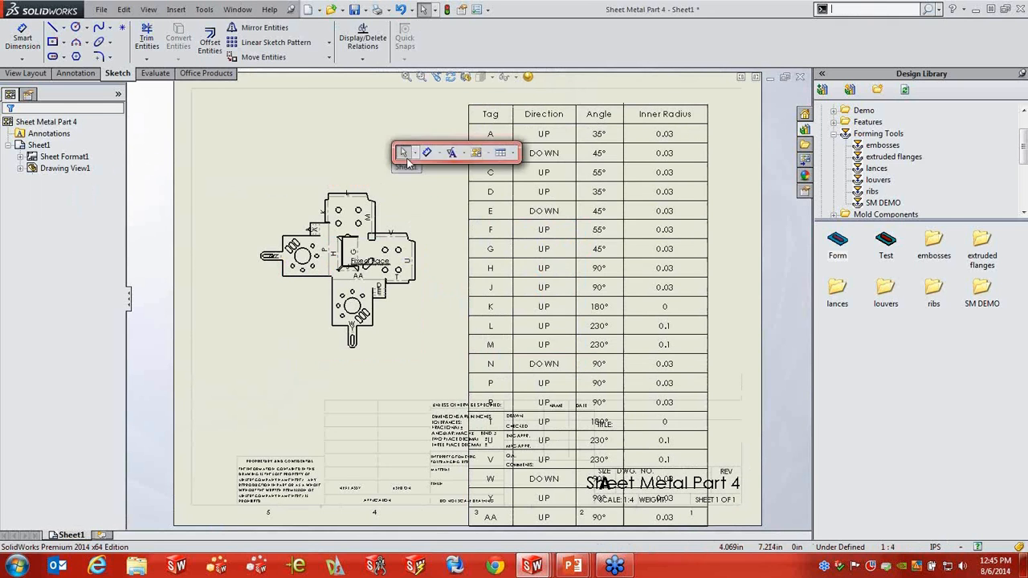
click(512, 153)
click(539, 257)
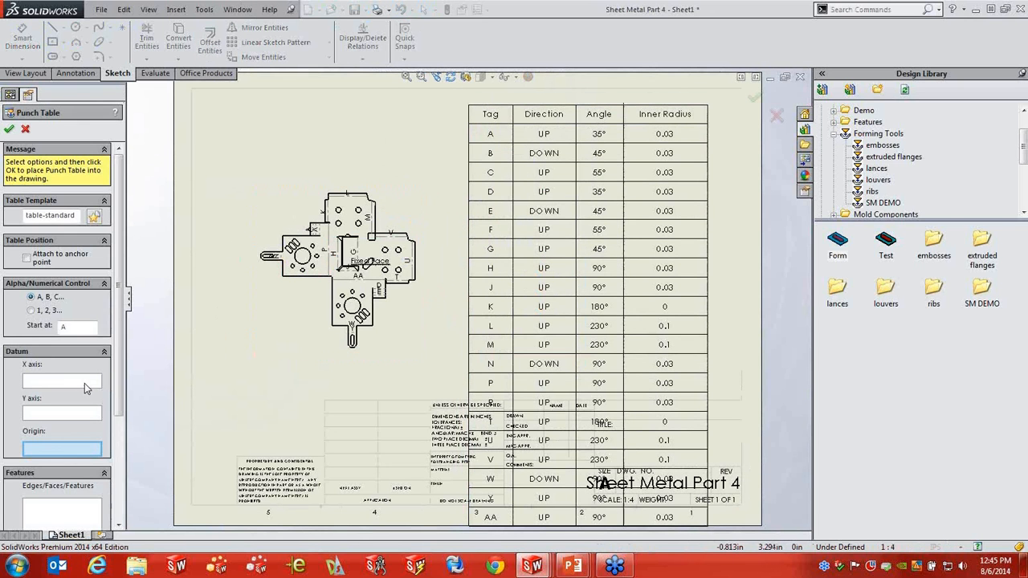
click(282, 276)
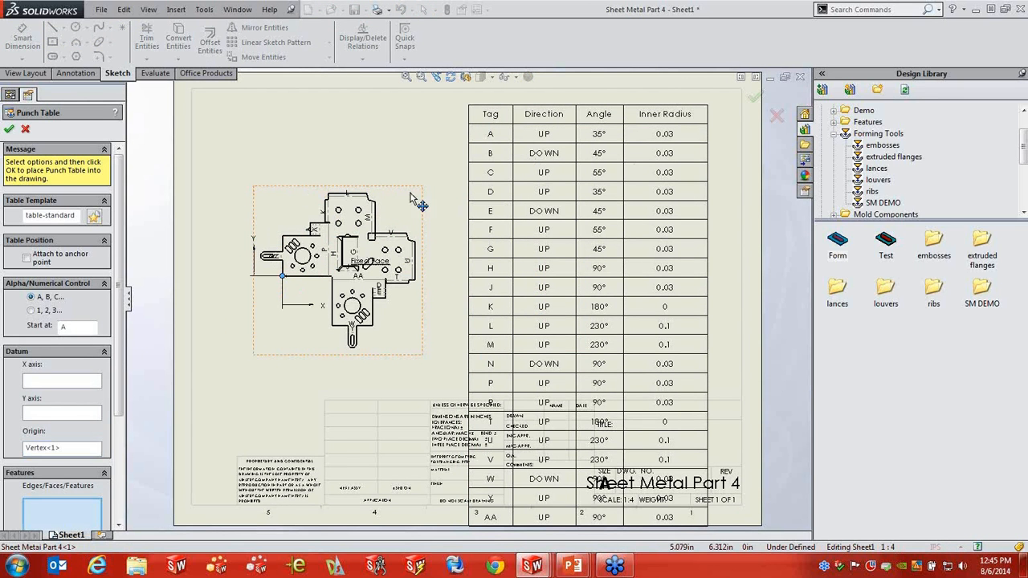
click(9, 131)
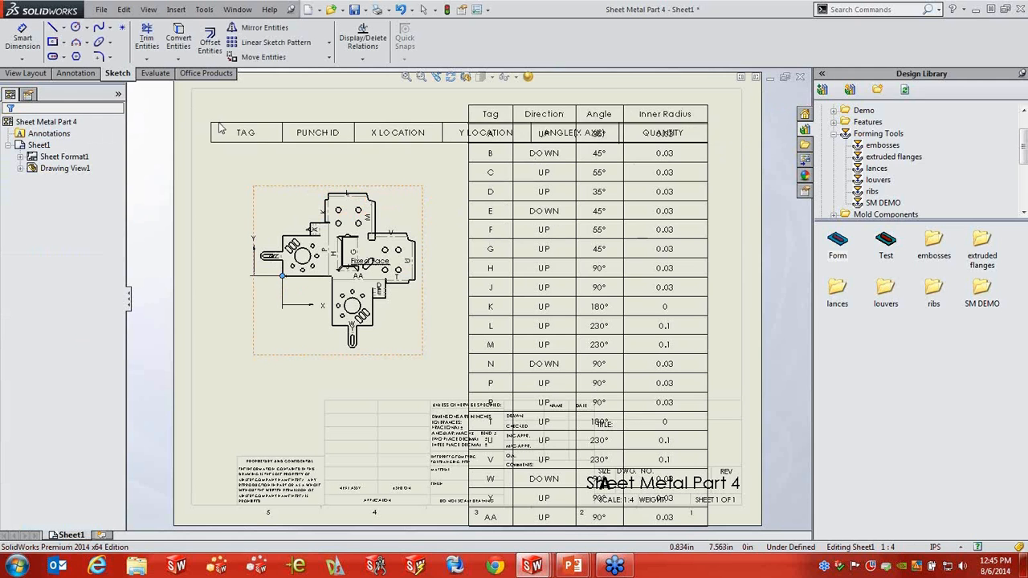
click(219, 129)
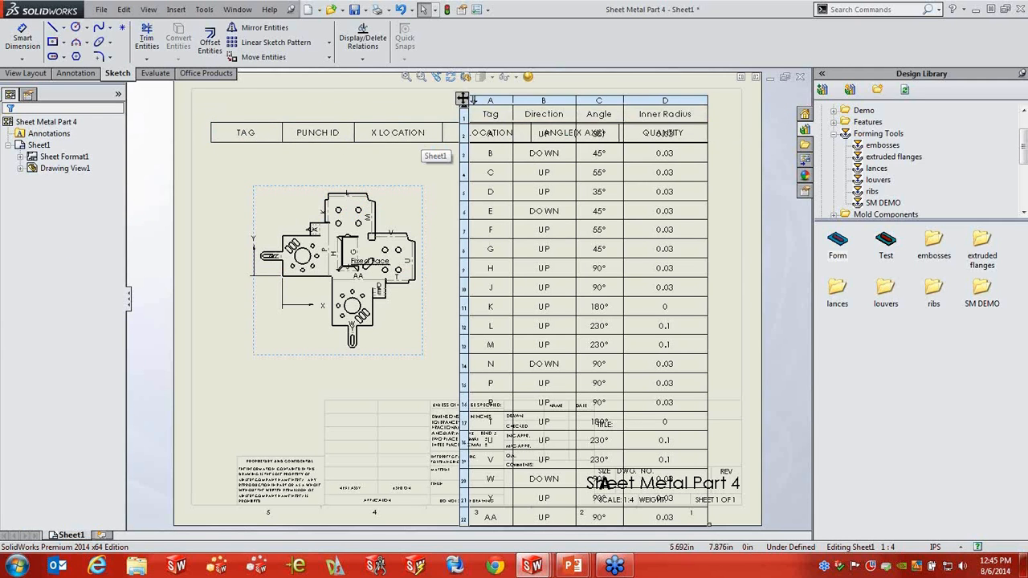
Step: Remove the bend table from the Sheet Metal Part 4 sheet and turn off the bend notes on the flat pattern view
drag(462, 98, 496, 233)
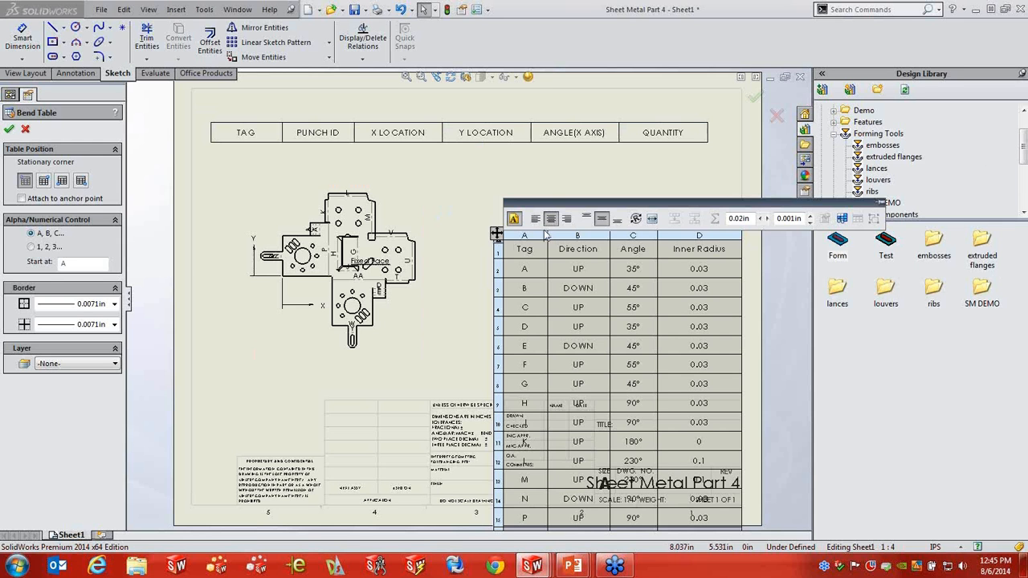
click(509, 247)
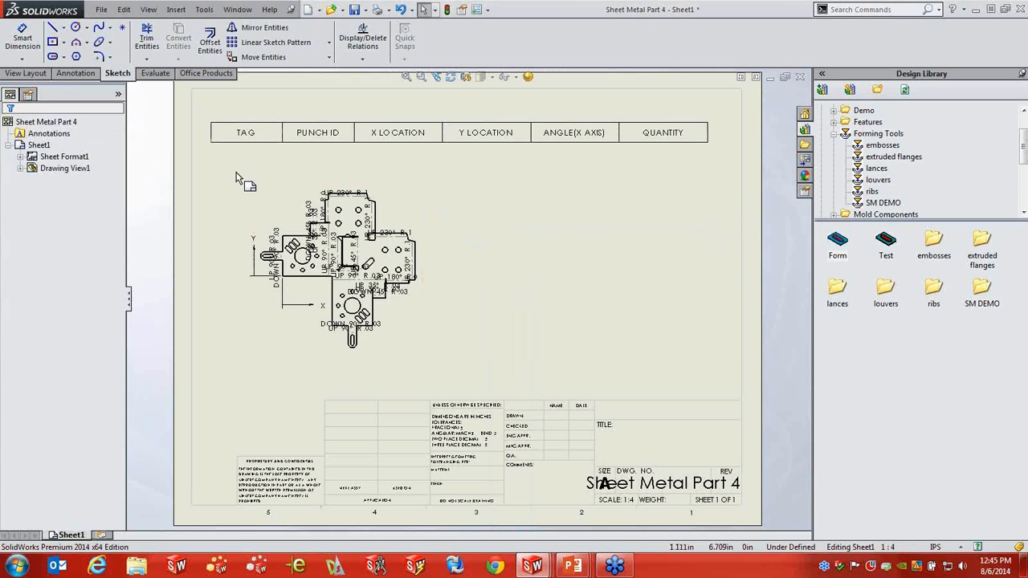
click(291, 211)
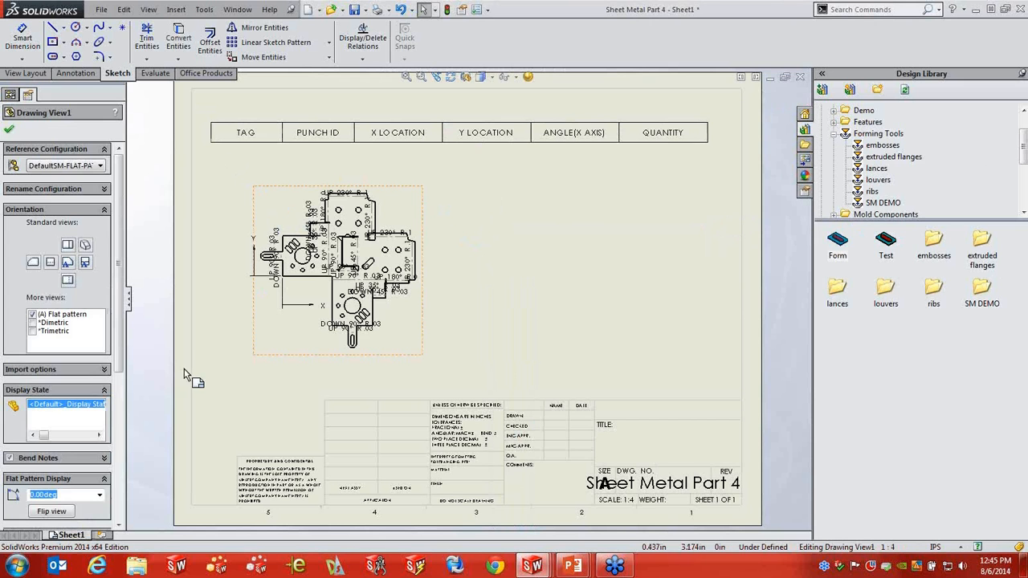
click(9, 459)
click(610, 243)
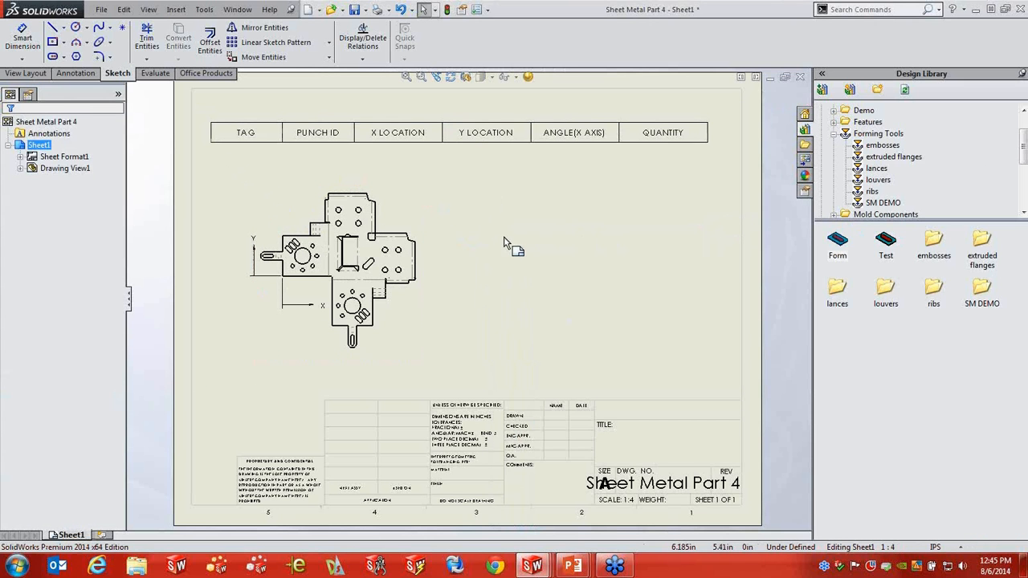
Step: Add a cut list properties annotation for Drawing View1 and place it just to the right of the flat pattern
right_click(402, 215)
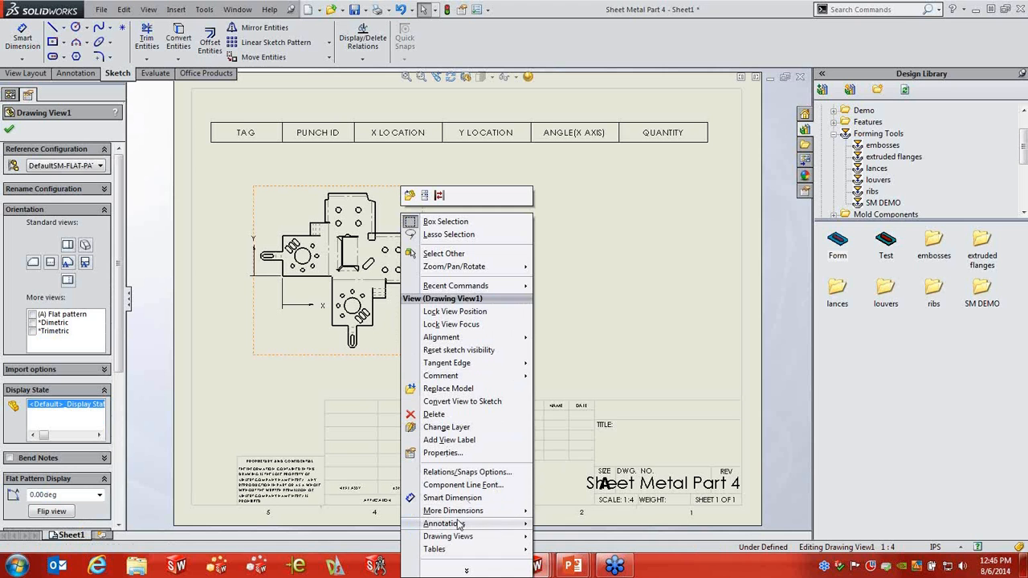
mouse_move(459, 523)
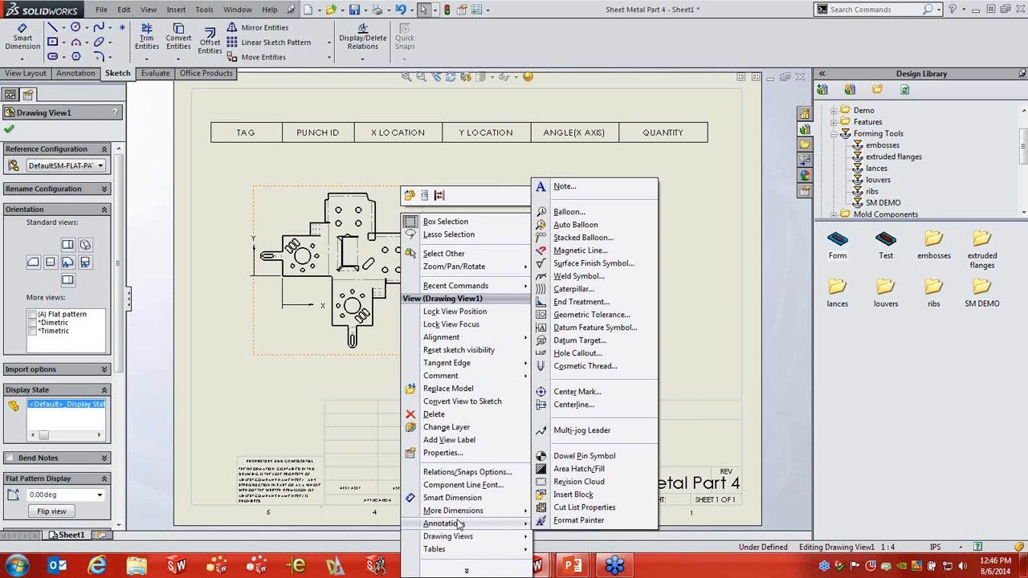
click(608, 508)
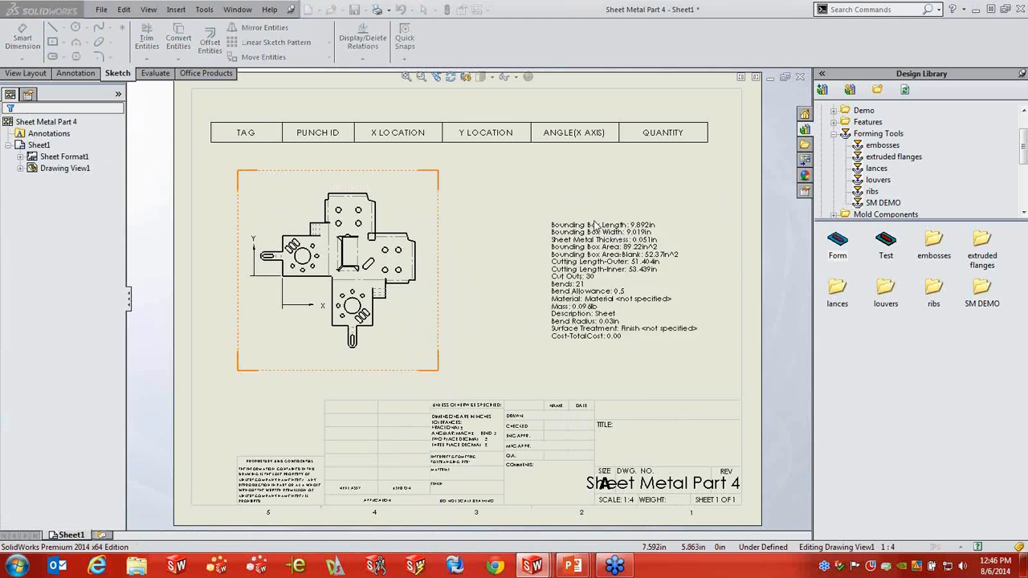
click(488, 238)
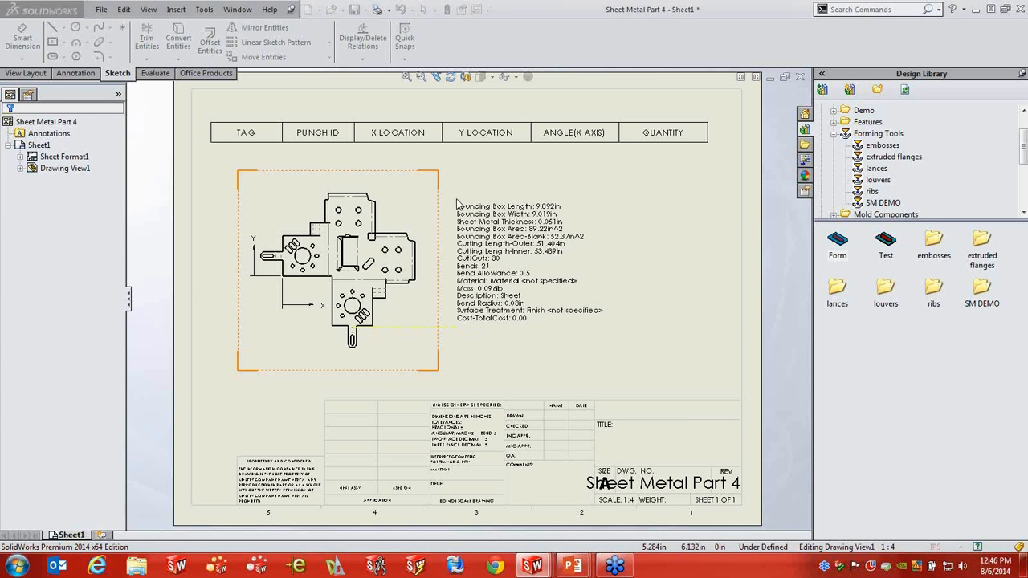
click(456, 201)
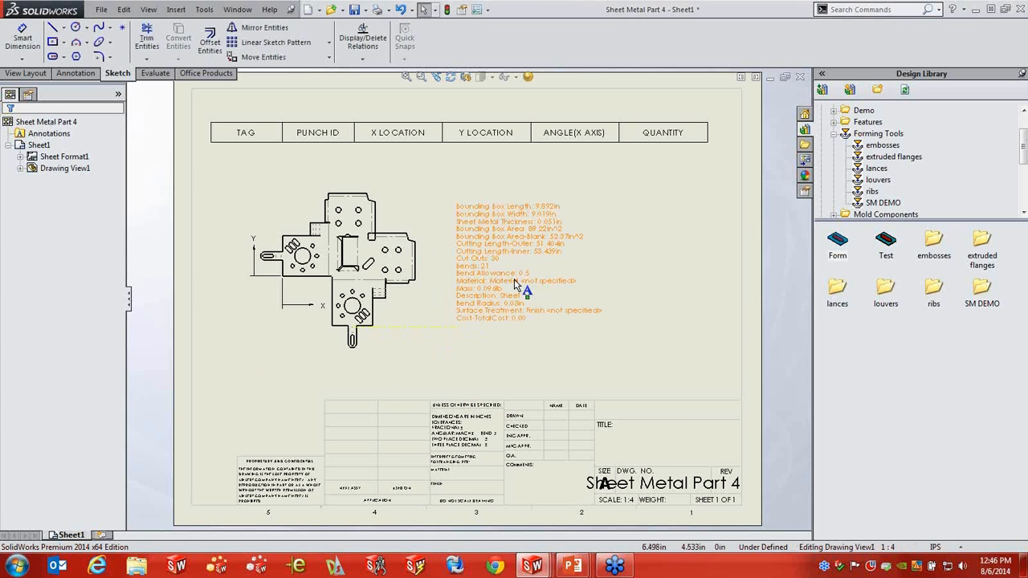
scroll(490, 255, down, 2)
click(752, 243)
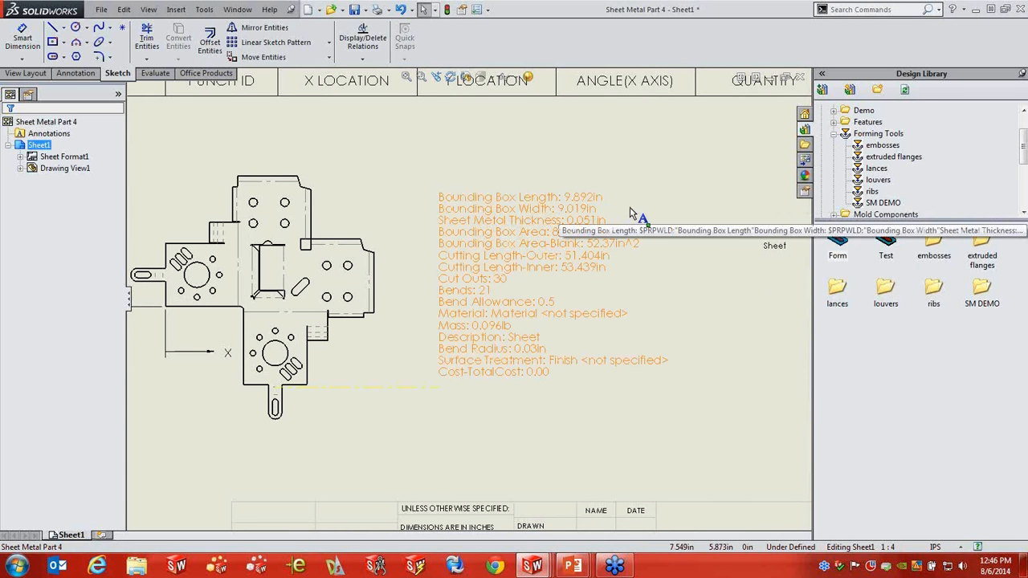
Step: Open the sheet metal part referenced by the flat pattern in Drawing View1
right_click(337, 180)
click(343, 186)
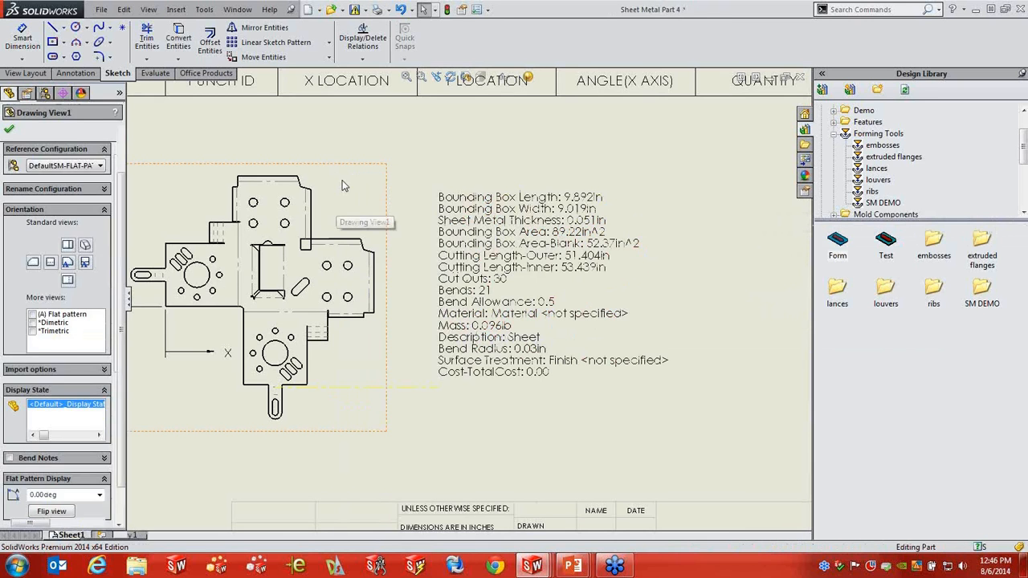
middle_drag(441, 248, 419, 277)
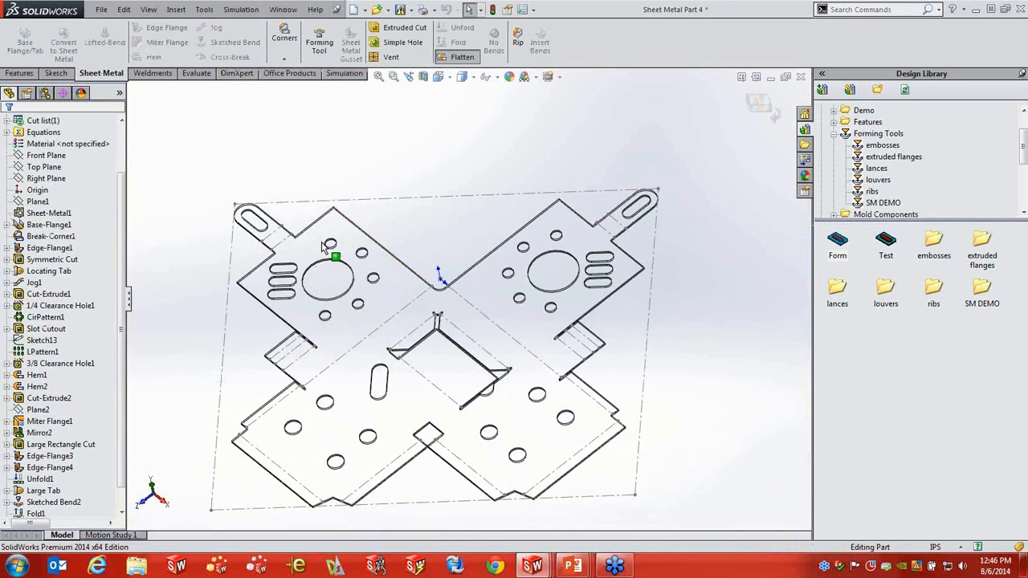
Step: Expand the part's cut list folder and open the properties of its single cut list item
scroll(48, 193, up, 2)
click(43, 179)
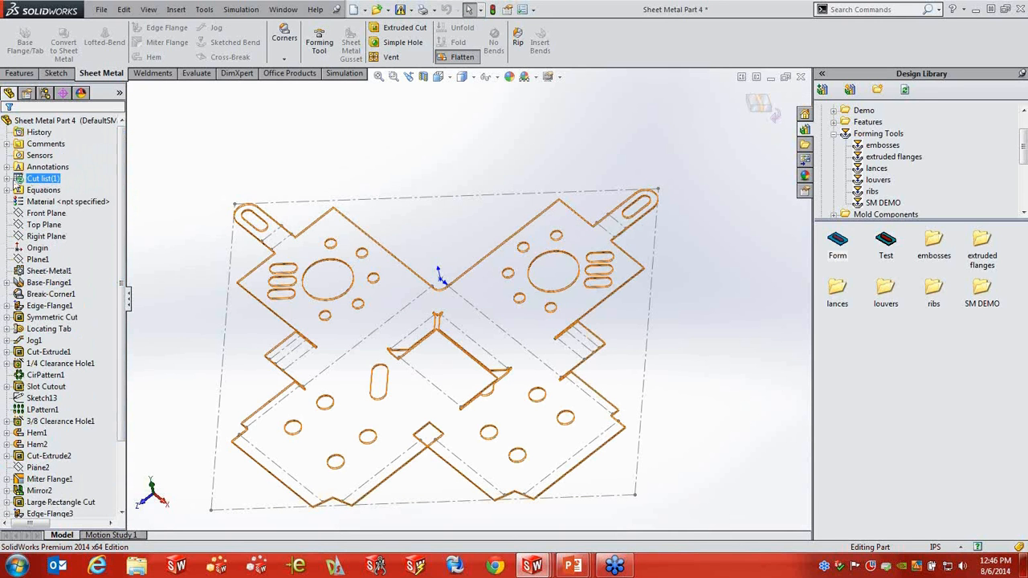
key(Escape)
click(7, 179)
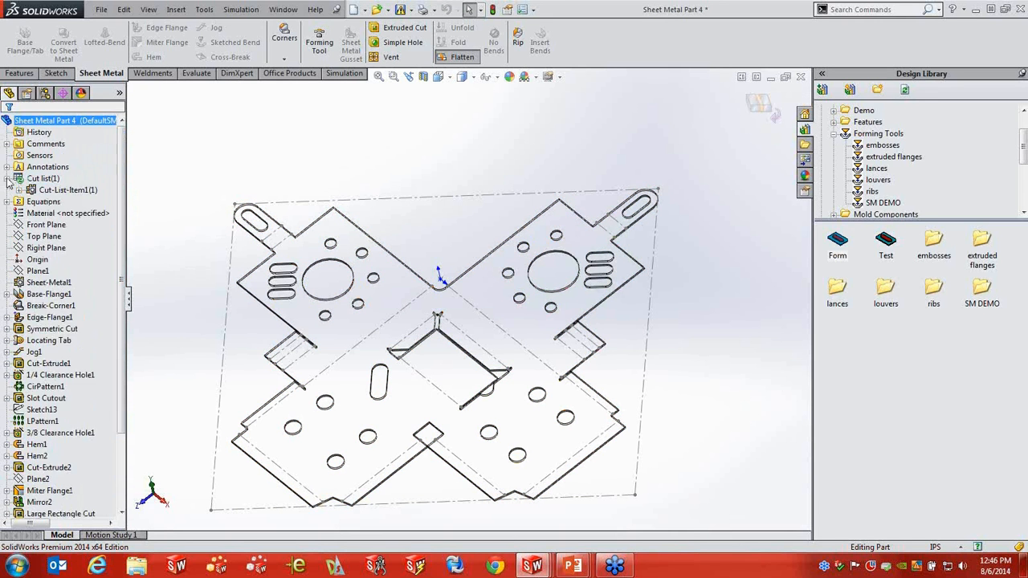
click(51, 190)
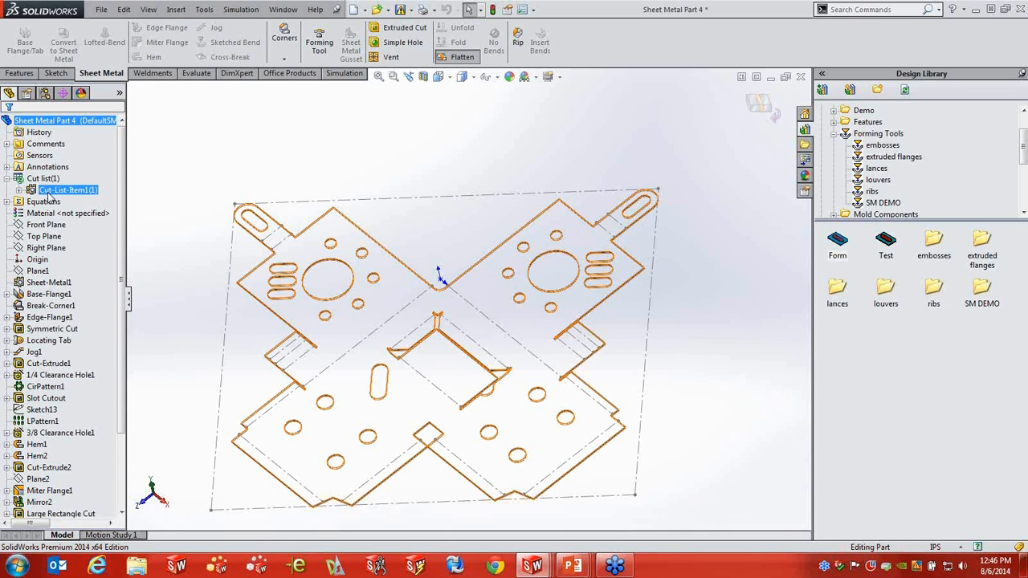
right_click(59, 192)
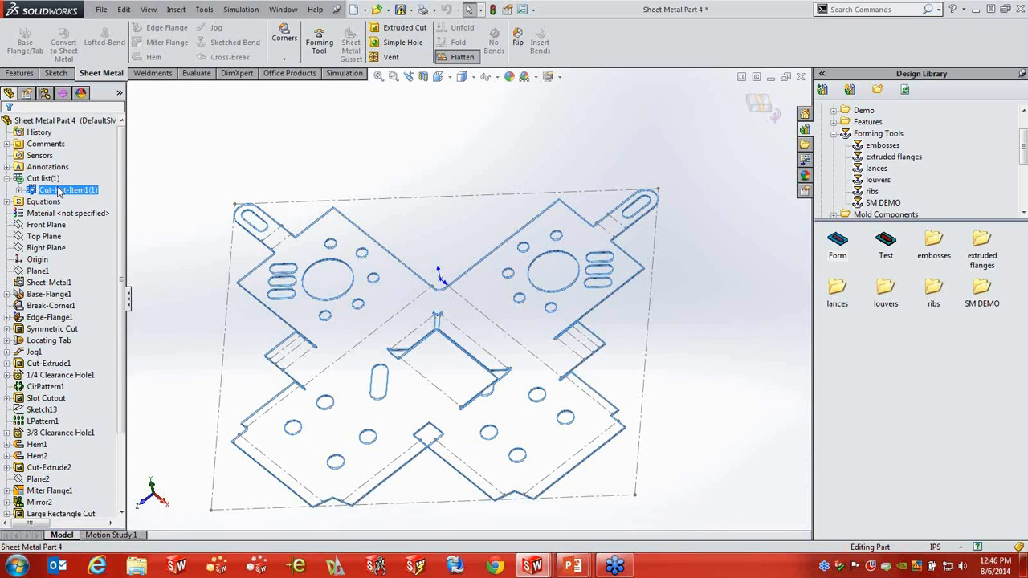
click(135, 208)
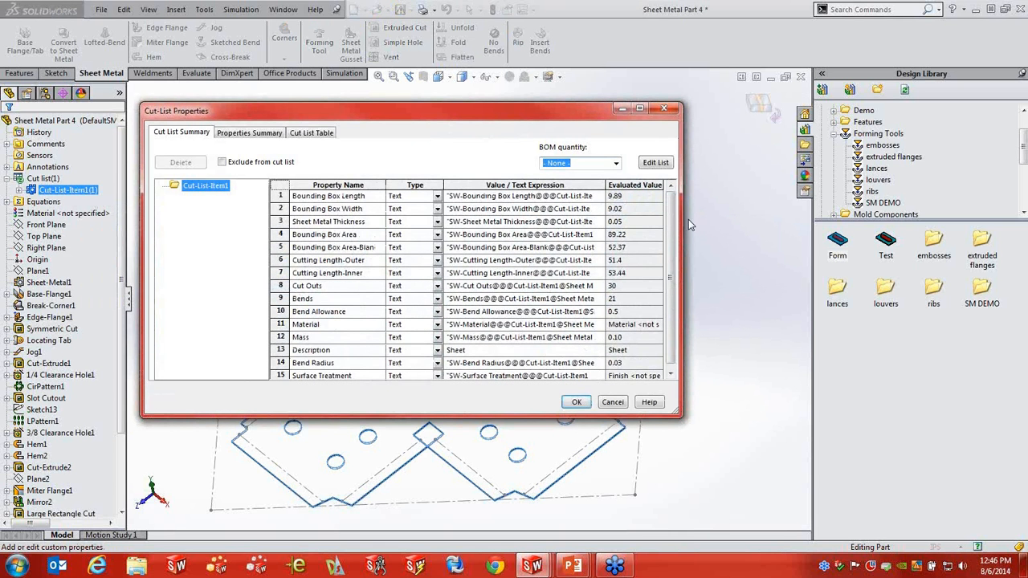
Step: Review the cut list item's properties and the names available for a new property, then close without changes
scroll(669, 233, down, 1)
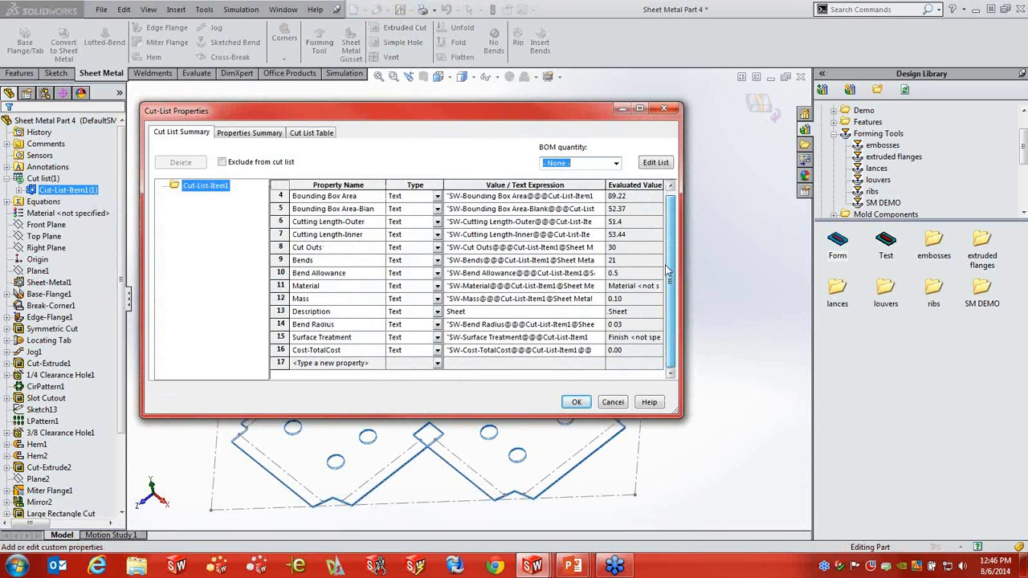
scroll(666, 269, up, 1)
scroll(648, 290, down, 1)
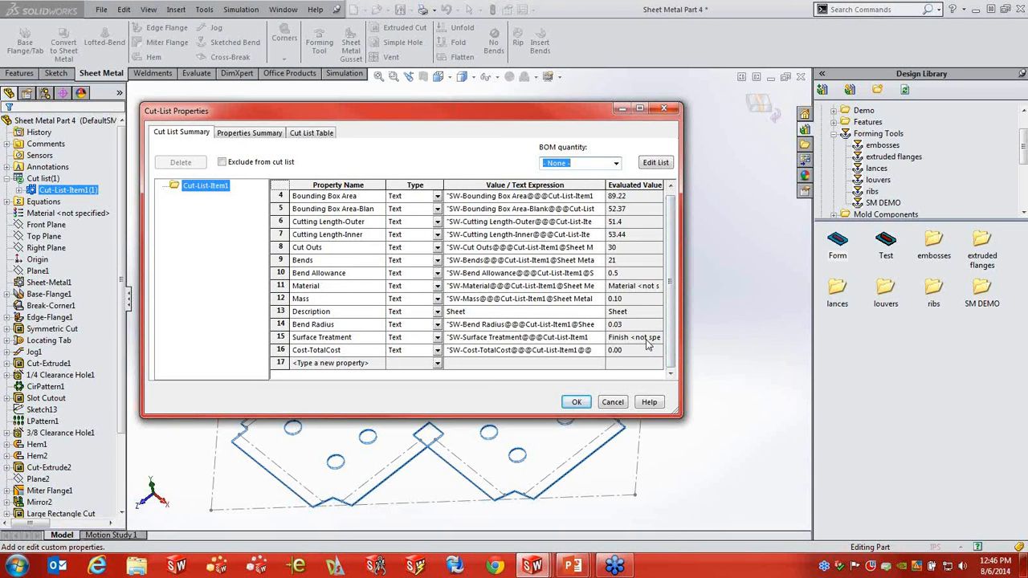
click(377, 365)
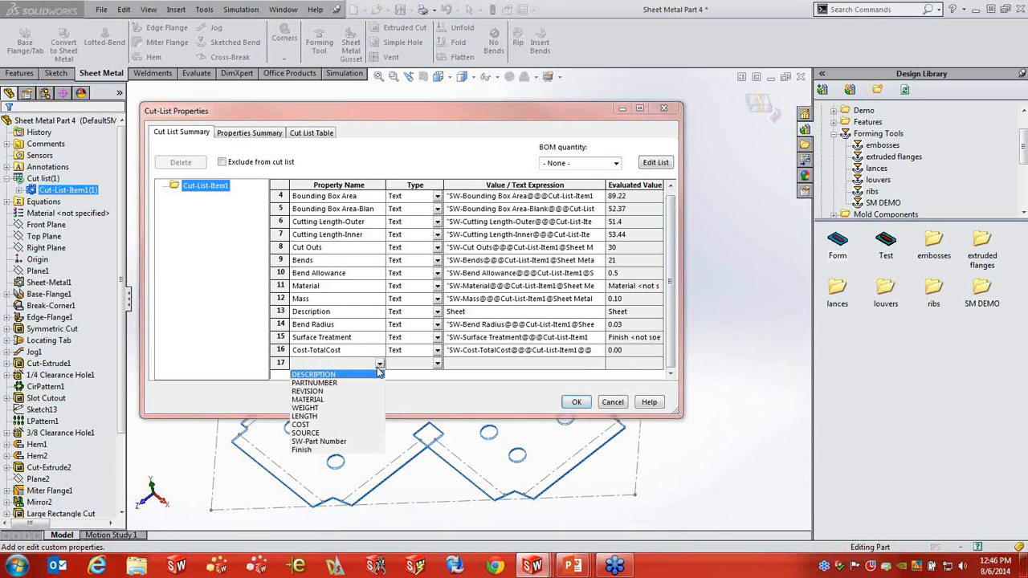
click(358, 362)
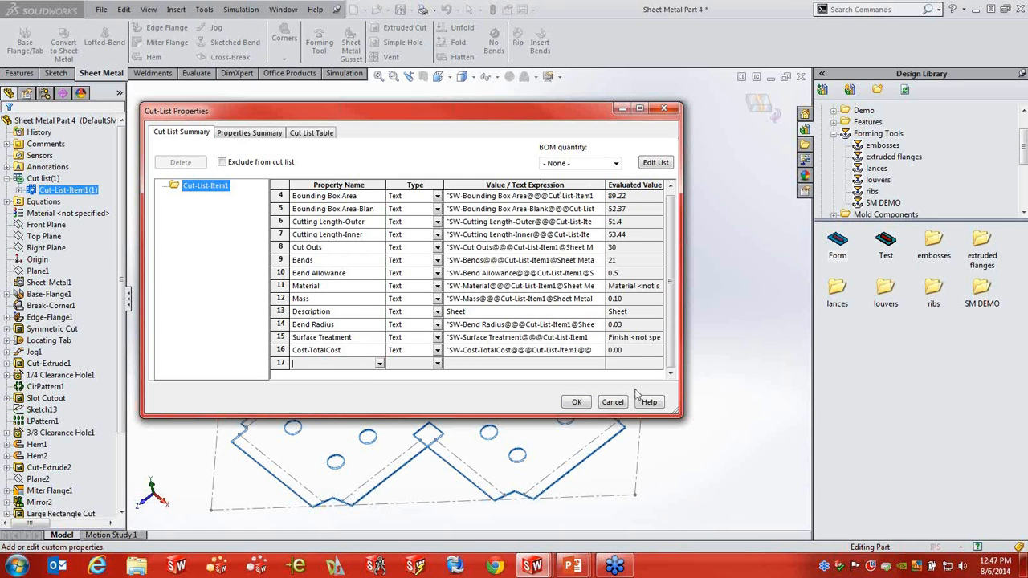
click(612, 402)
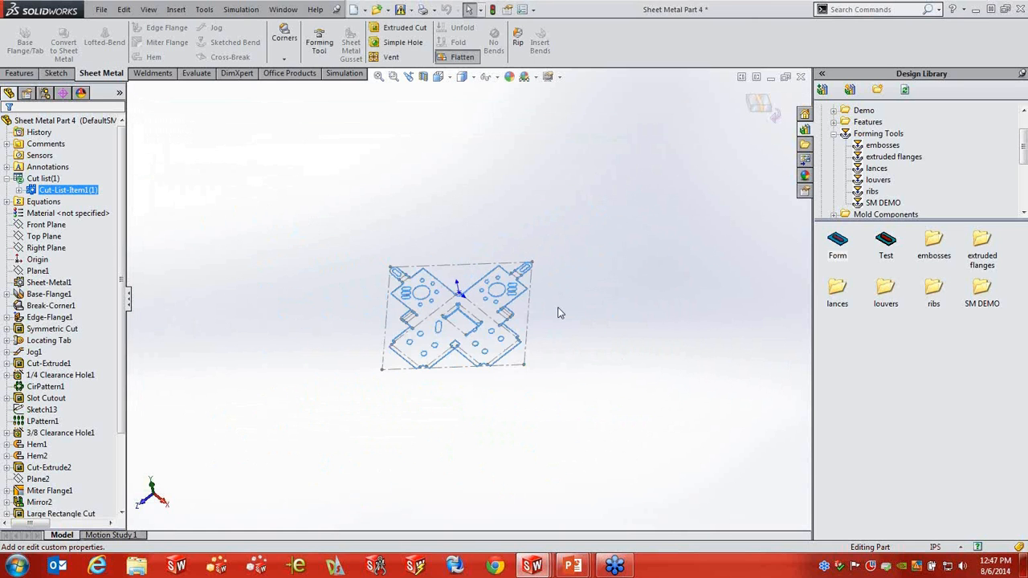
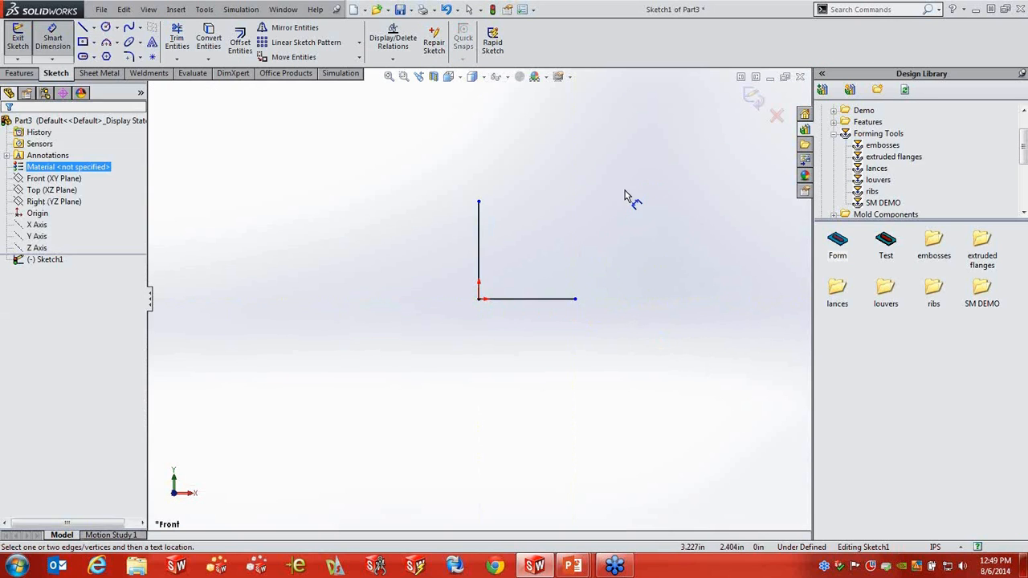
Step: Dimension both the vertical and the horizontal line of the L-shaped sketch to 1 in
click(478, 236)
click(449, 246)
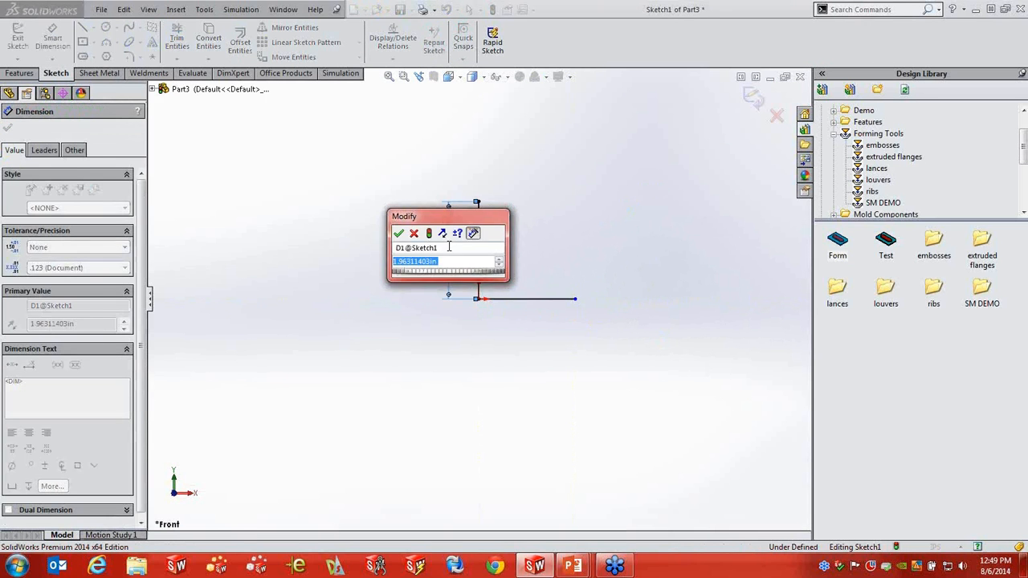
text(1)
key(Return)
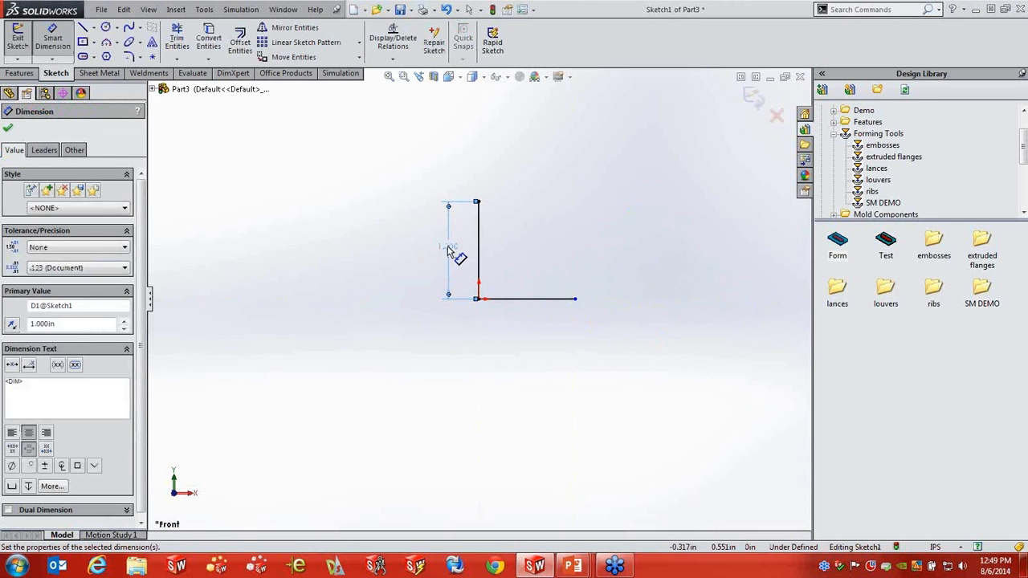
click(540, 298)
click(535, 336)
text(1)
key(Return)
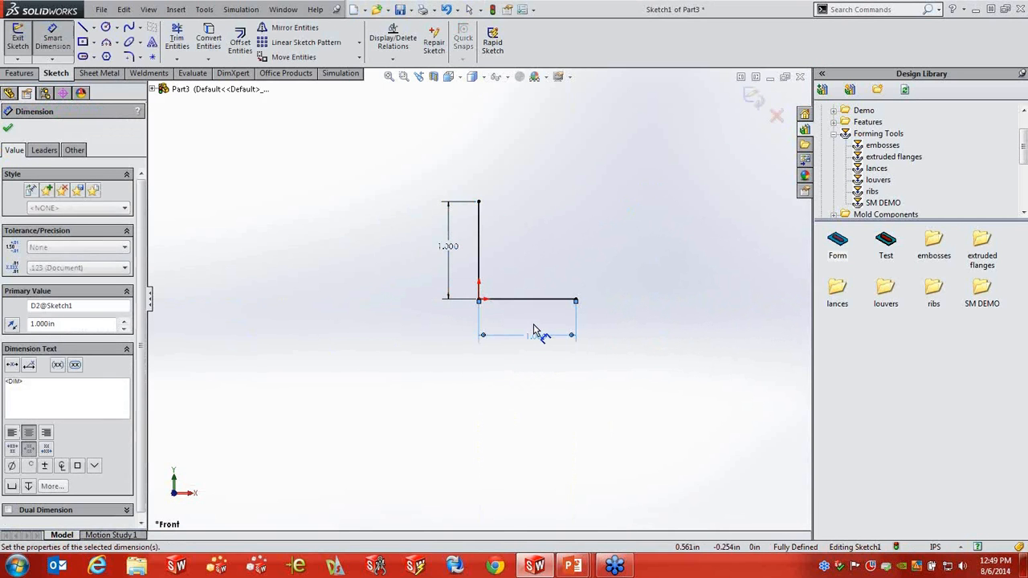
Step: Start a base flange from the L-shaped sketch and reverse its thickness direction to the inside of the profile
click(83, 73)
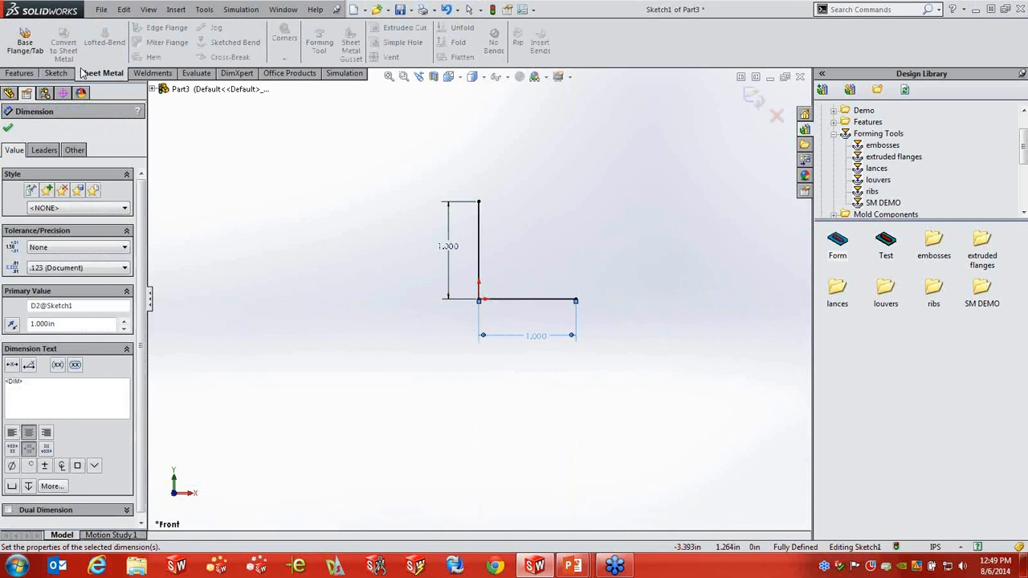
click(25, 42)
middle_drag(450, 399, 476, 351)
scroll(441, 378, down, 5)
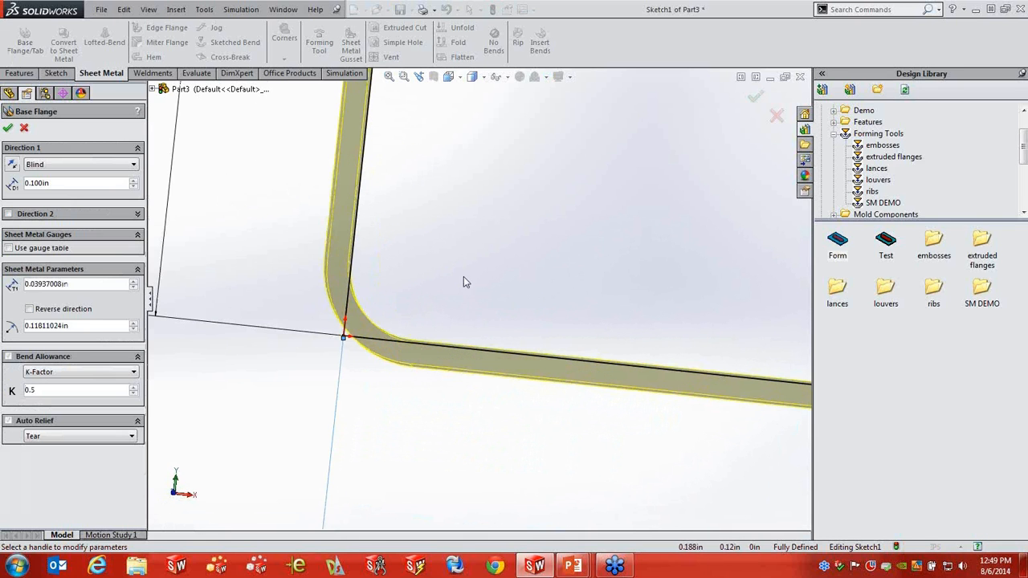
click(30, 309)
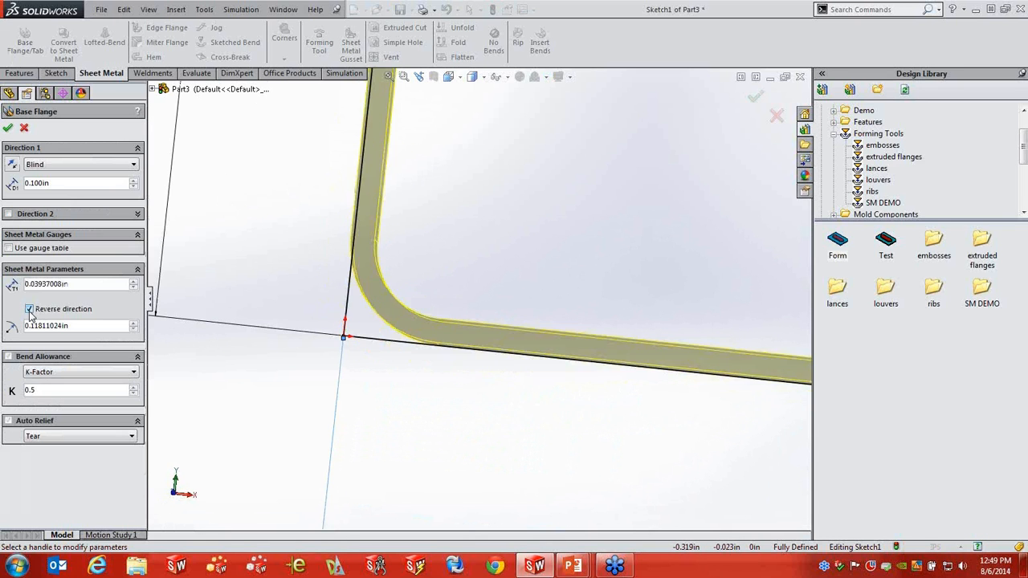
scroll(567, 305, up, 3)
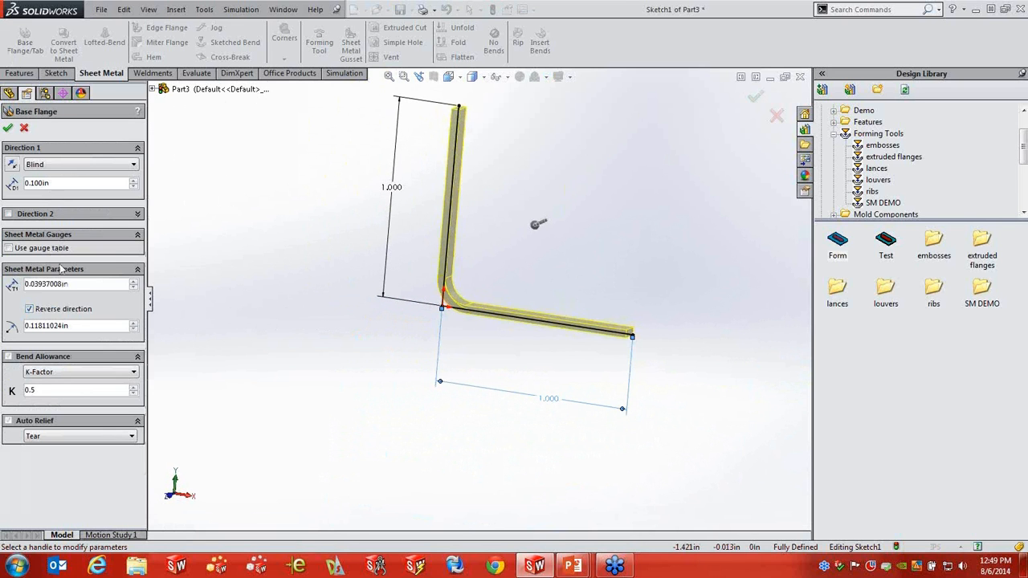
Step: Set the base flange's thickness to 0.040 in and its bend radius to 0.25 in
drag(82, 284, 30, 284)
text(.040)
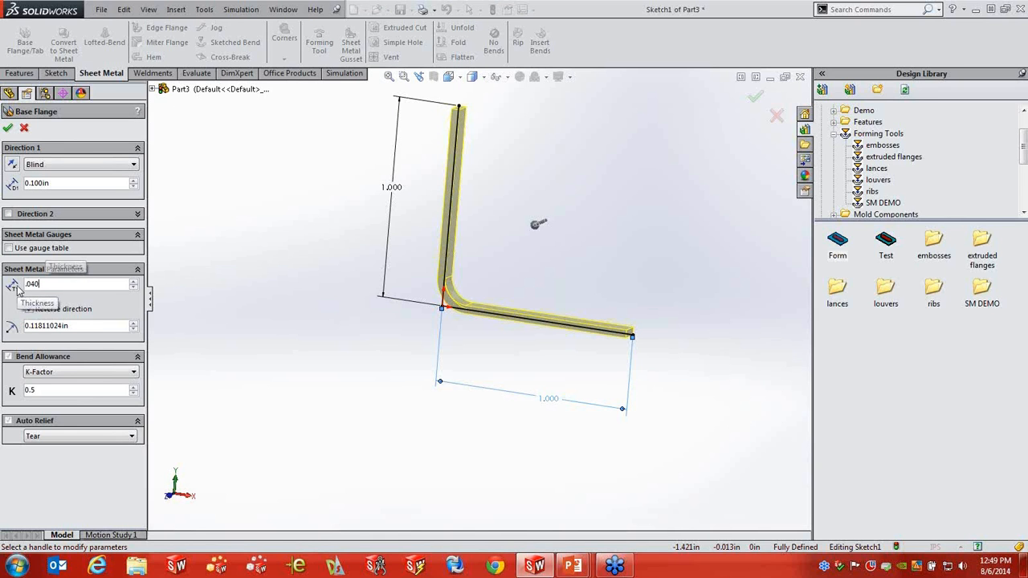
drag(88, 327, 6, 328)
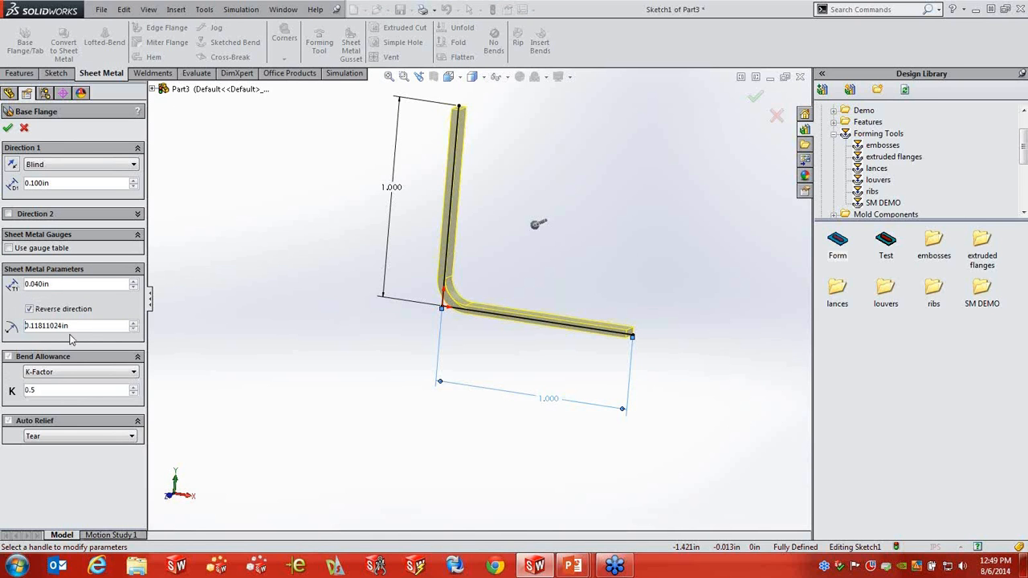
drag(74, 326, 4, 326)
text(.25)
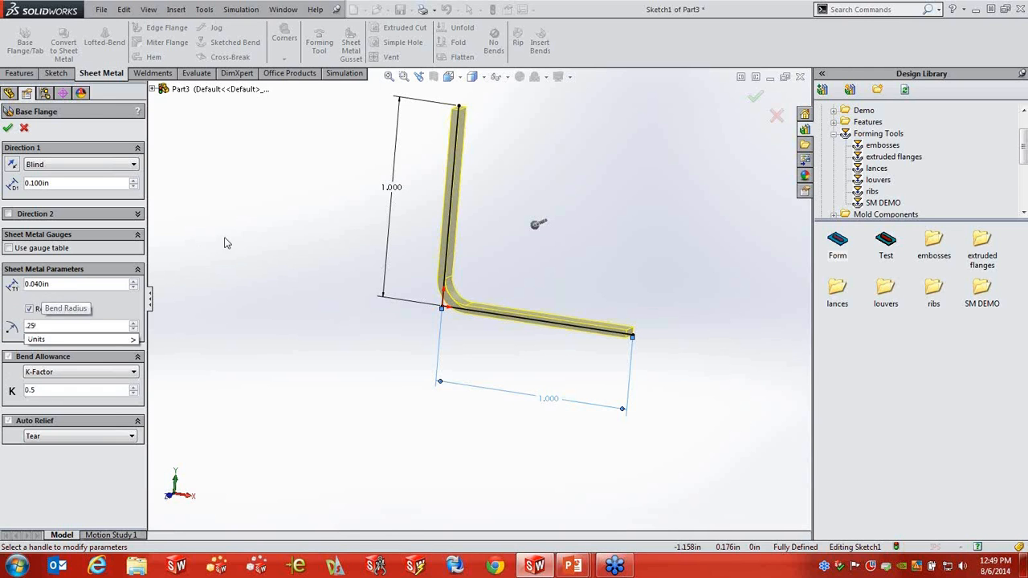
key(Return)
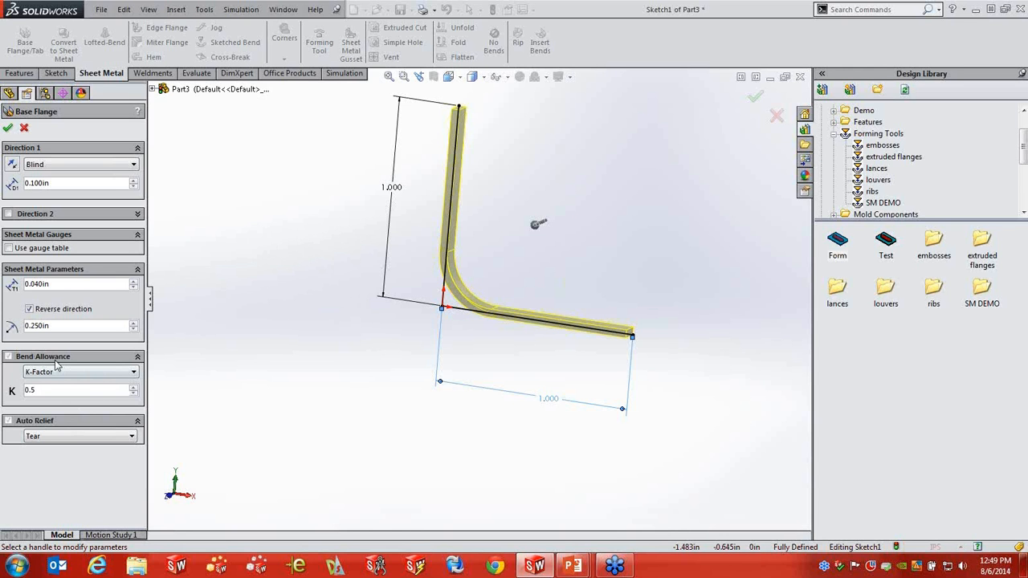
Step: Switch the bend calculation from K-Factor to Bend Allowance with a value of 0.125 in and create the base flange
click(124, 373)
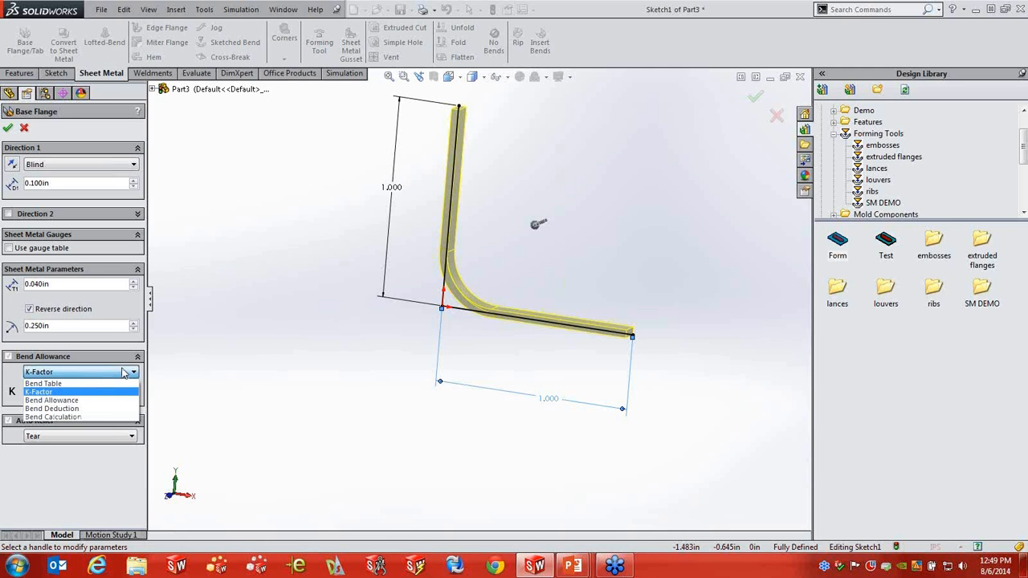
click(69, 400)
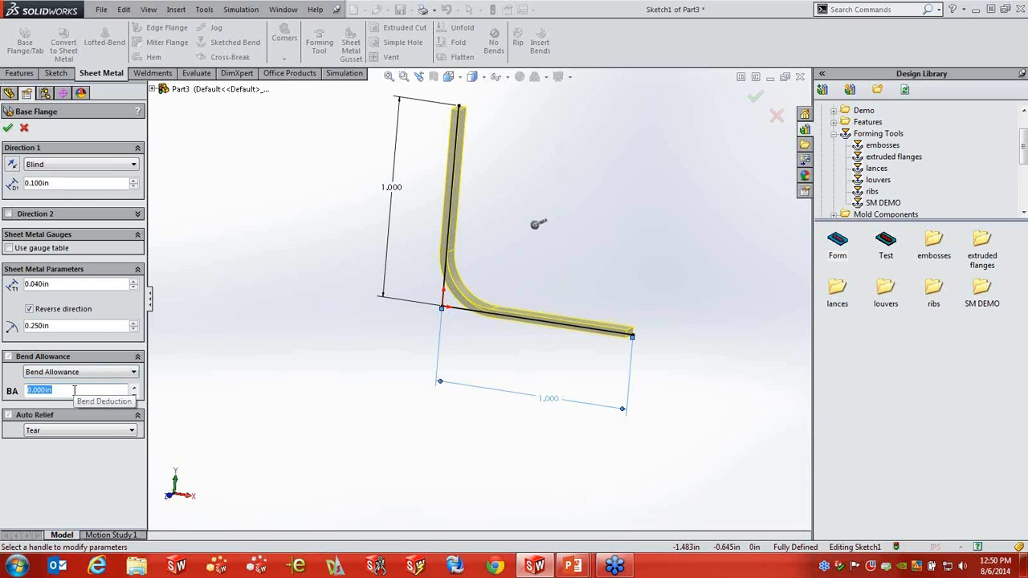
key(BackSpace)
text(.125)
click(8, 128)
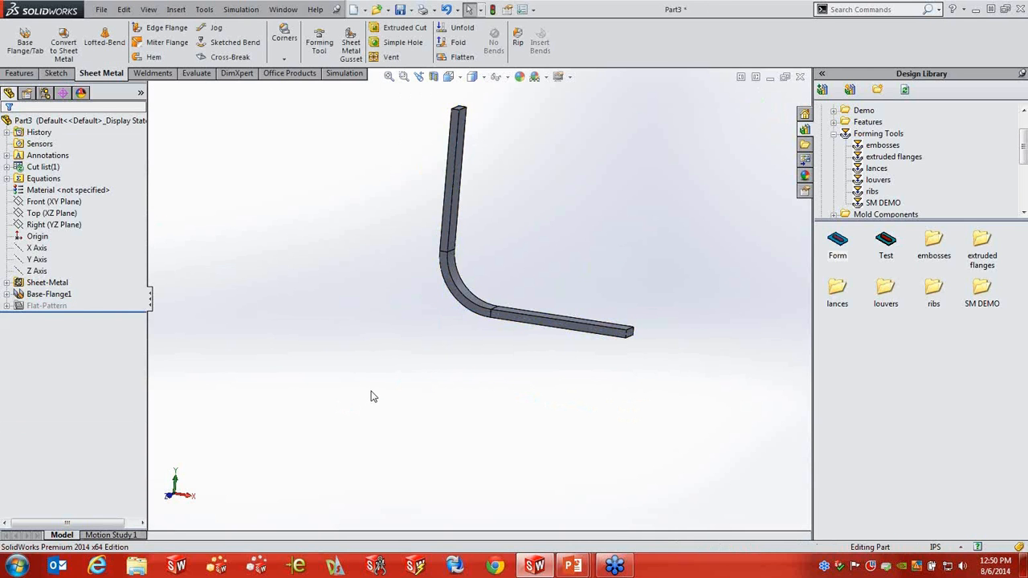
Step: Flatten the L-shaped sheet metal part
middle_drag(415, 389, 390, 394)
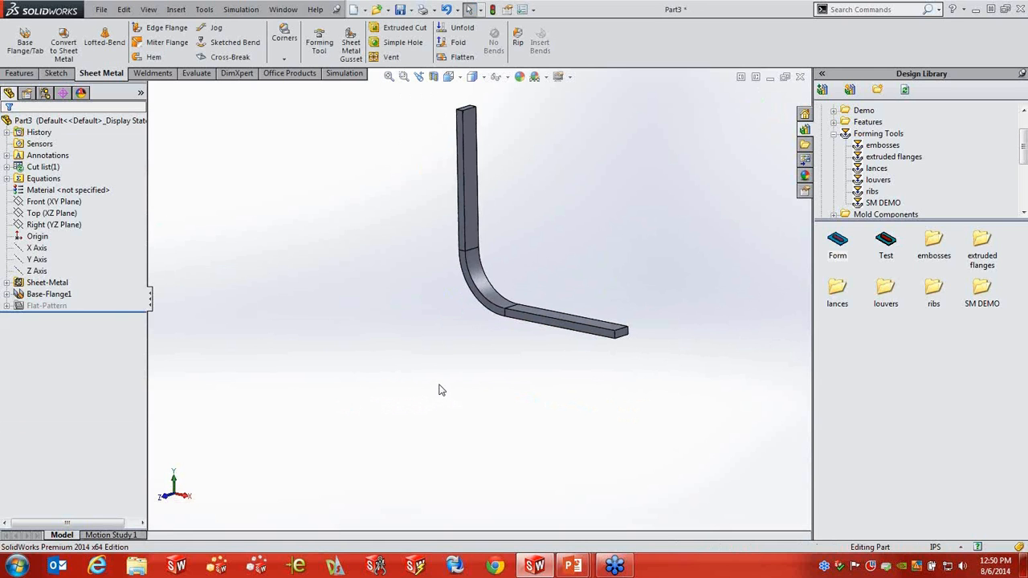
click(462, 57)
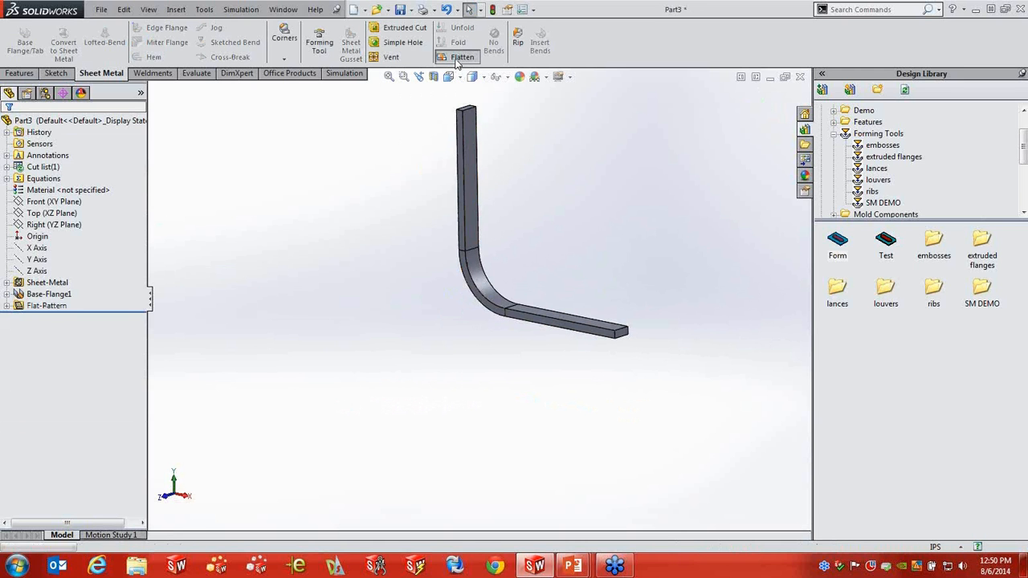
mouse_move(541, 249)
middle_down()
mouse_move(587, 305)
mouse_move(579, 322)
middle_up()
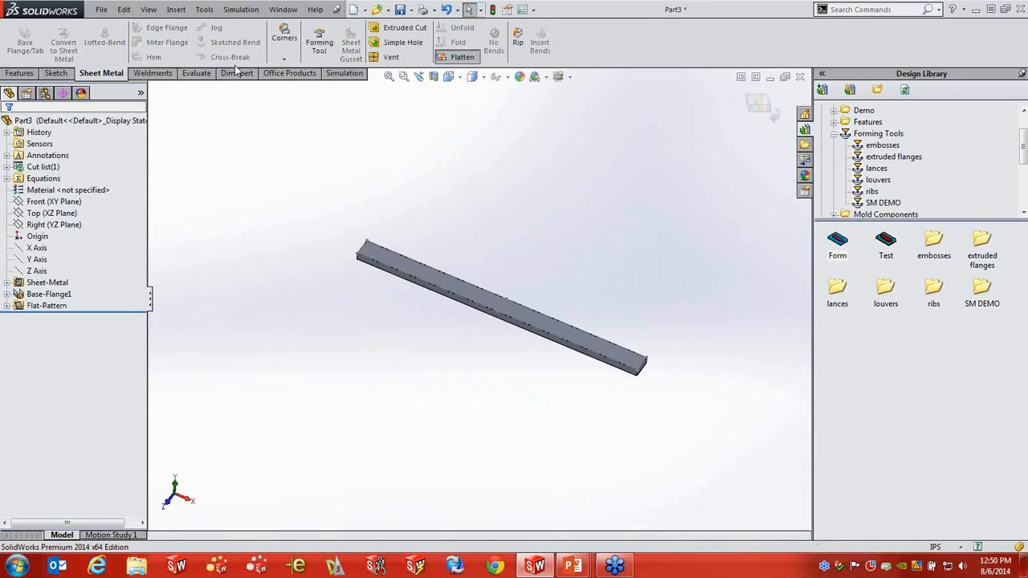
click(57, 73)
click(53, 40)
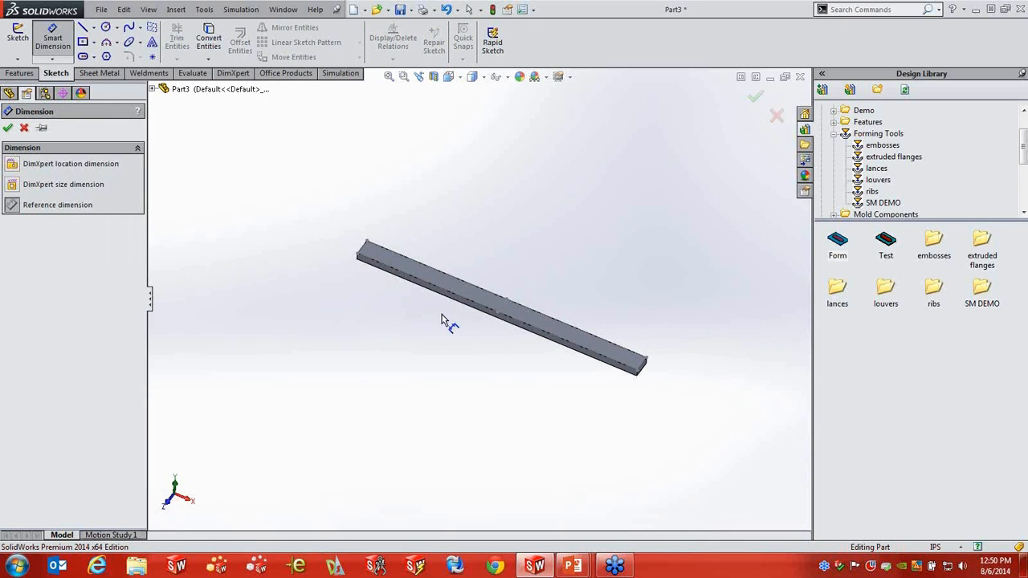
click(480, 312)
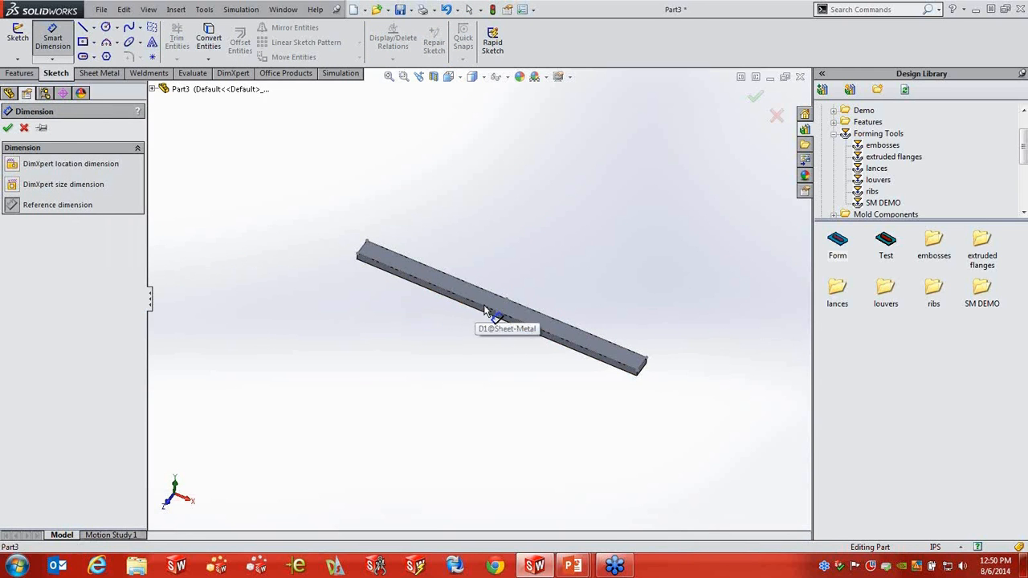
click(489, 314)
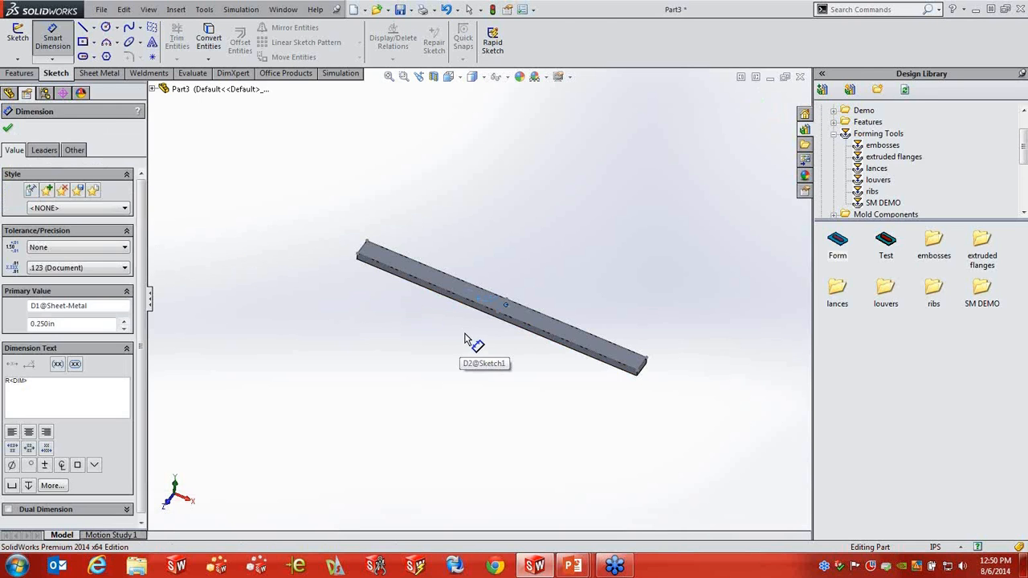
key(Escape)
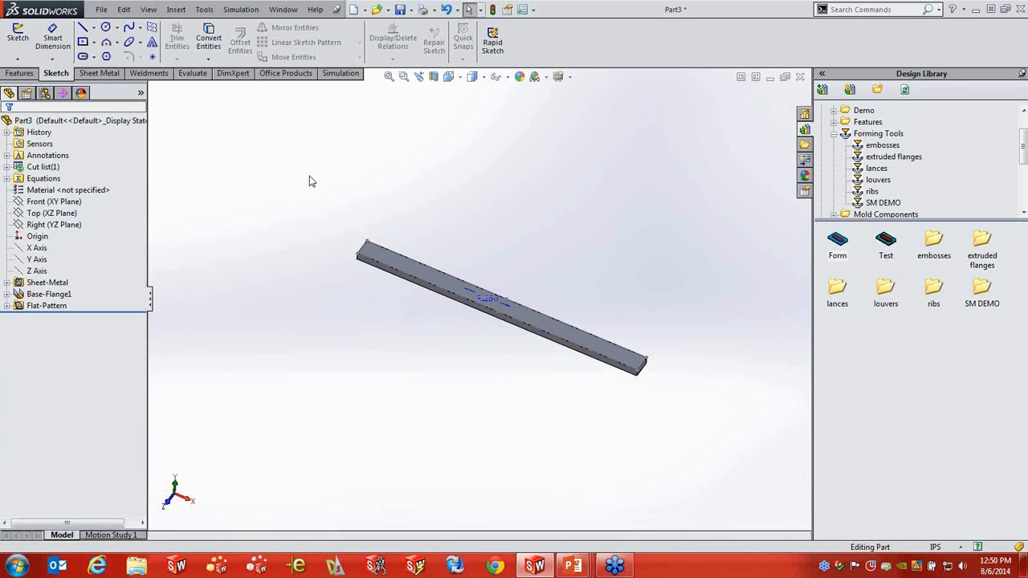
Step: Add a reference dimension for the overall length of the flattened part along its long front edge and return the part to its bent state
click(52, 36)
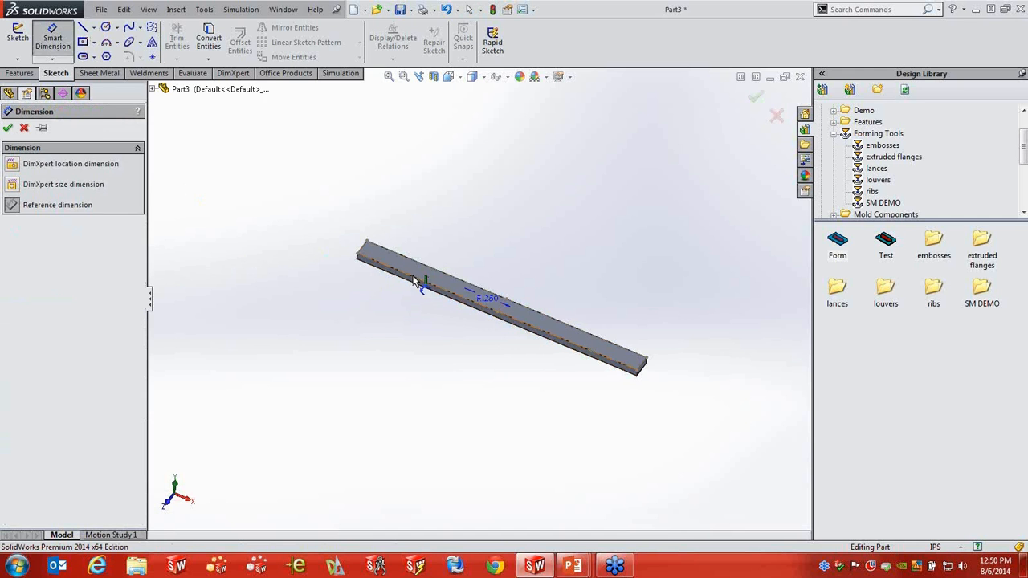
click(415, 279)
click(452, 349)
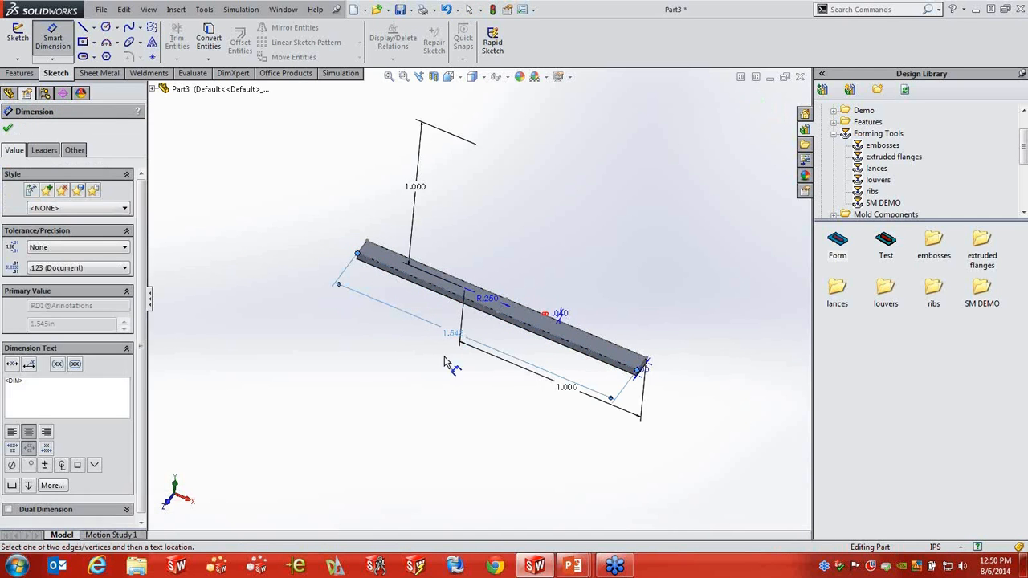
click(275, 217)
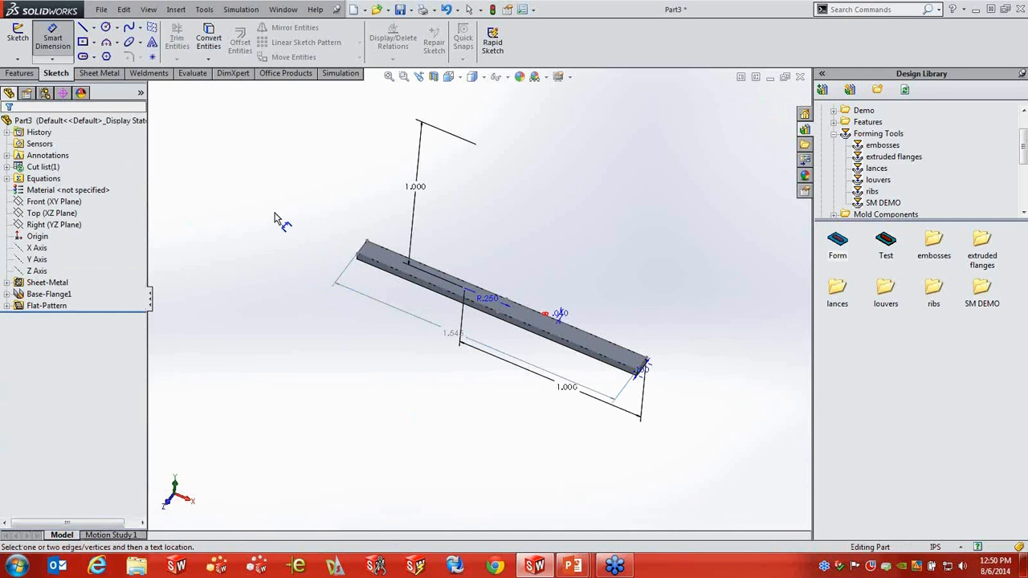
right_click(276, 171)
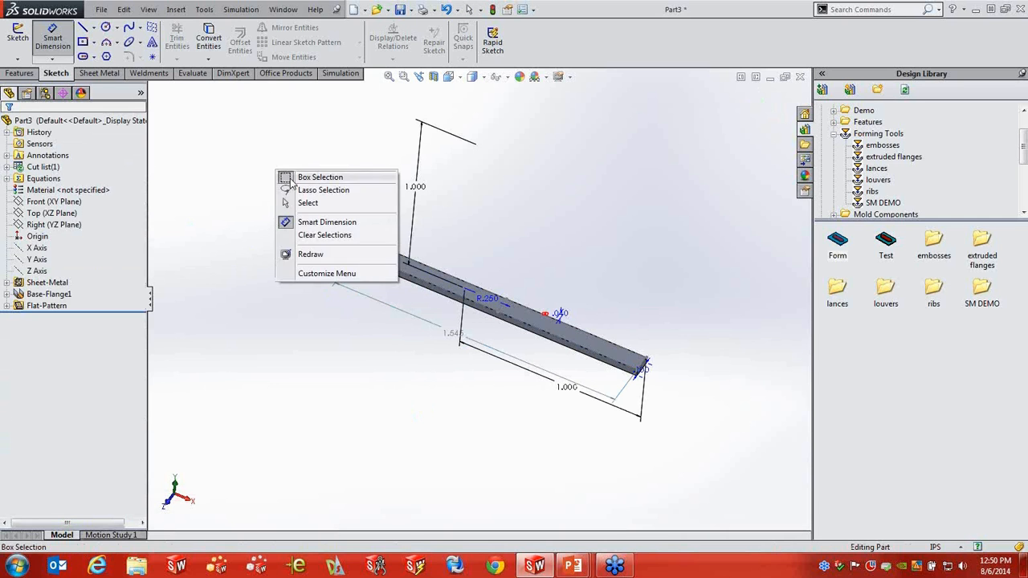
click(306, 203)
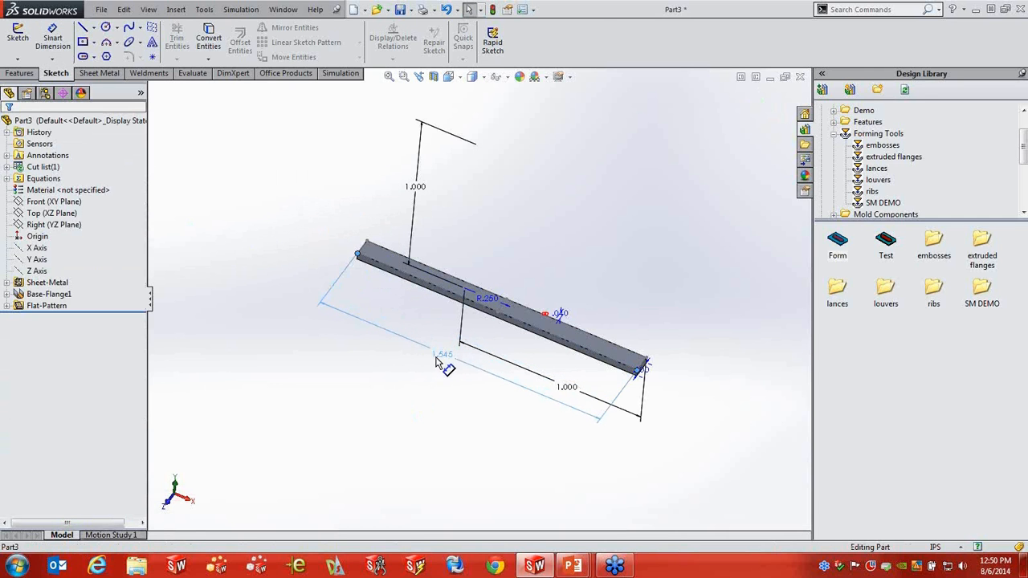
click(443, 357)
click(331, 134)
click(112, 73)
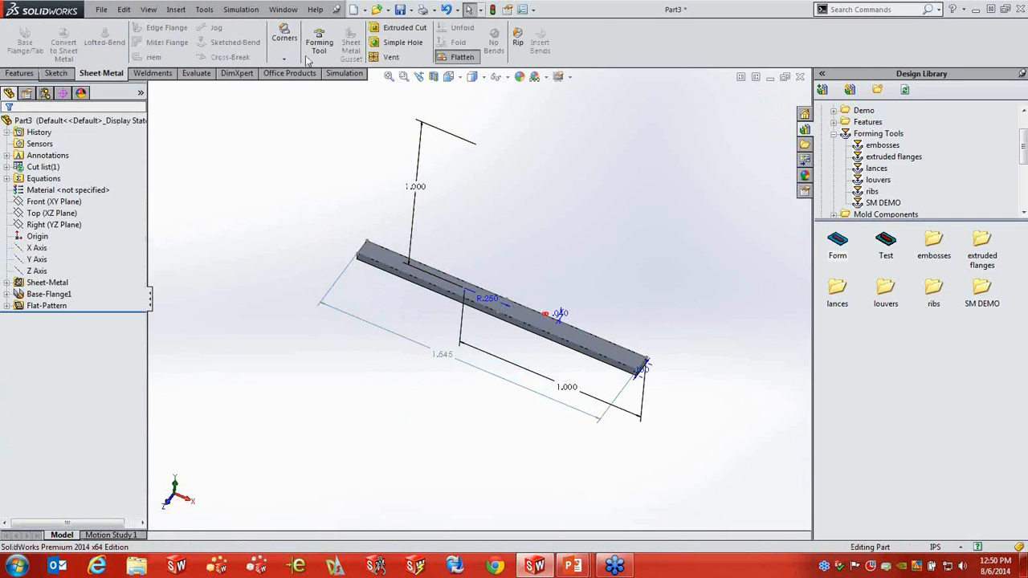
click(459, 58)
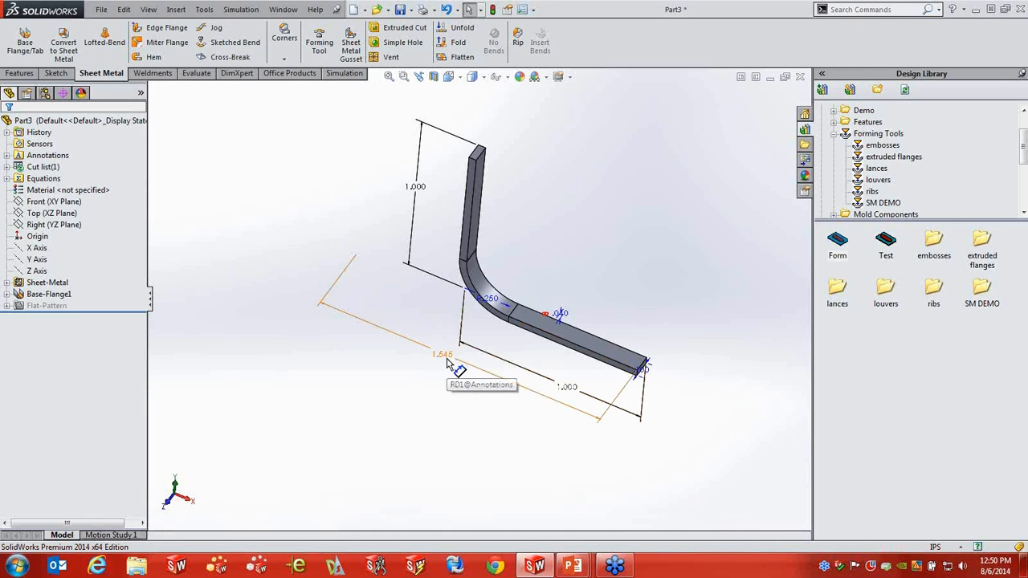
Step: Switch to the PowerPoint slide show to review the Bend Allowance diagram and return to the SolidWorks part
mouse_move(579, 565)
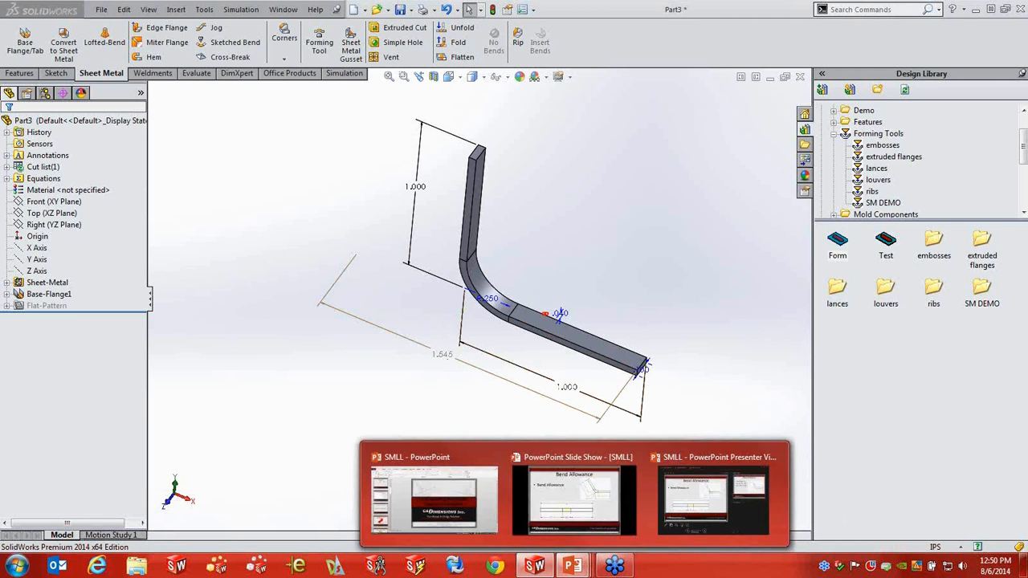
click(574, 494)
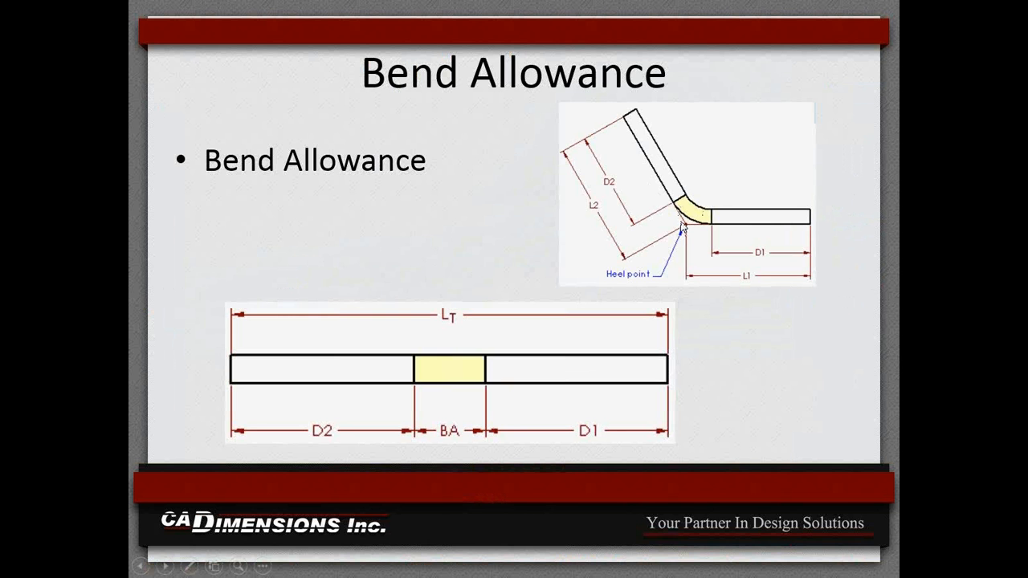
key(alt+Tab)
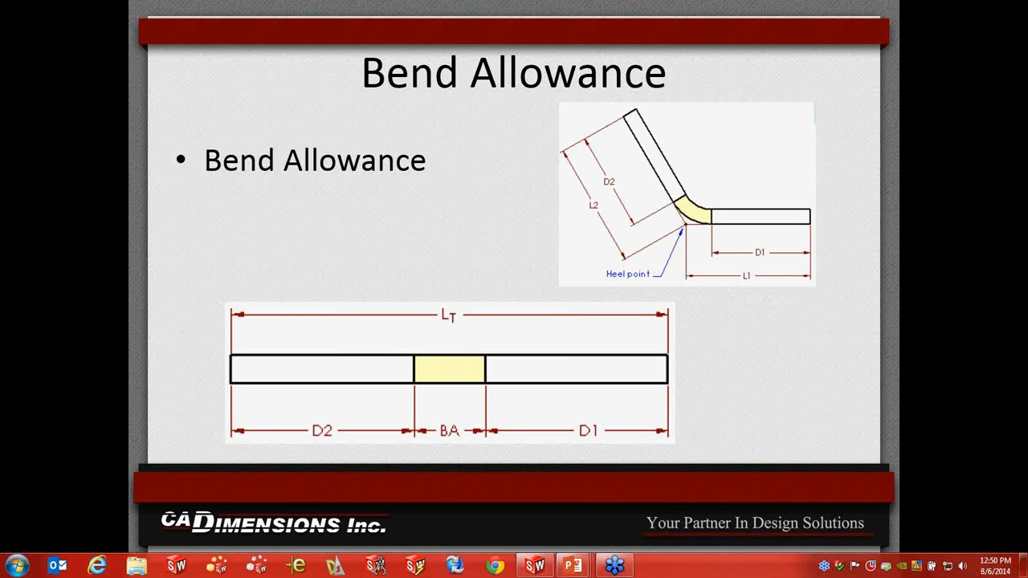
click(534, 566)
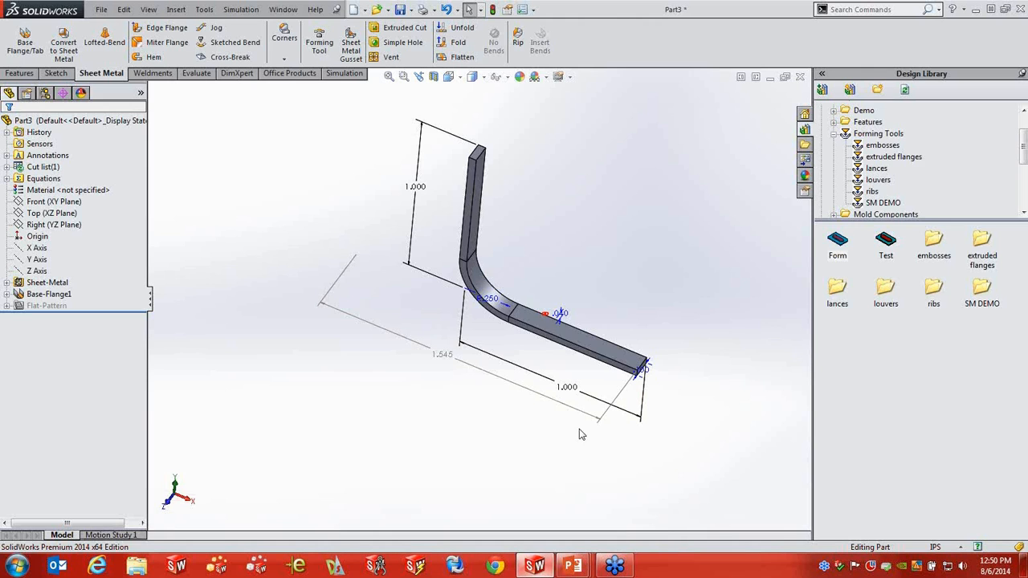
Step: Measure the outer straight edges of the vertical and horizontal legs, with the measurement's length unit set to inches
click(570, 356)
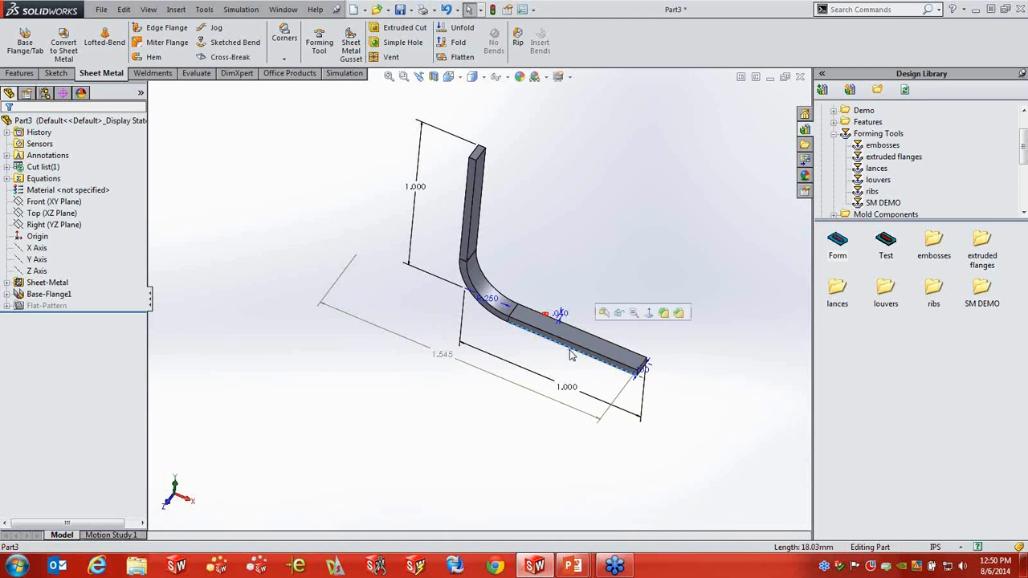
click(463, 237)
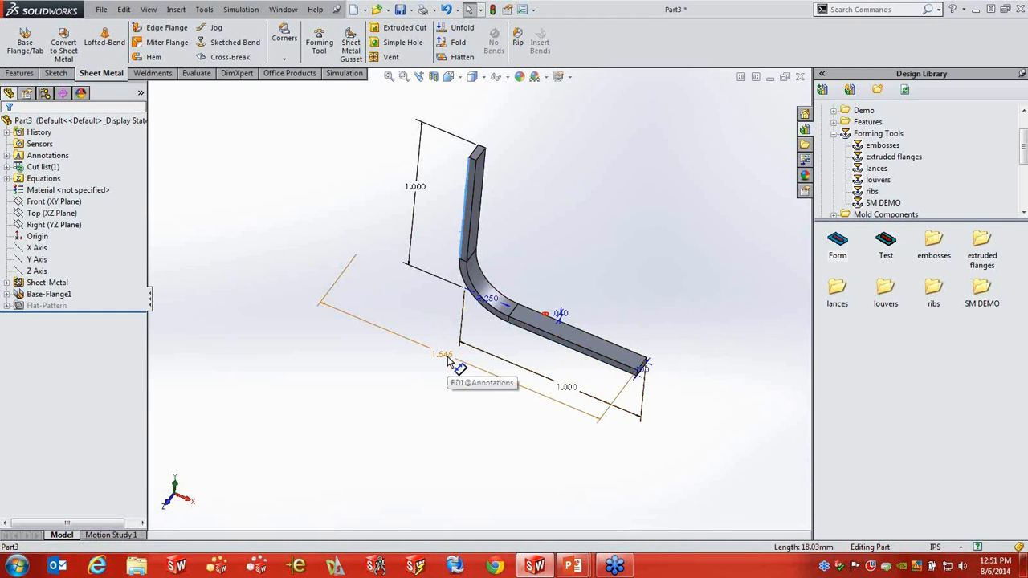
click(204, 10)
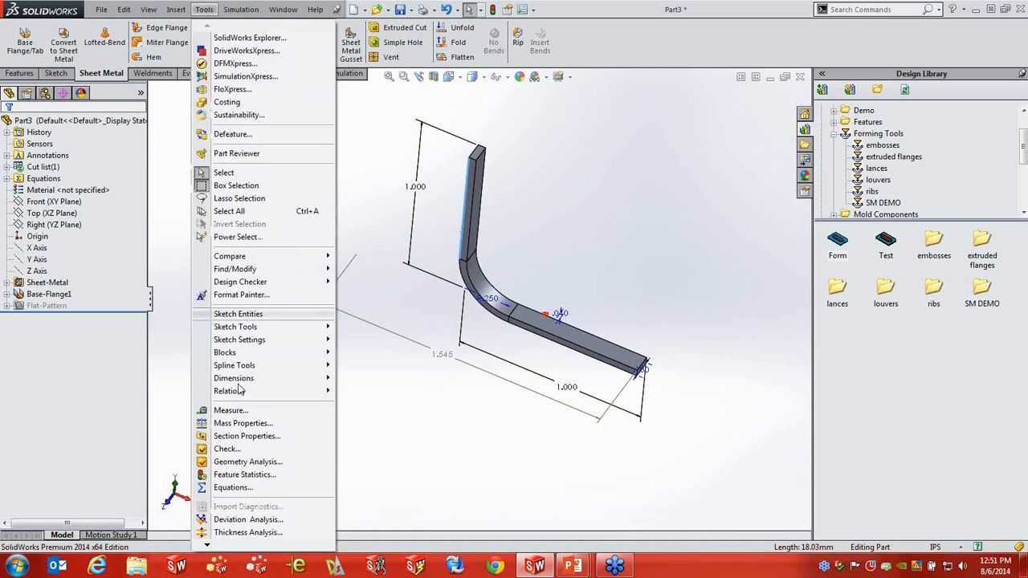
click(231, 411)
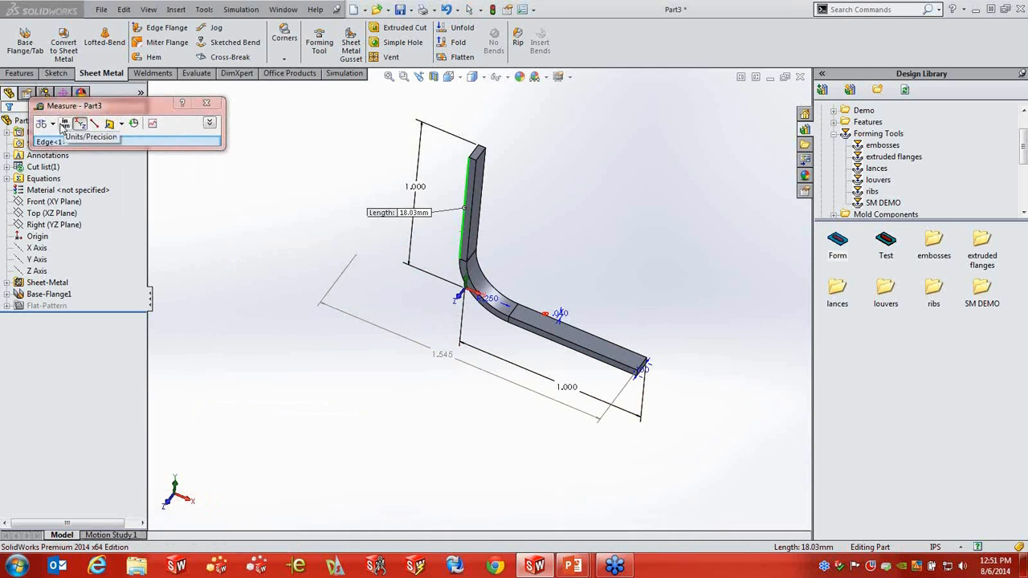
click(67, 130)
click(73, 69)
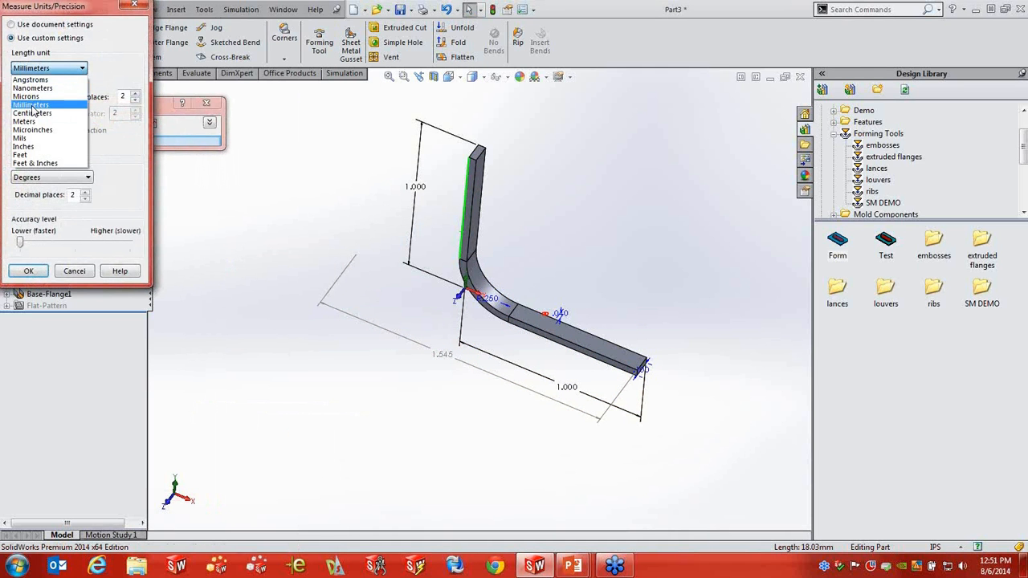
click(26, 146)
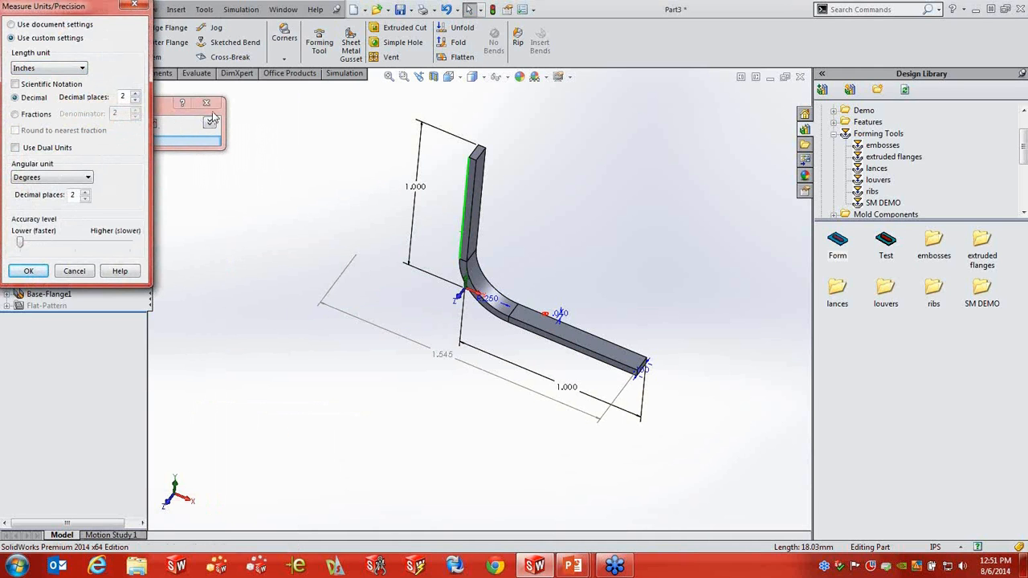
click(28, 271)
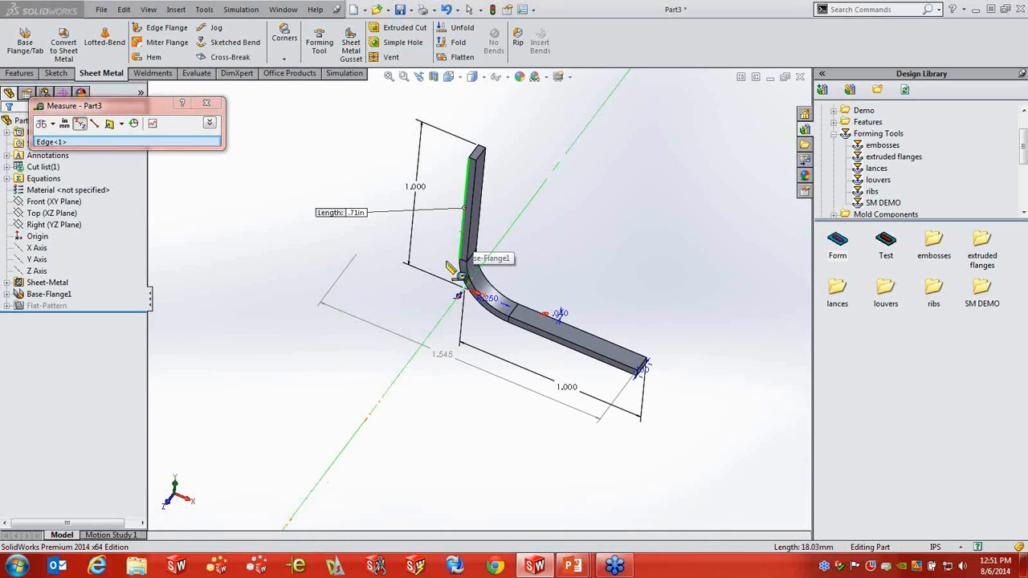
click(547, 340)
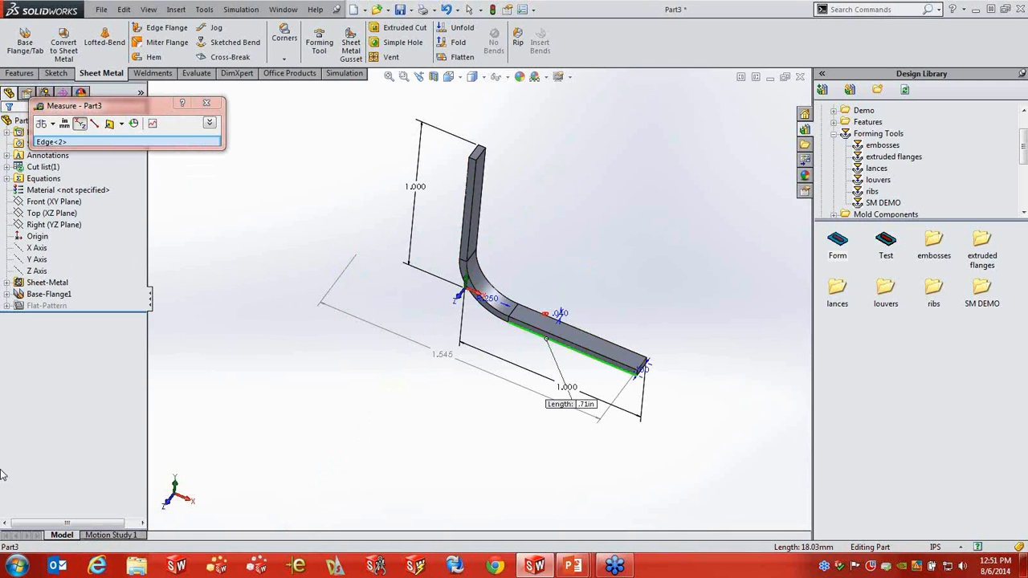
Step: Switch to the Windows Calculator and add the two straight leg lengths, 0.71 + 0.71, continuing the sum with another plus
click(16, 567)
click(49, 238)
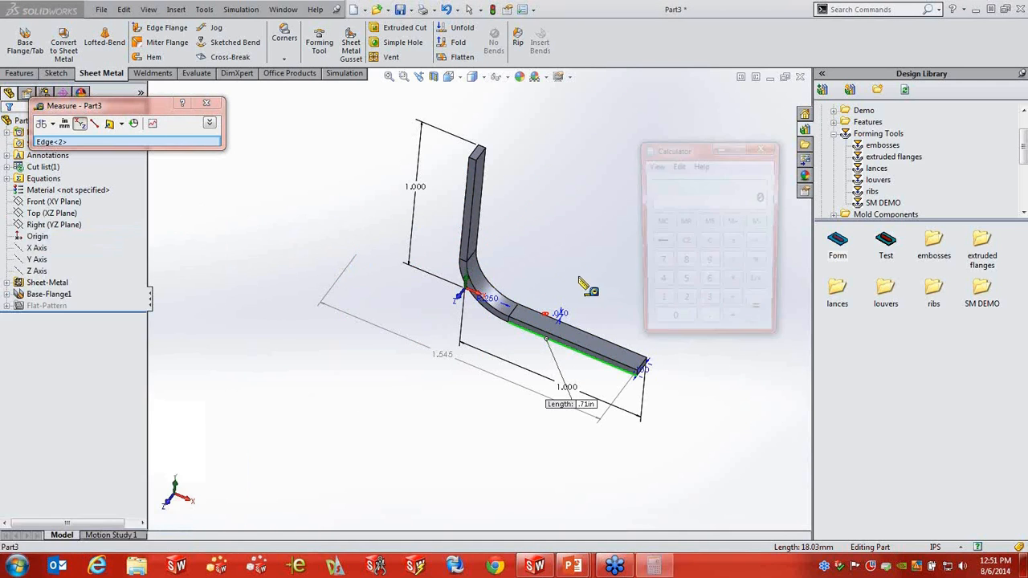
click(710, 325)
click(660, 263)
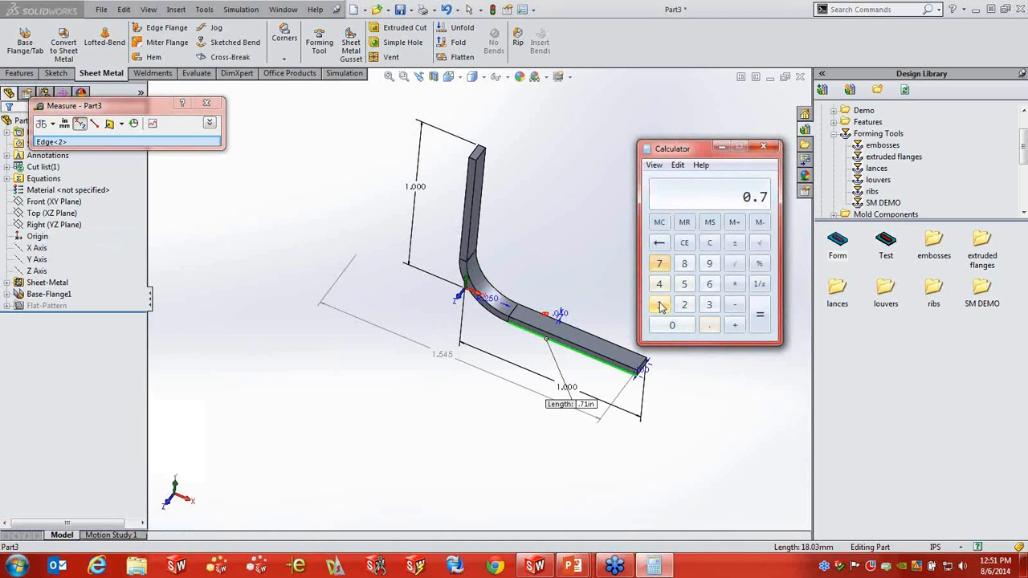
click(660, 304)
click(735, 325)
click(709, 324)
click(660, 263)
click(659, 304)
click(734, 325)
Step: Close the measurement and open the Sheet-Metal feature's parameters to check its bend allowance, leaving them without changes
click(49, 294)
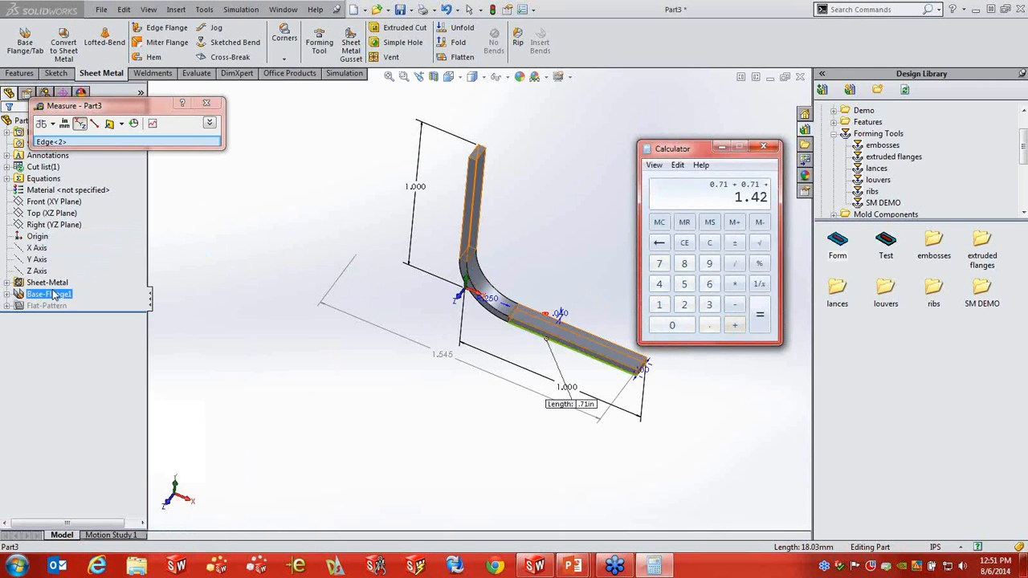
right_click(52, 294)
right_click(29, 293)
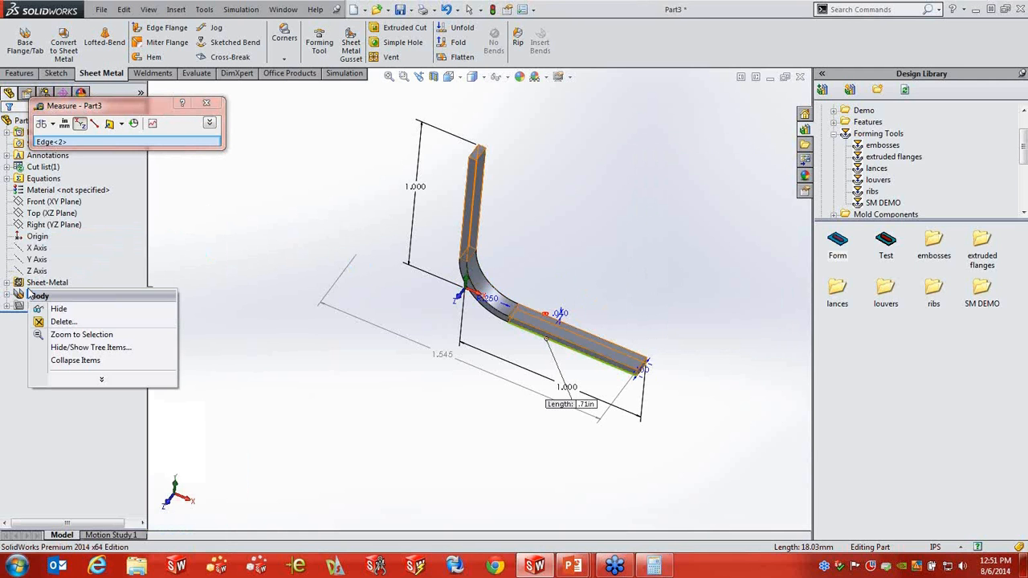
click(206, 103)
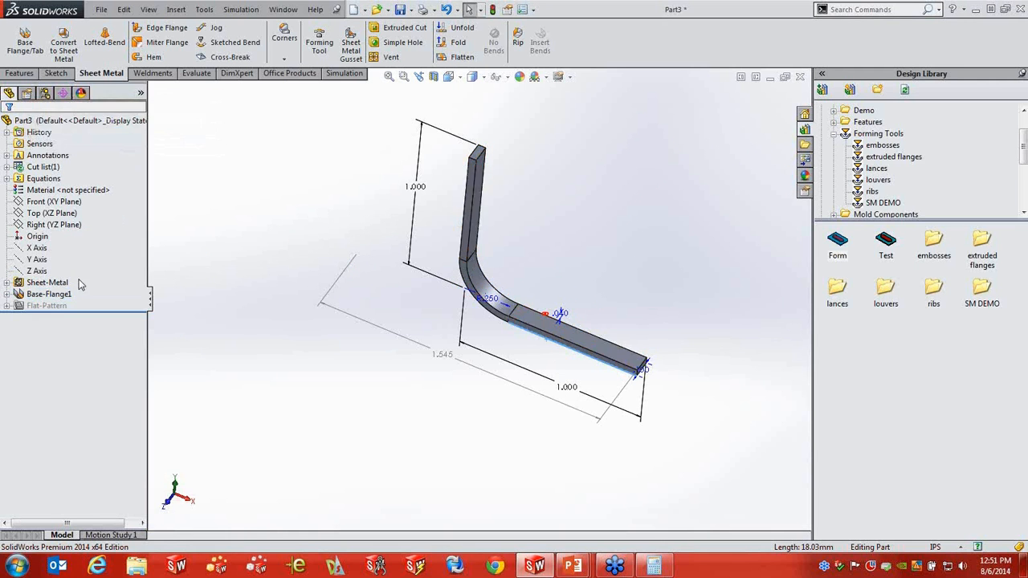
click(46, 282)
right_click(49, 284)
click(59, 249)
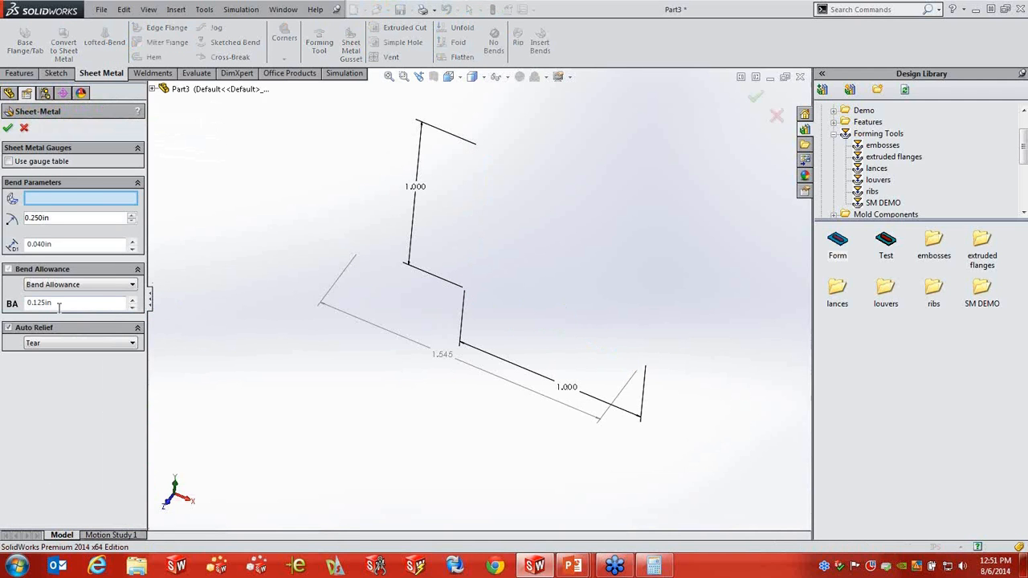
click(25, 128)
Step: Return to the Calculator and add the bend allowance of 0.125 to the running sum to compute the total flat length
click(654, 568)
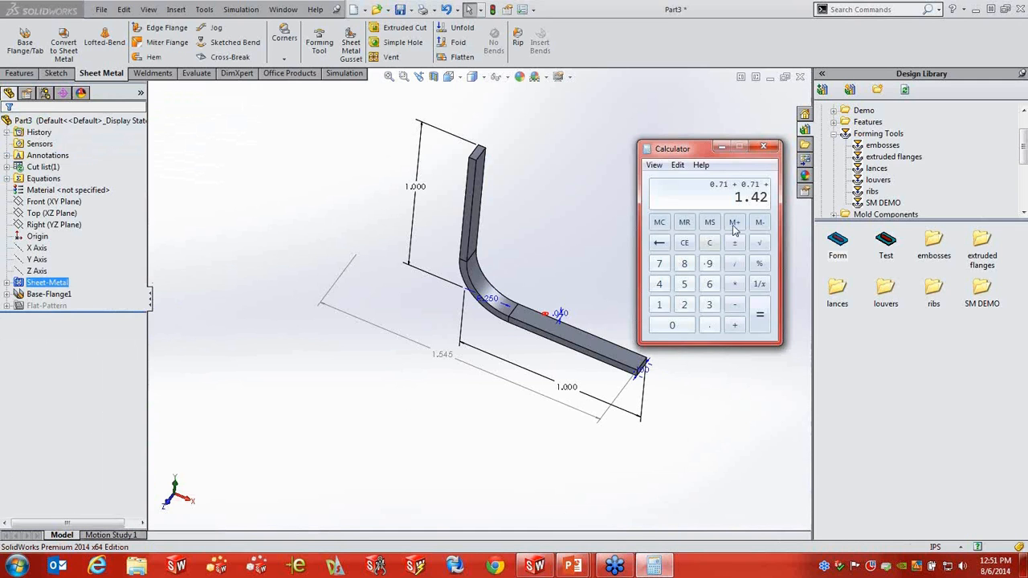
click(710, 324)
click(658, 305)
click(684, 304)
click(684, 283)
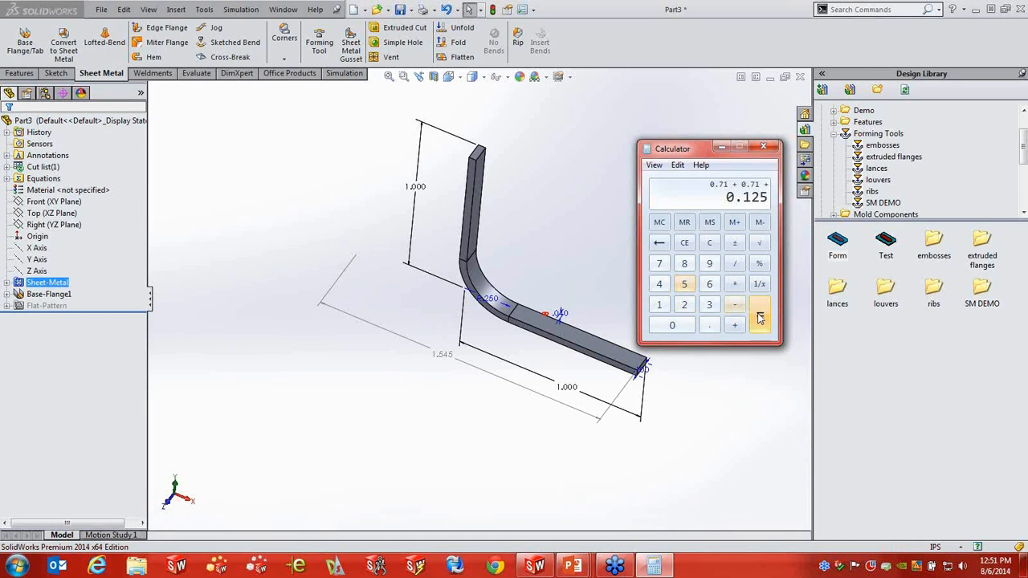
click(756, 323)
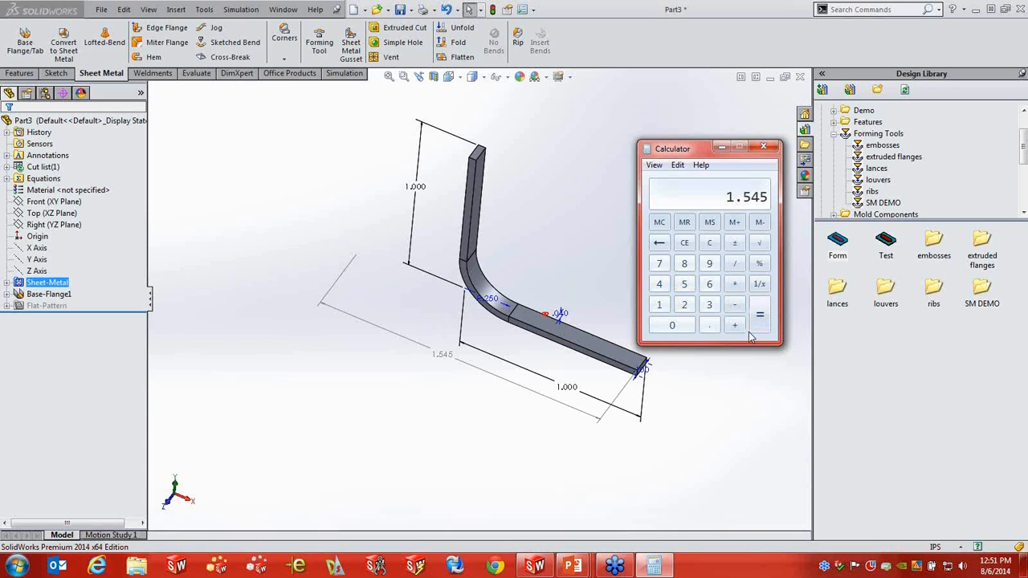
Step: Switch to the PowerPoint slide show, review the Bend Allowance diagram and advance to the Bend Deduction slide
click(572, 567)
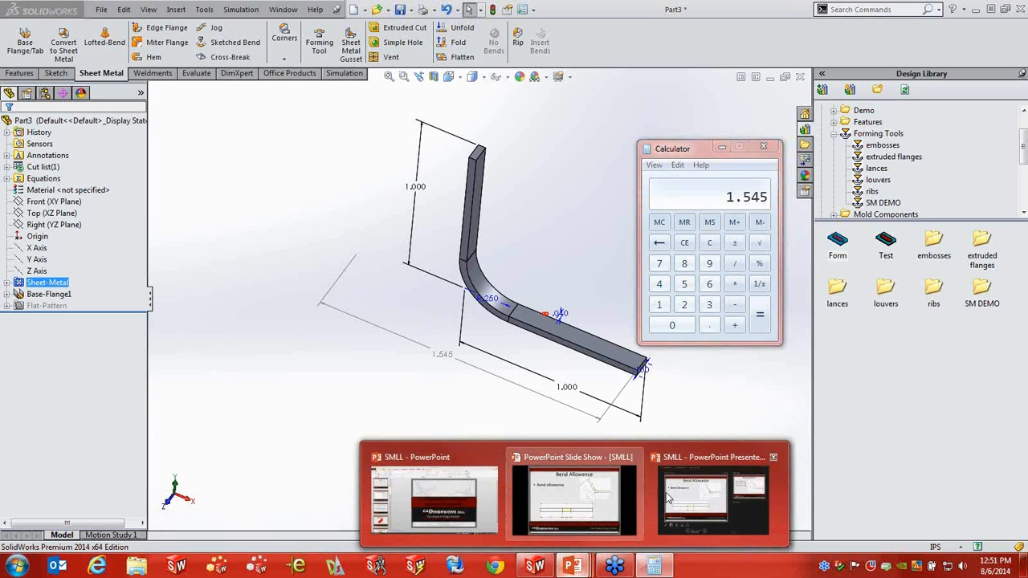
click(574, 498)
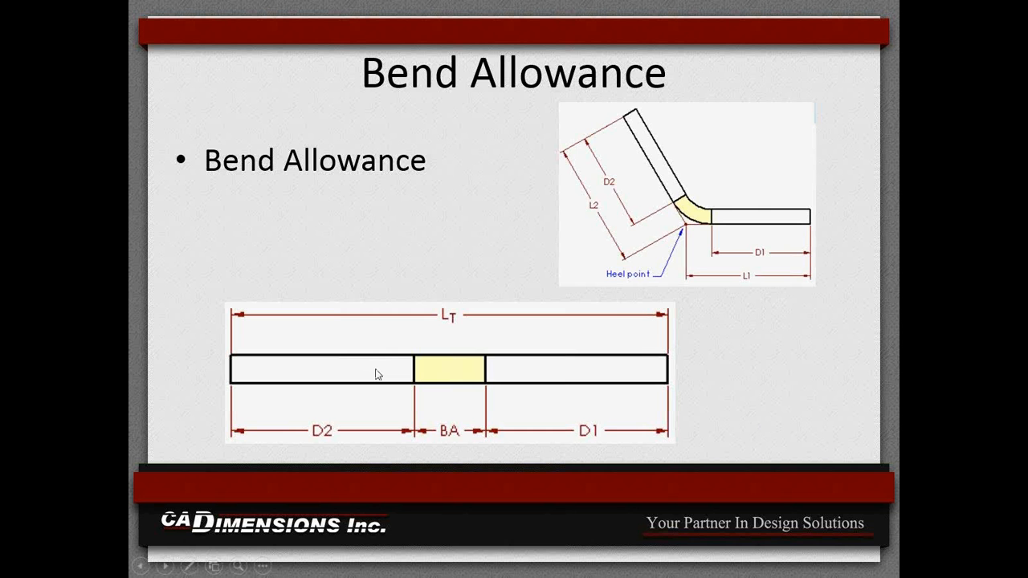
key(Right)
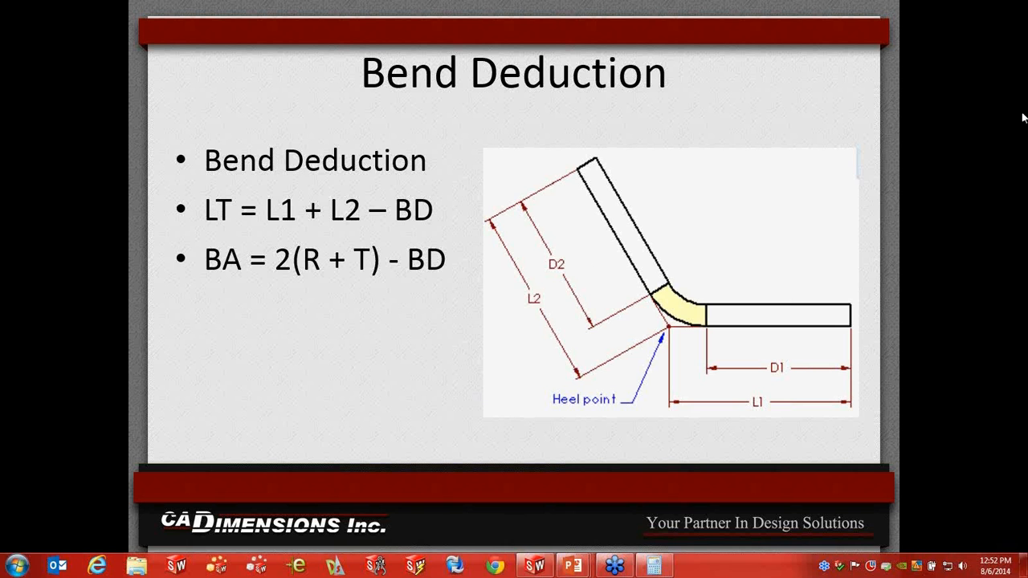
Step: Switch to SolidWorks, change the Sheet-Metal feature's bend allowance type to Bend Deduction with a value of .04 in, and flatten the part
click(534, 566)
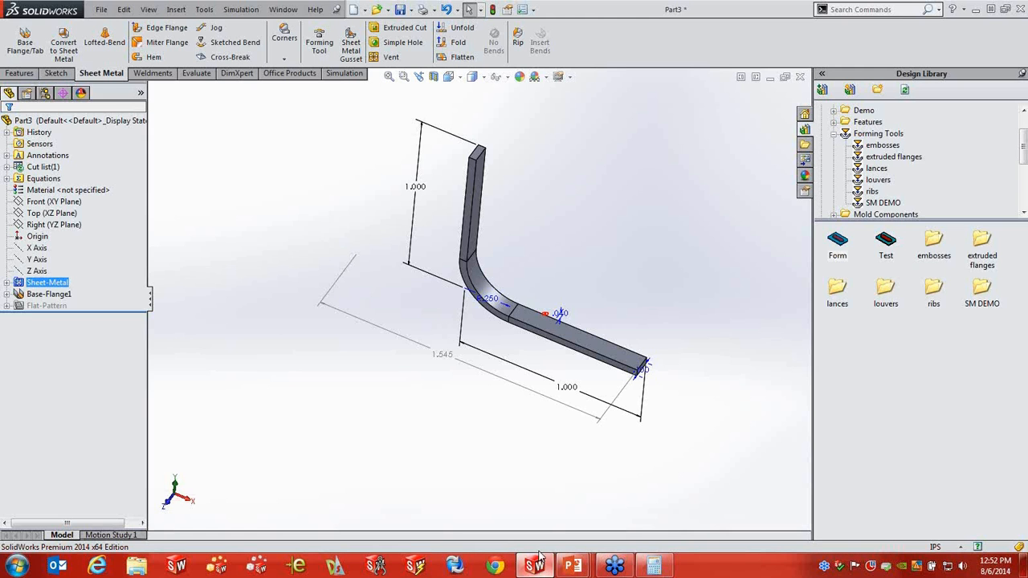
right_click(64, 284)
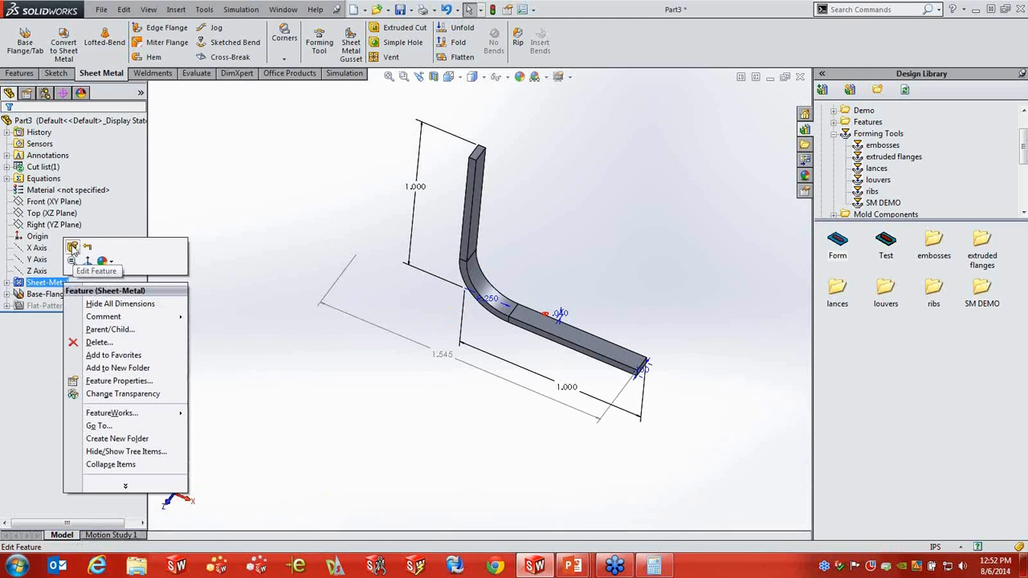
click(73, 247)
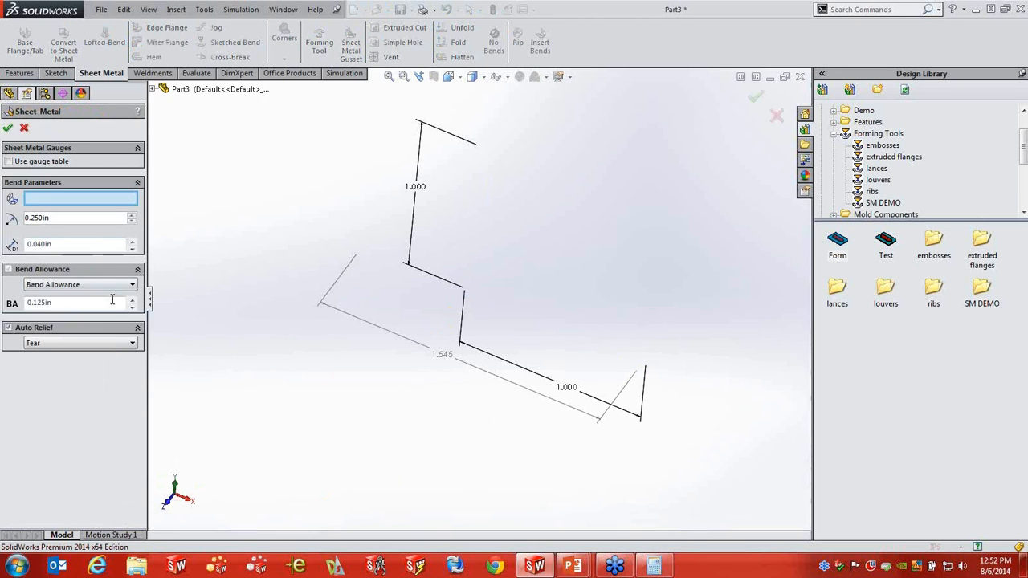
click(80, 285)
click(77, 321)
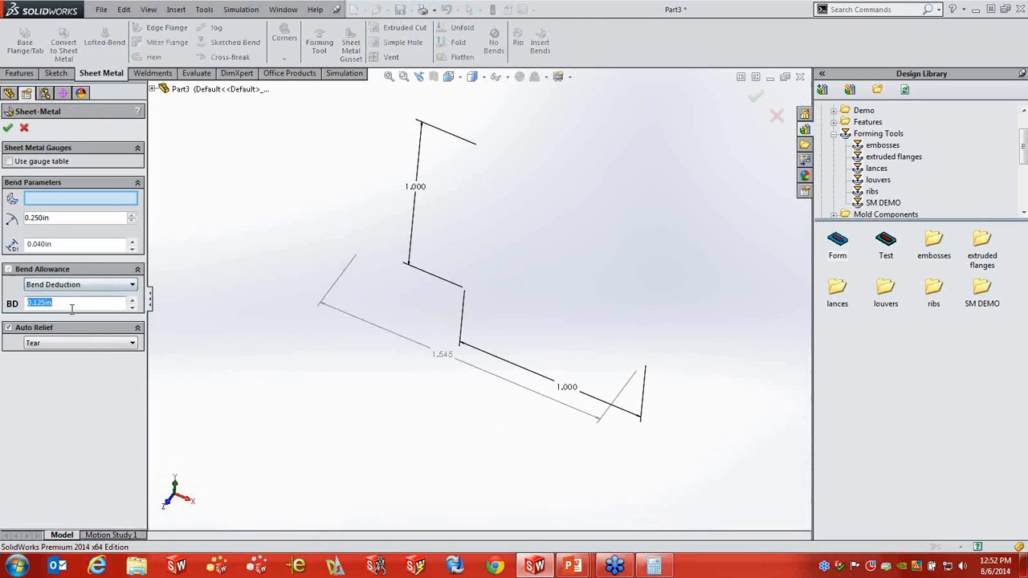
text(.)
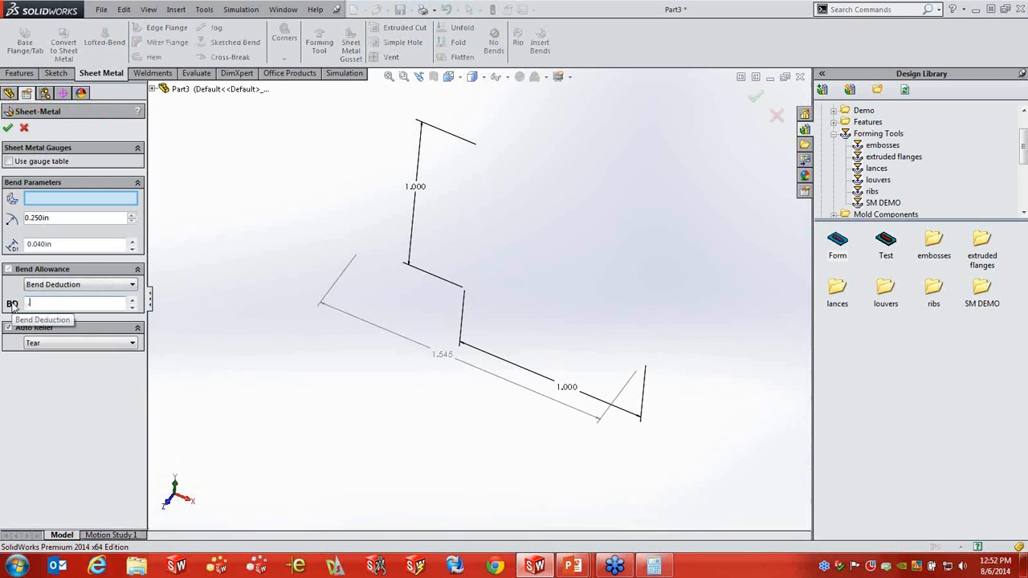
text(04)
click(7, 127)
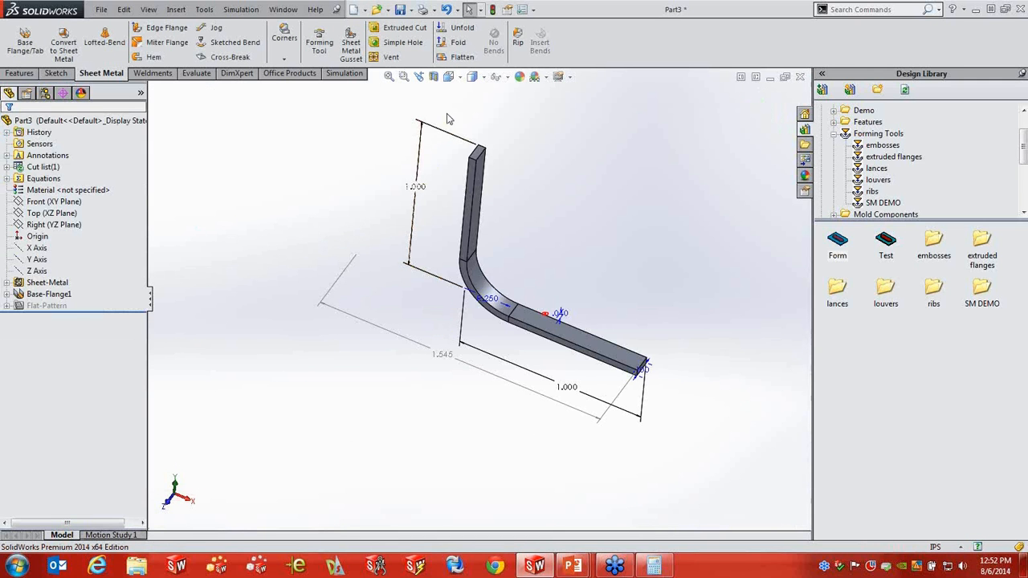
click(450, 58)
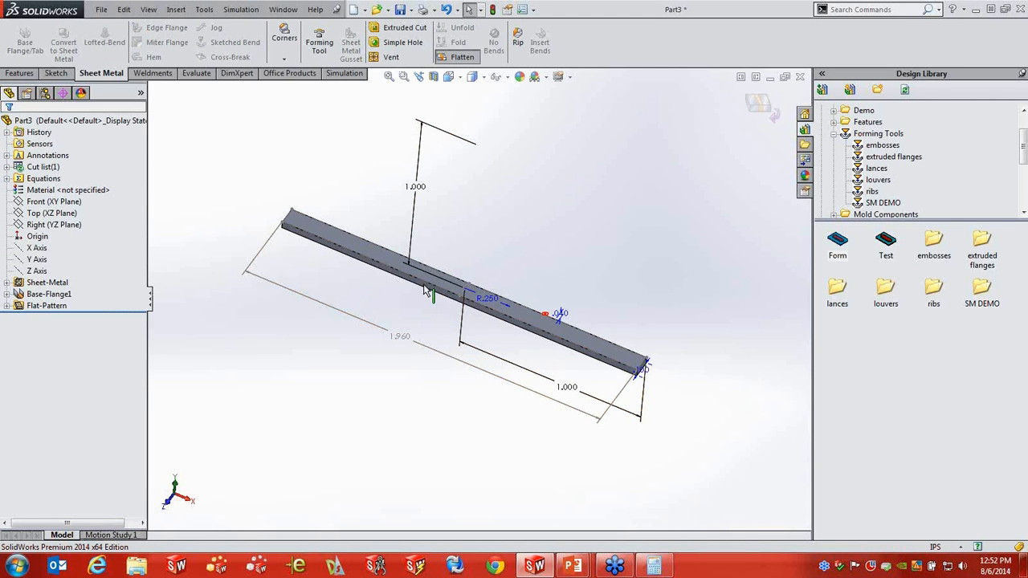
Step: Calculate 1 + 1 - 0.040 in the Calculator to check the flat length, and return to the PowerPoint Bend Deduction slide
click(655, 566)
click(660, 305)
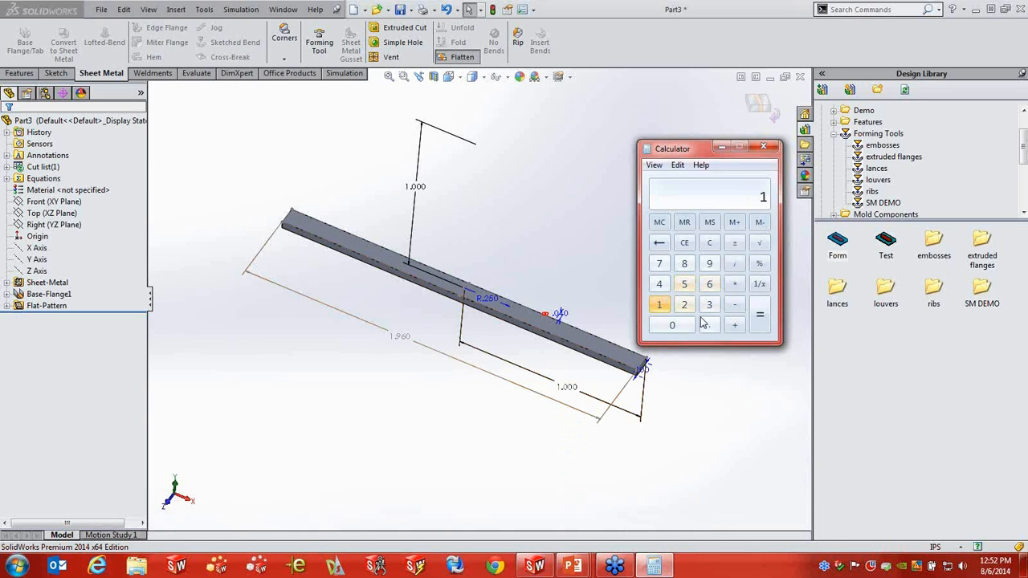
click(734, 324)
click(660, 305)
click(734, 305)
click(709, 325)
click(672, 325)
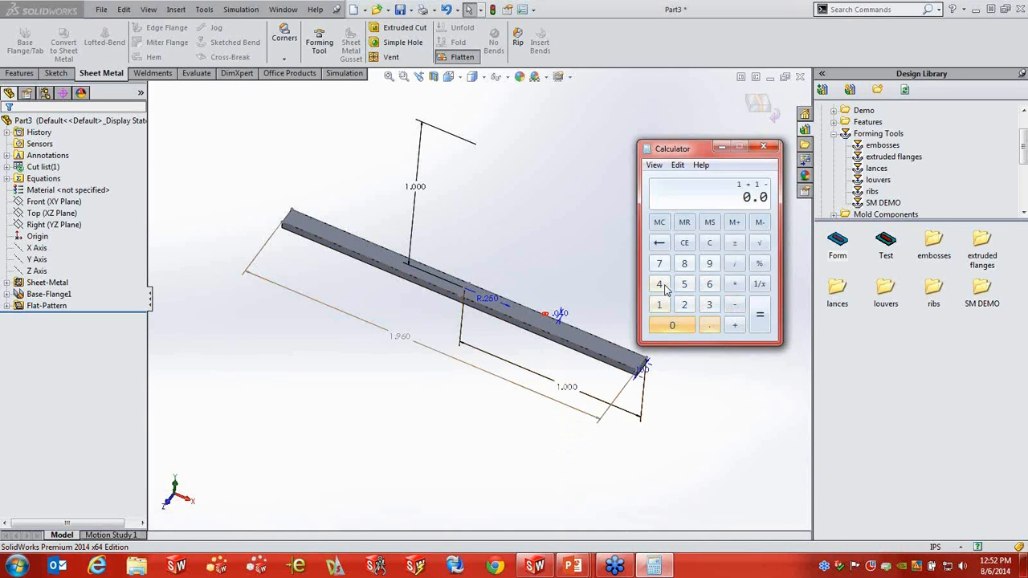
click(660, 283)
click(673, 325)
click(760, 315)
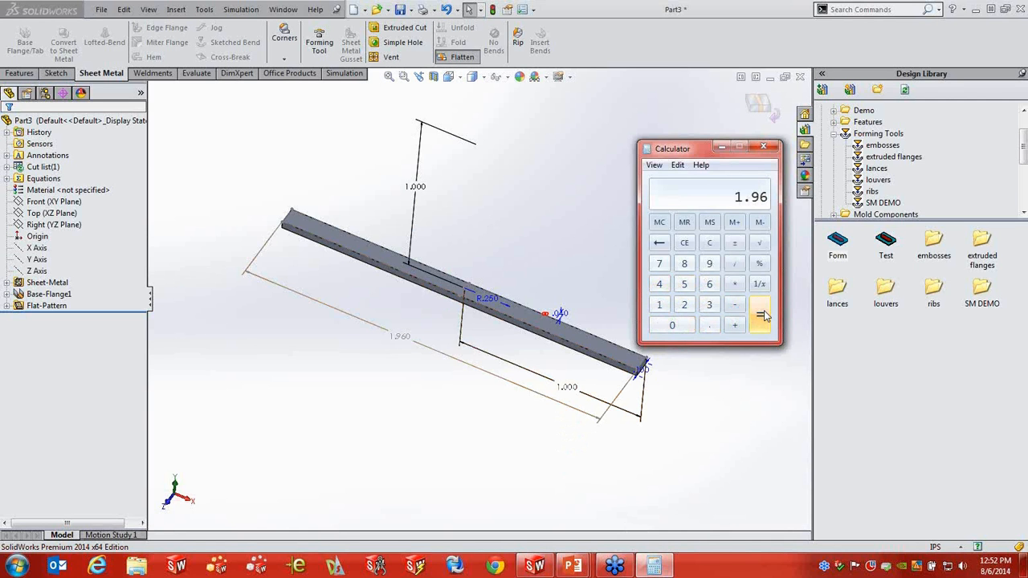
click(572, 566)
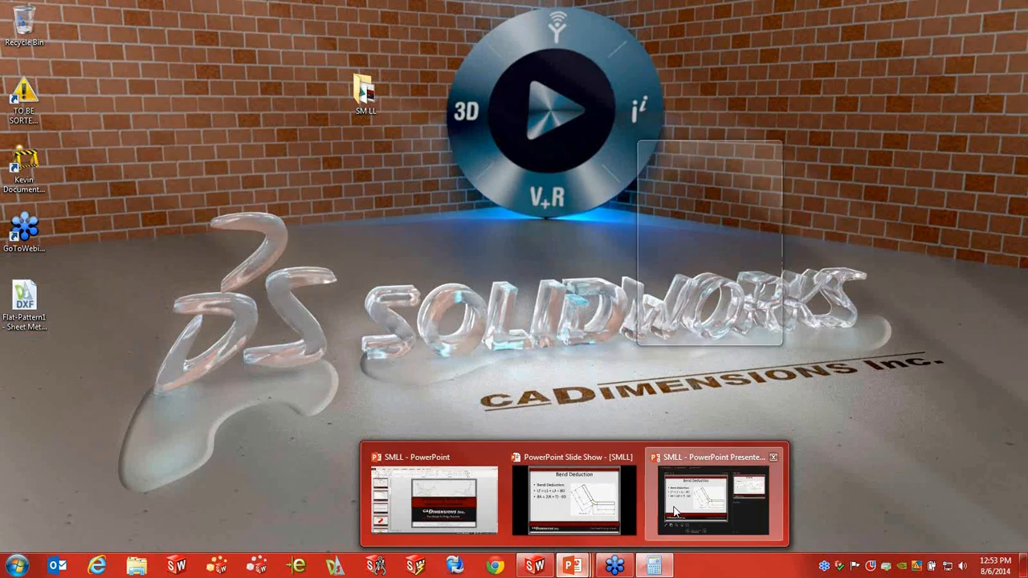
click(675, 513)
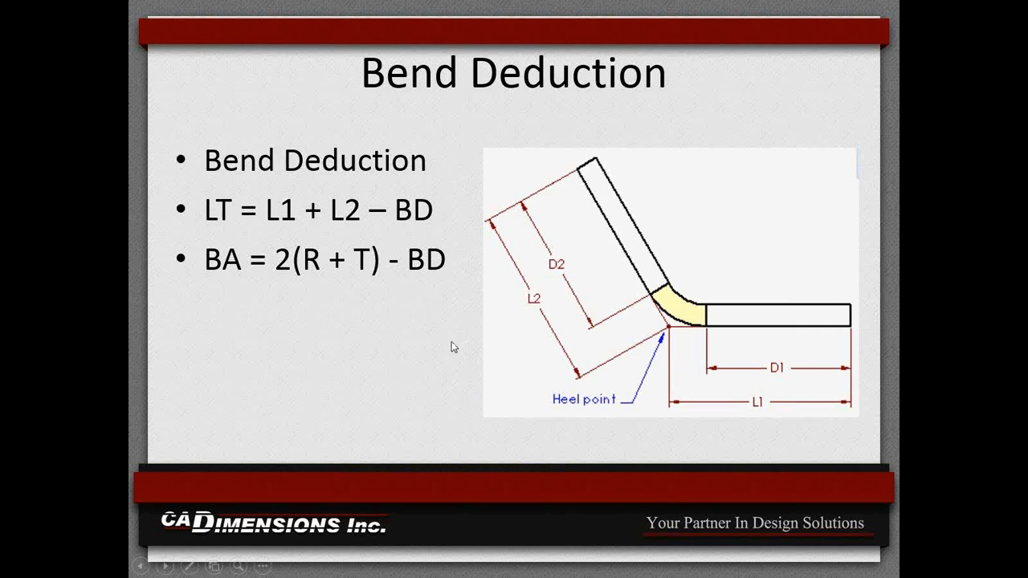
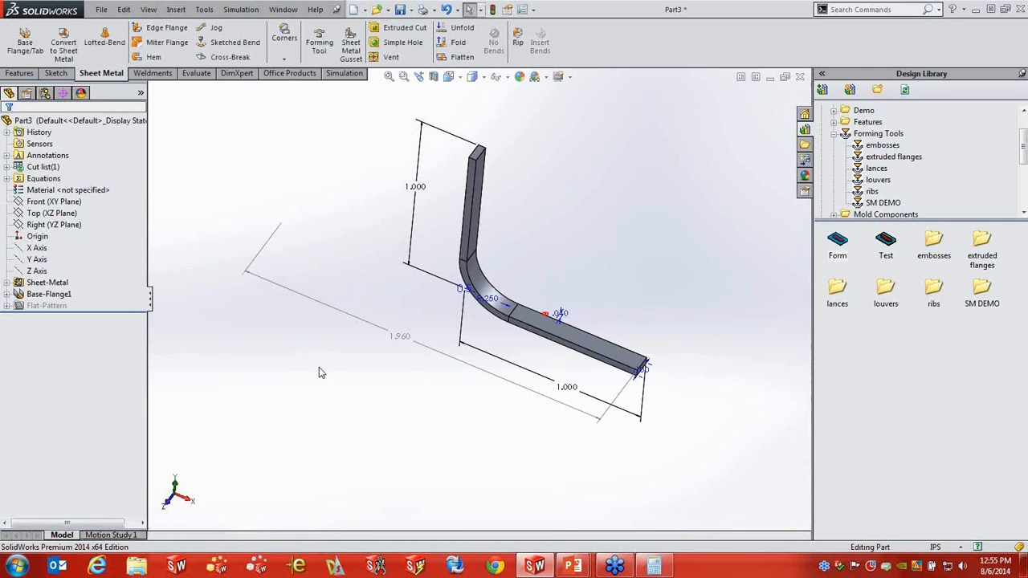
Step: Flatten the bent part and fold it back to update its flat length dimension
middle_drag(451, 442, 446, 434)
click(462, 61)
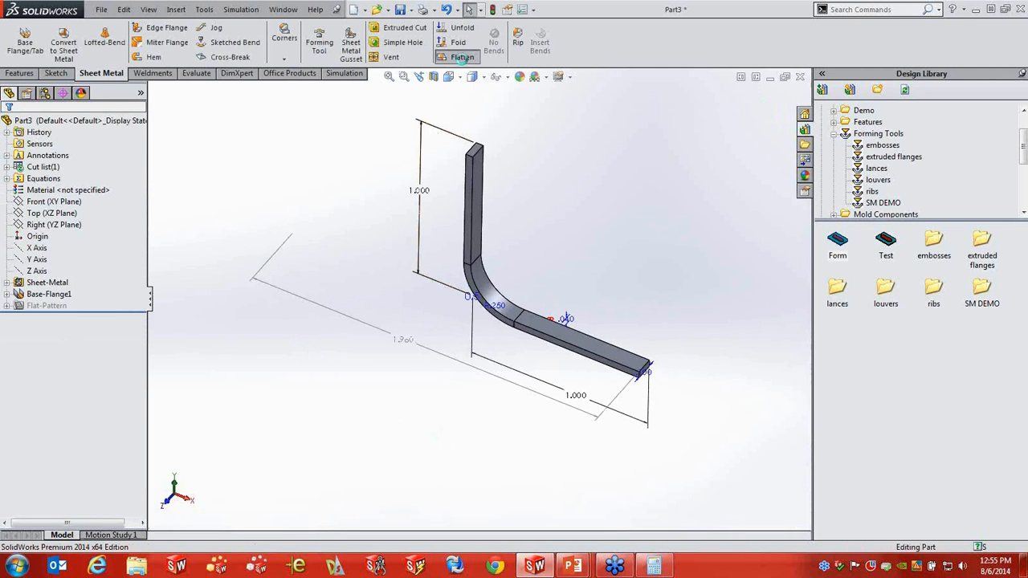
click(462, 58)
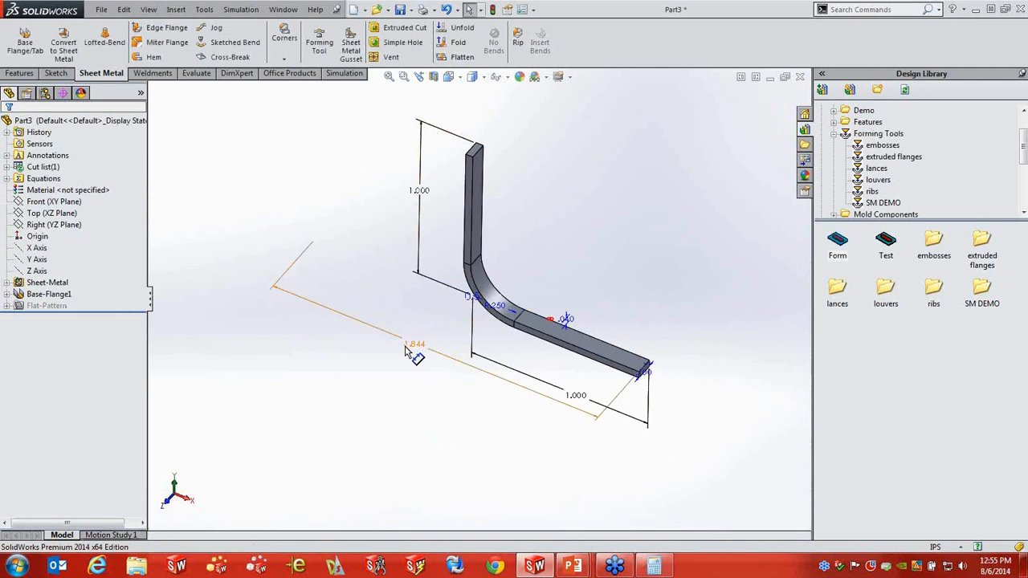
Step: Check the lengths of the outer straight edges on the horizontal and vertical legs
mouse_move(551, 246)
middle_down()
mouse_move(562, 218)
mouse_move(560, 227)
middle_up()
scroll(574, 233, down, 2)
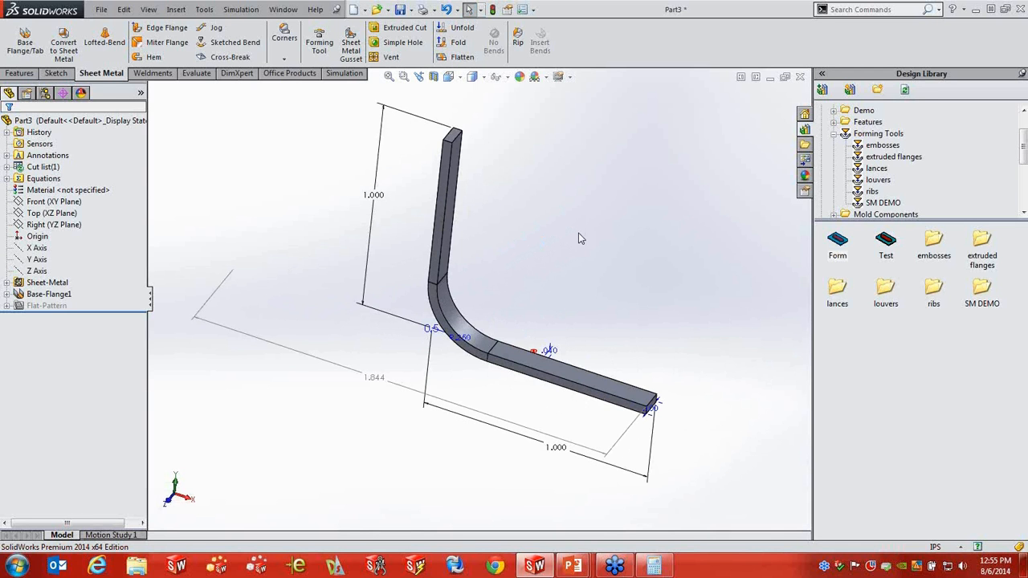
click(583, 401)
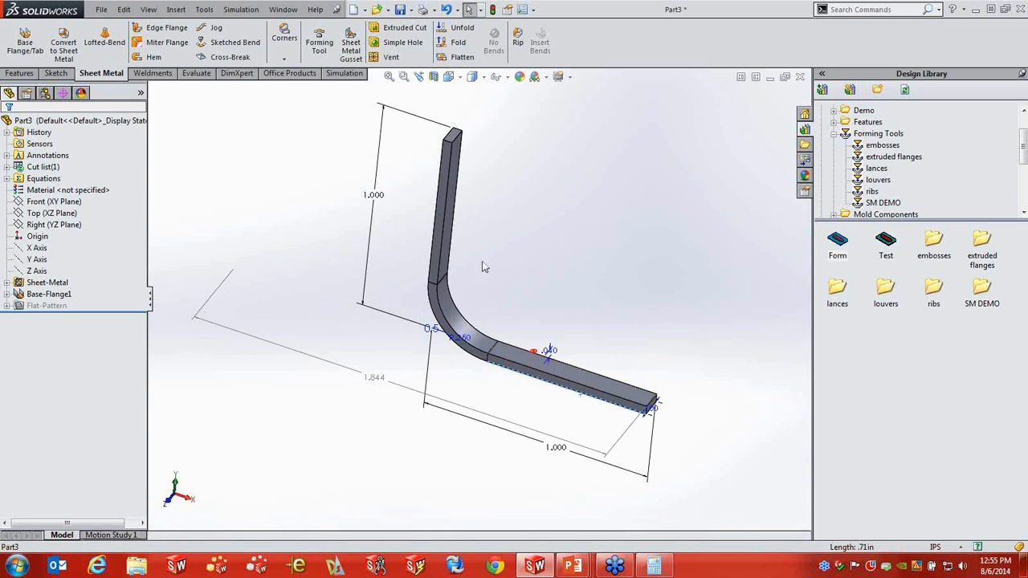
click(434, 239)
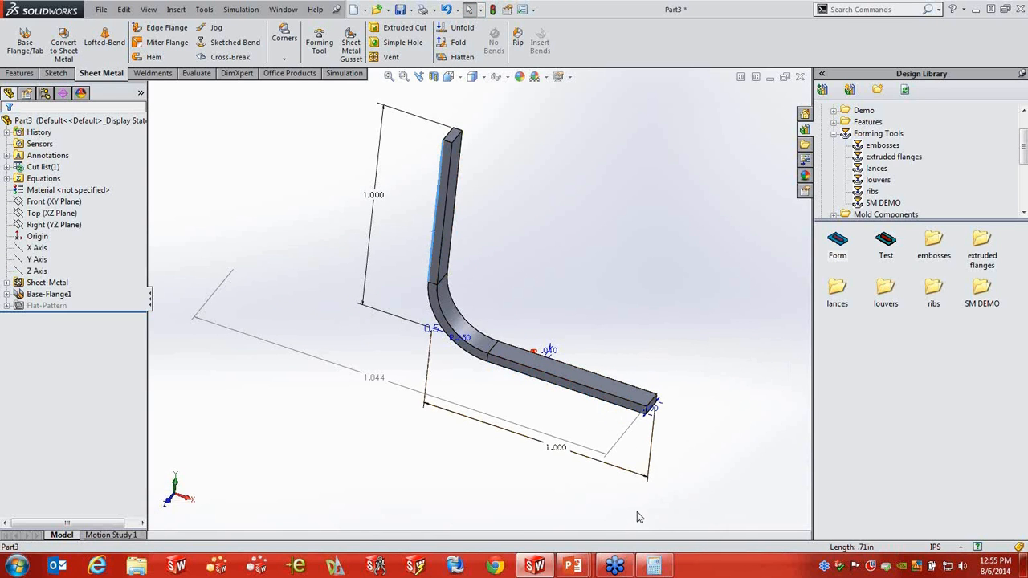
Step: Add the two straight leg lengths, 0.71 + 0.71, in the Calculator and close it
click(655, 566)
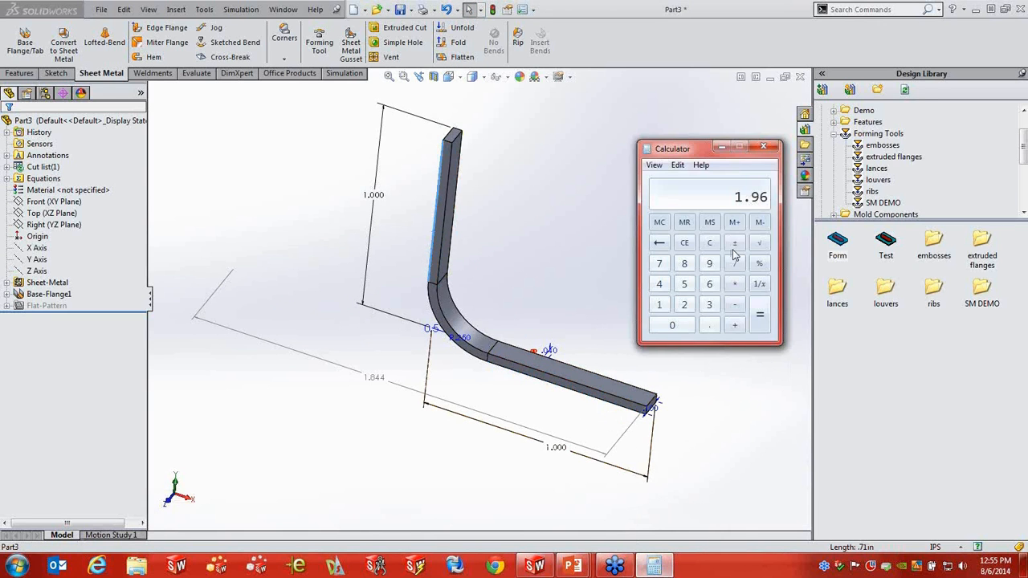
click(710, 325)
click(659, 264)
click(659, 304)
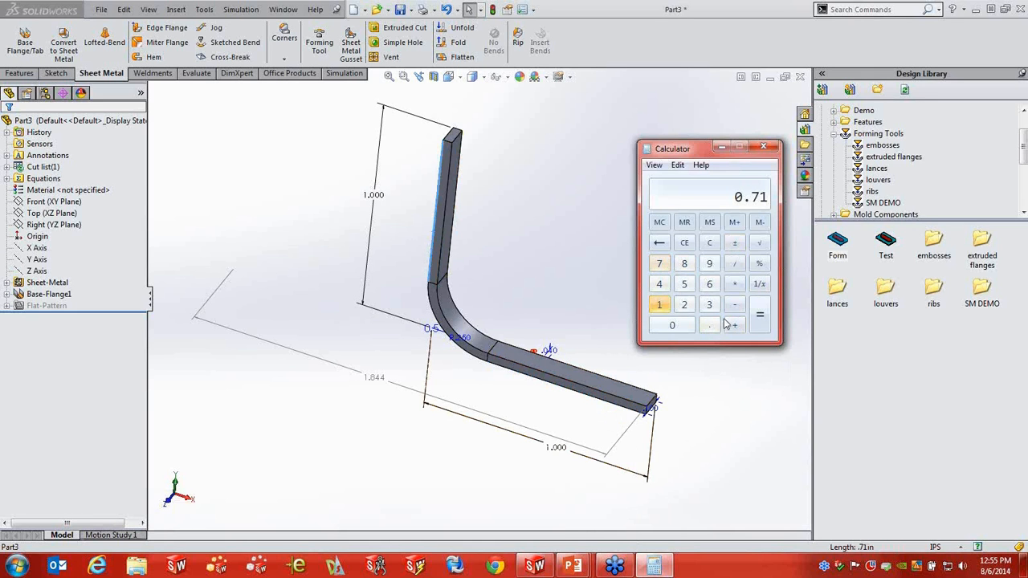
click(735, 324)
click(709, 325)
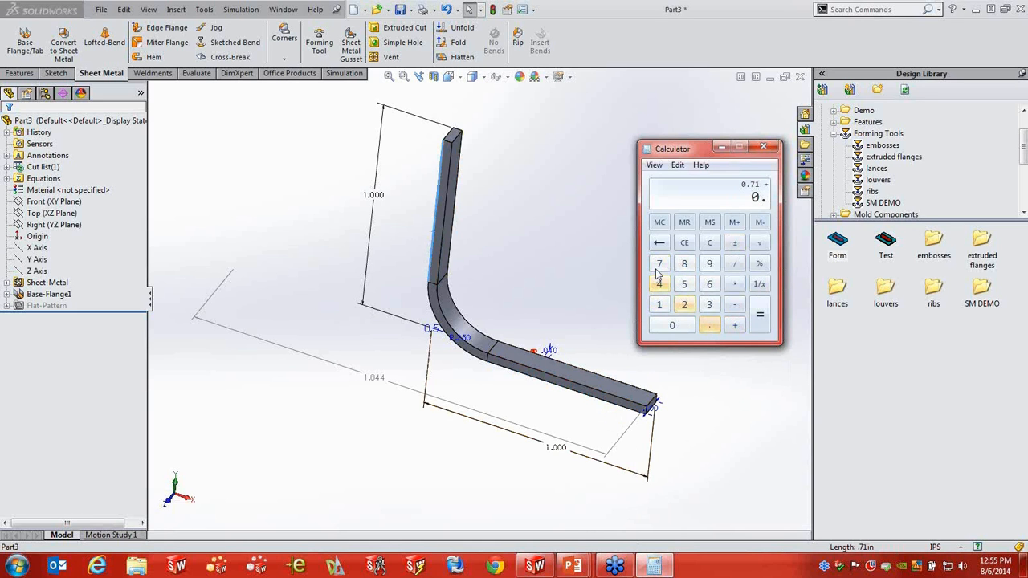
click(659, 264)
click(659, 304)
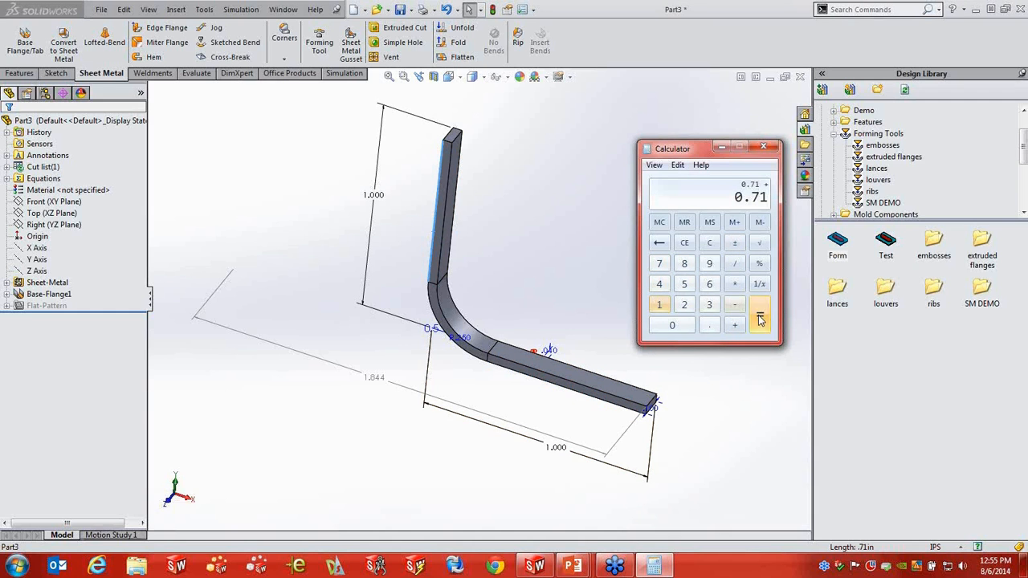
click(759, 315)
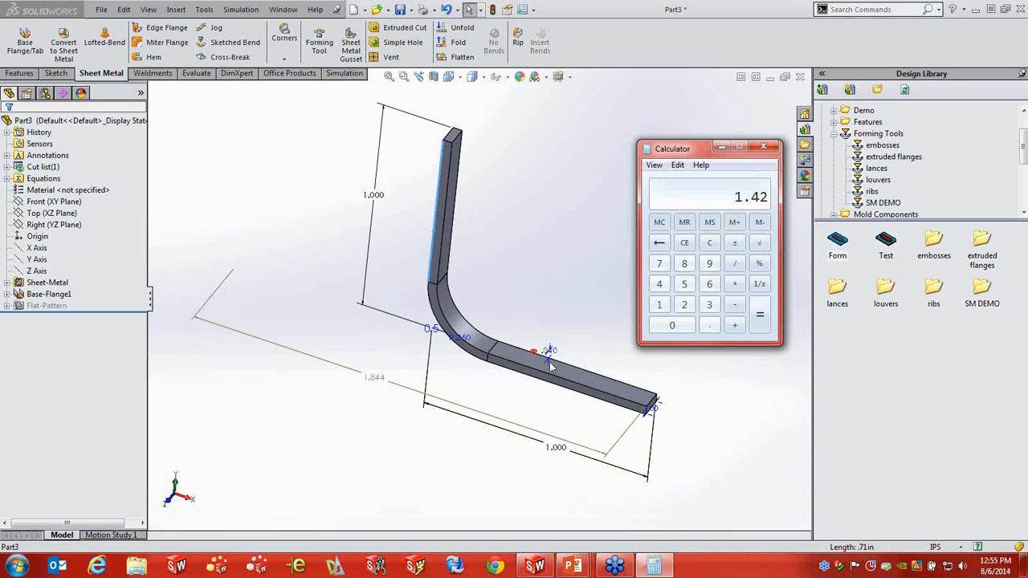
click(46, 294)
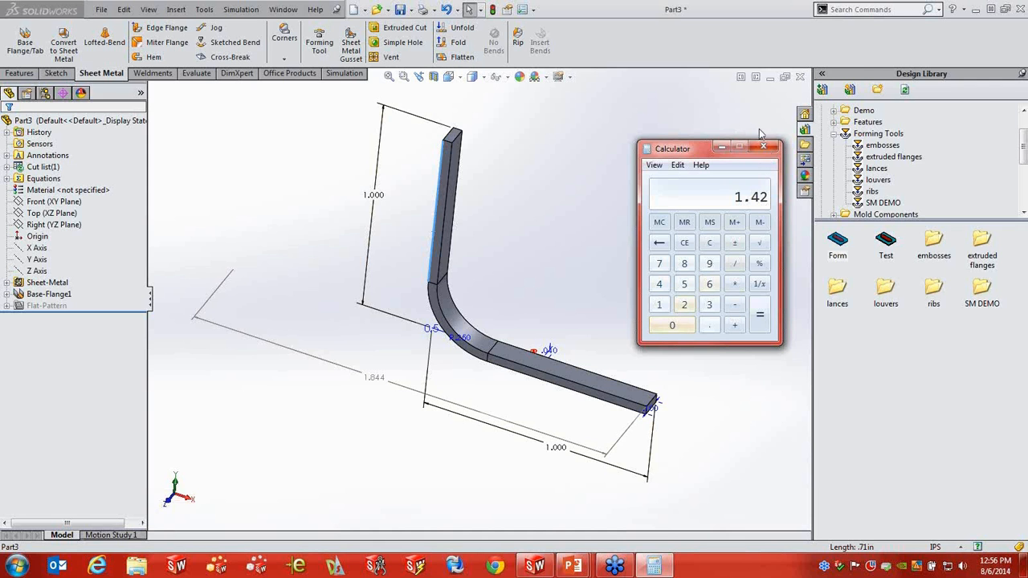
click(772, 149)
Step: Change the Sheet-Metal feature's bend calculation to Bend Allowance with a value of .44 in, and flatten and refold the part to update it
click(50, 294)
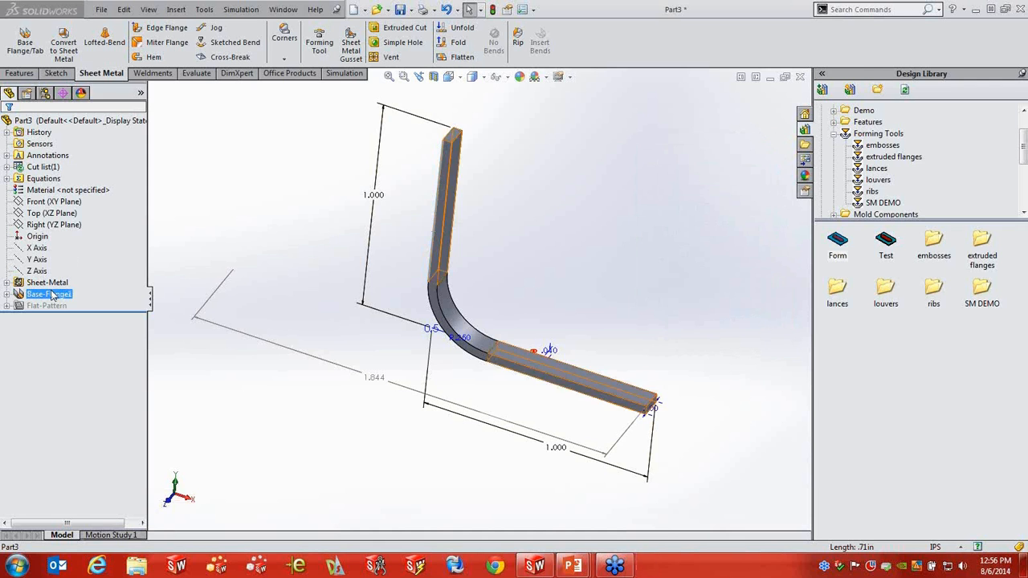
right_click(51, 297)
click(39, 283)
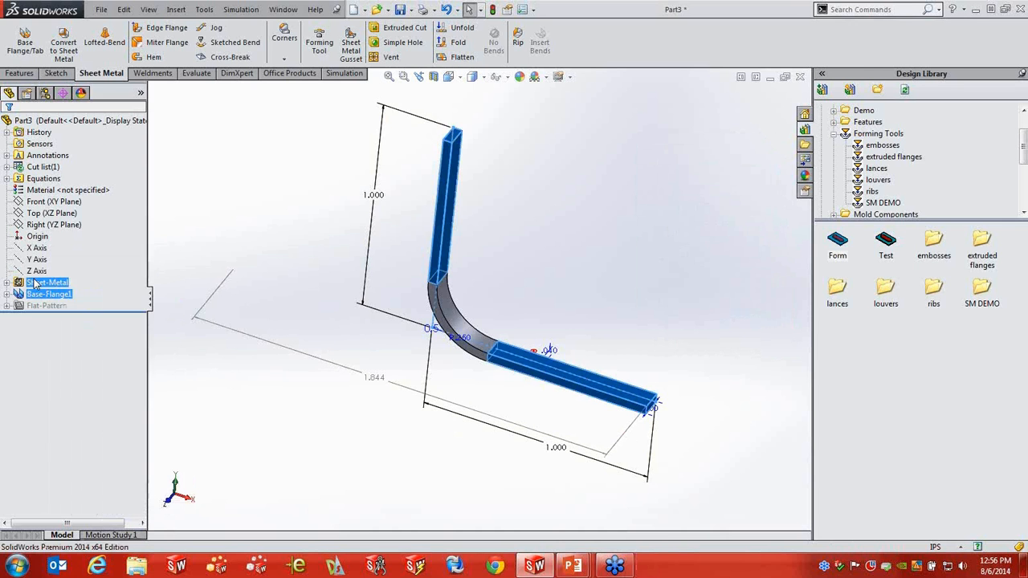
right_click(39, 282)
click(42, 243)
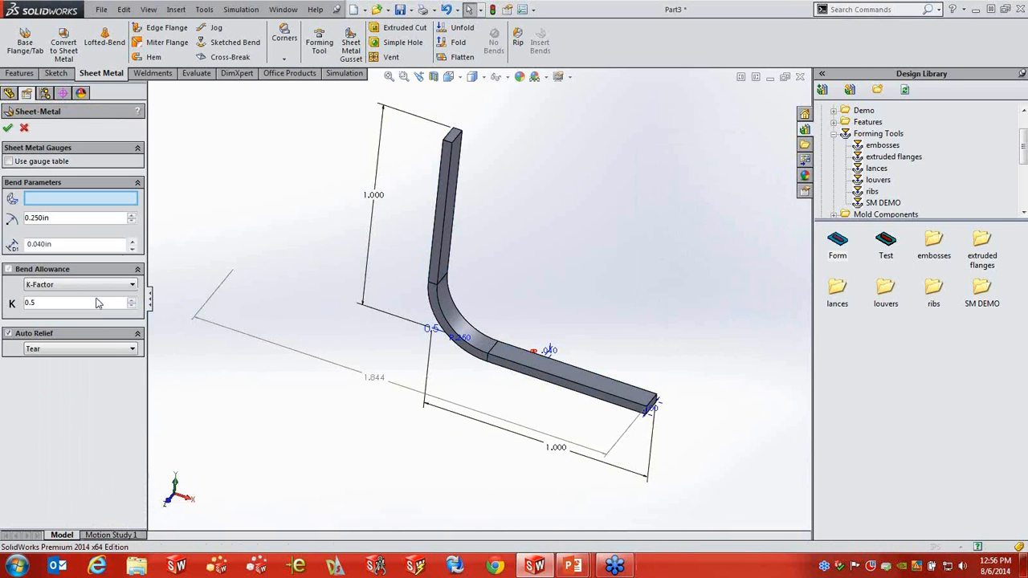
click(119, 285)
click(62, 315)
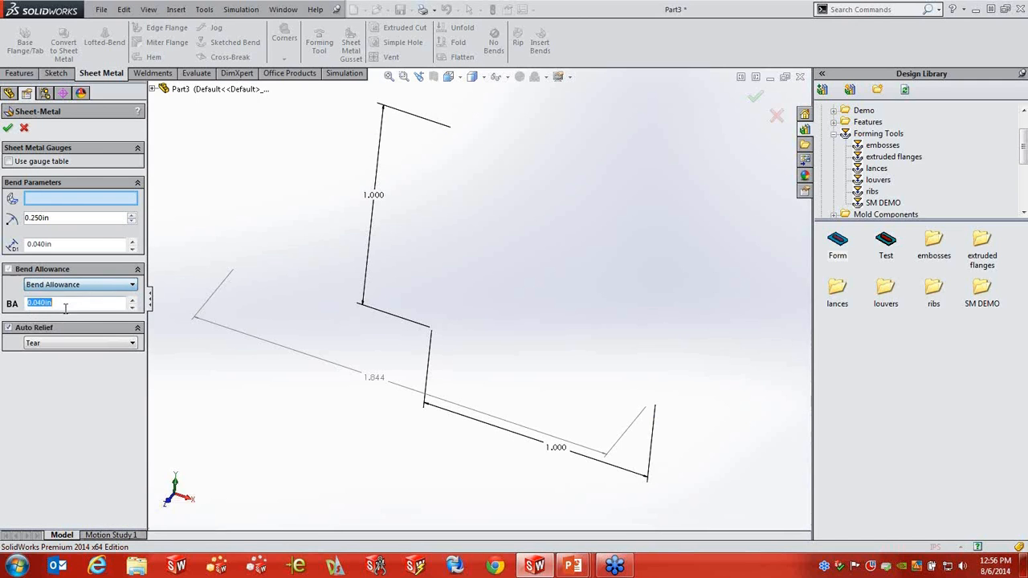
text(.44)
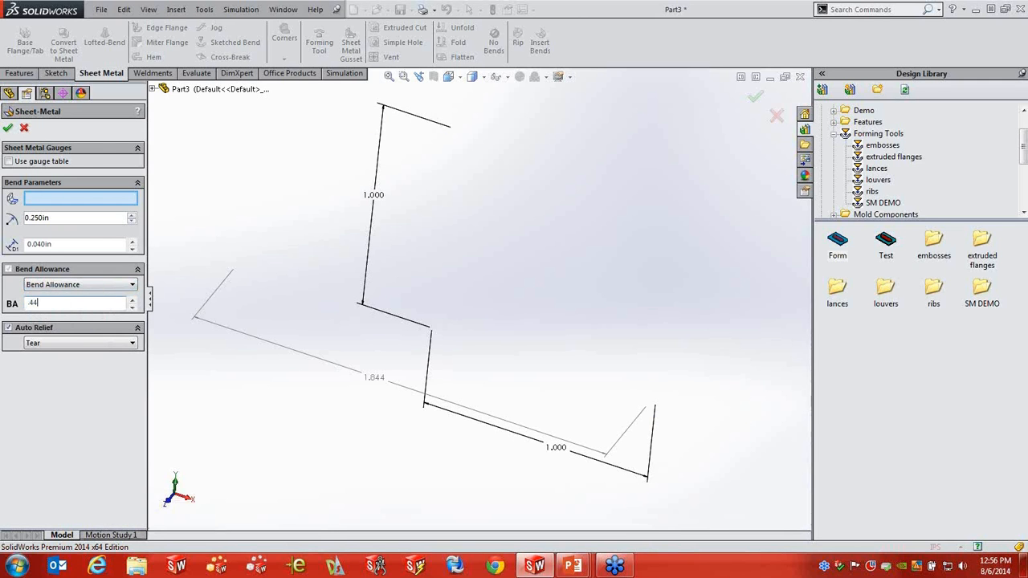
click(8, 128)
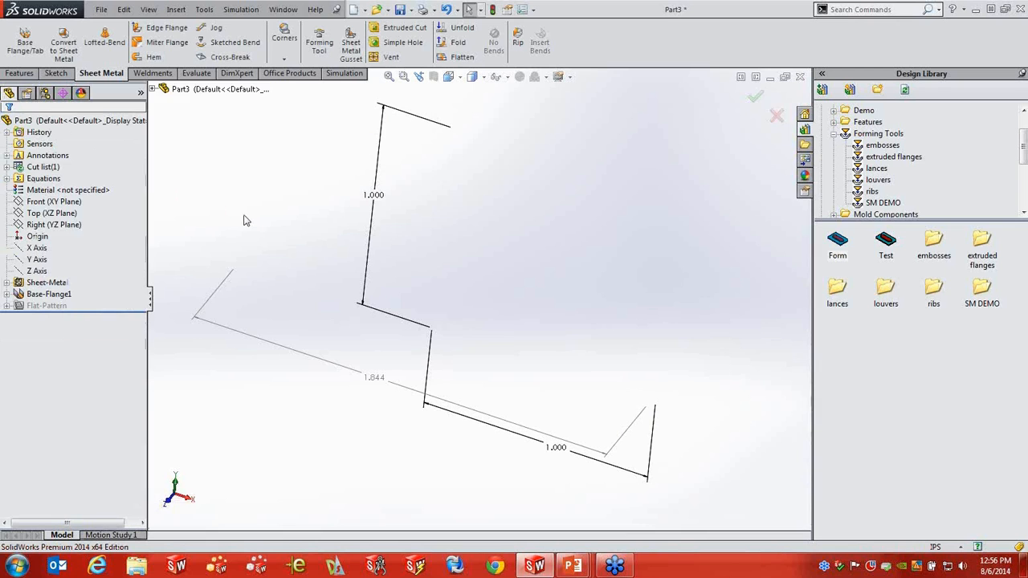
click(459, 56)
click(461, 57)
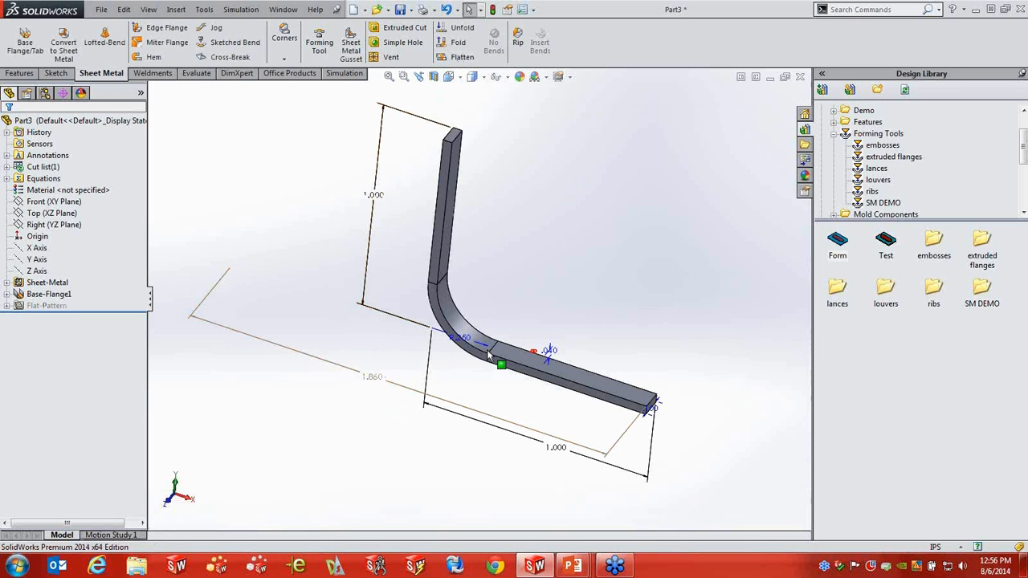
Step: Edit the Sheet-Metal feature and switch its bend calculation to Bend Table, using BASE BEND TABLE
right_click(48, 283)
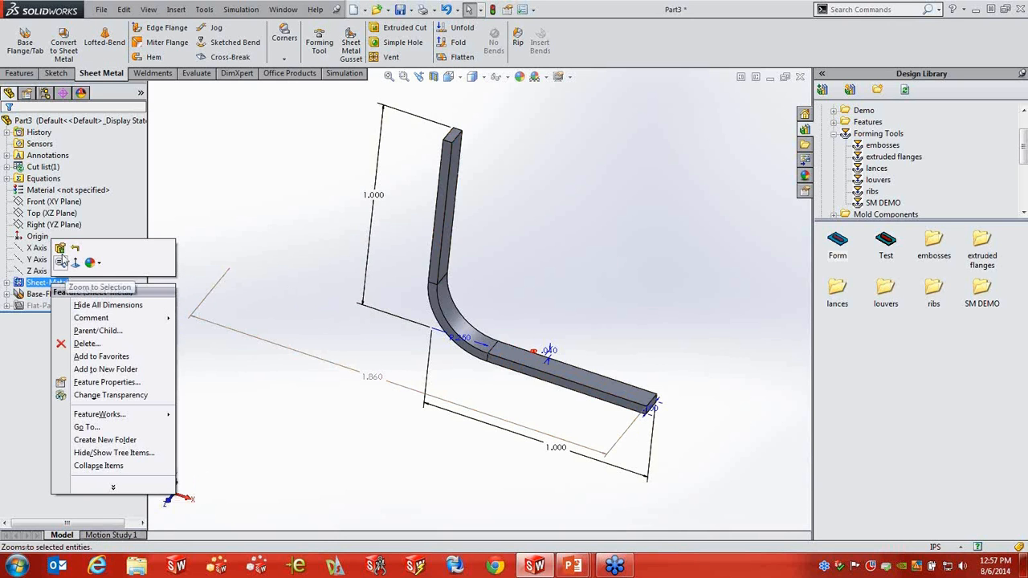
click(60, 249)
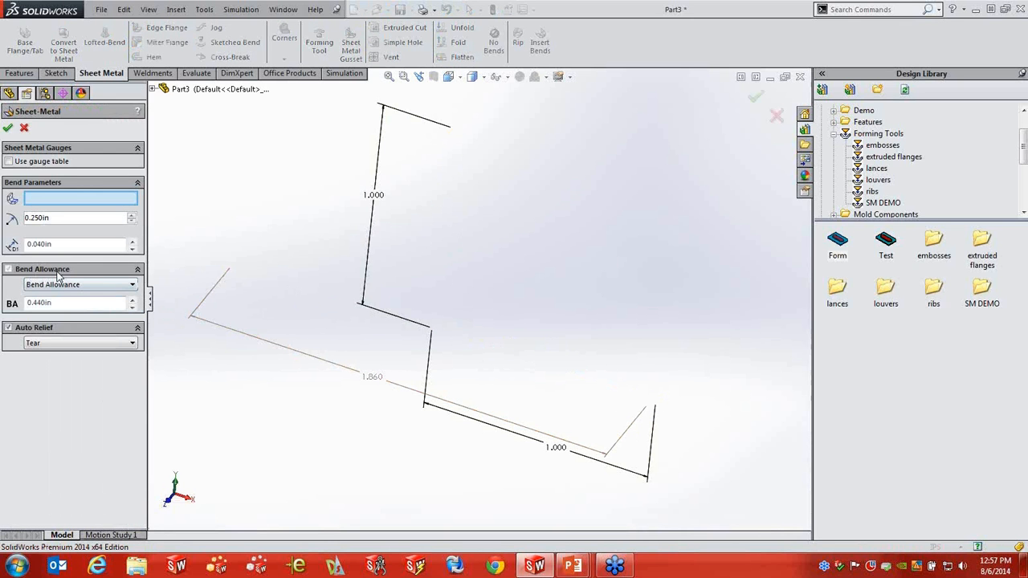
click(131, 286)
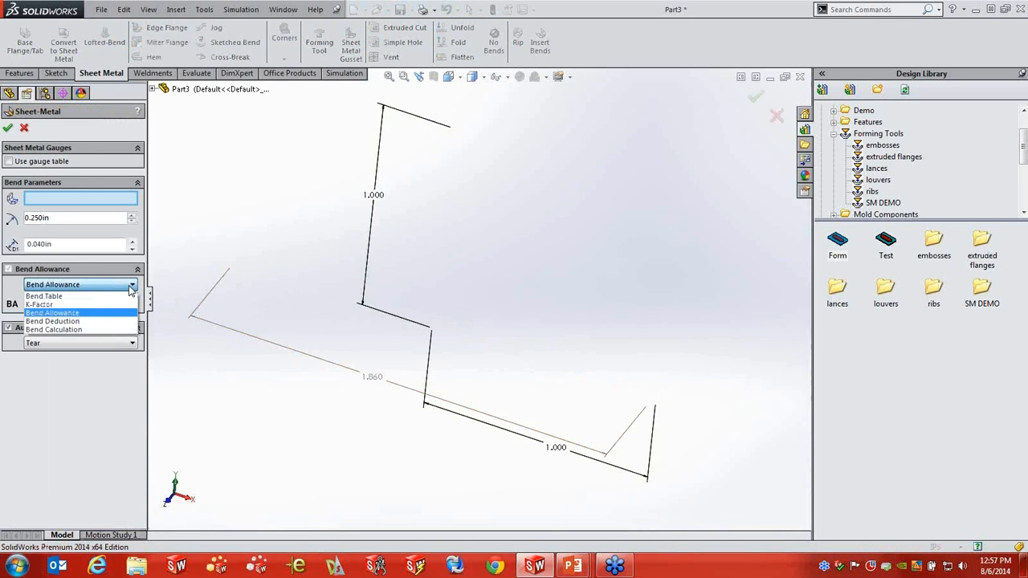
click(70, 296)
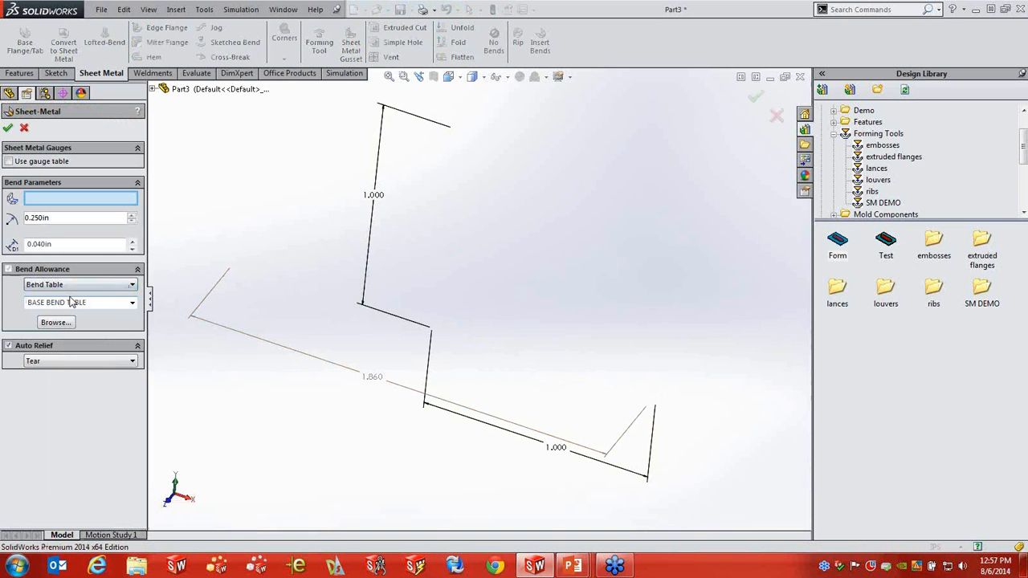
click(131, 304)
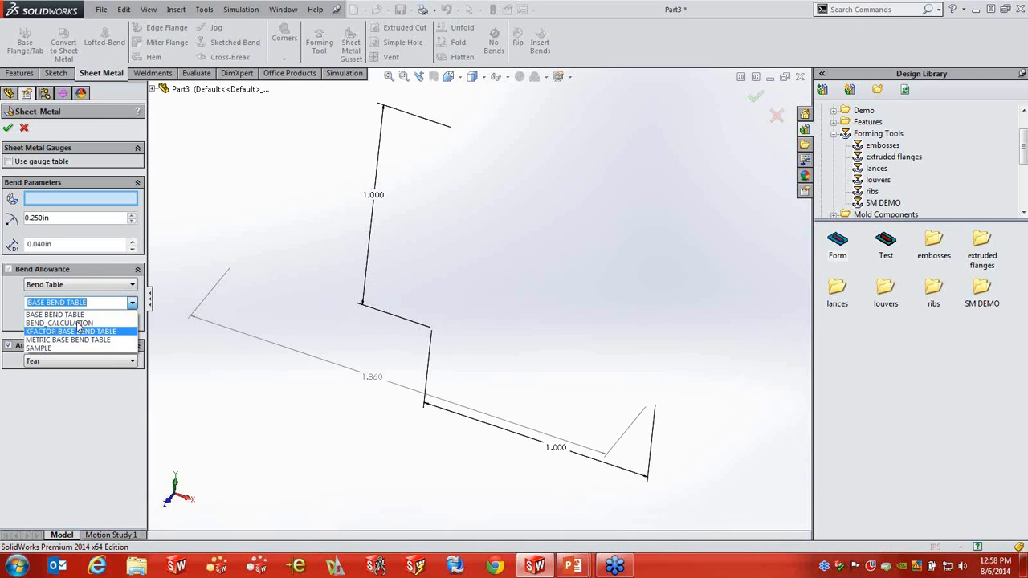
click(54, 315)
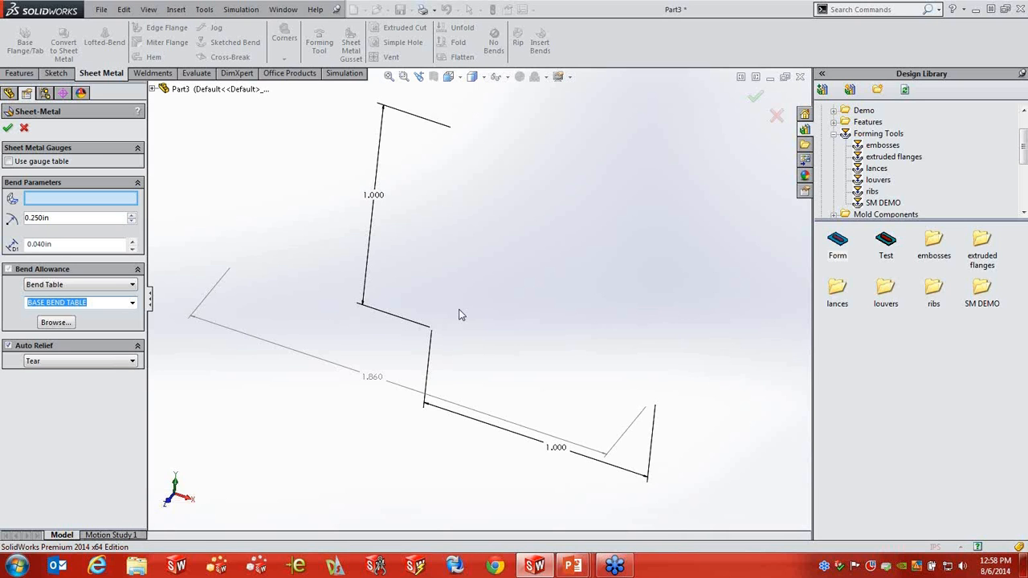
click(126, 285)
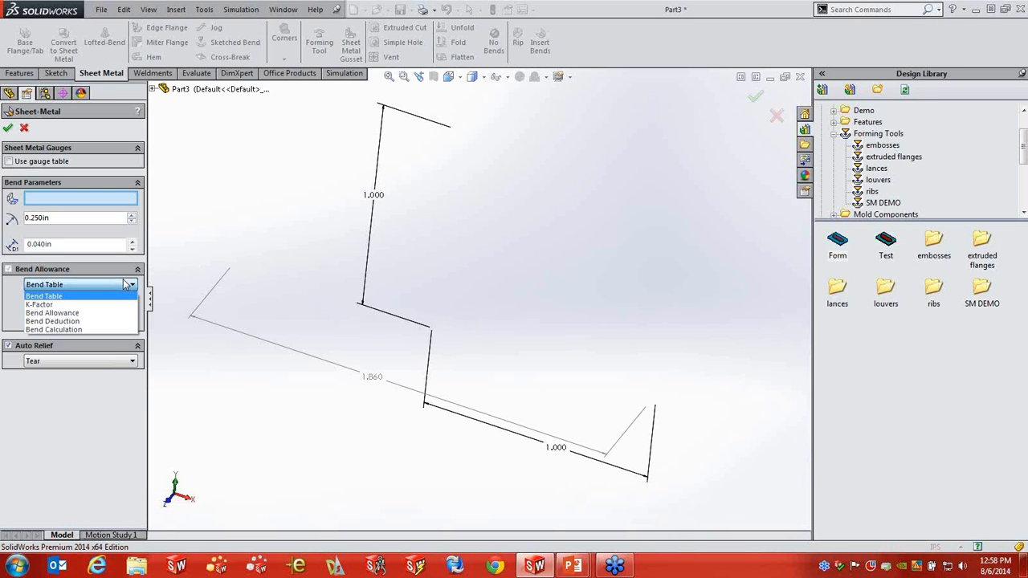
click(257, 229)
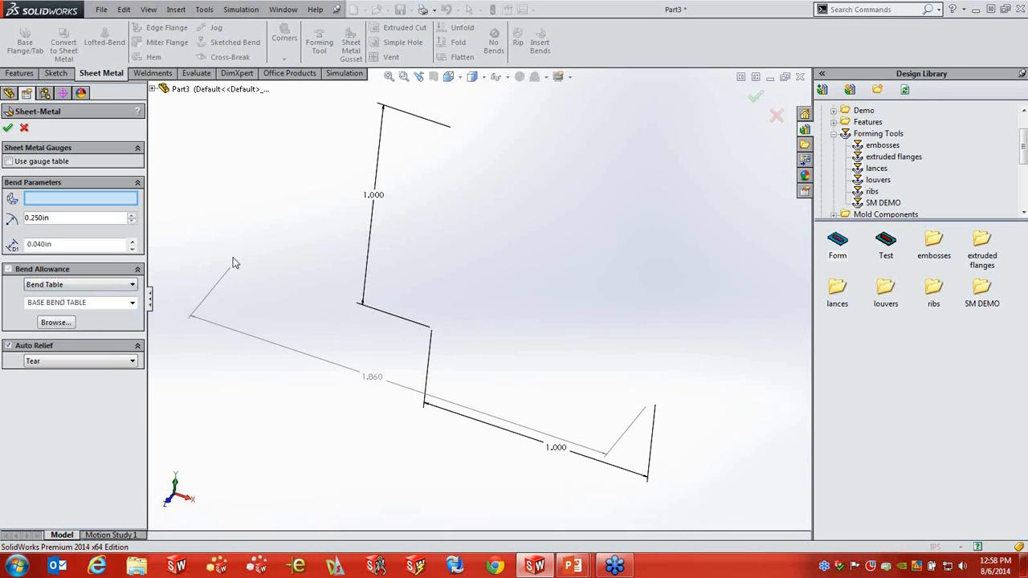
click(131, 303)
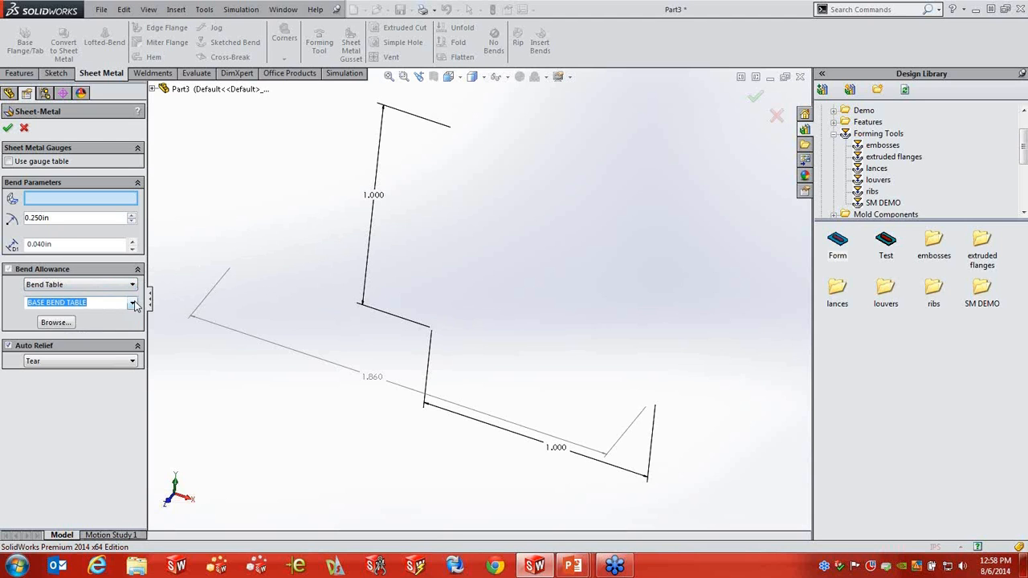
click(250, 238)
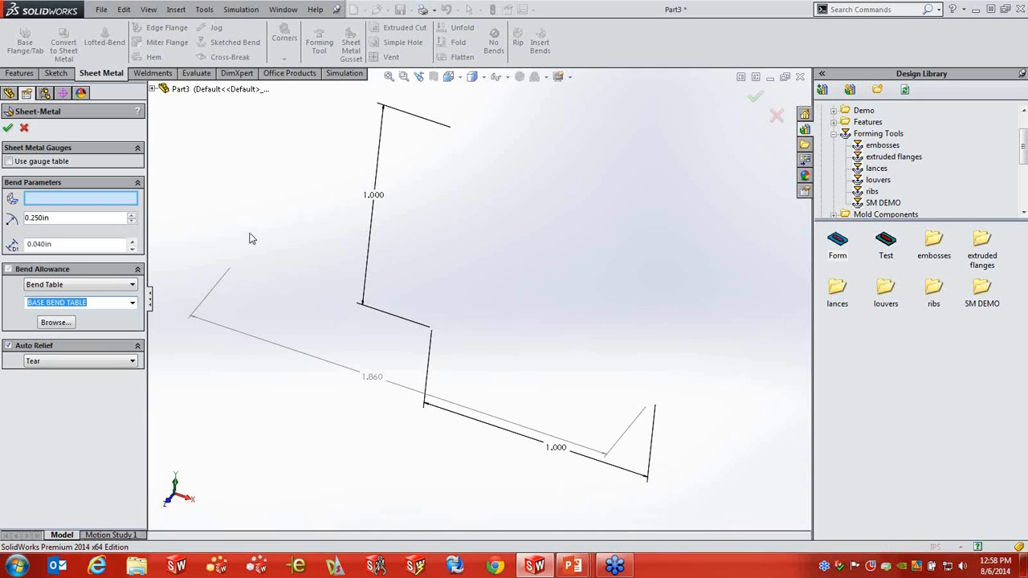